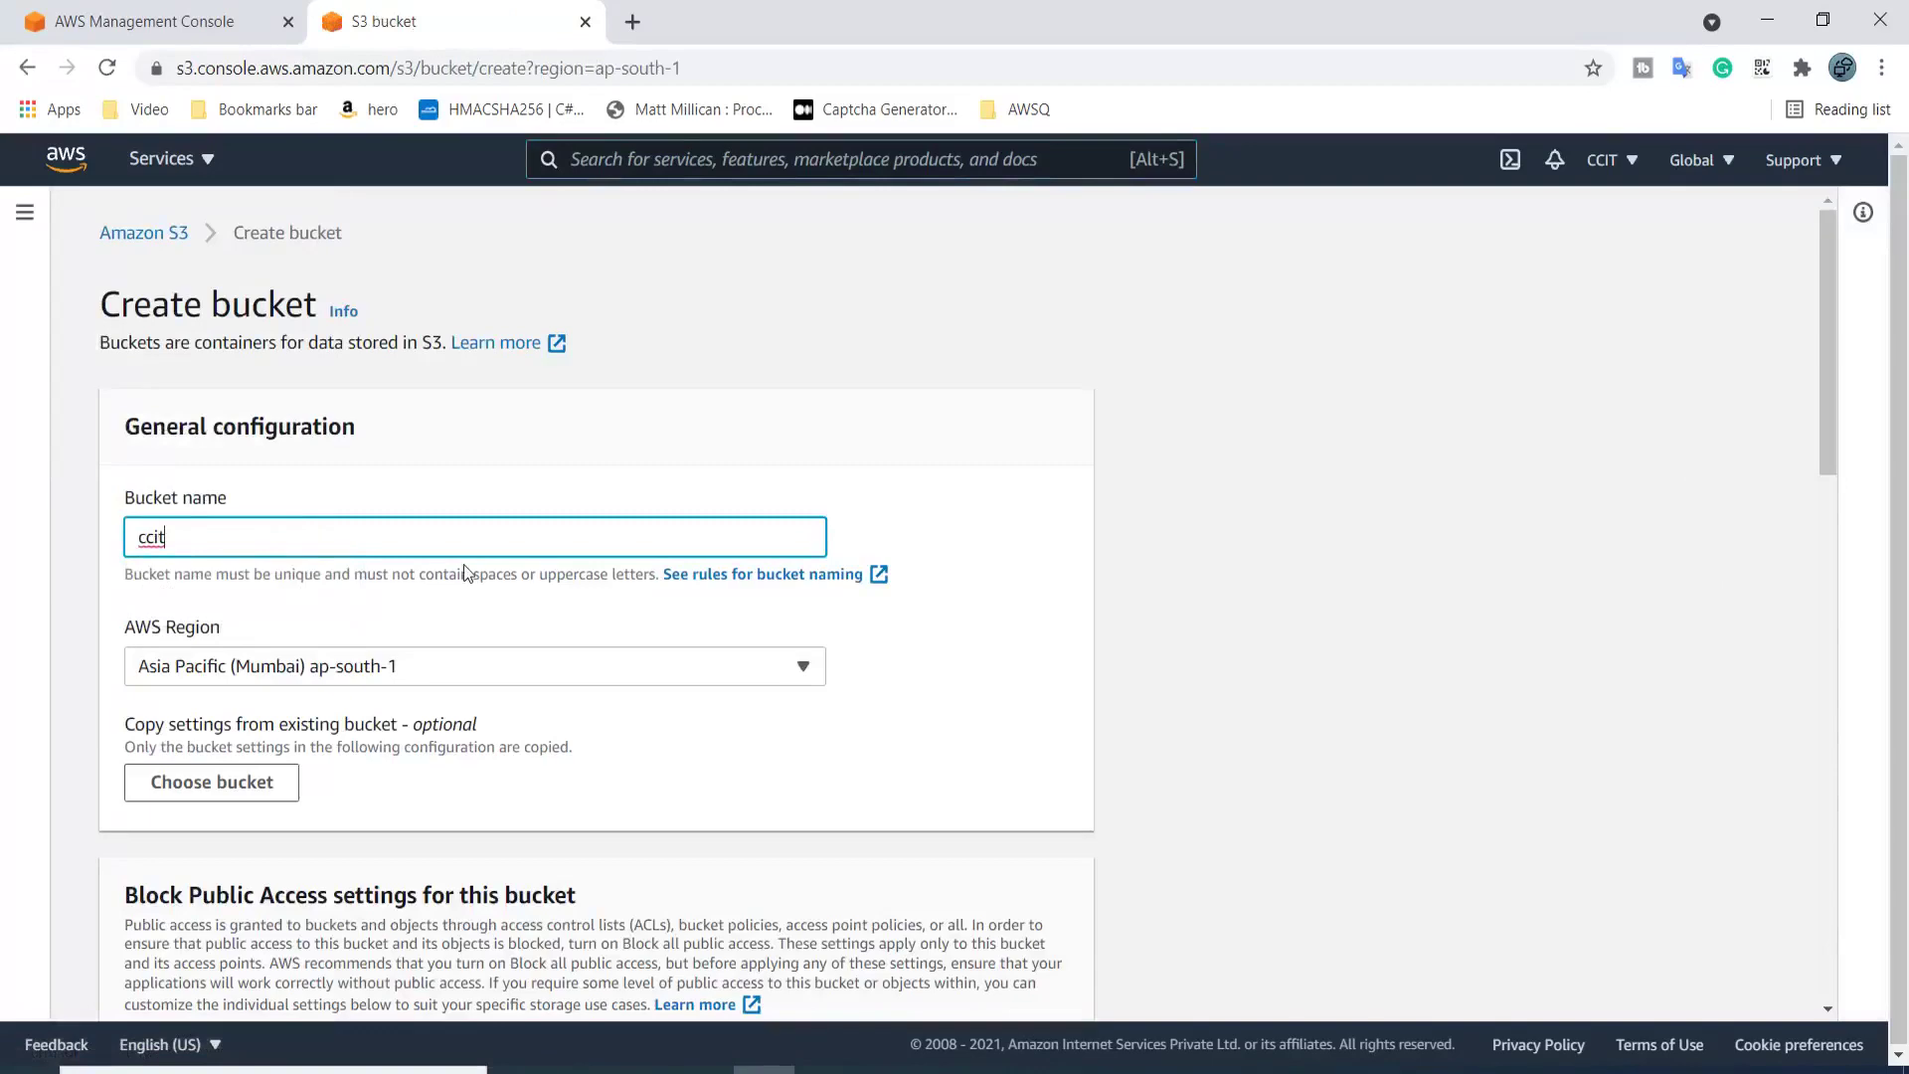
Create the bucket ccitweb1 in Asia Pacific (Mumbai) with Block all public access turned off and the public-access warning acknowledged
scroll(463, 564, "down", 6)
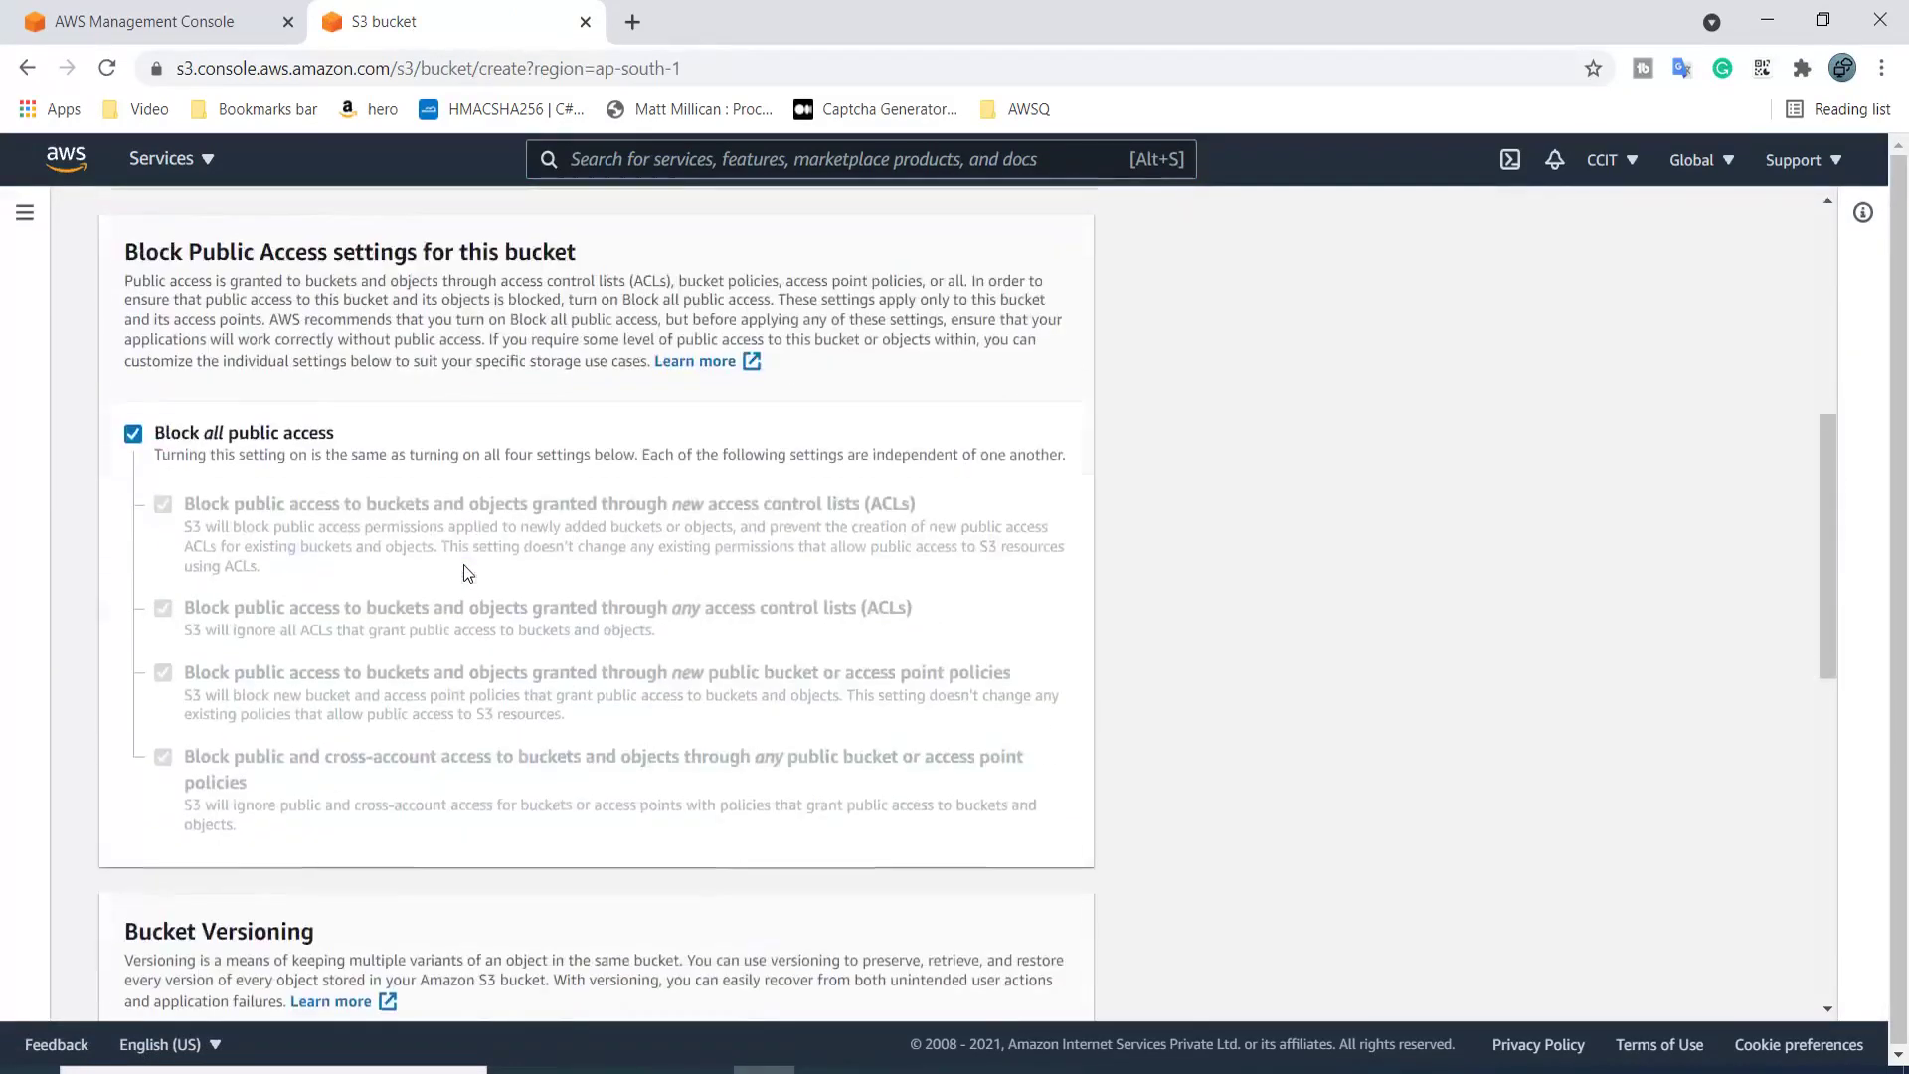
left_click(130, 430)
scroll(338, 624, "down", 7)
left_click(210, 227)
scroll(378, 459, "down", 5)
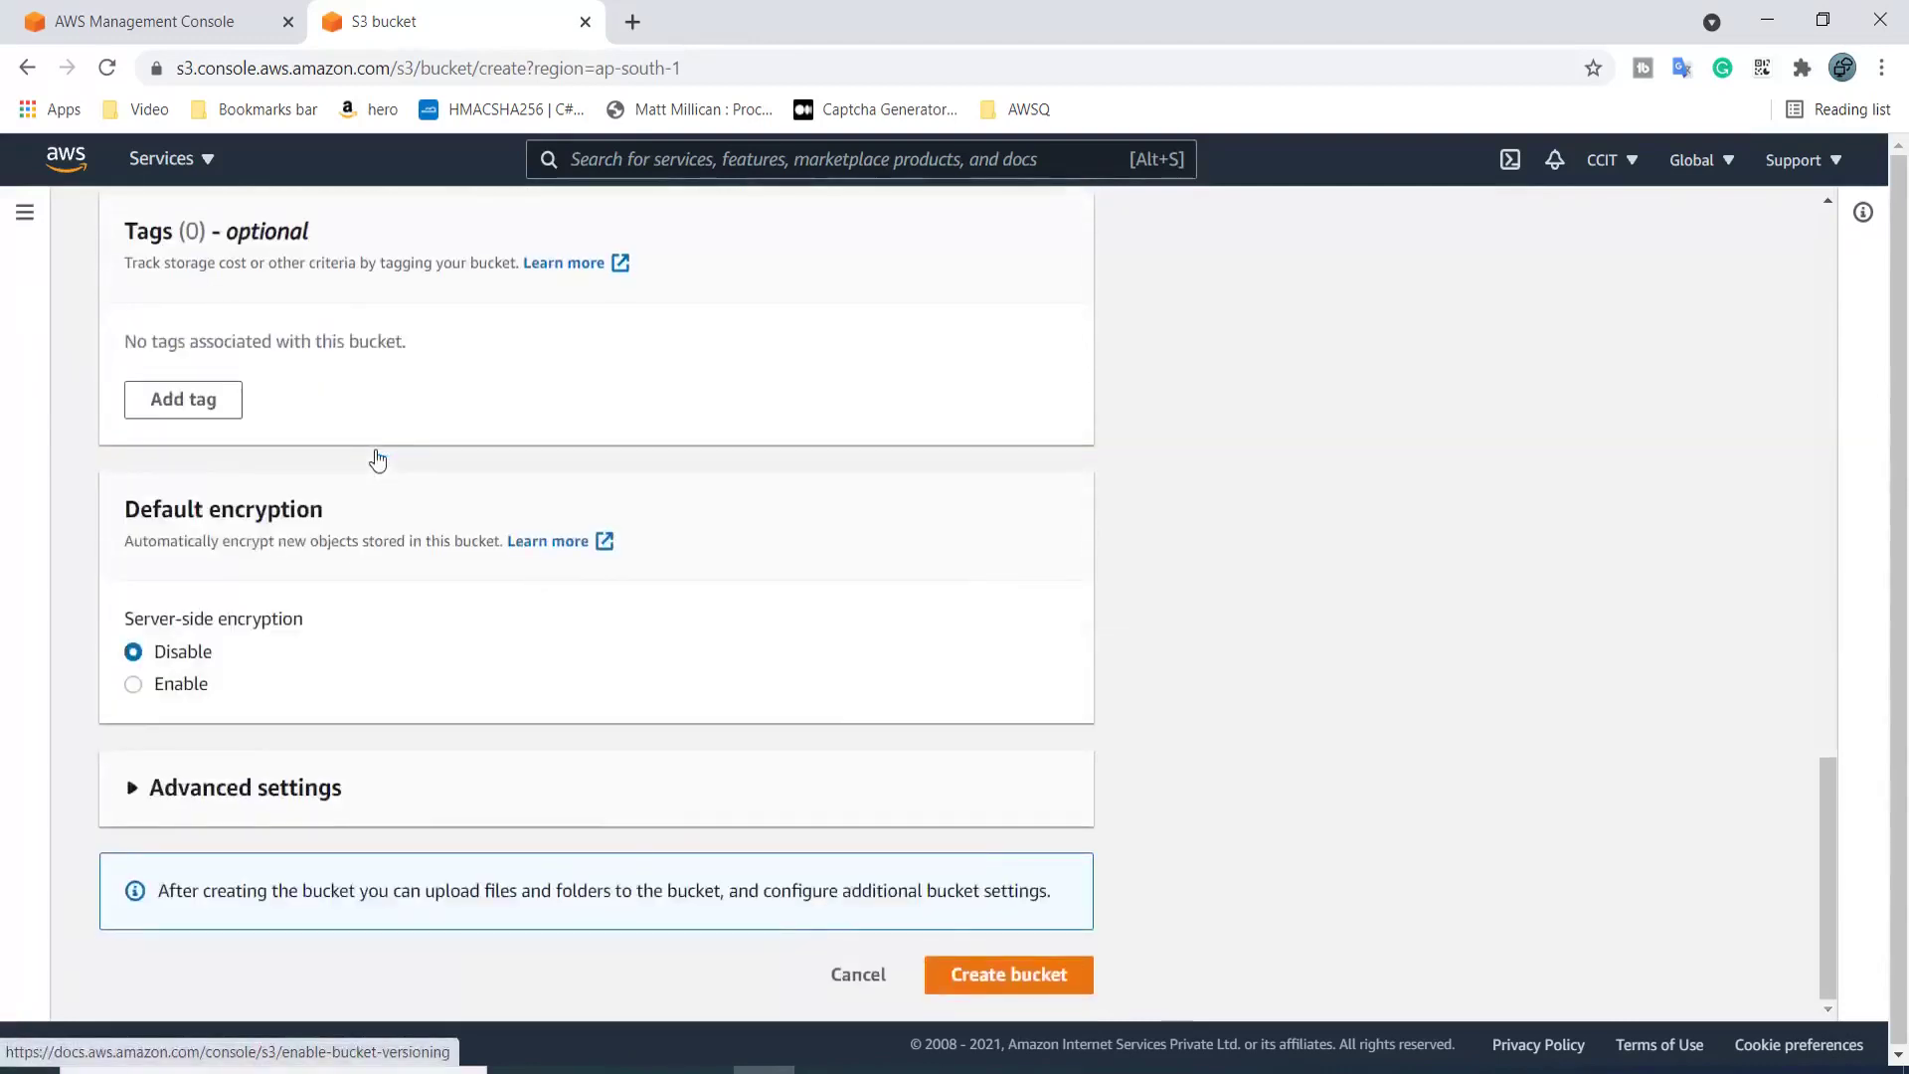
left_click(1009, 976)
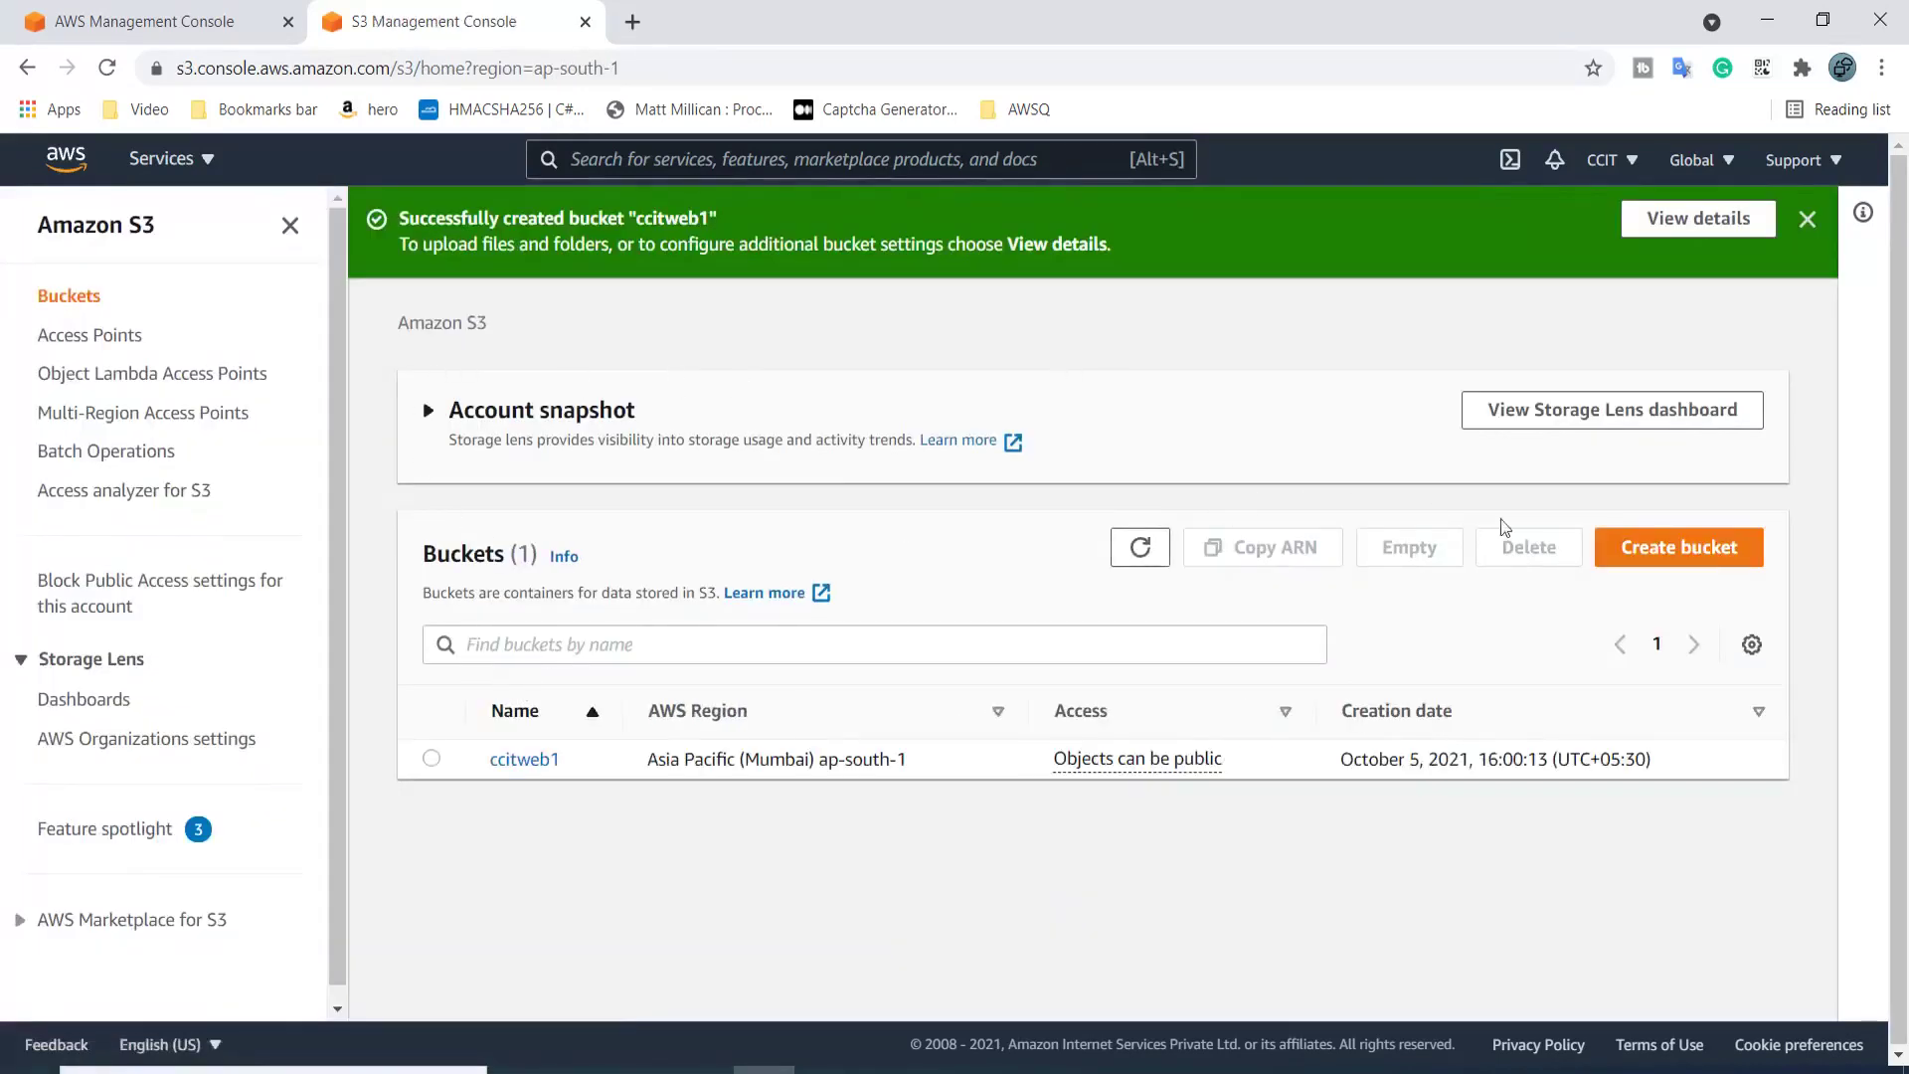
Create a second bucket named ccitweb2 with Block all public access off and the warning acknowledged, and open the ccitweb1 bucket
left_click(1639, 546)
left_click(331, 536)
type("ccitweb")
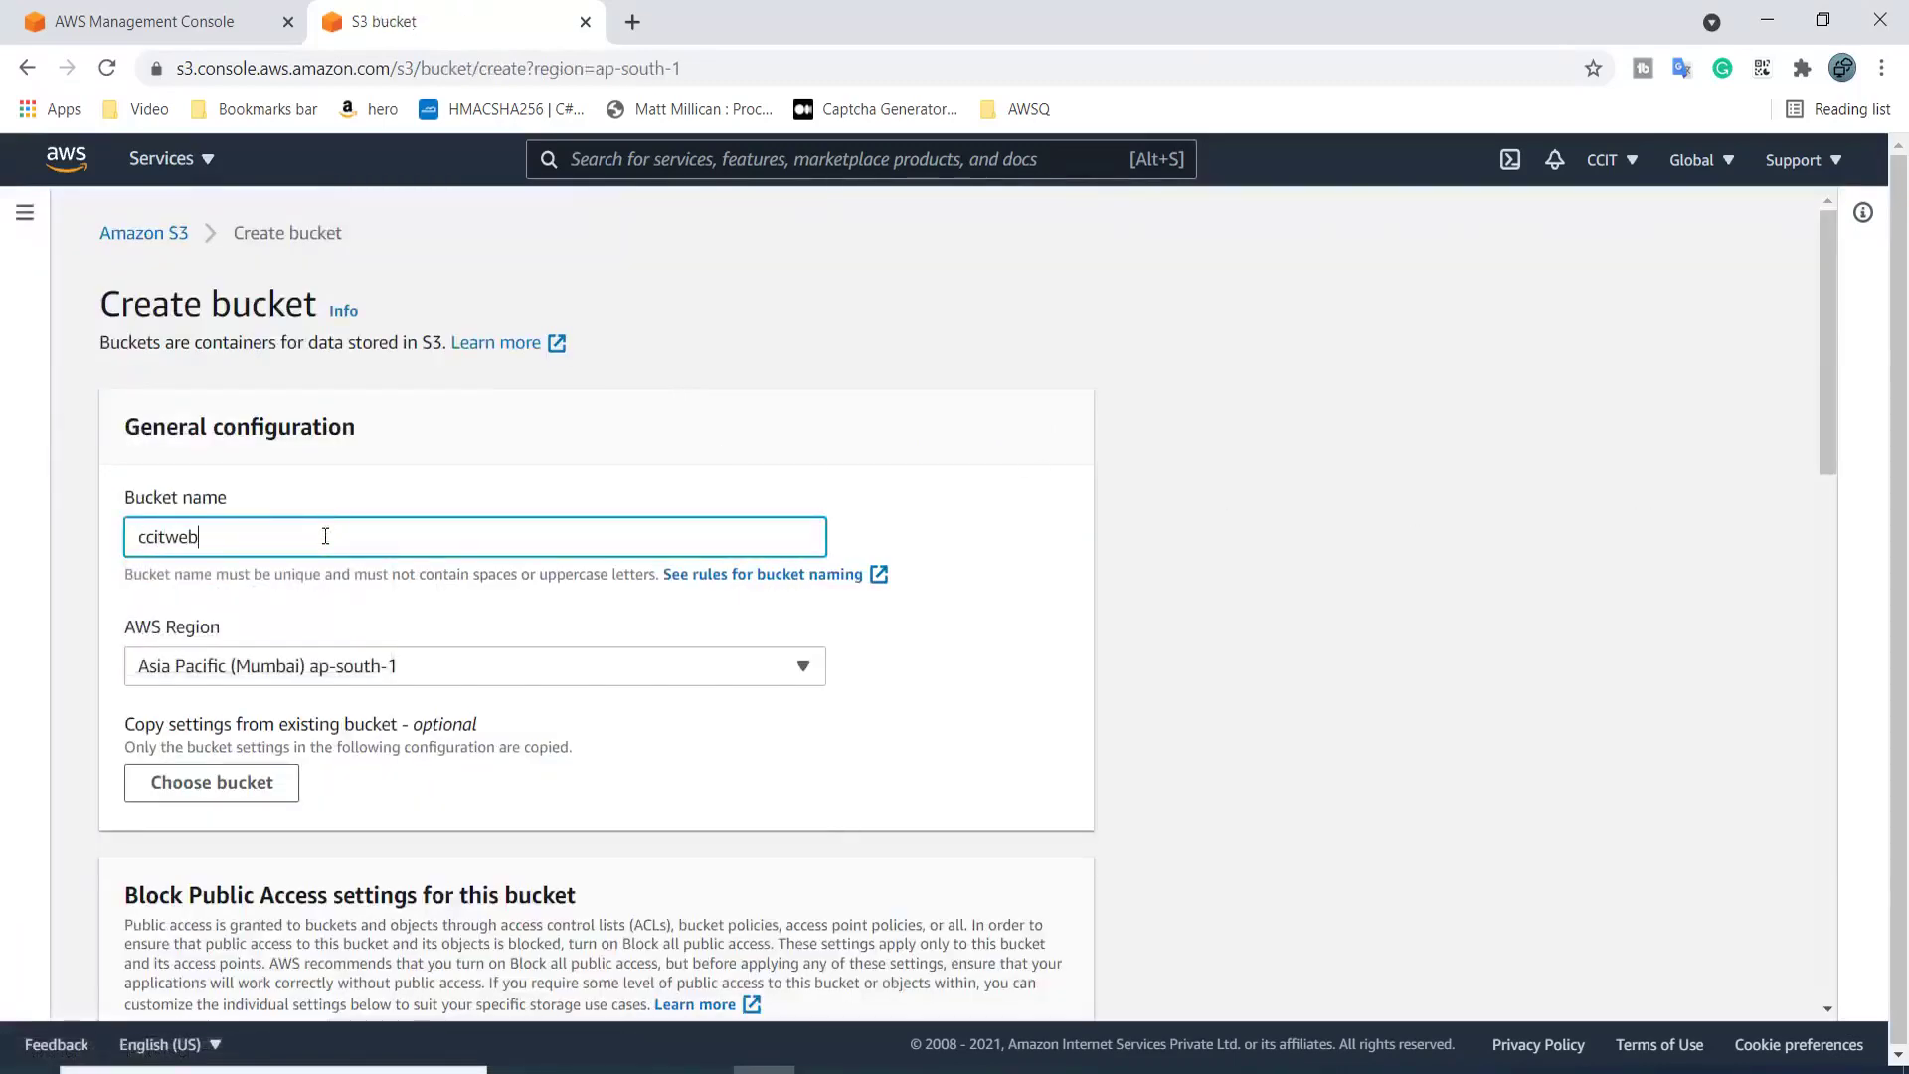
scroll(288, 557, "down", 8)
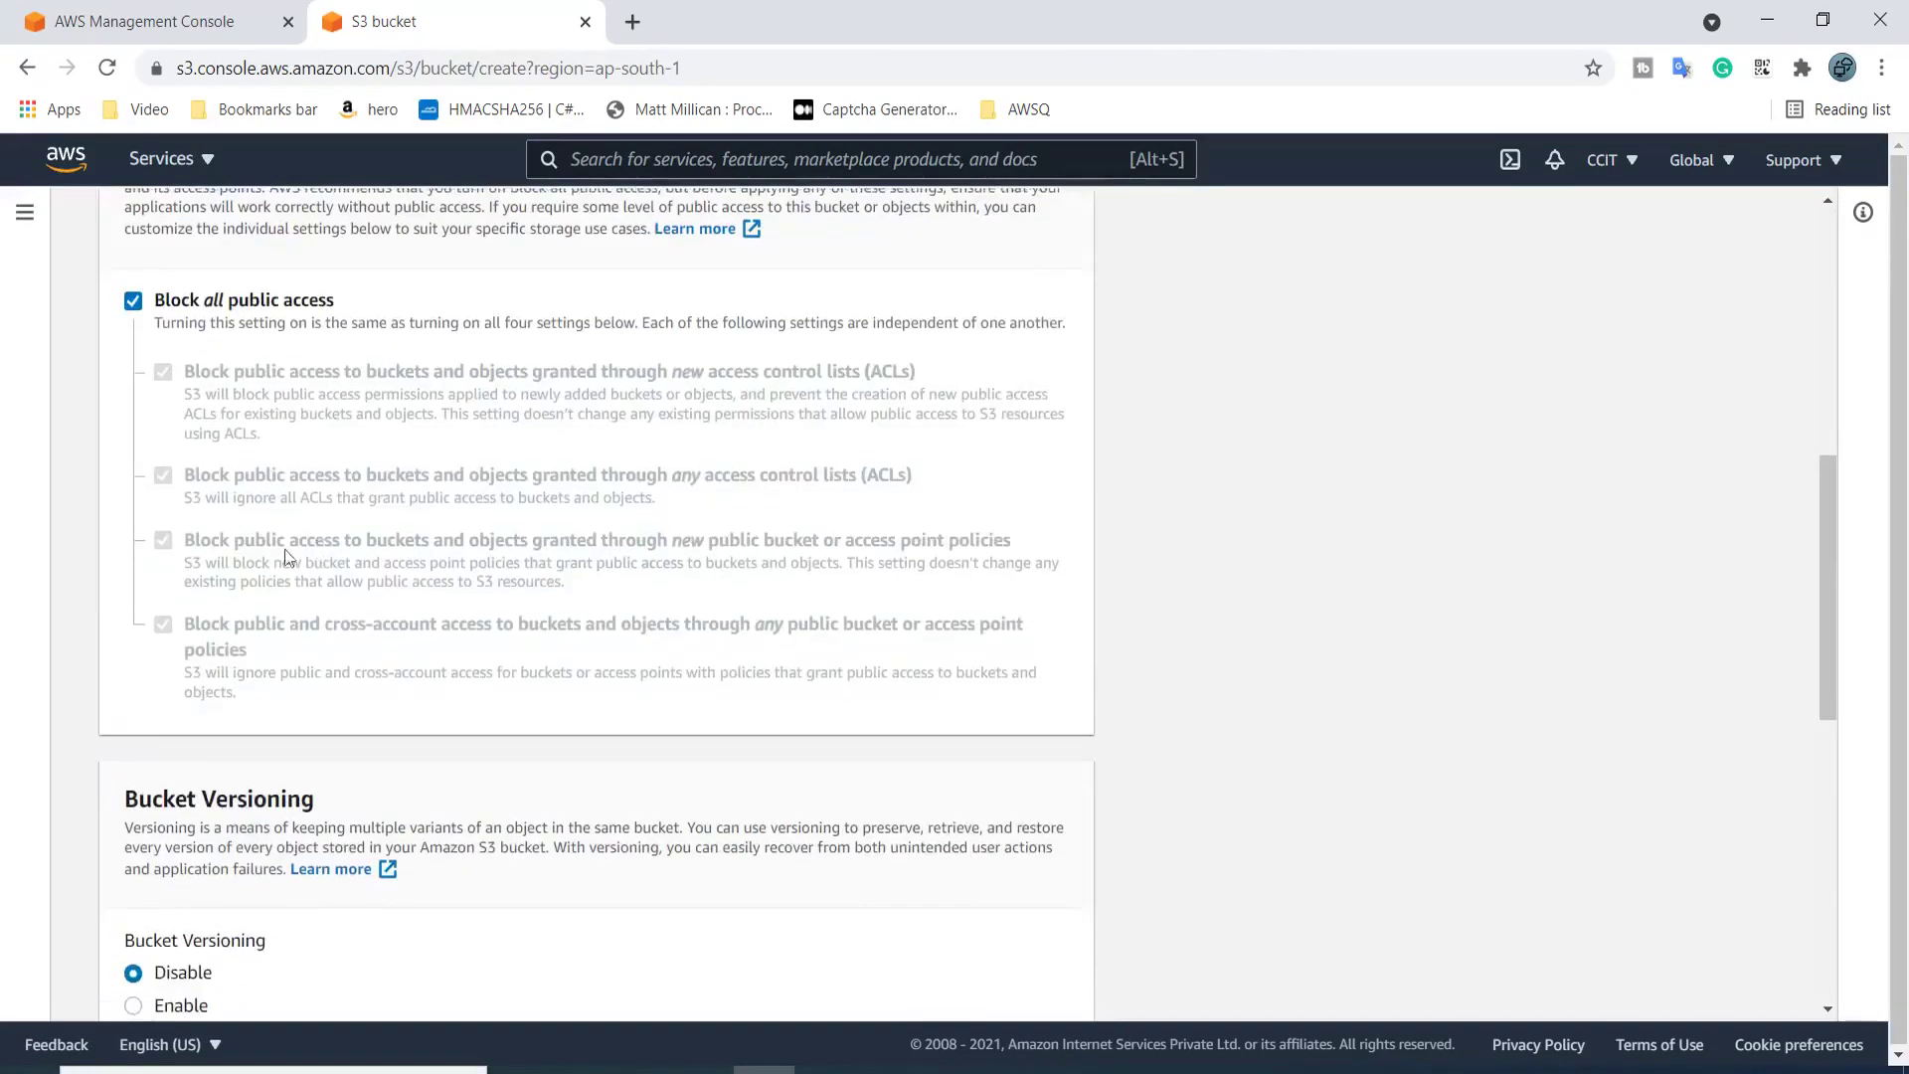
left_click(132, 298)
scroll(354, 639, "down", 3)
left_click(209, 614)
scroll(384, 691, "down", 10)
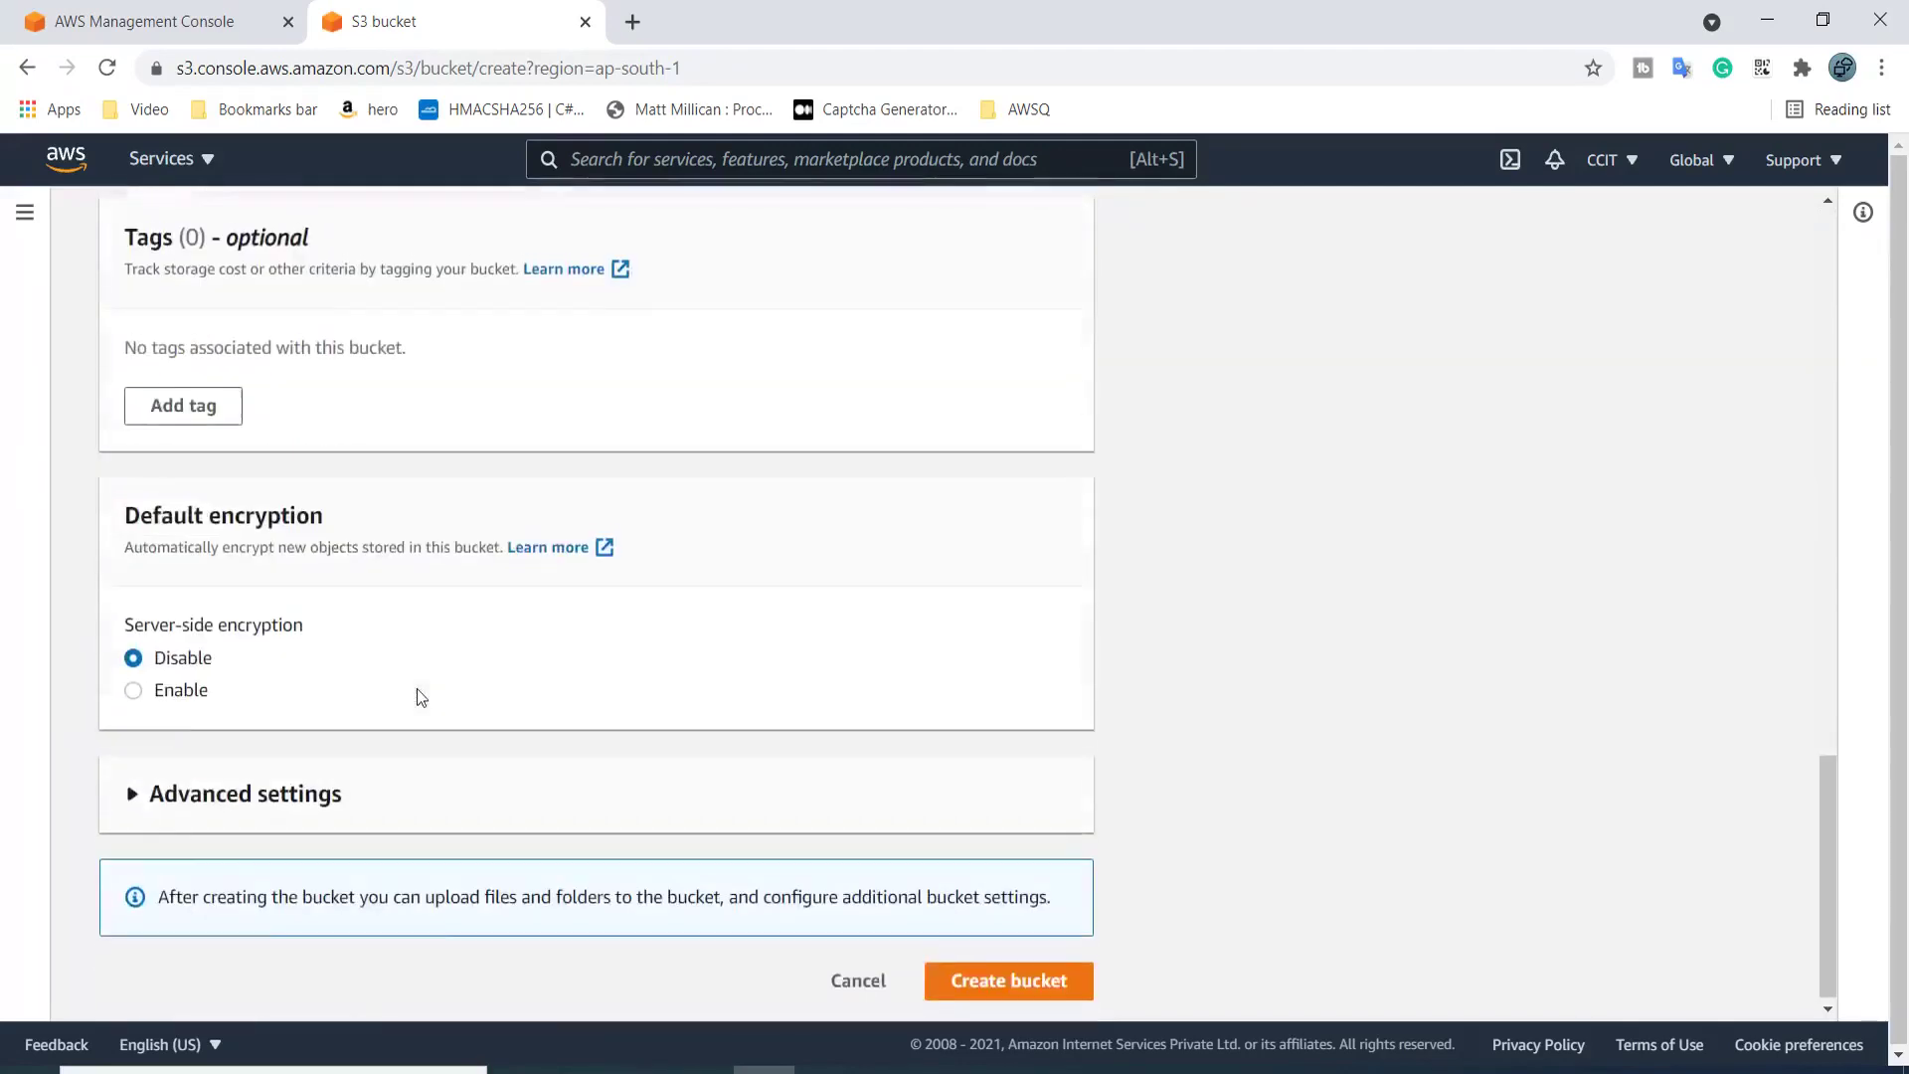
left_click(995, 981)
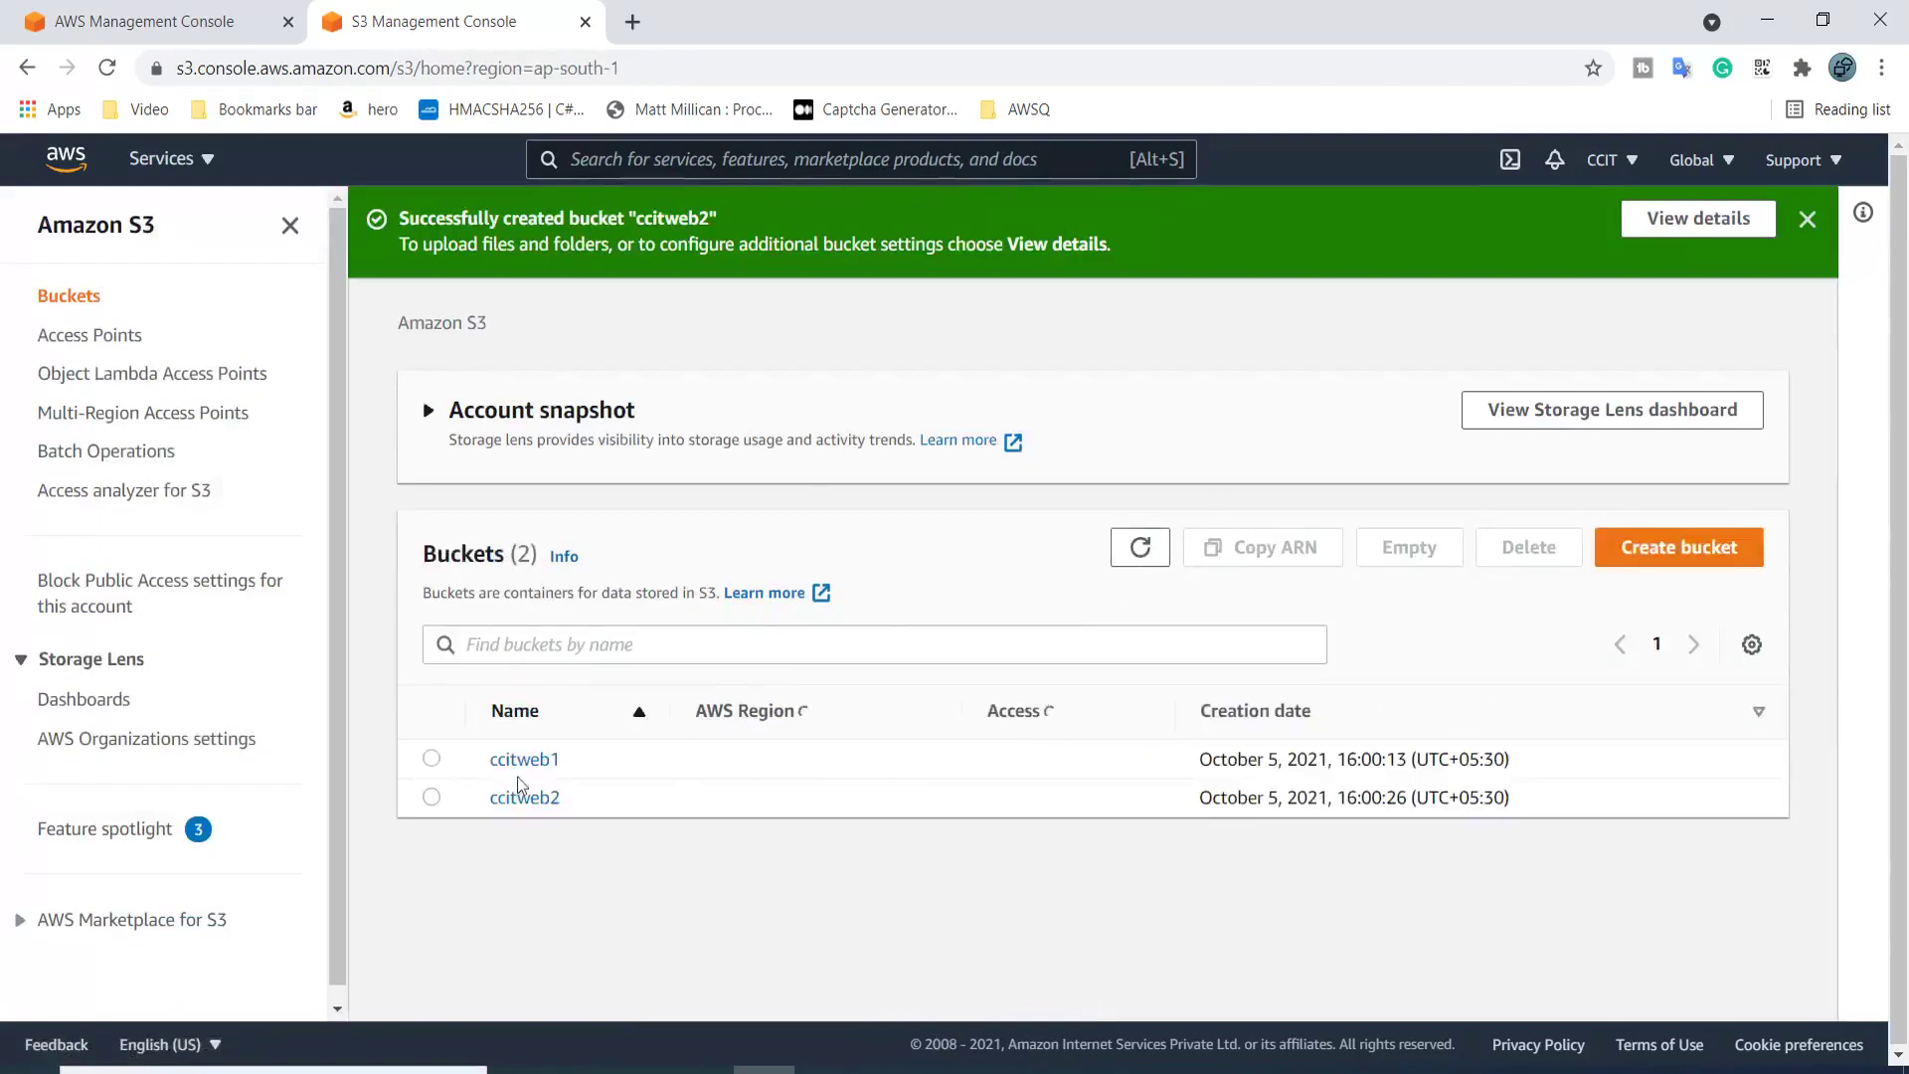
left_click(527, 764)
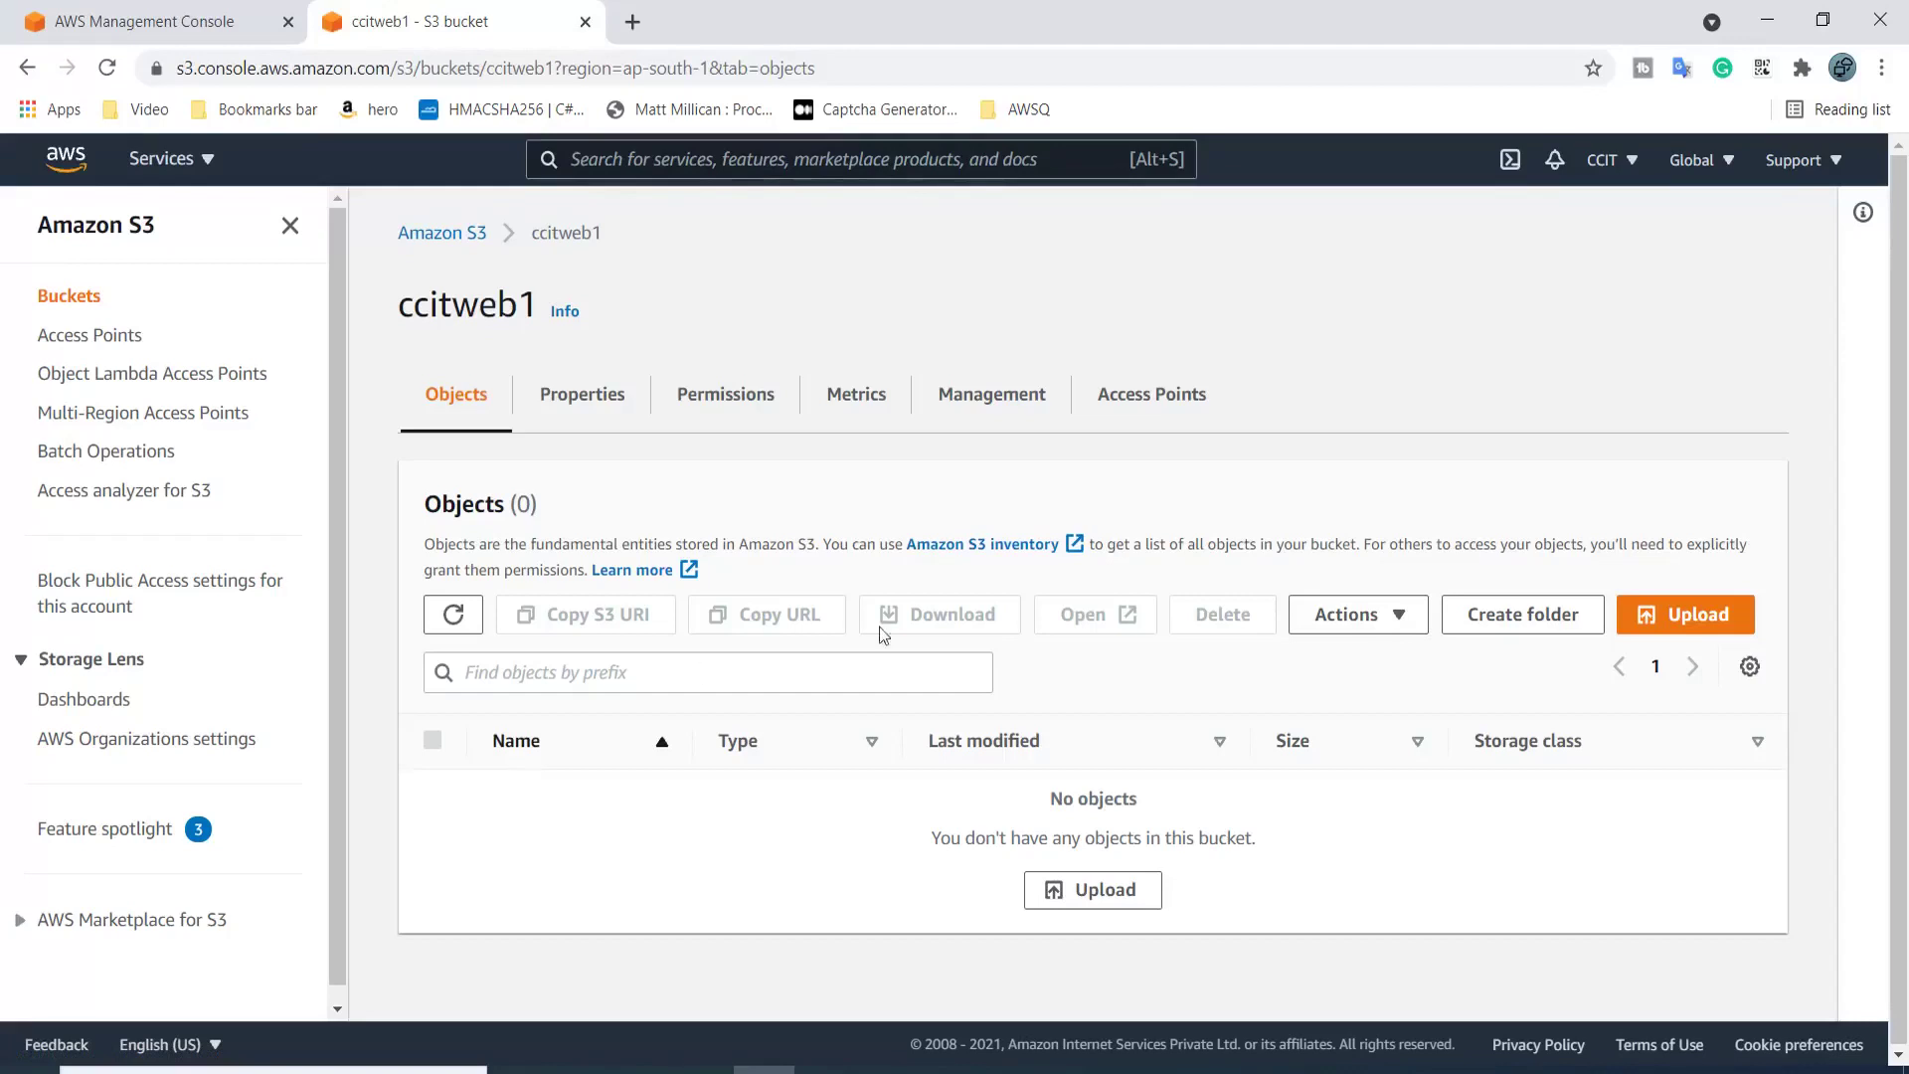
Switch to File Explorer, inspect the load call in the Web1 folder's index.html with Notepad++, and close the file
left_click(727, 1067)
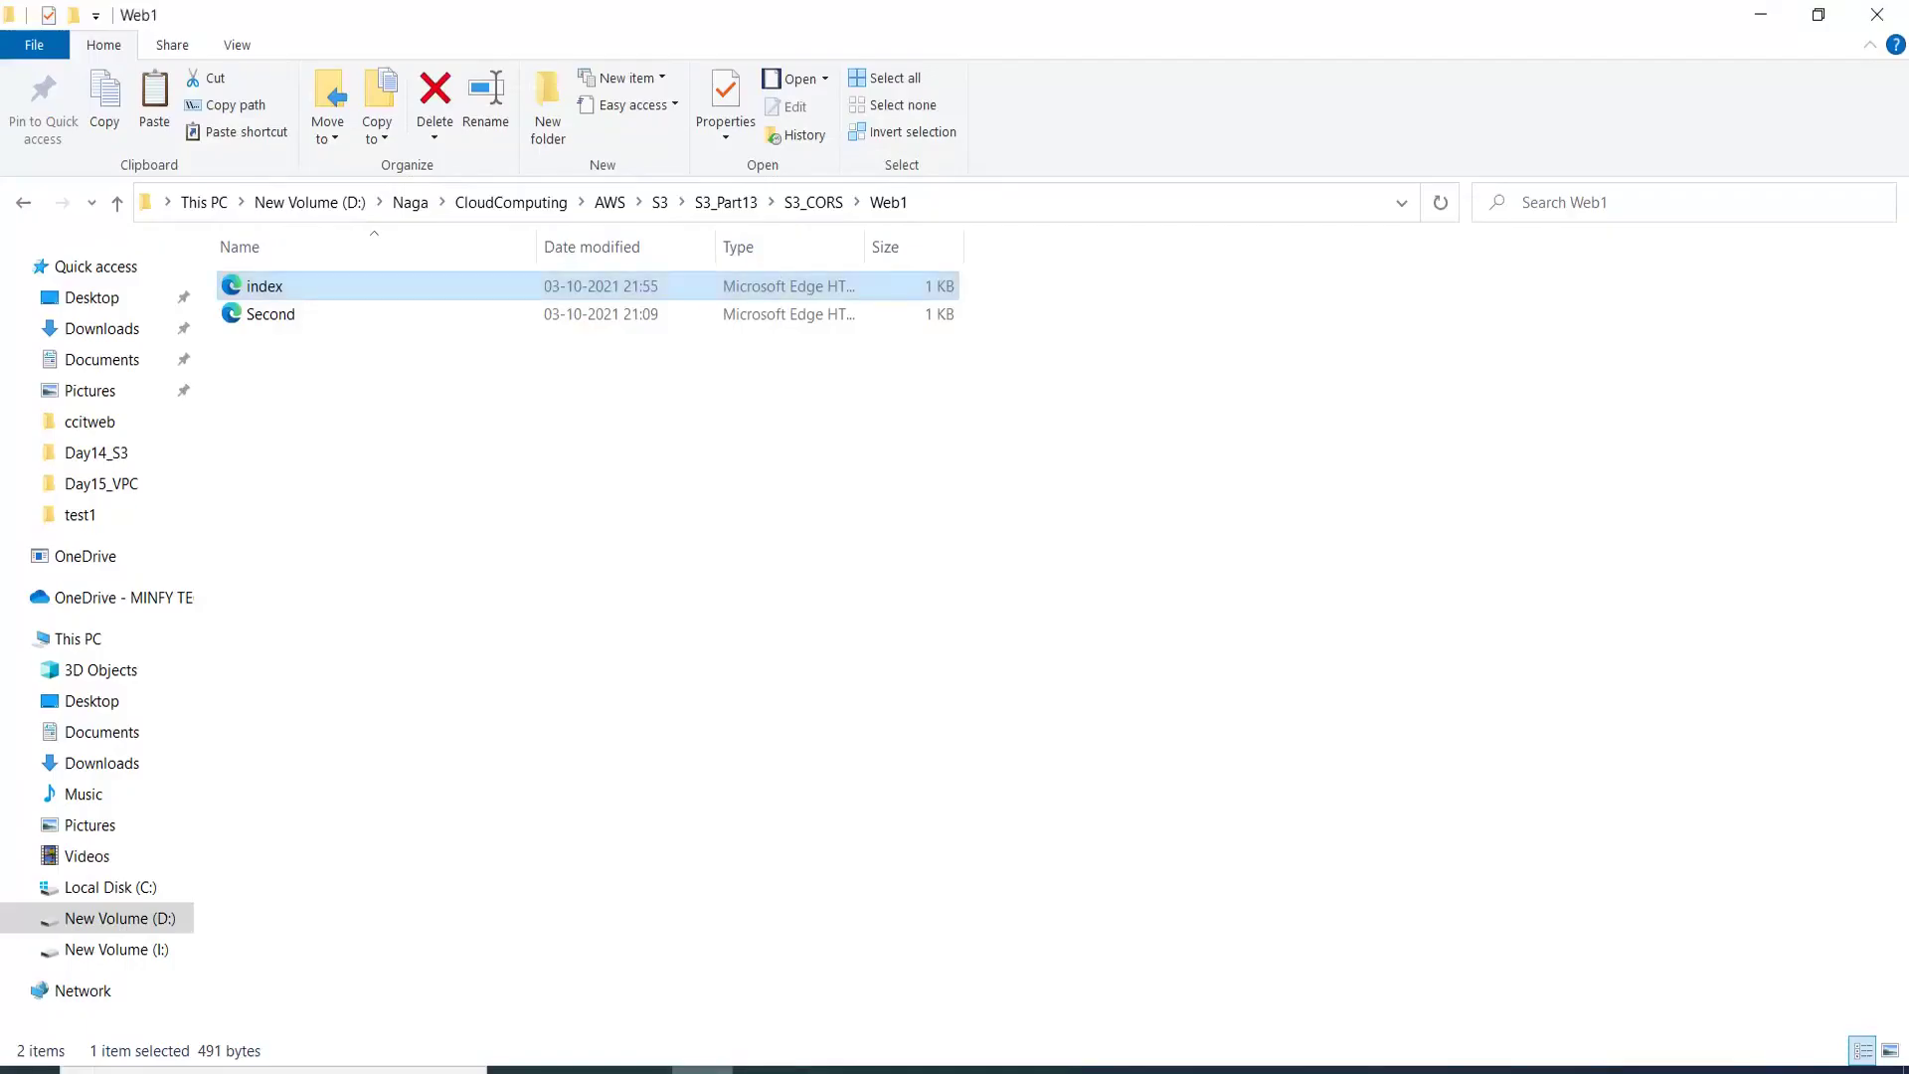
left_click(807, 202)
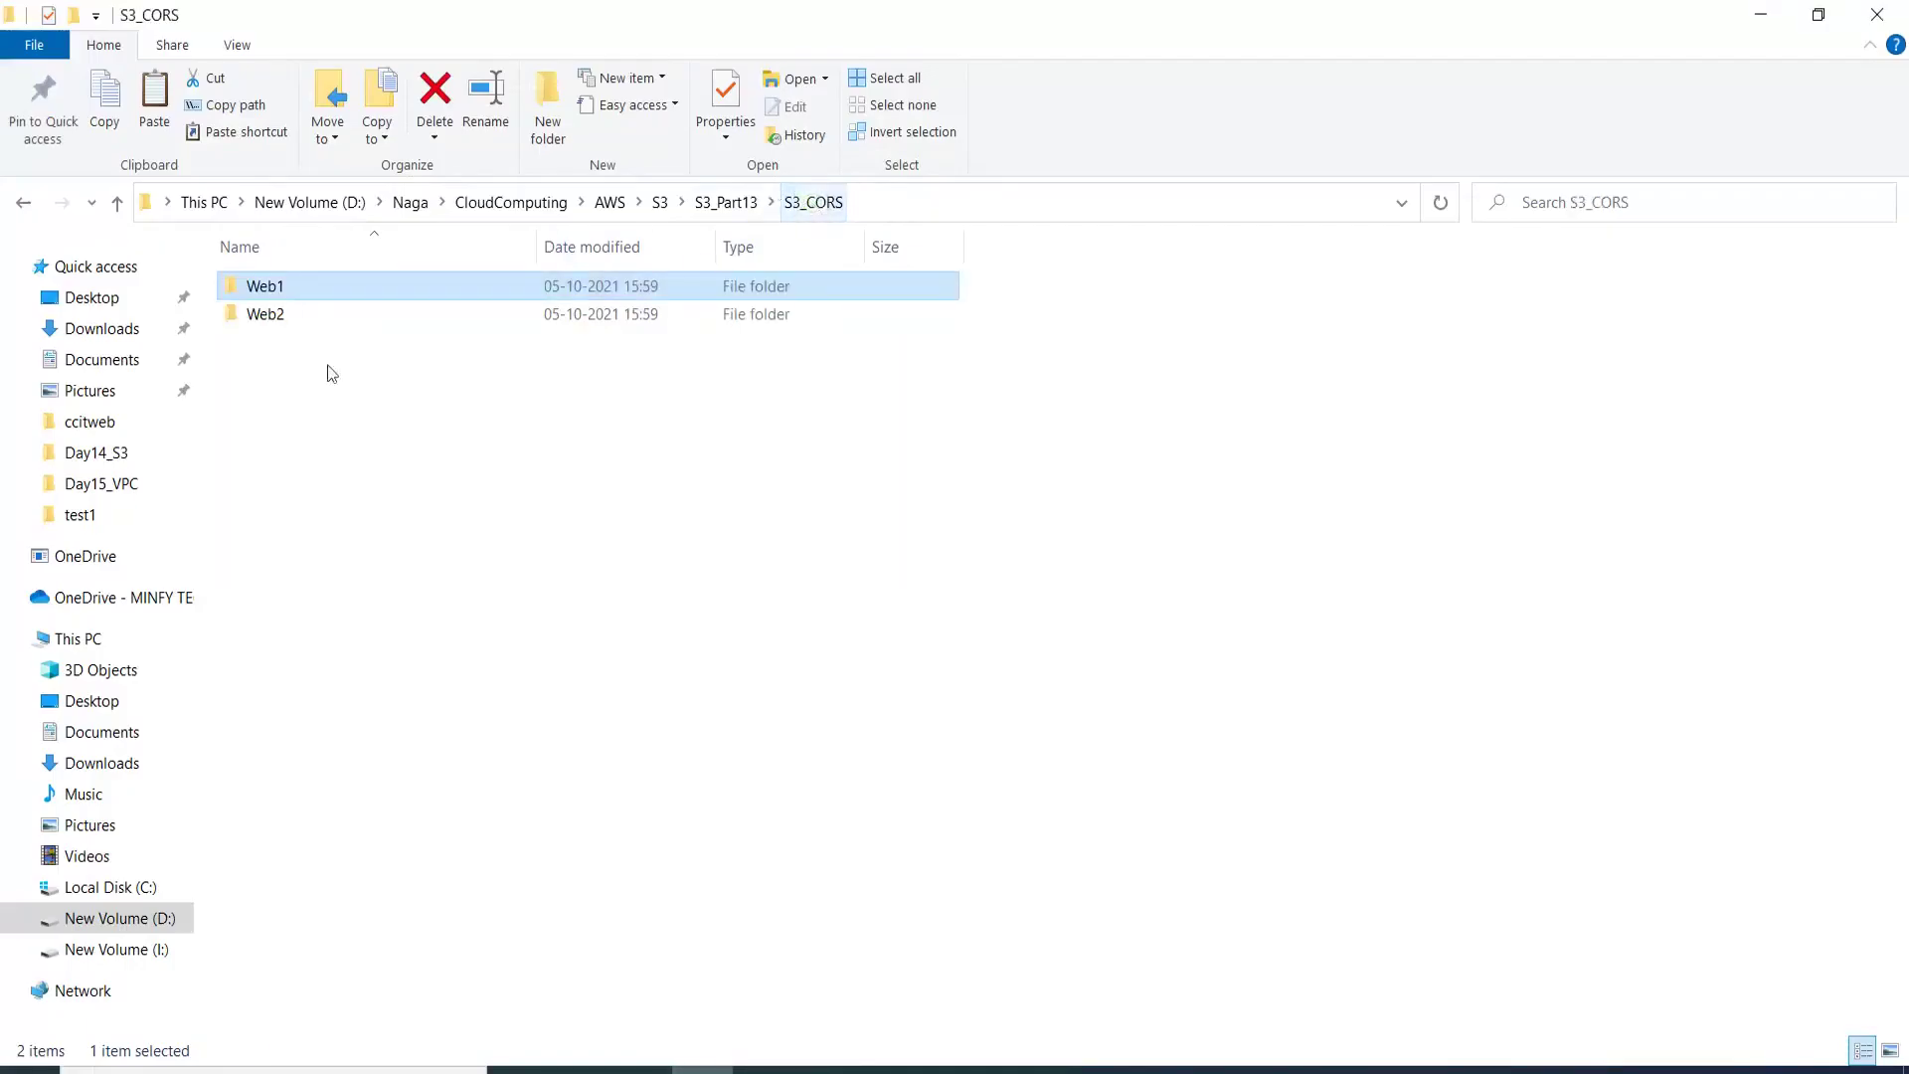
double_click(296, 289)
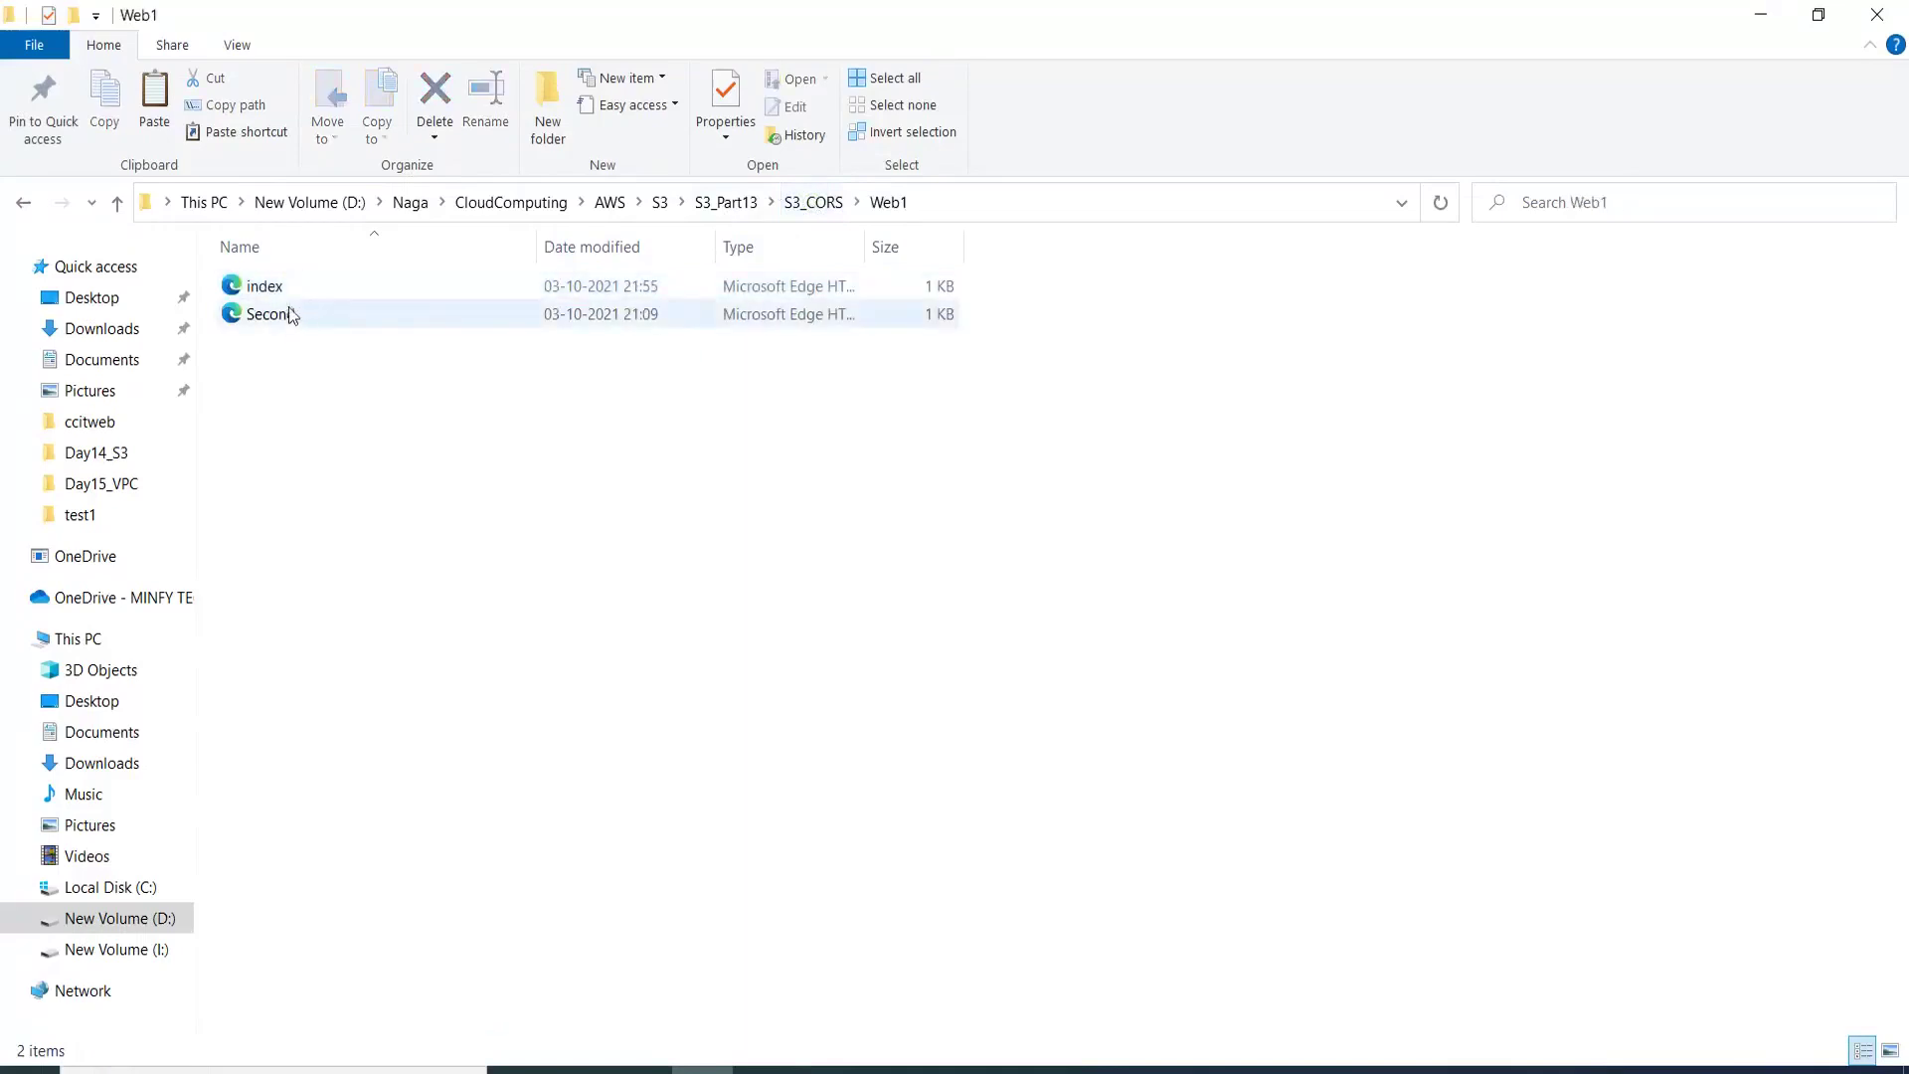
right_click(282, 292)
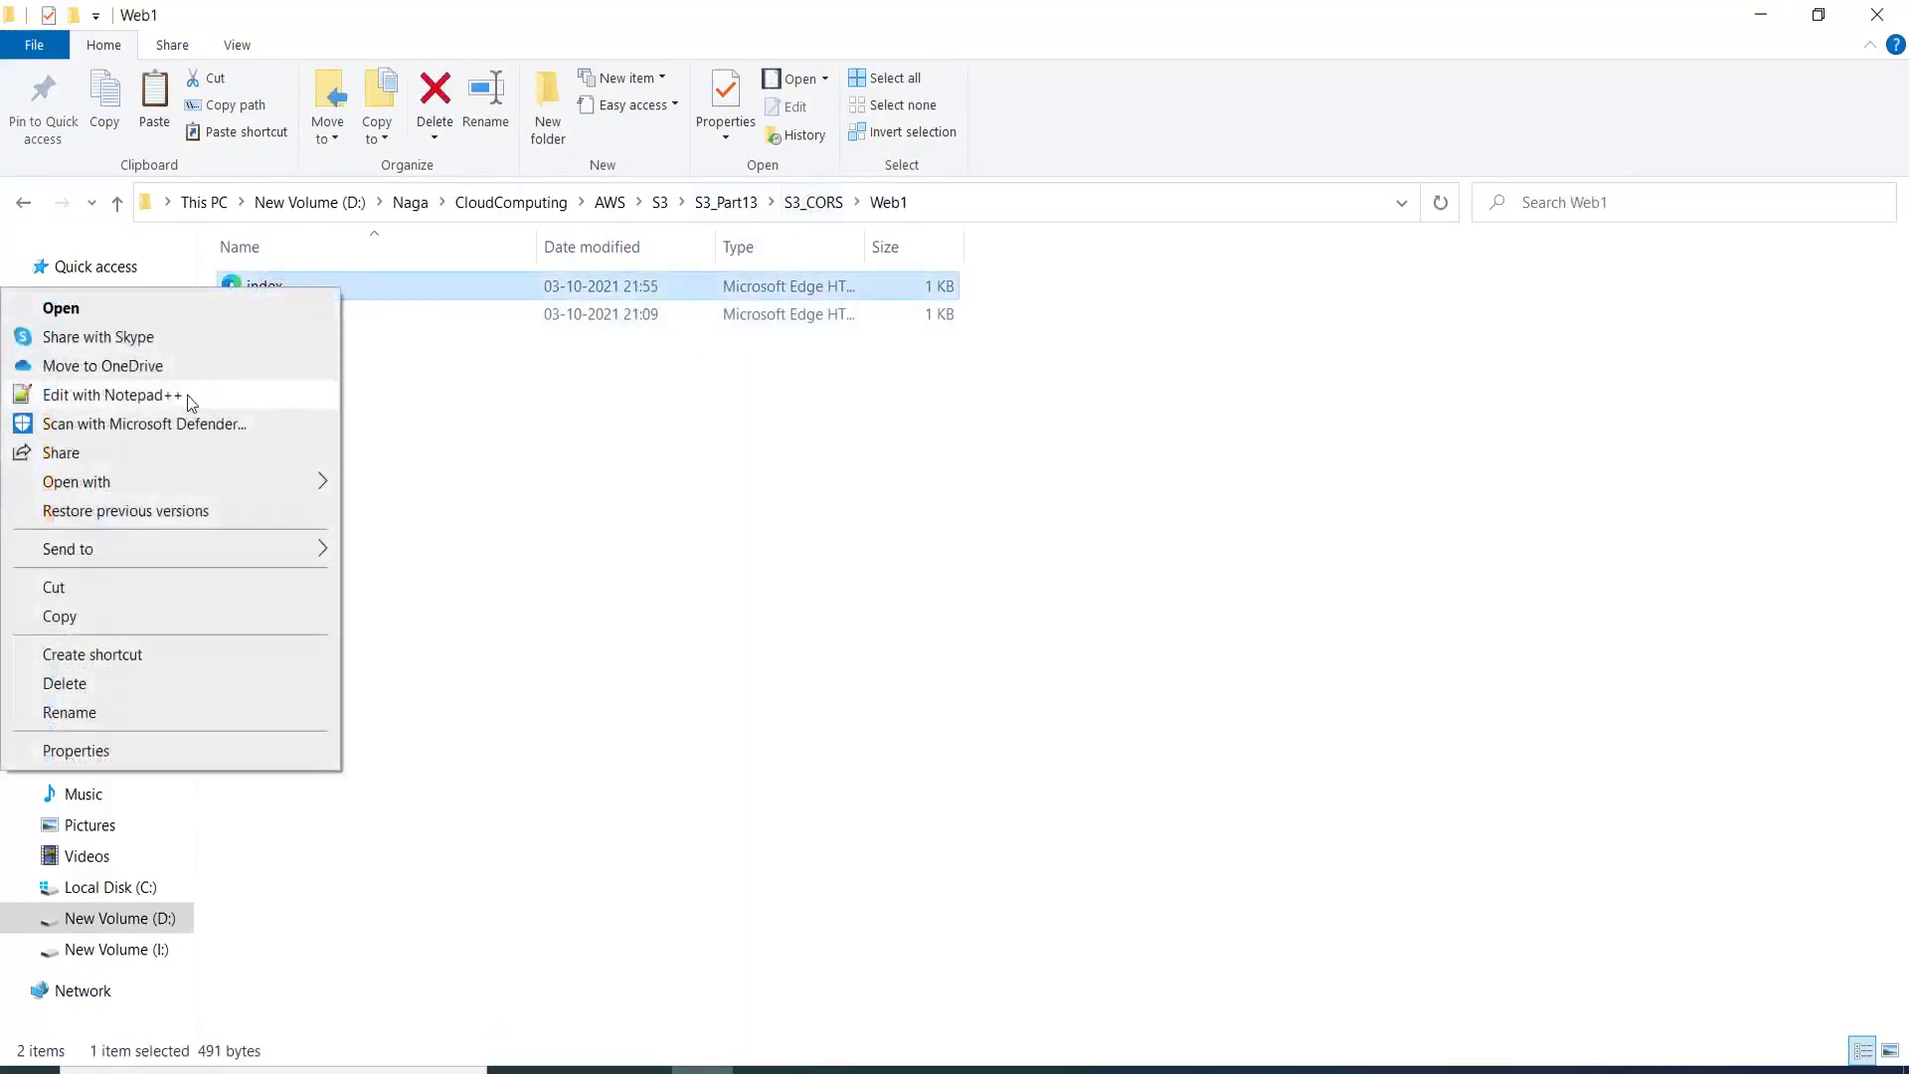
left_click(188, 396)
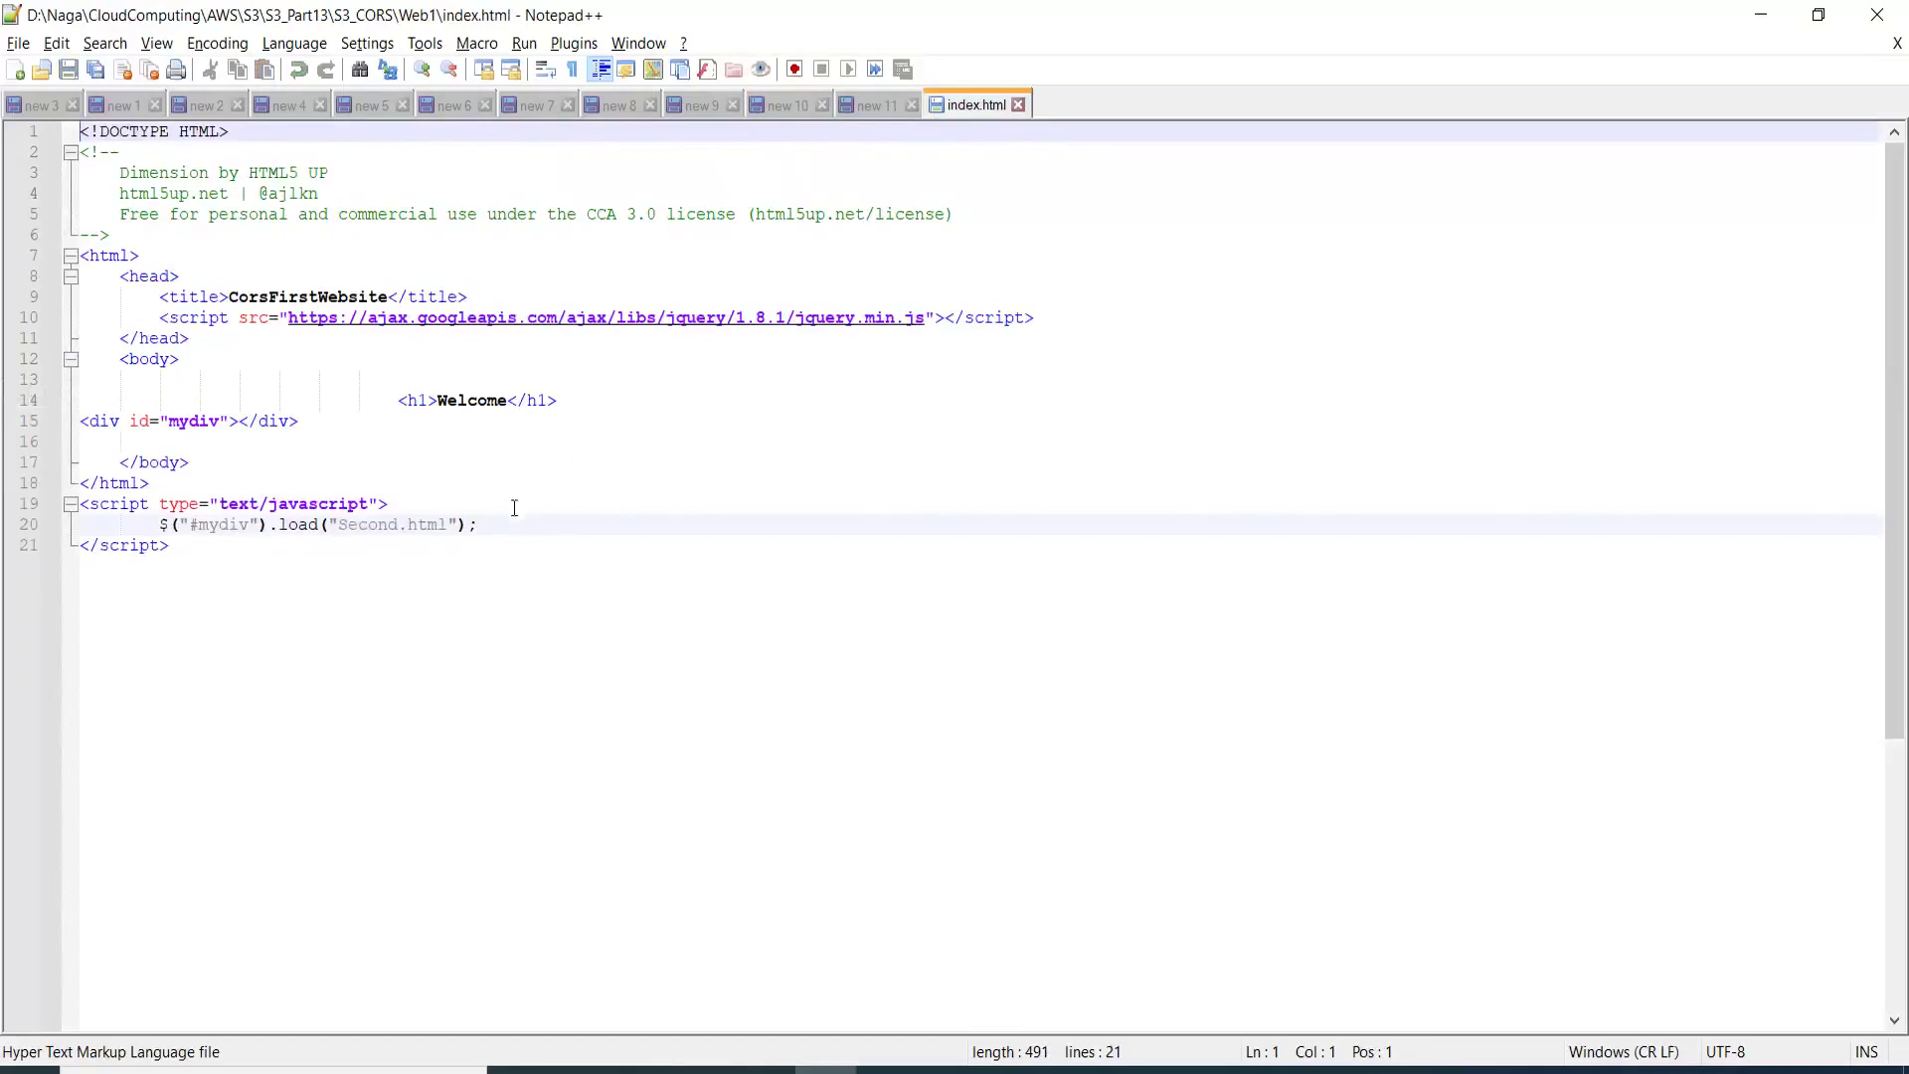
left_click_drag(320, 524, 477, 521)
left_click(1020, 104)
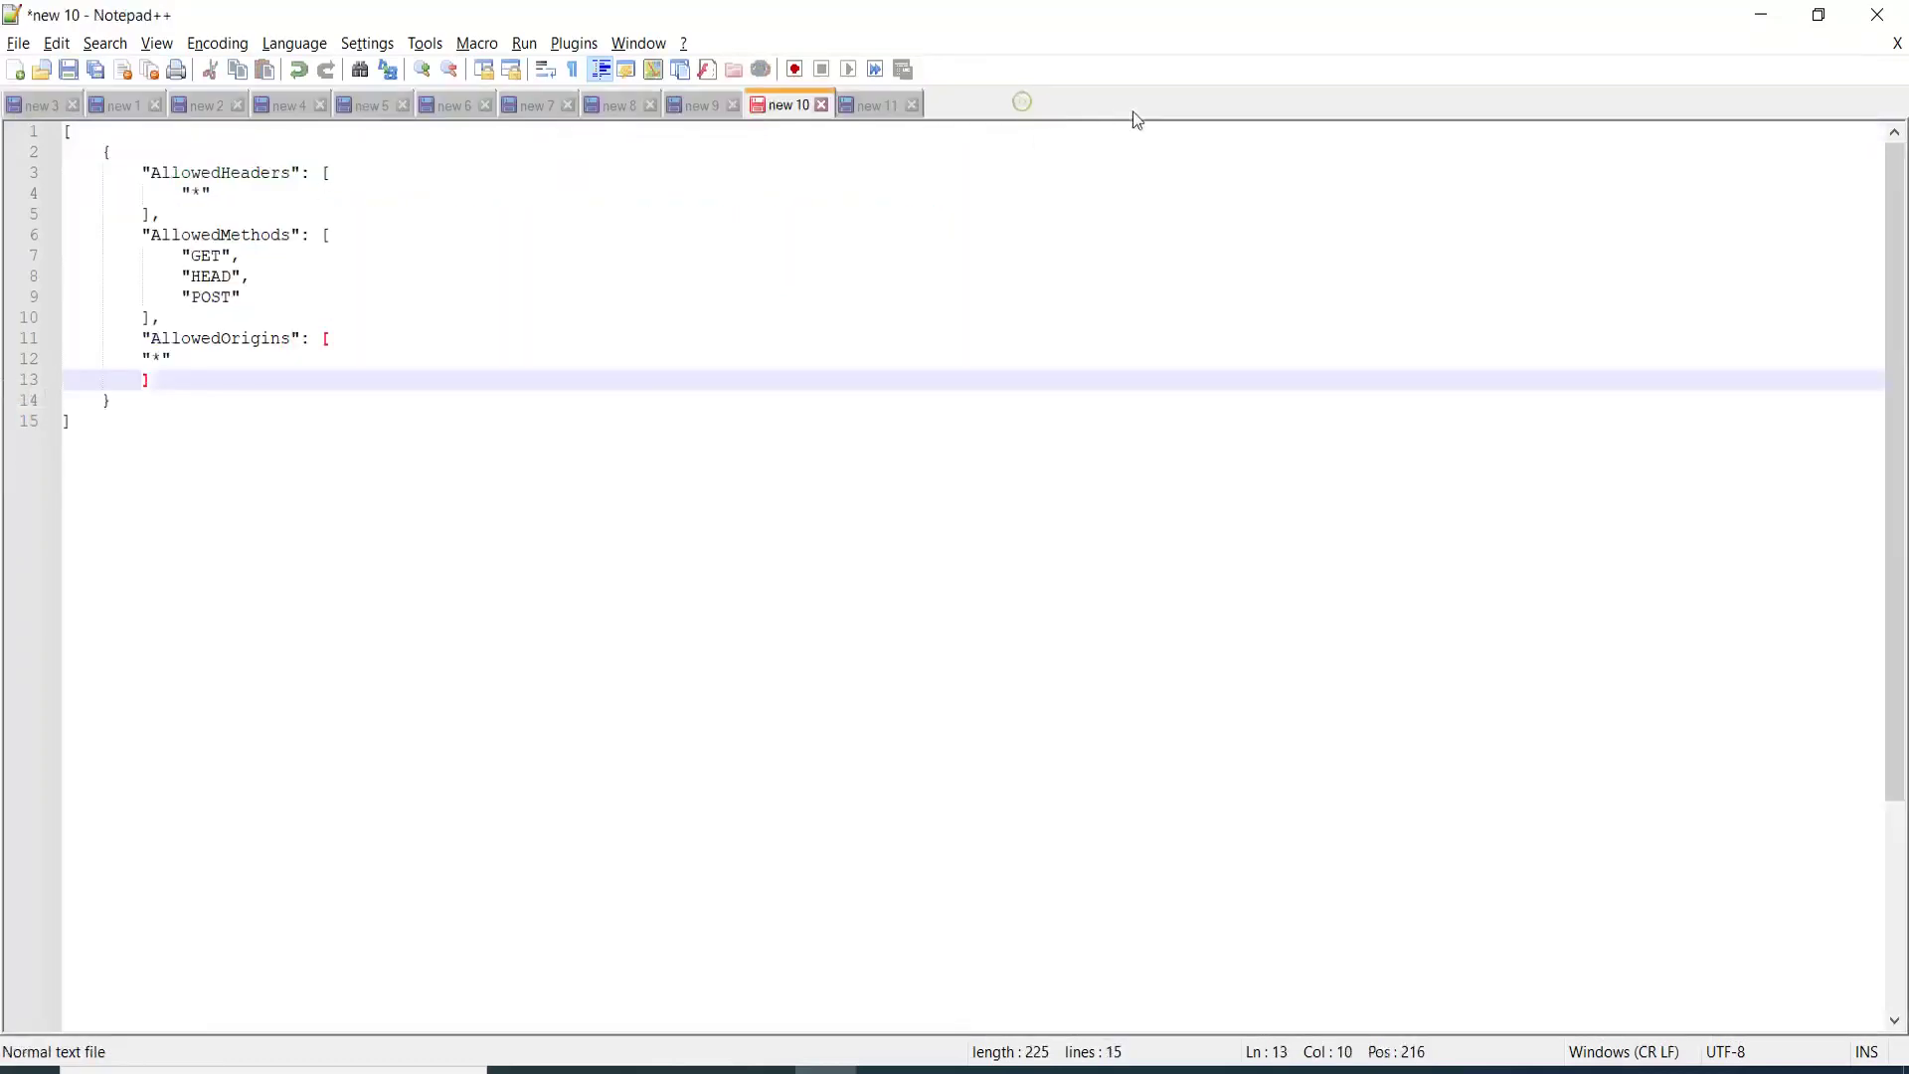
View the text of the Web1 folder's Second.html in Notepad++, close it, and return to the folder
key("alt+Tab")
right_click(266, 316)
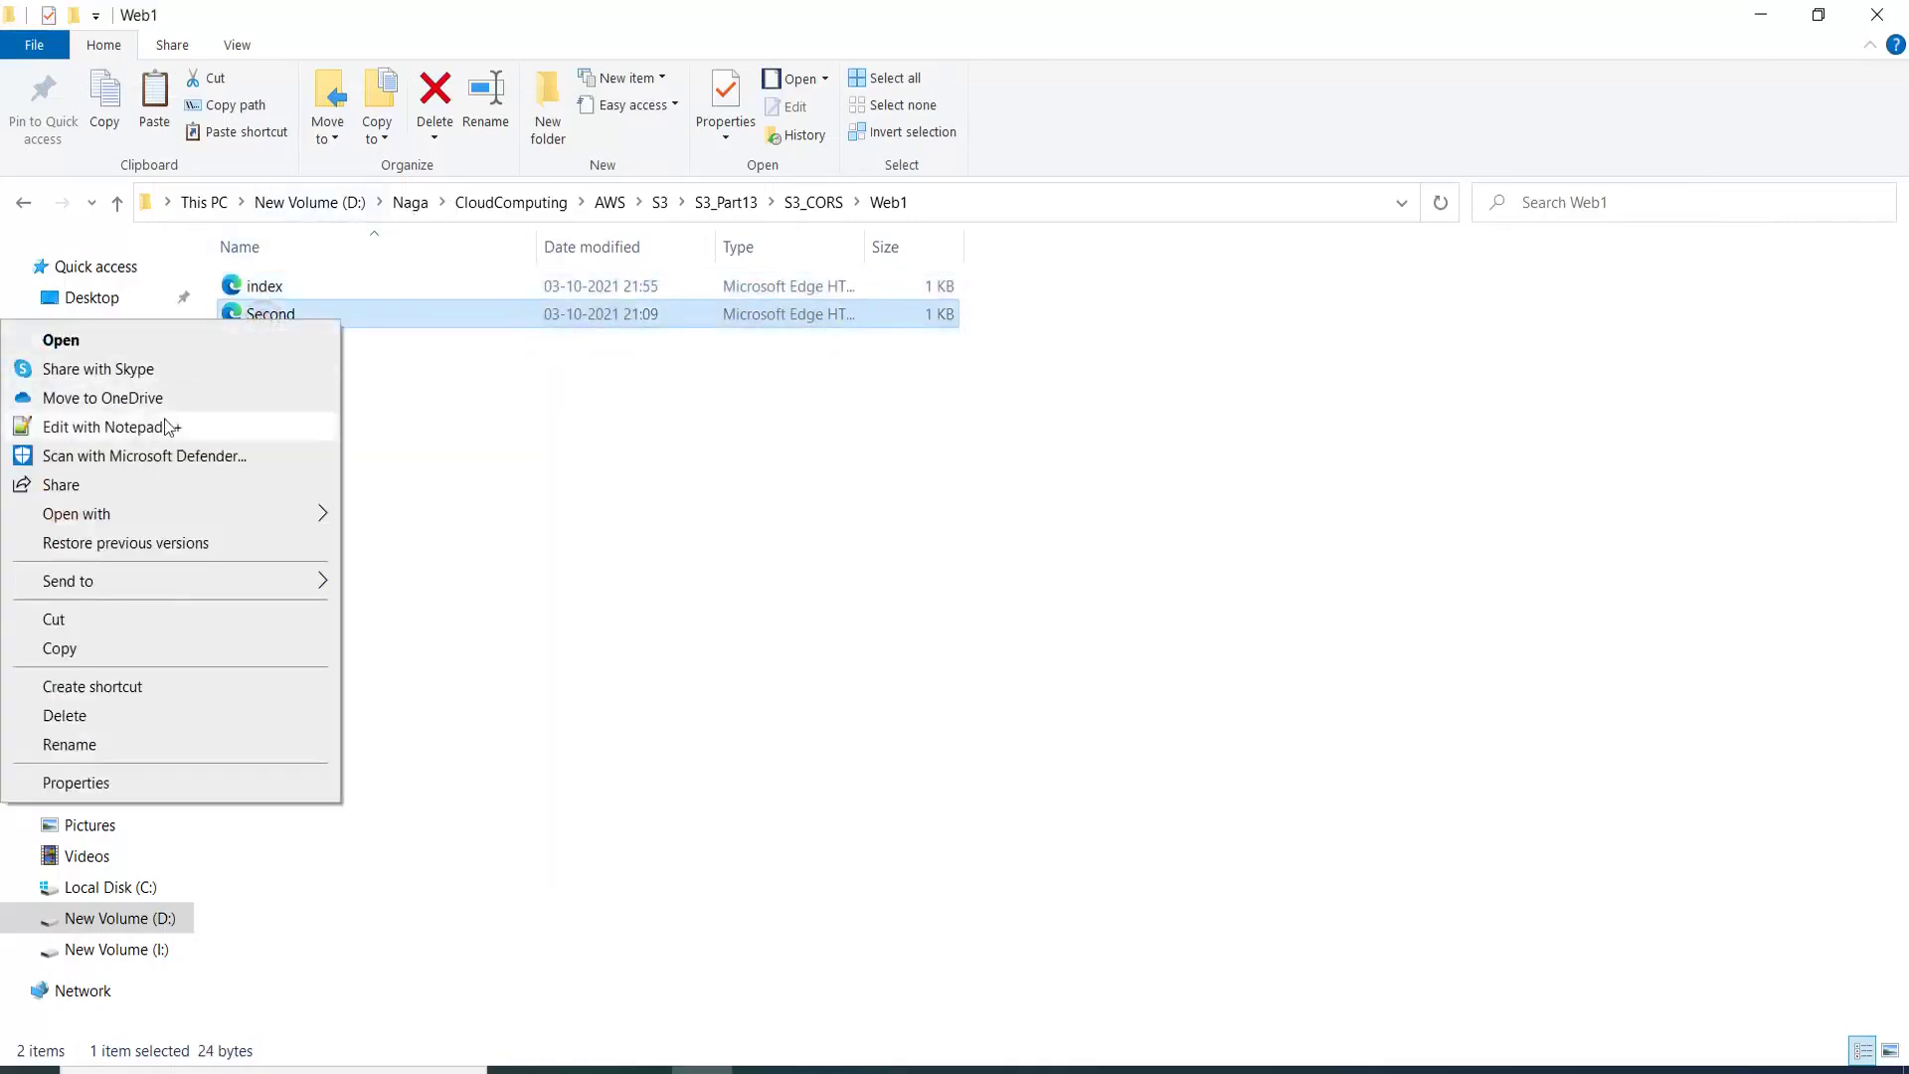
left_click(238, 428)
key("shift+Home")
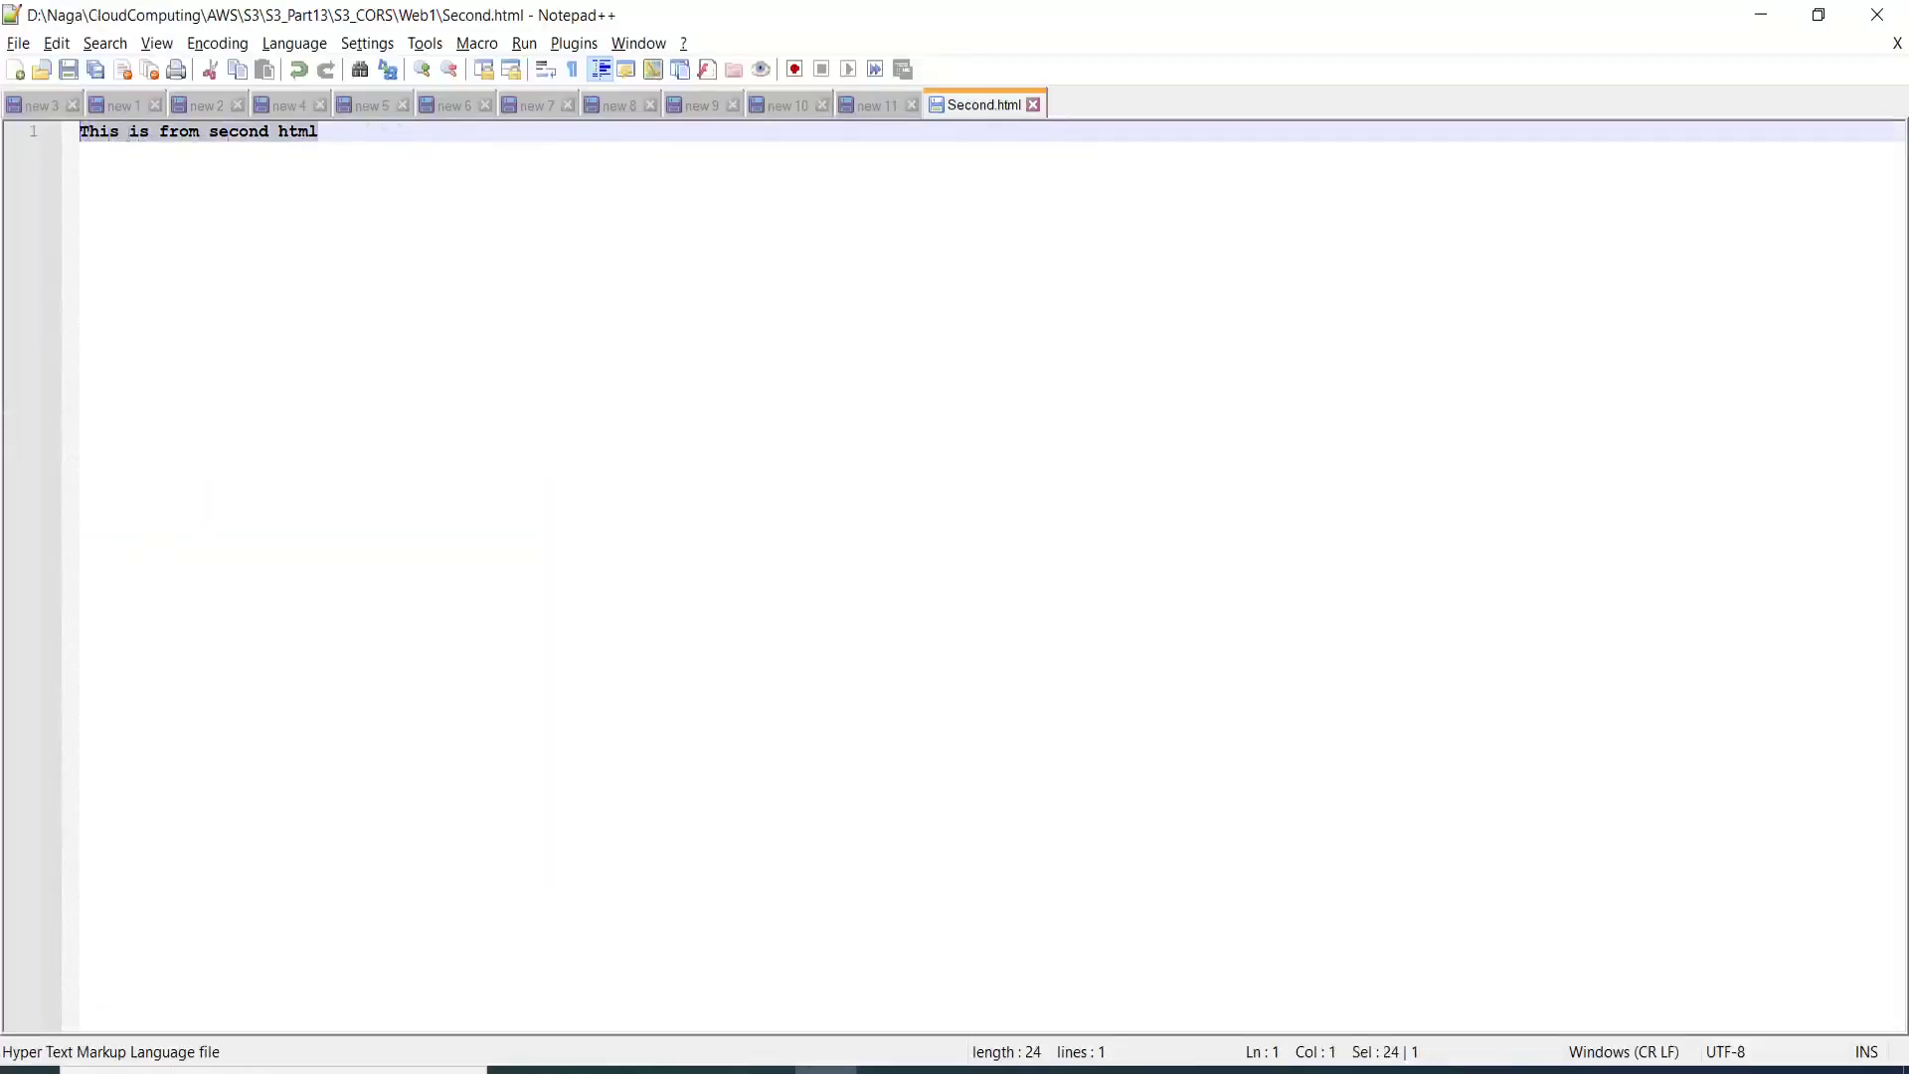
left_click(1034, 106)
key("alt+Tab")
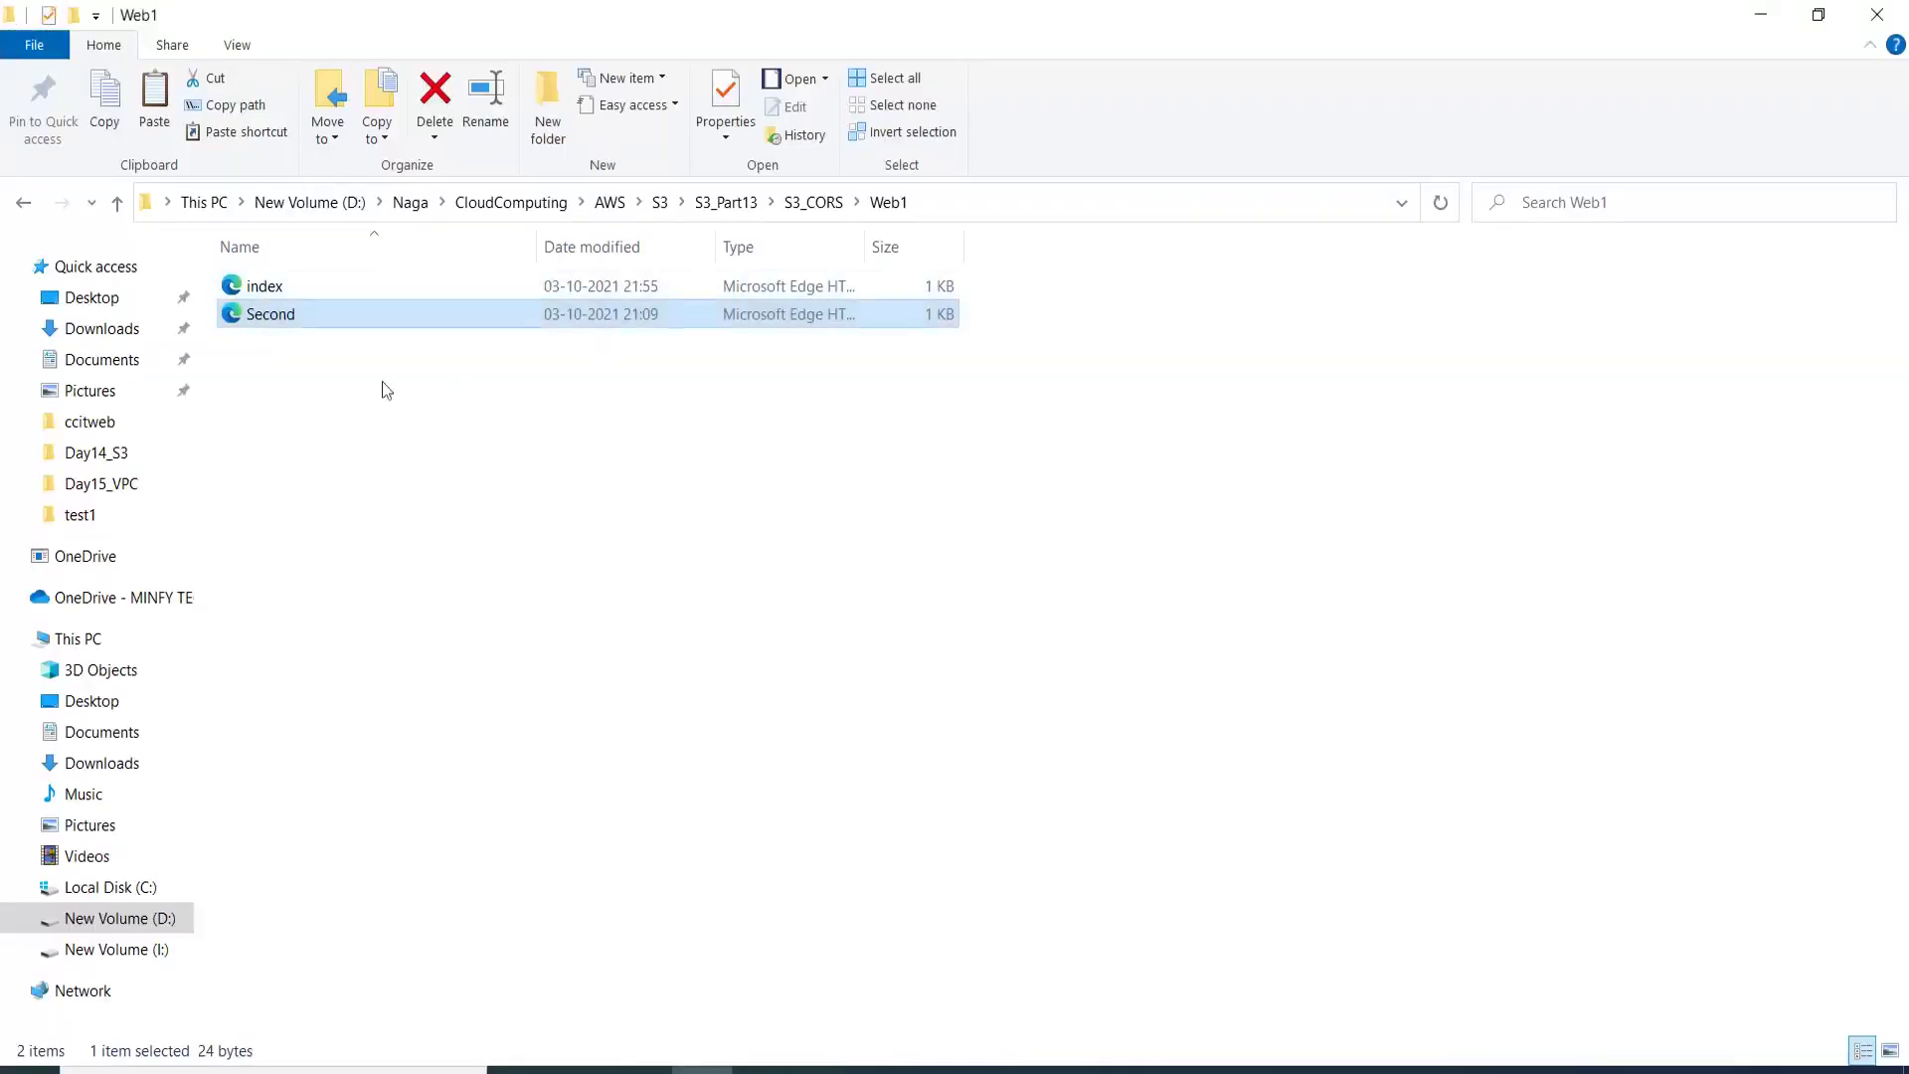
Switch to the browser and add index.html and Second.html from the Web1 folder to an upload for the ccitweb1 bucket
left_click(279, 292)
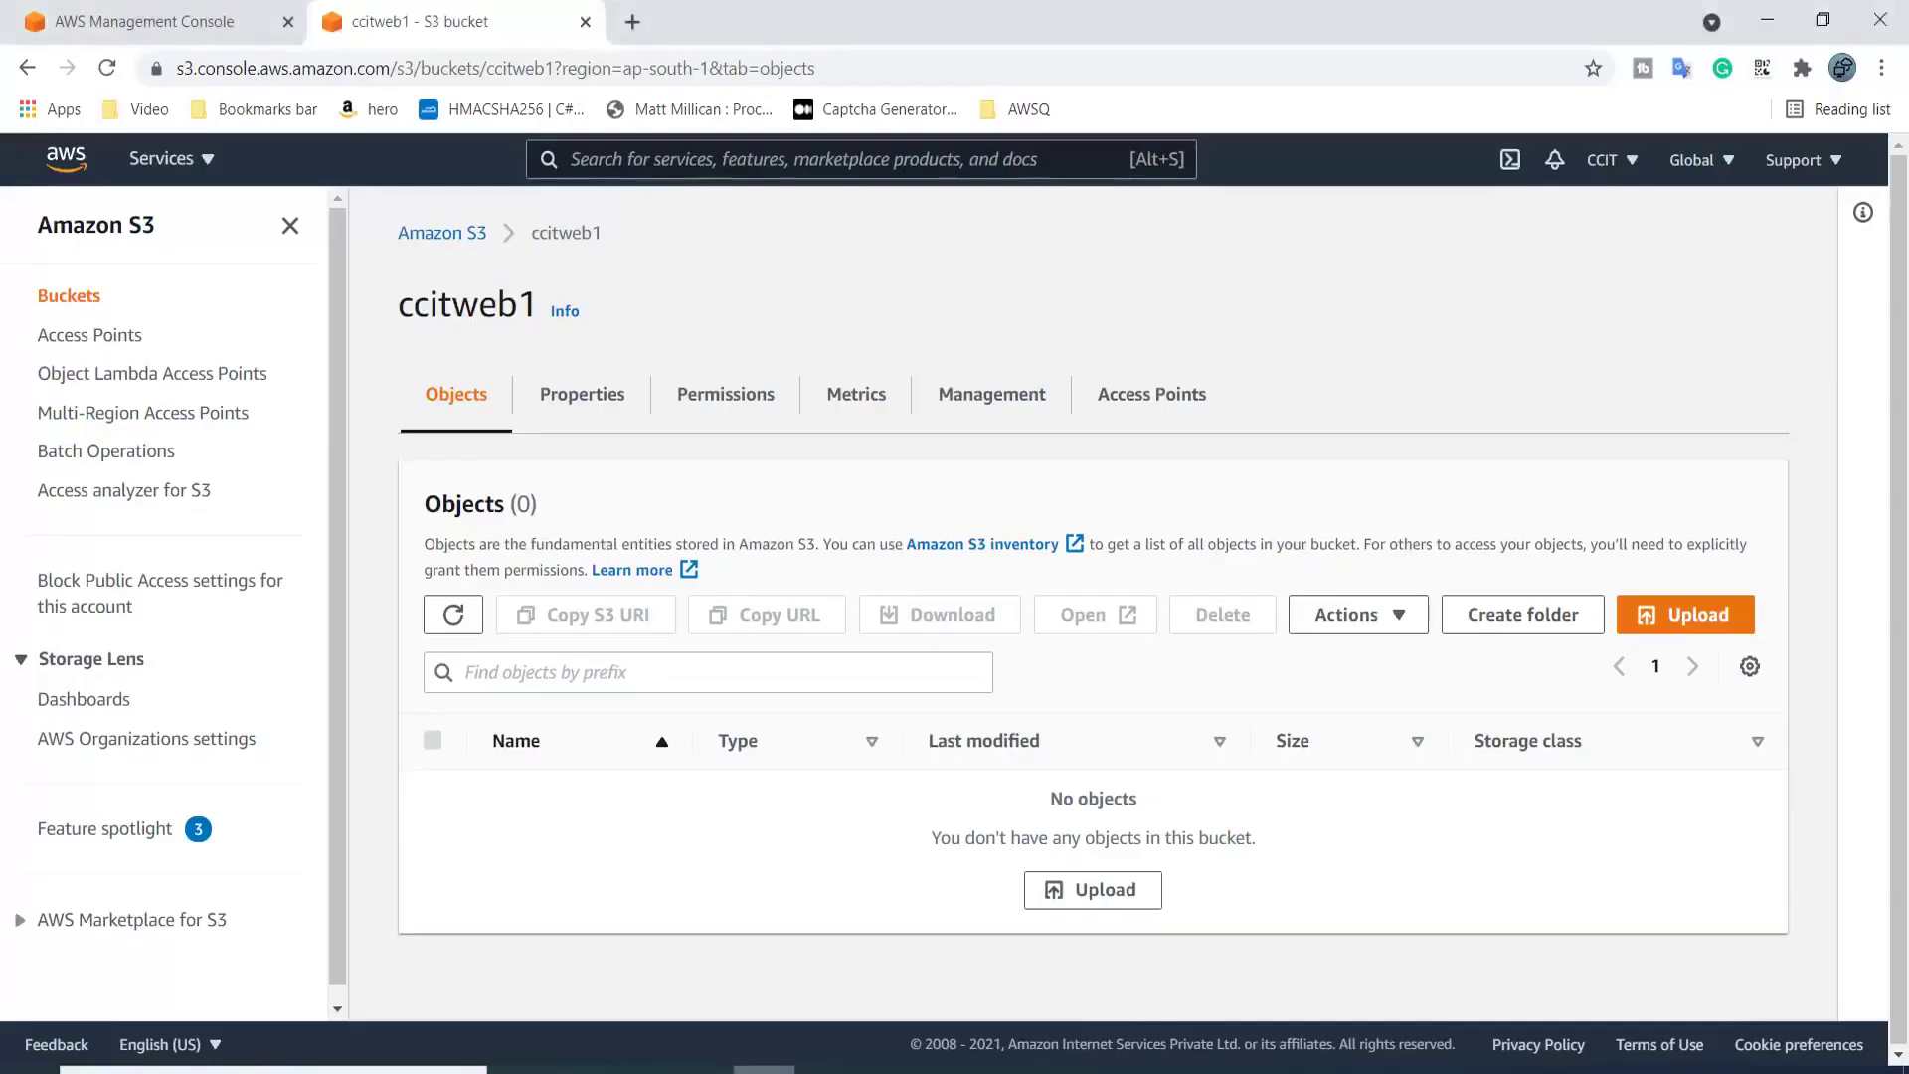
left_click(764, 1069)
left_click(1124, 888)
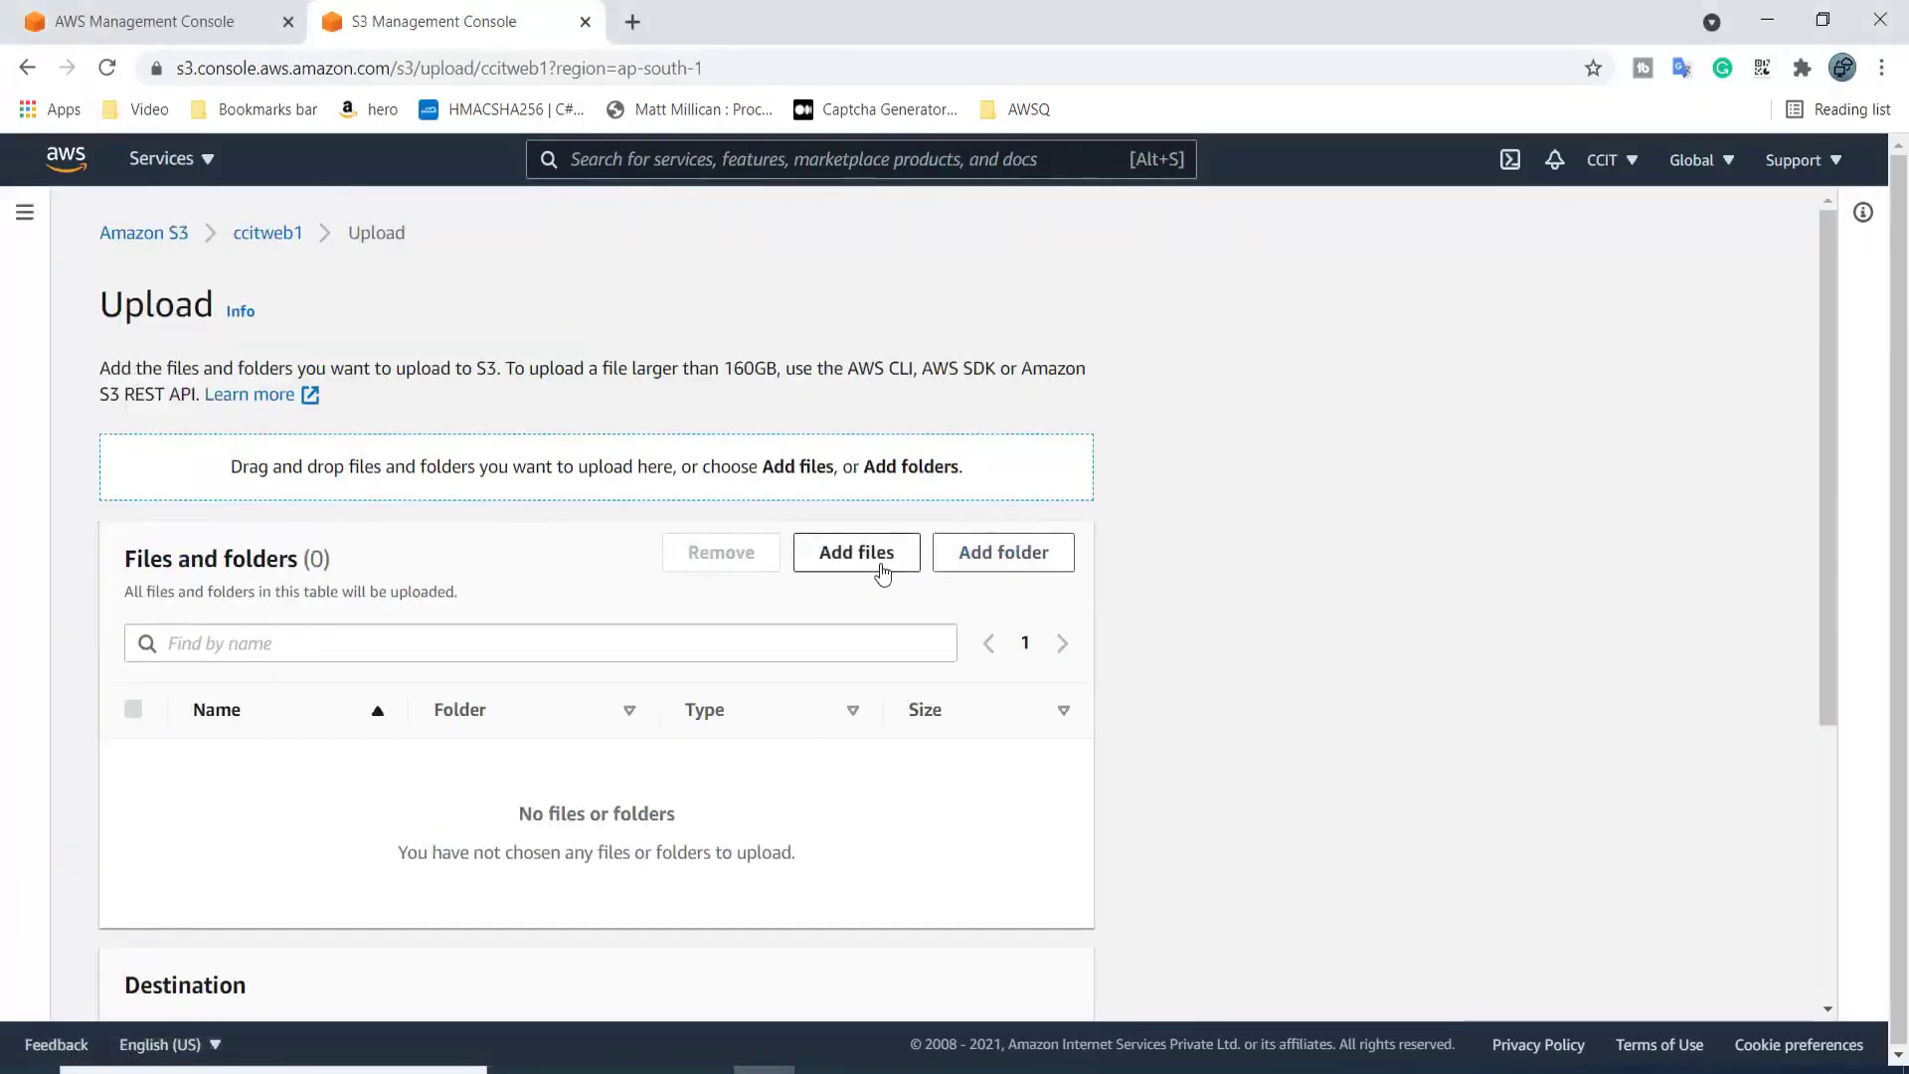
key("alt+Tab")
left_click(971, 213)
key("alt+Tab")
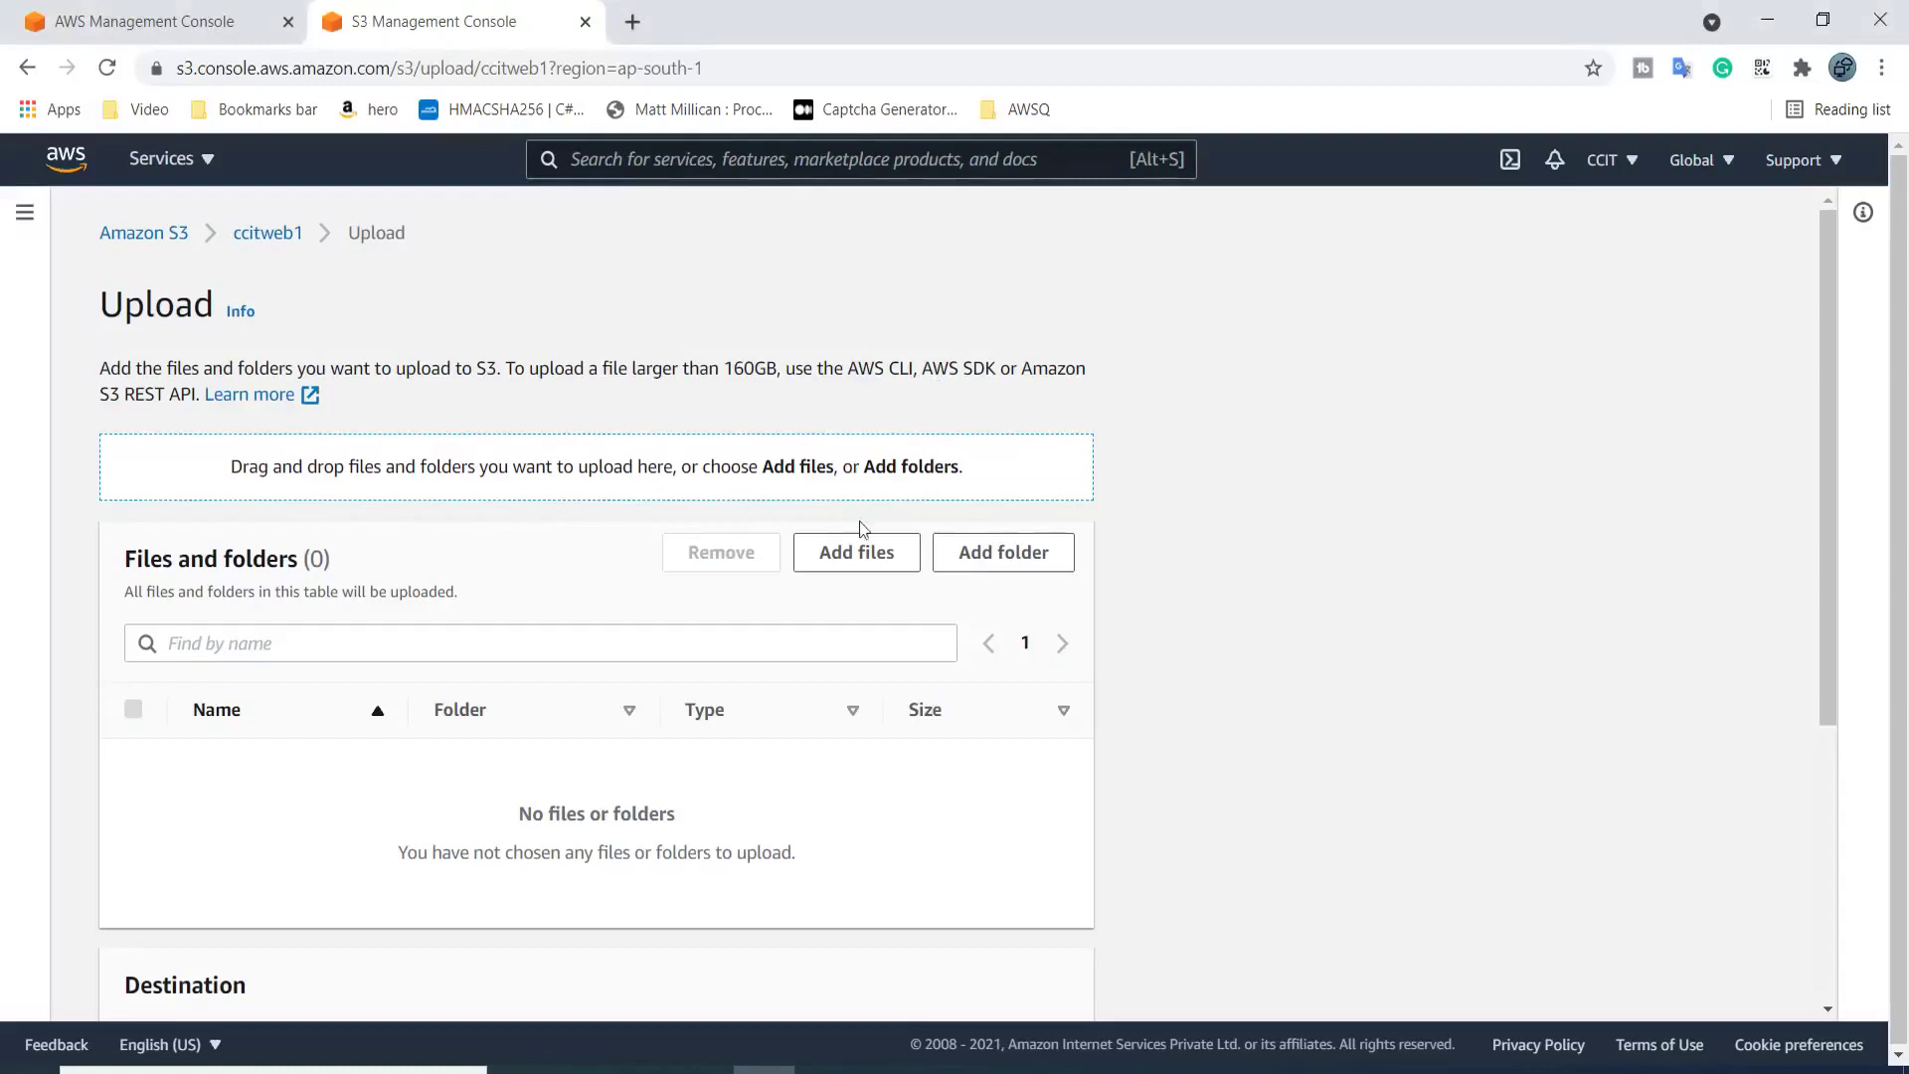
left_click(845, 554)
key("ctrl+v")
key("Return")
left_click(889, 381)
left_click(895, 408, "ctrl")
left_click(1375, 775)
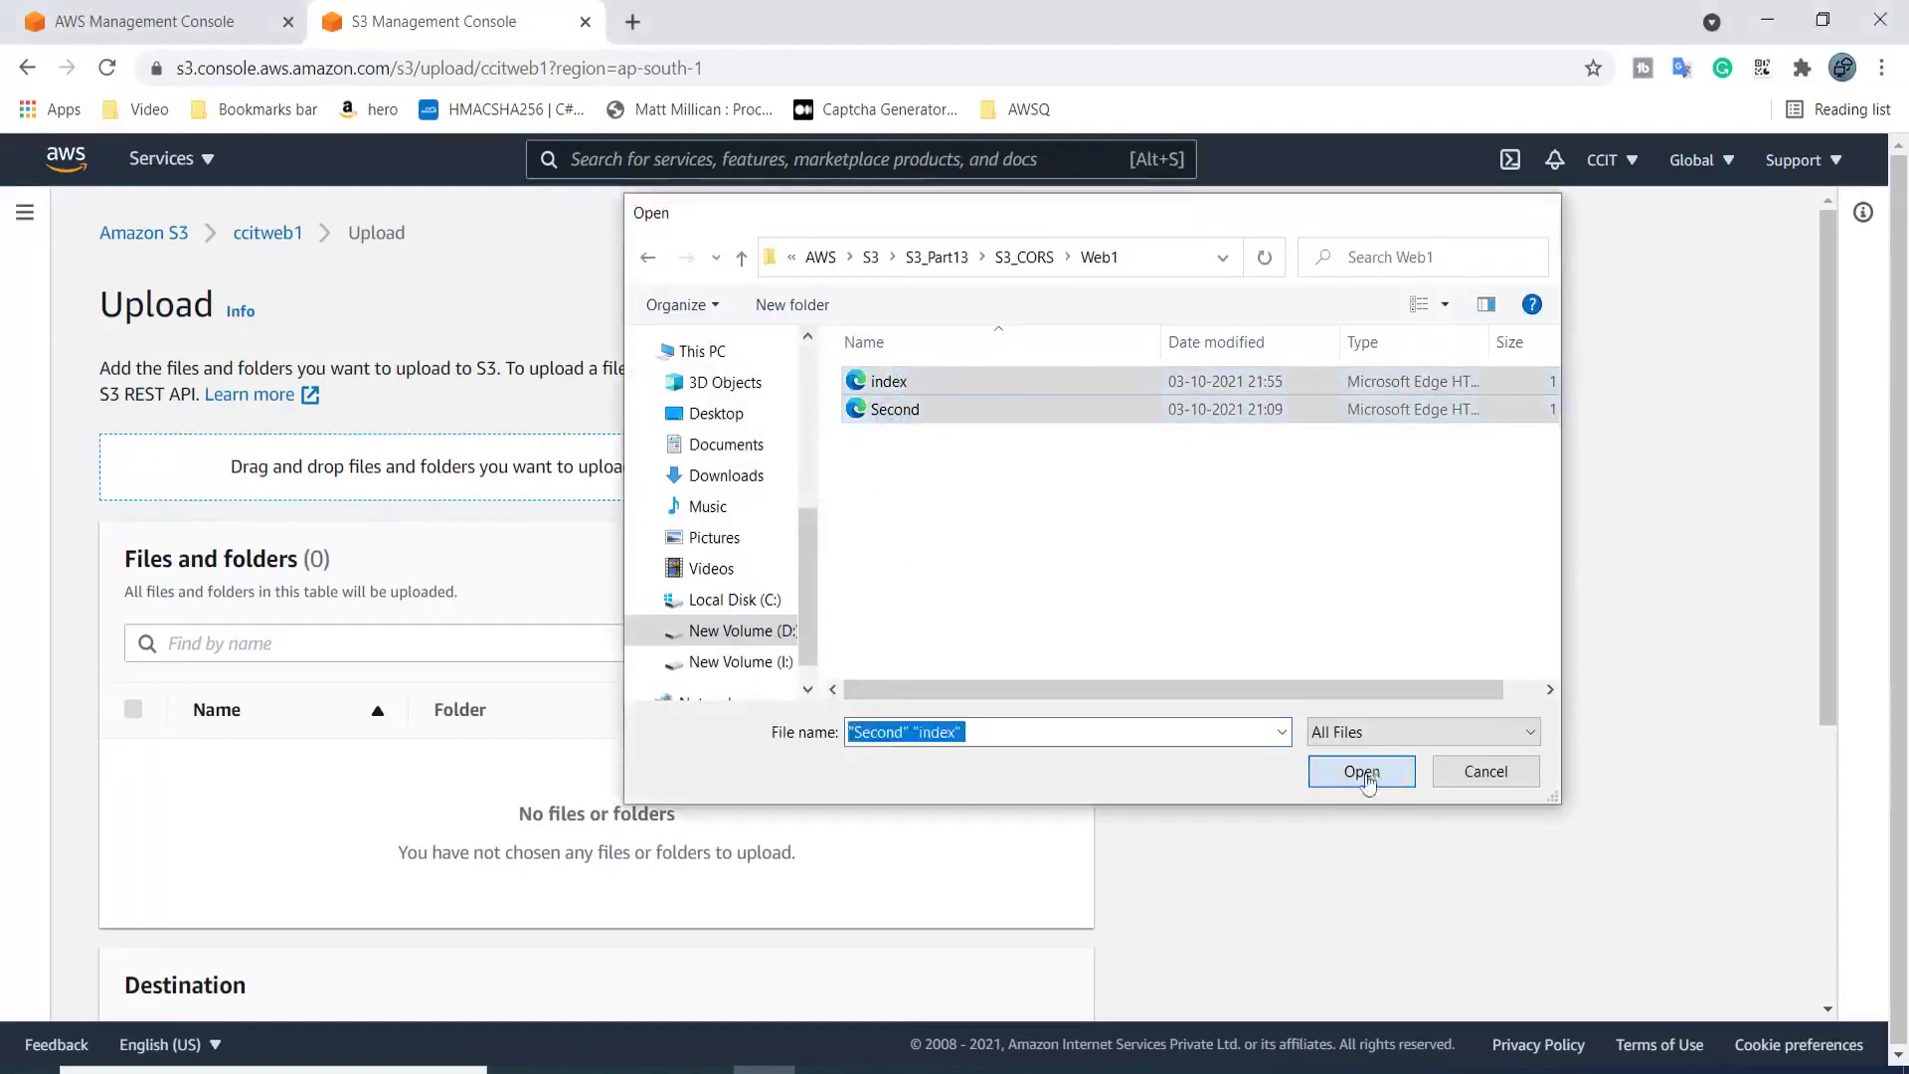
Grant public-read access to the two files, acknowledge the risk, and upload them to ccitweb1
scroll(235, 597, "down", 3)
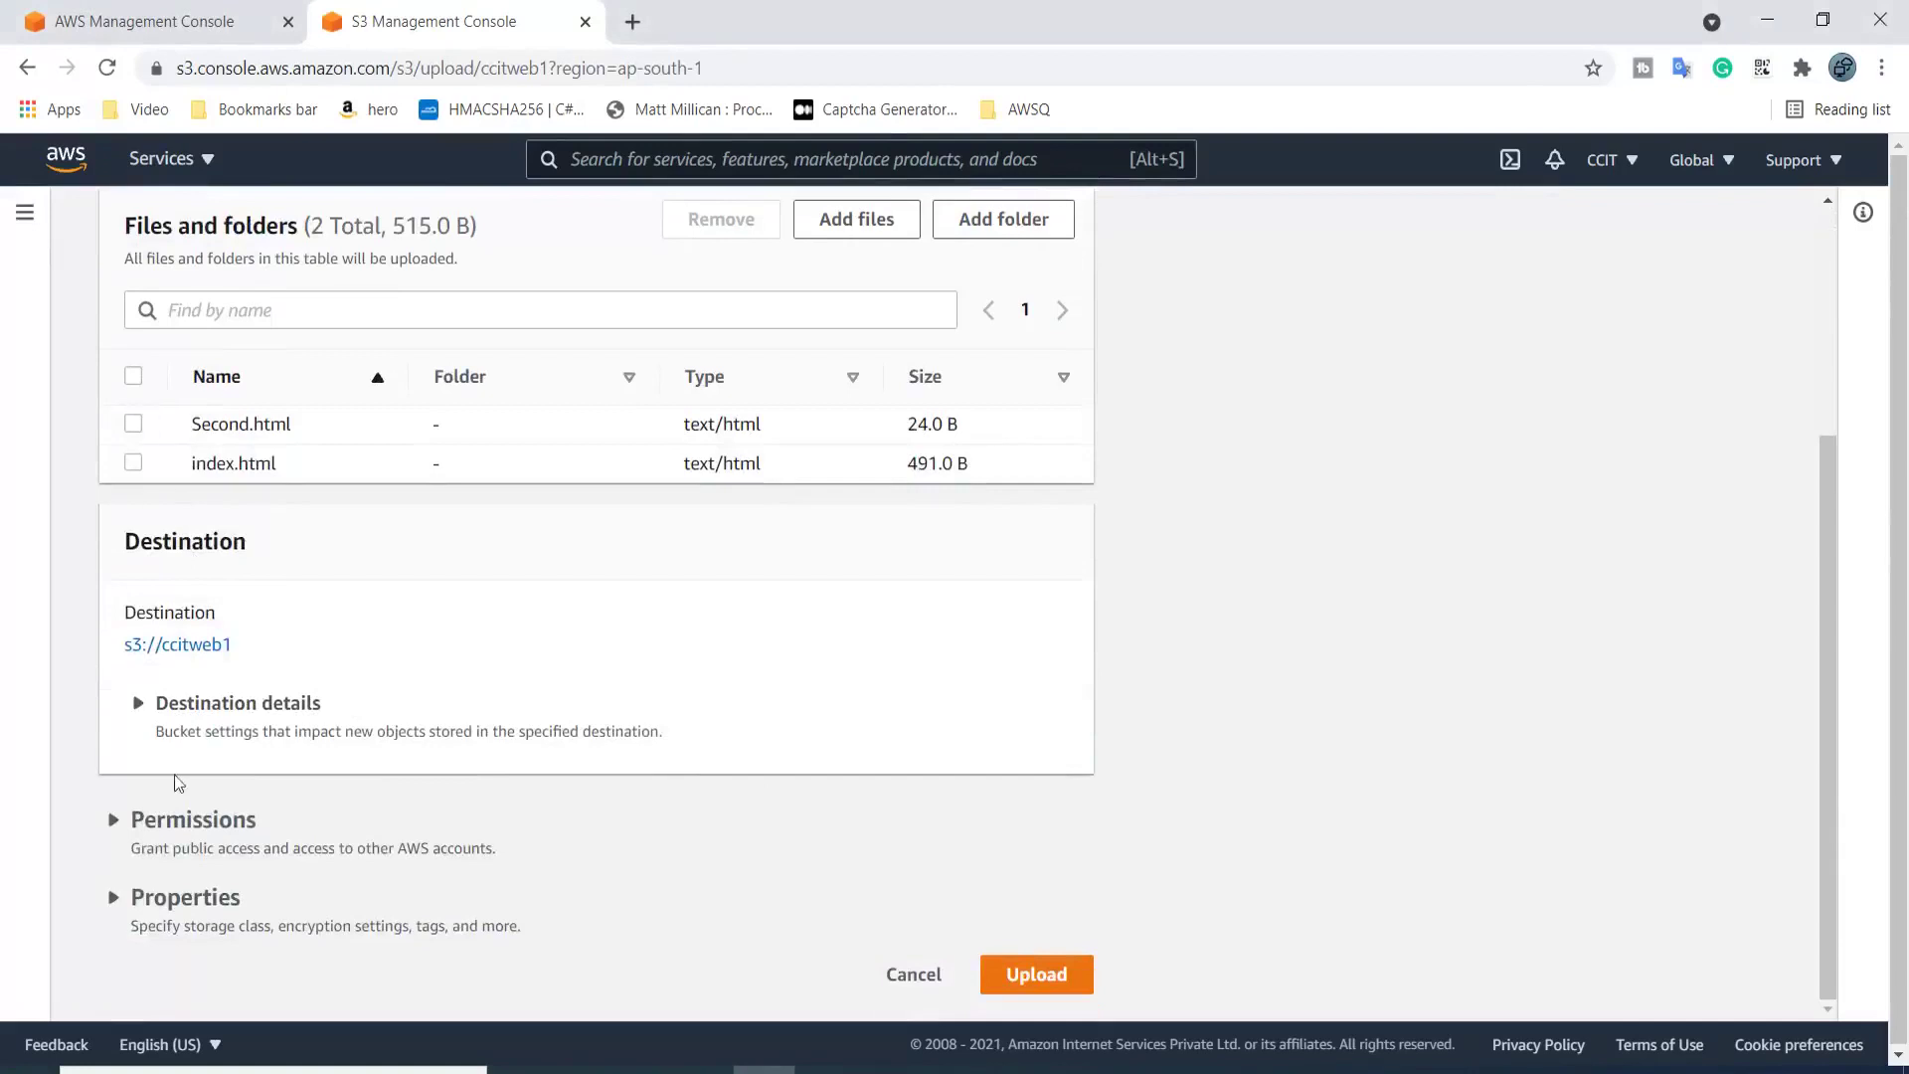
left_click(128, 820)
scroll(137, 935, "down", 3)
left_click(134, 946)
scroll(248, 915, "down", 3)
left_click(1024, 980)
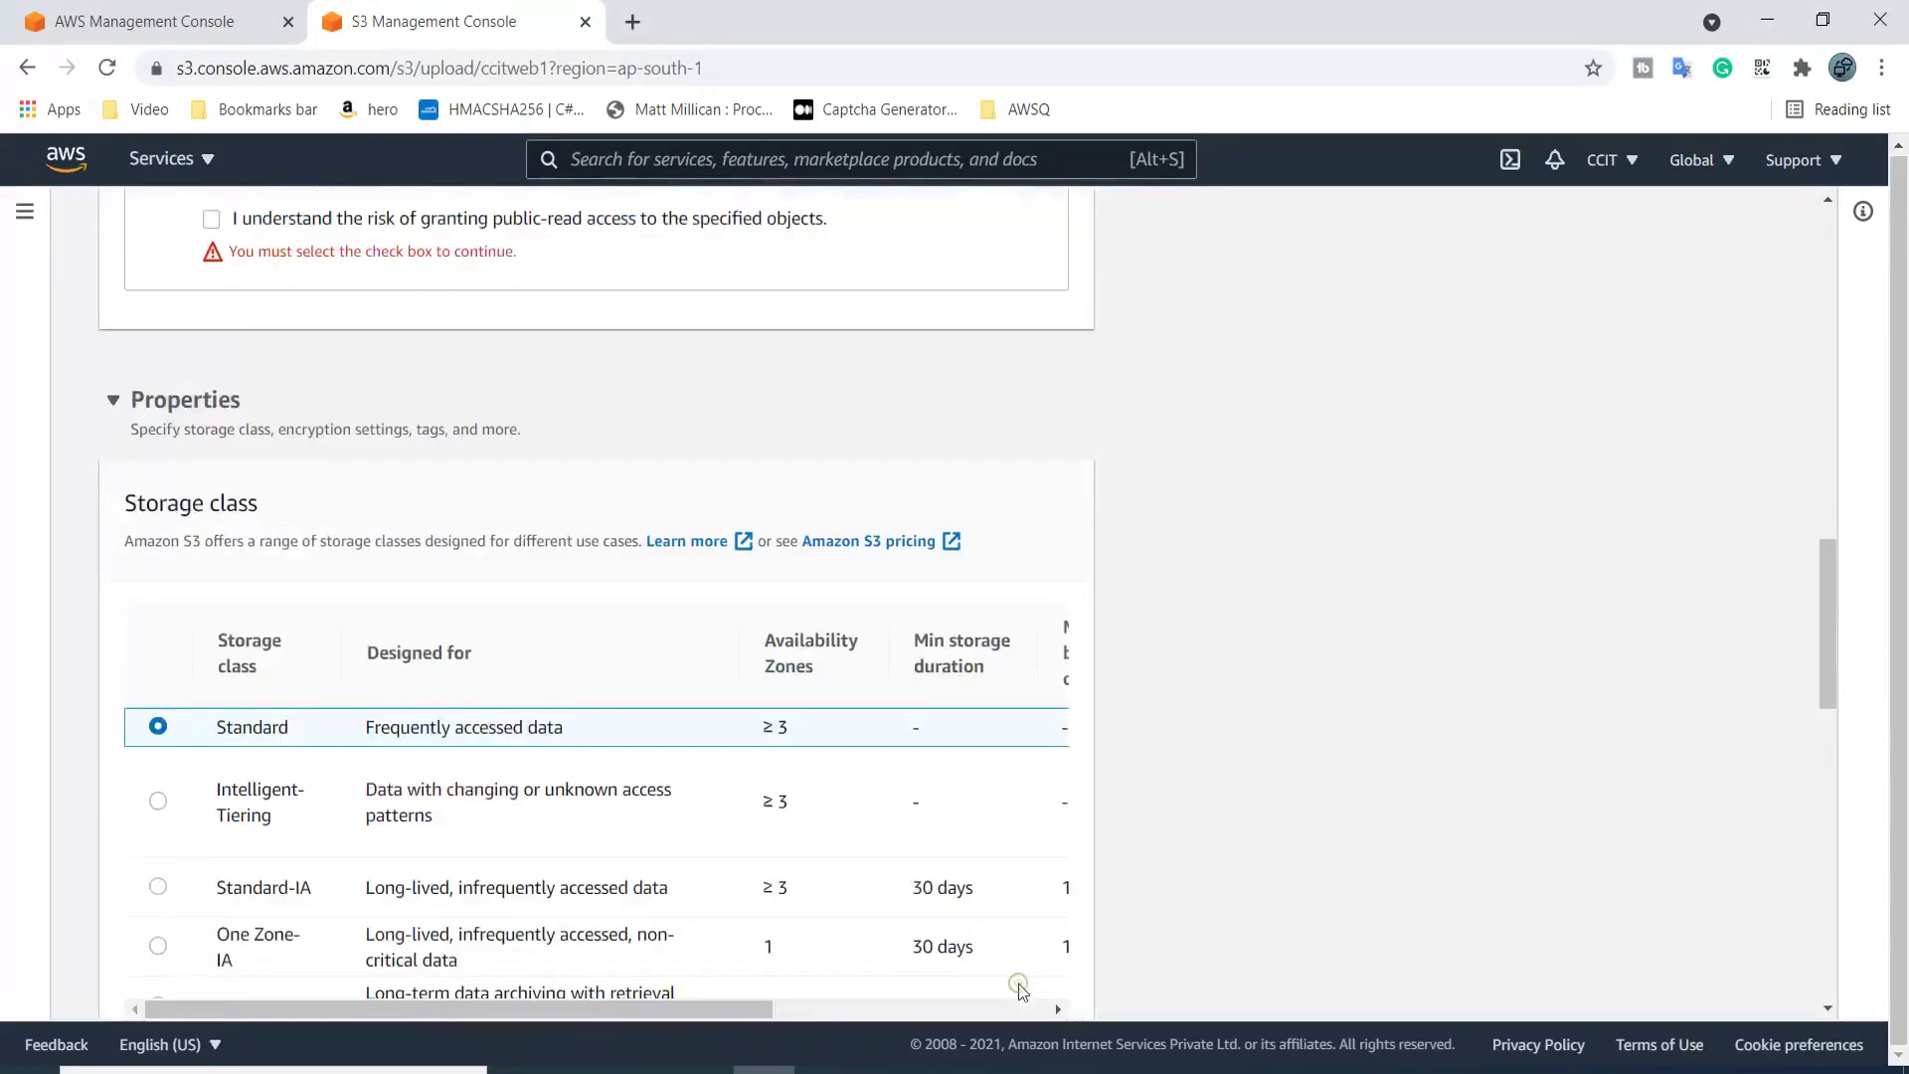
scroll(634, 783, "down", 6)
scroll(635, 759, "up", 9)
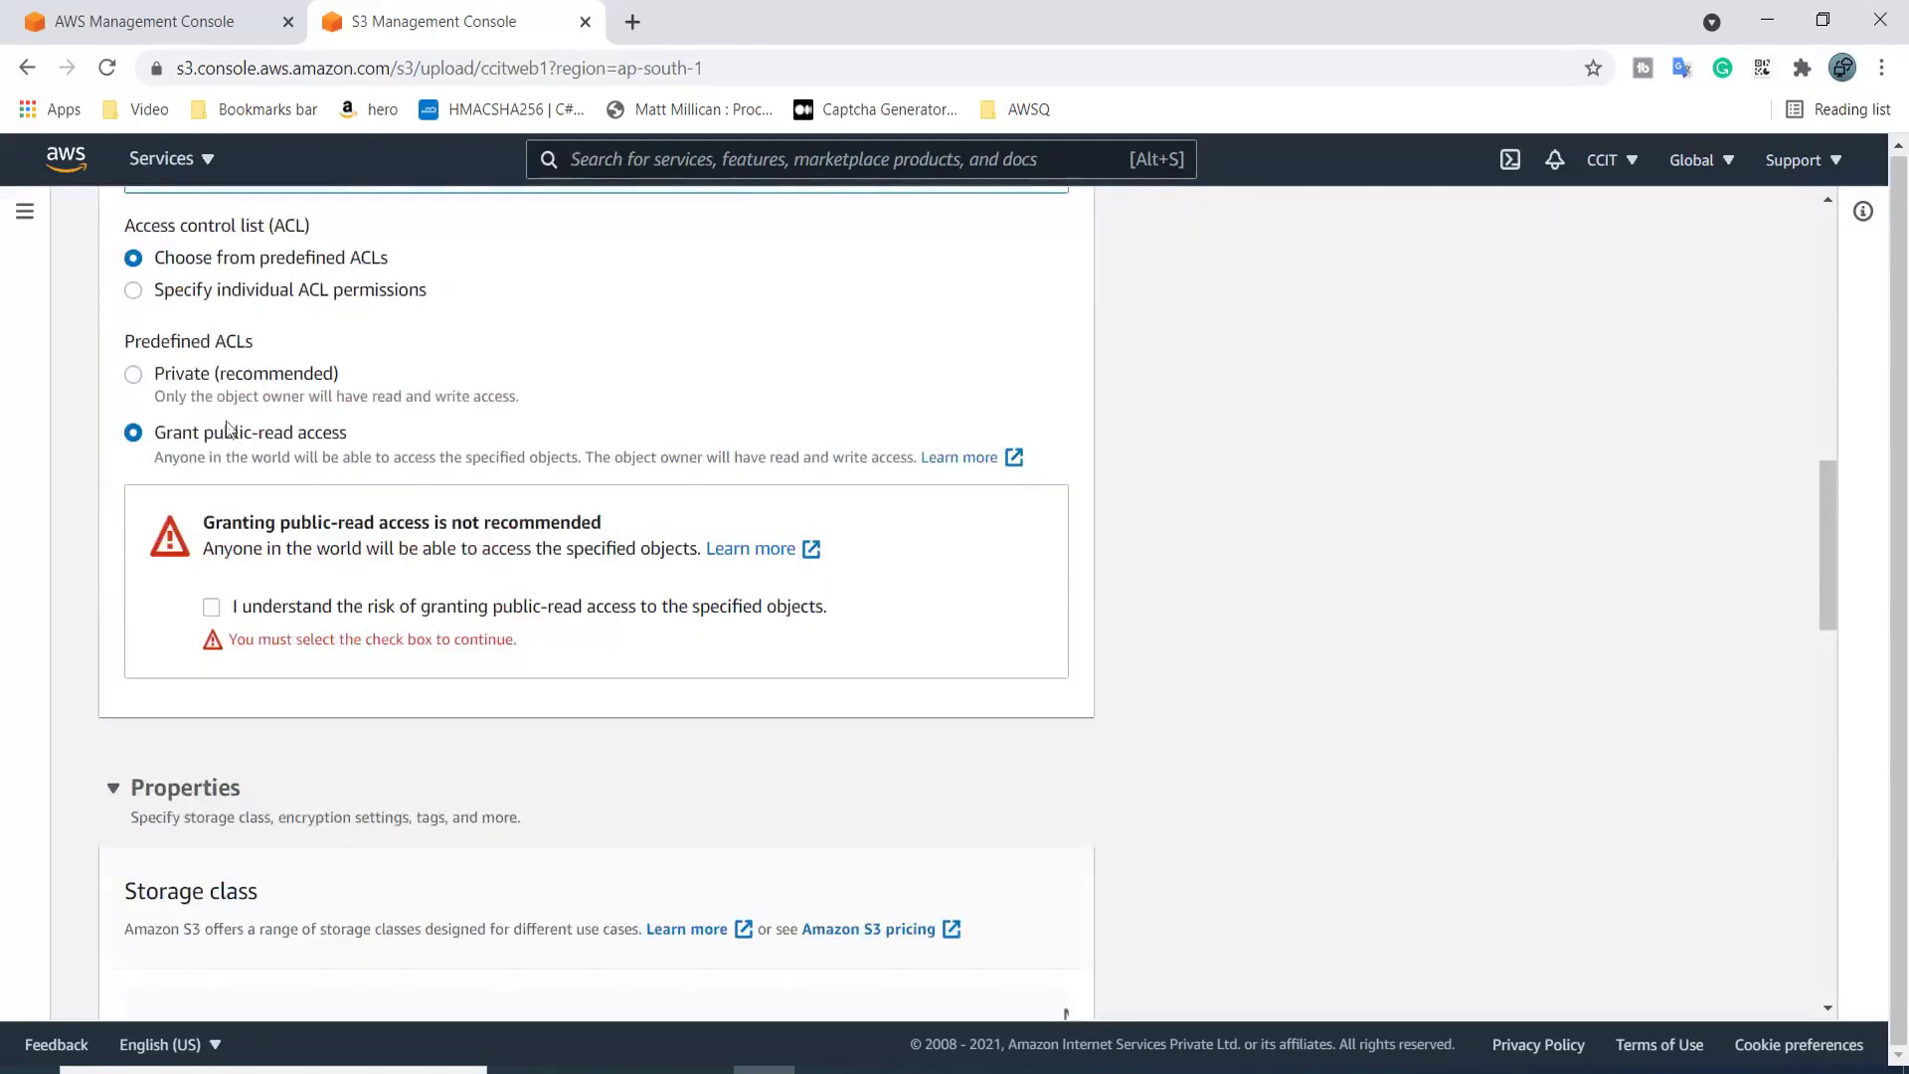
left_click(213, 609)
scroll(541, 668, "down", 10)
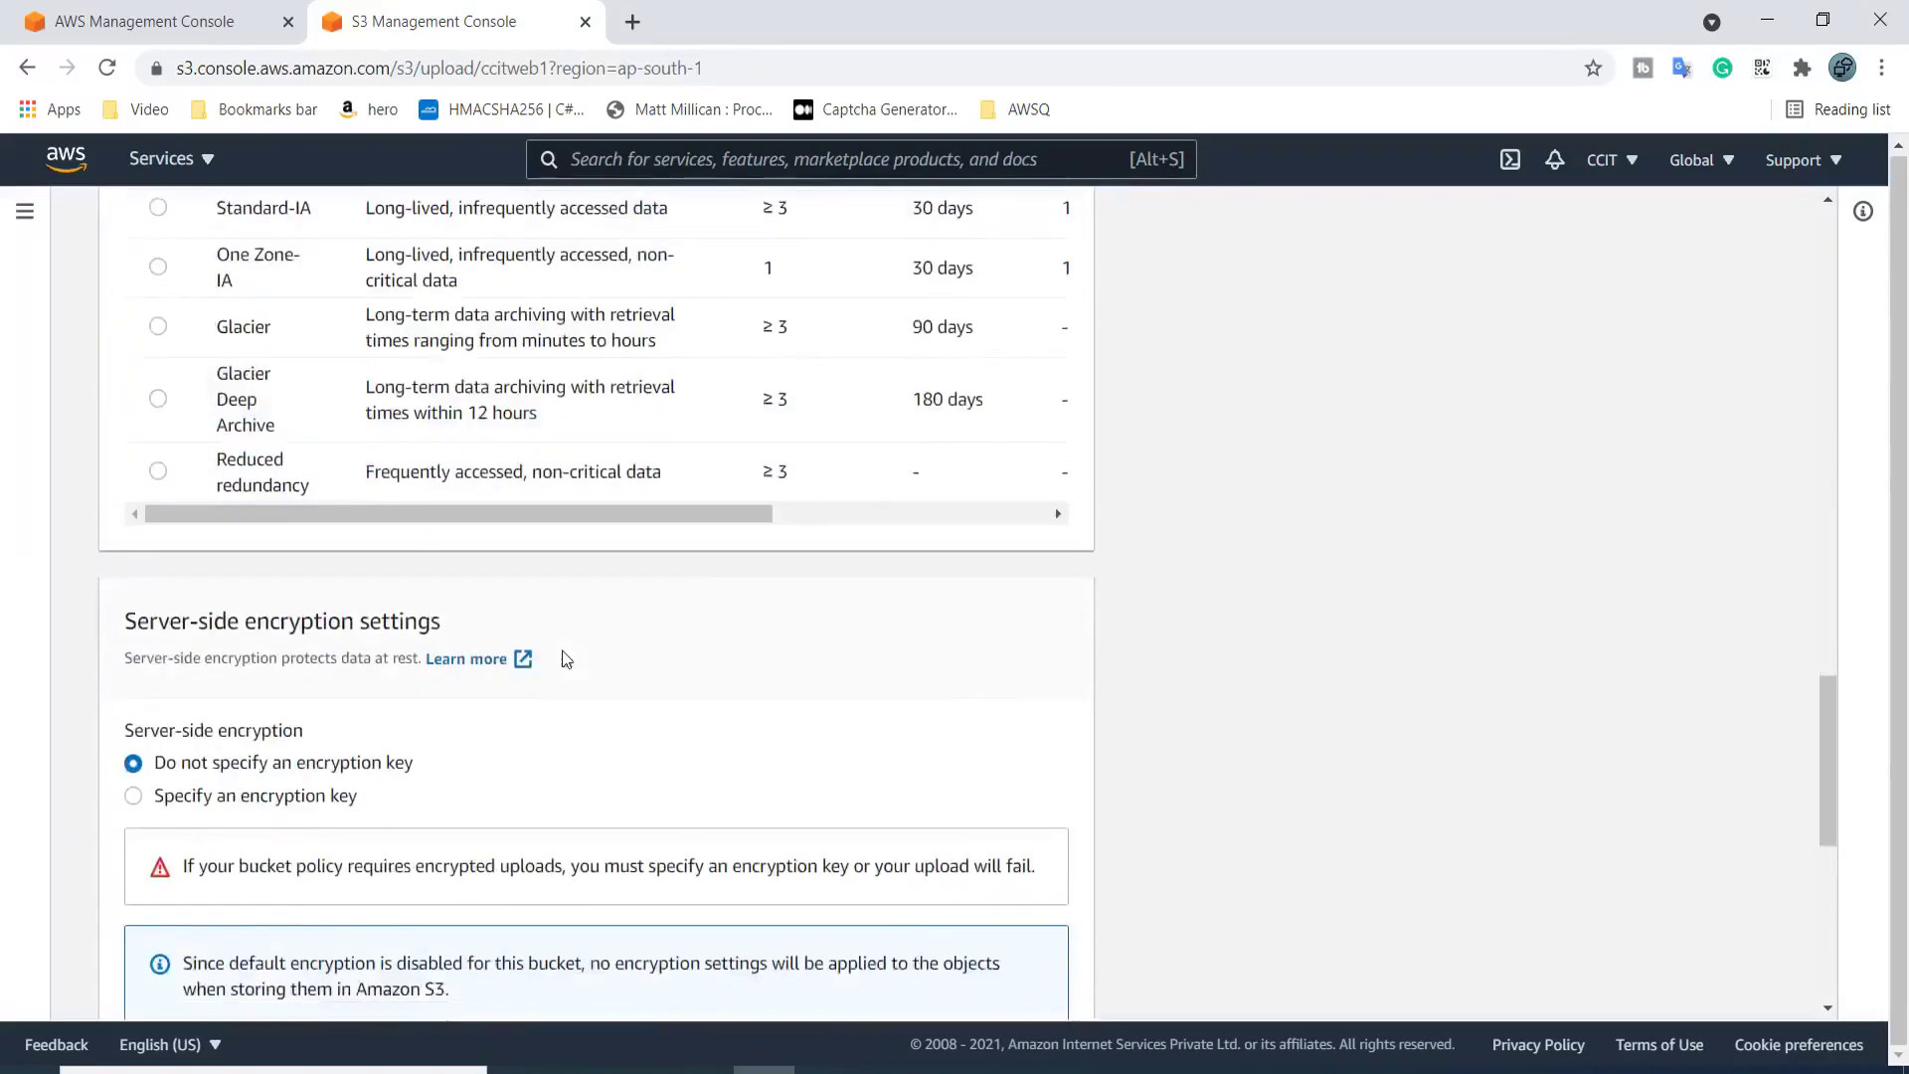
left_click(1039, 979)
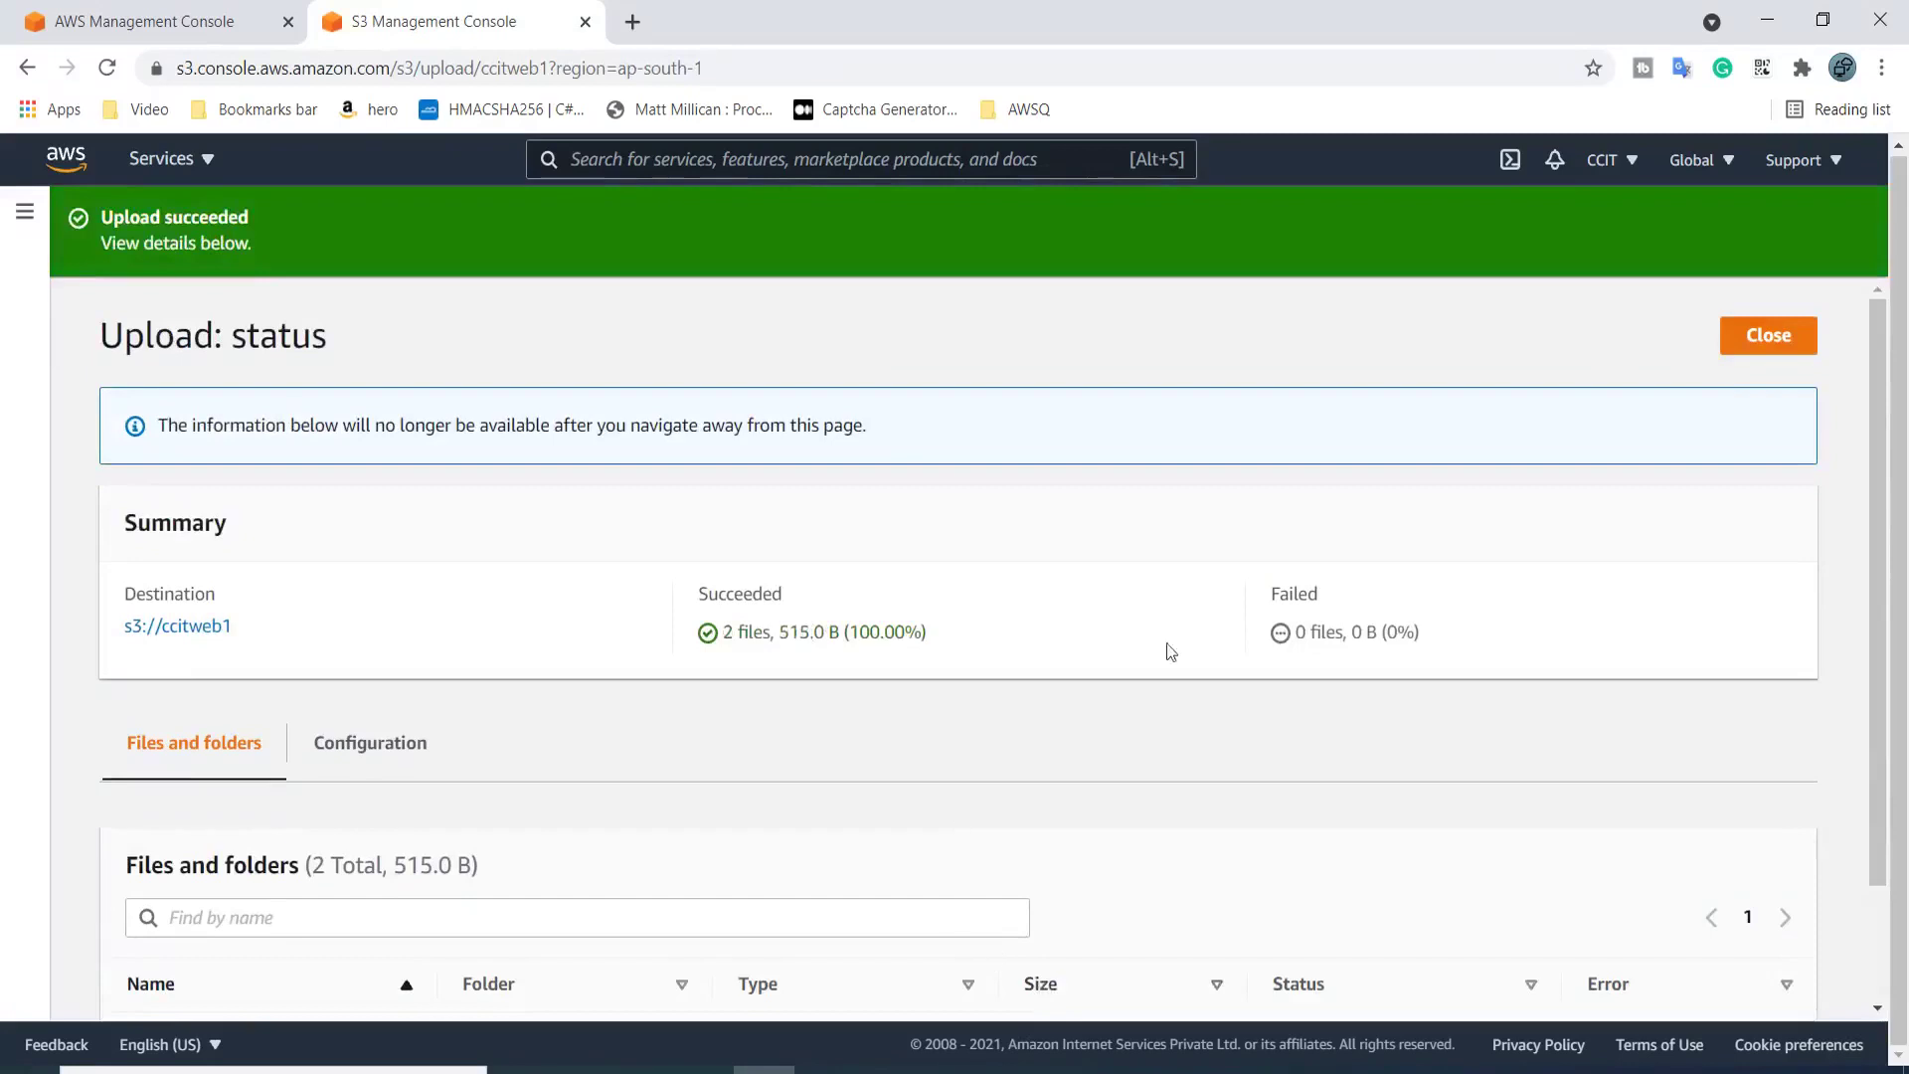
left_click(1775, 331)
Load the uploaded index.html through its copied object URL and check the heading and the text loaded from Second.html
left_click(261, 760)
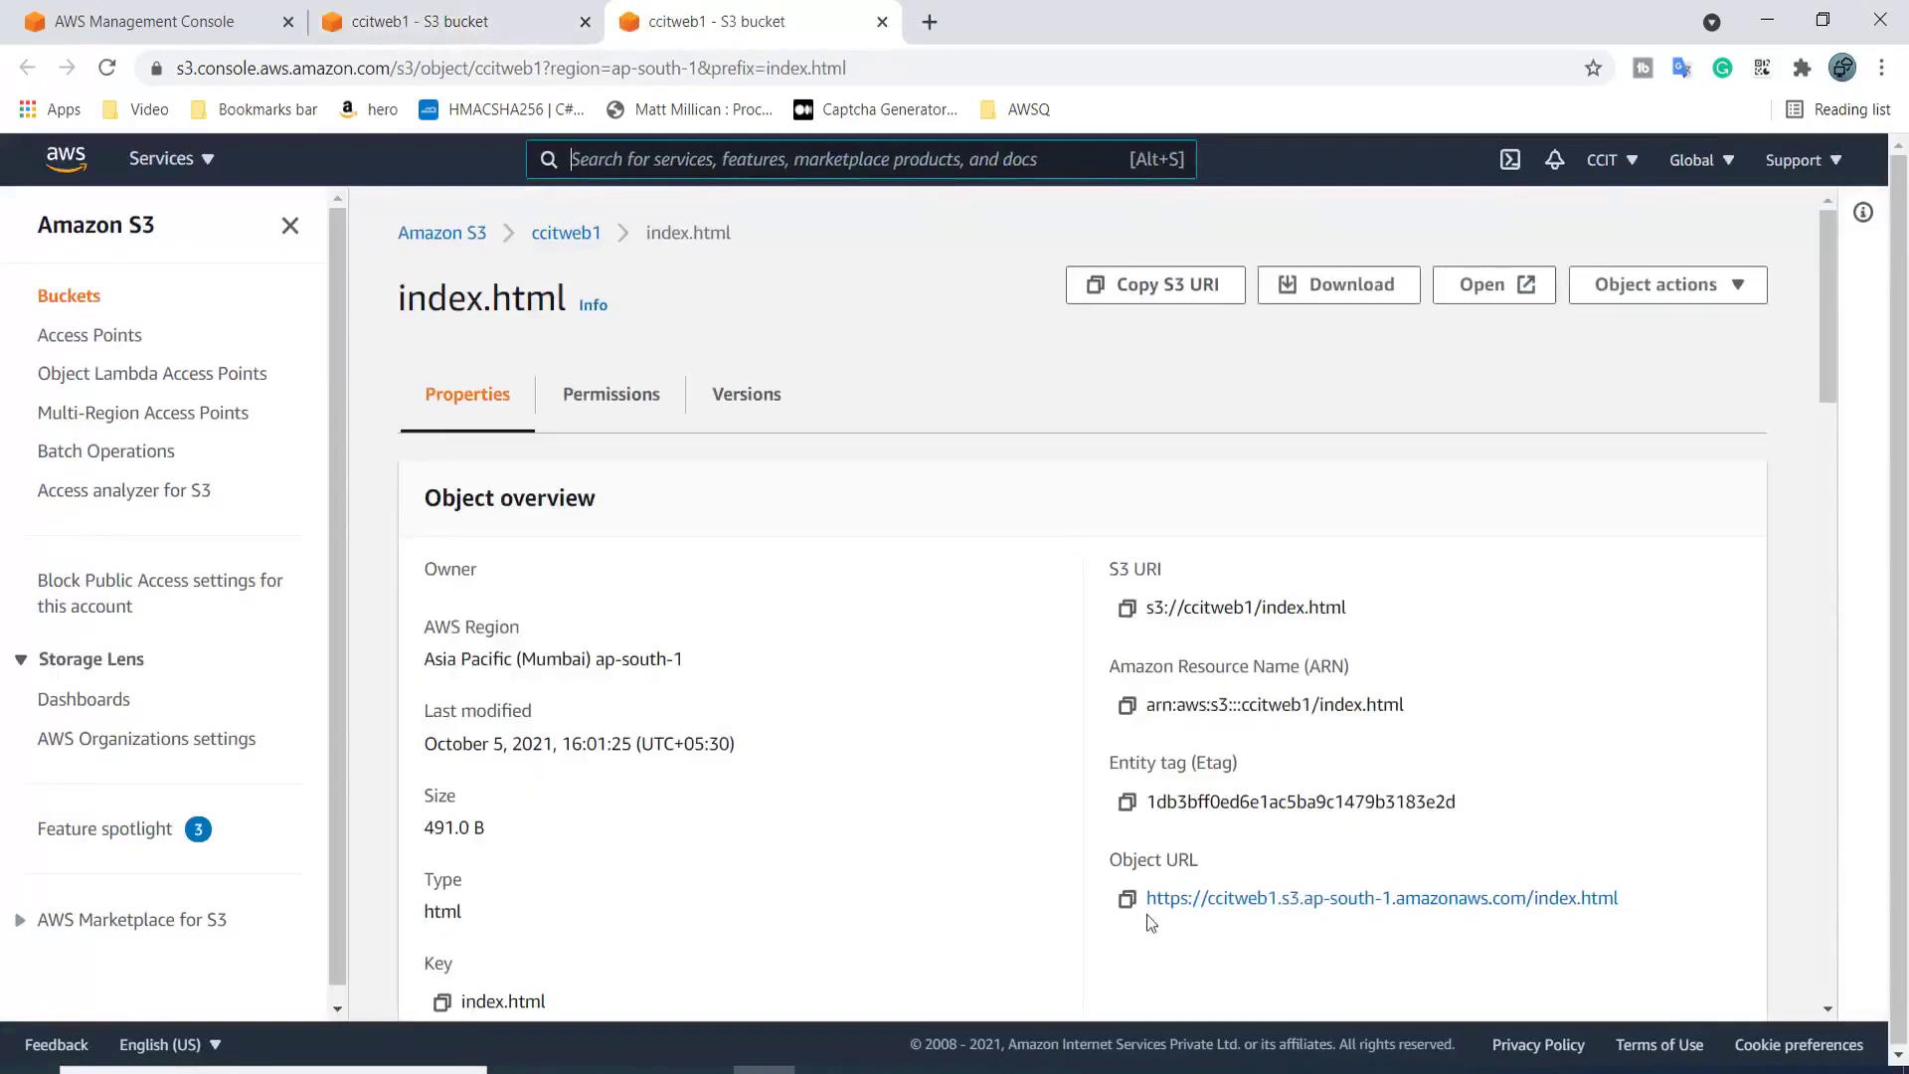
left_click(1125, 901)
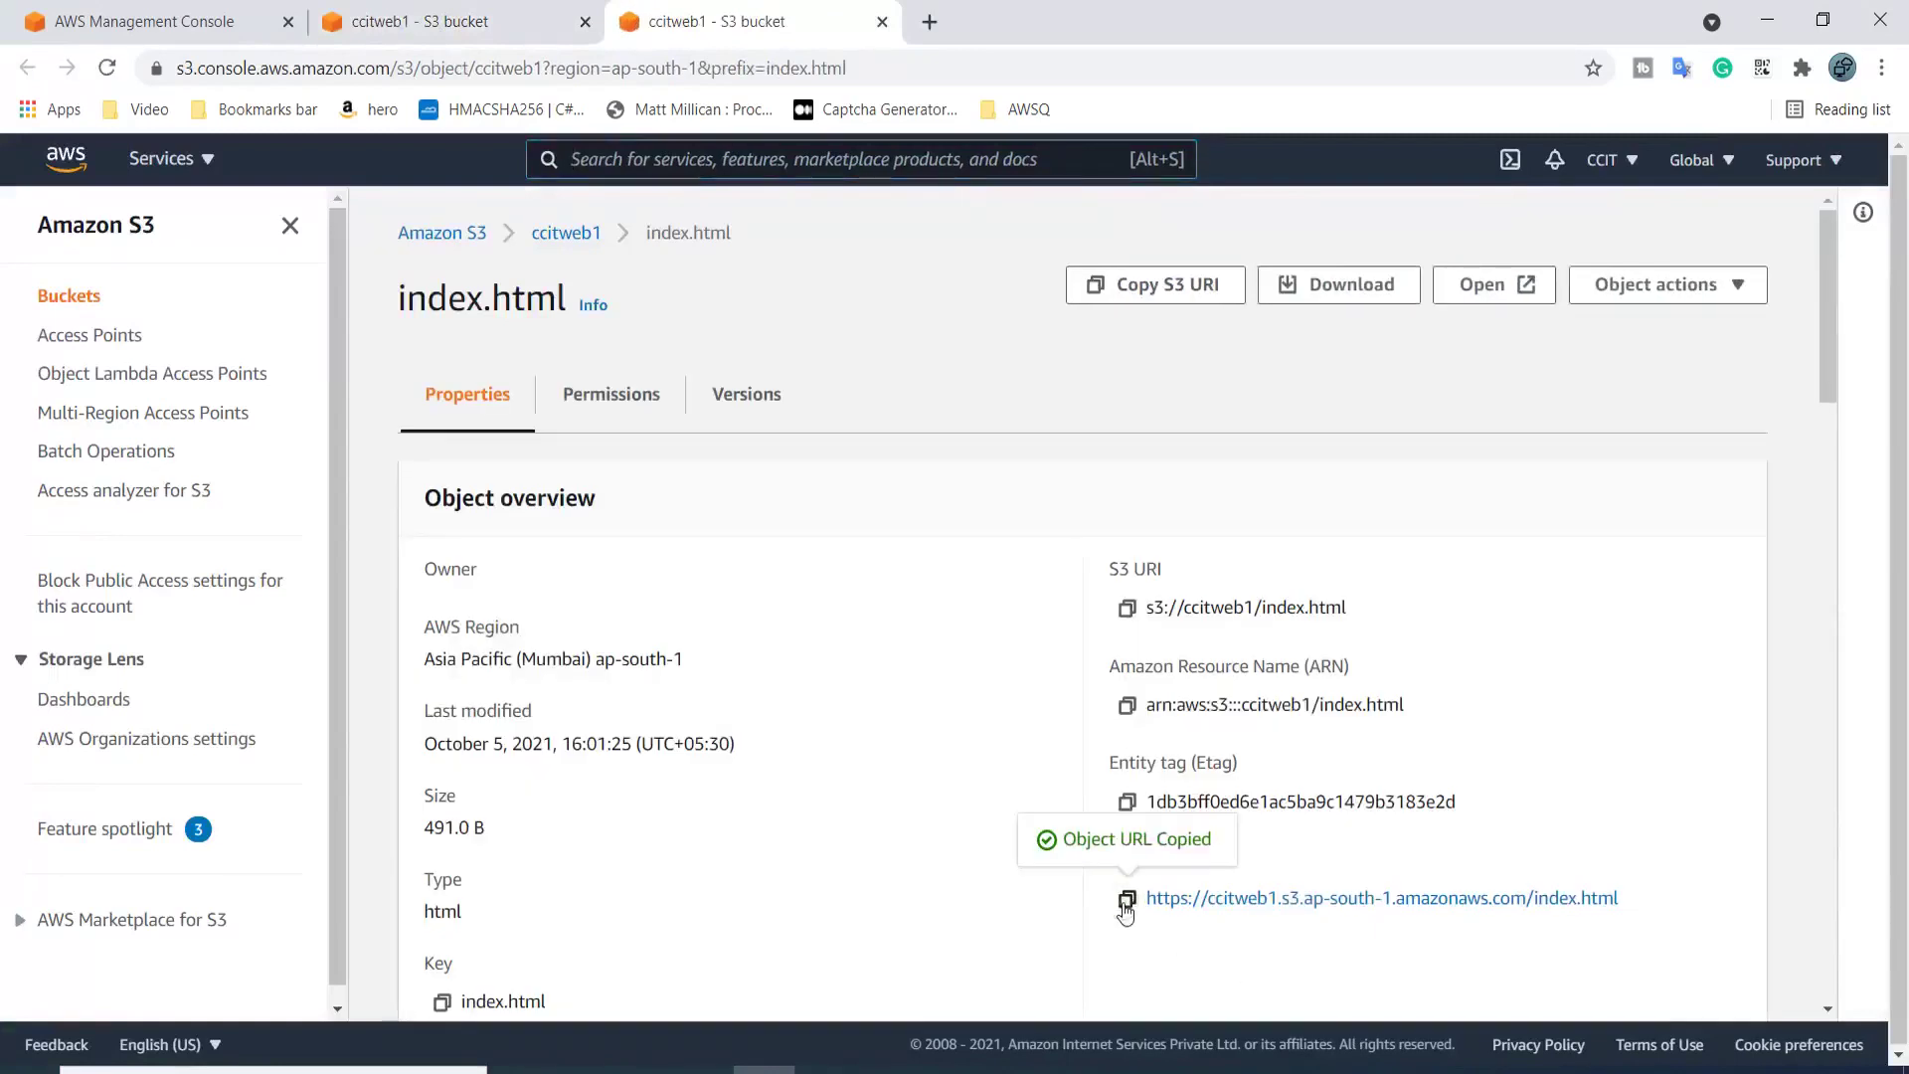
left_click(1052, 68)
key("ctrl+v")
key("Return")
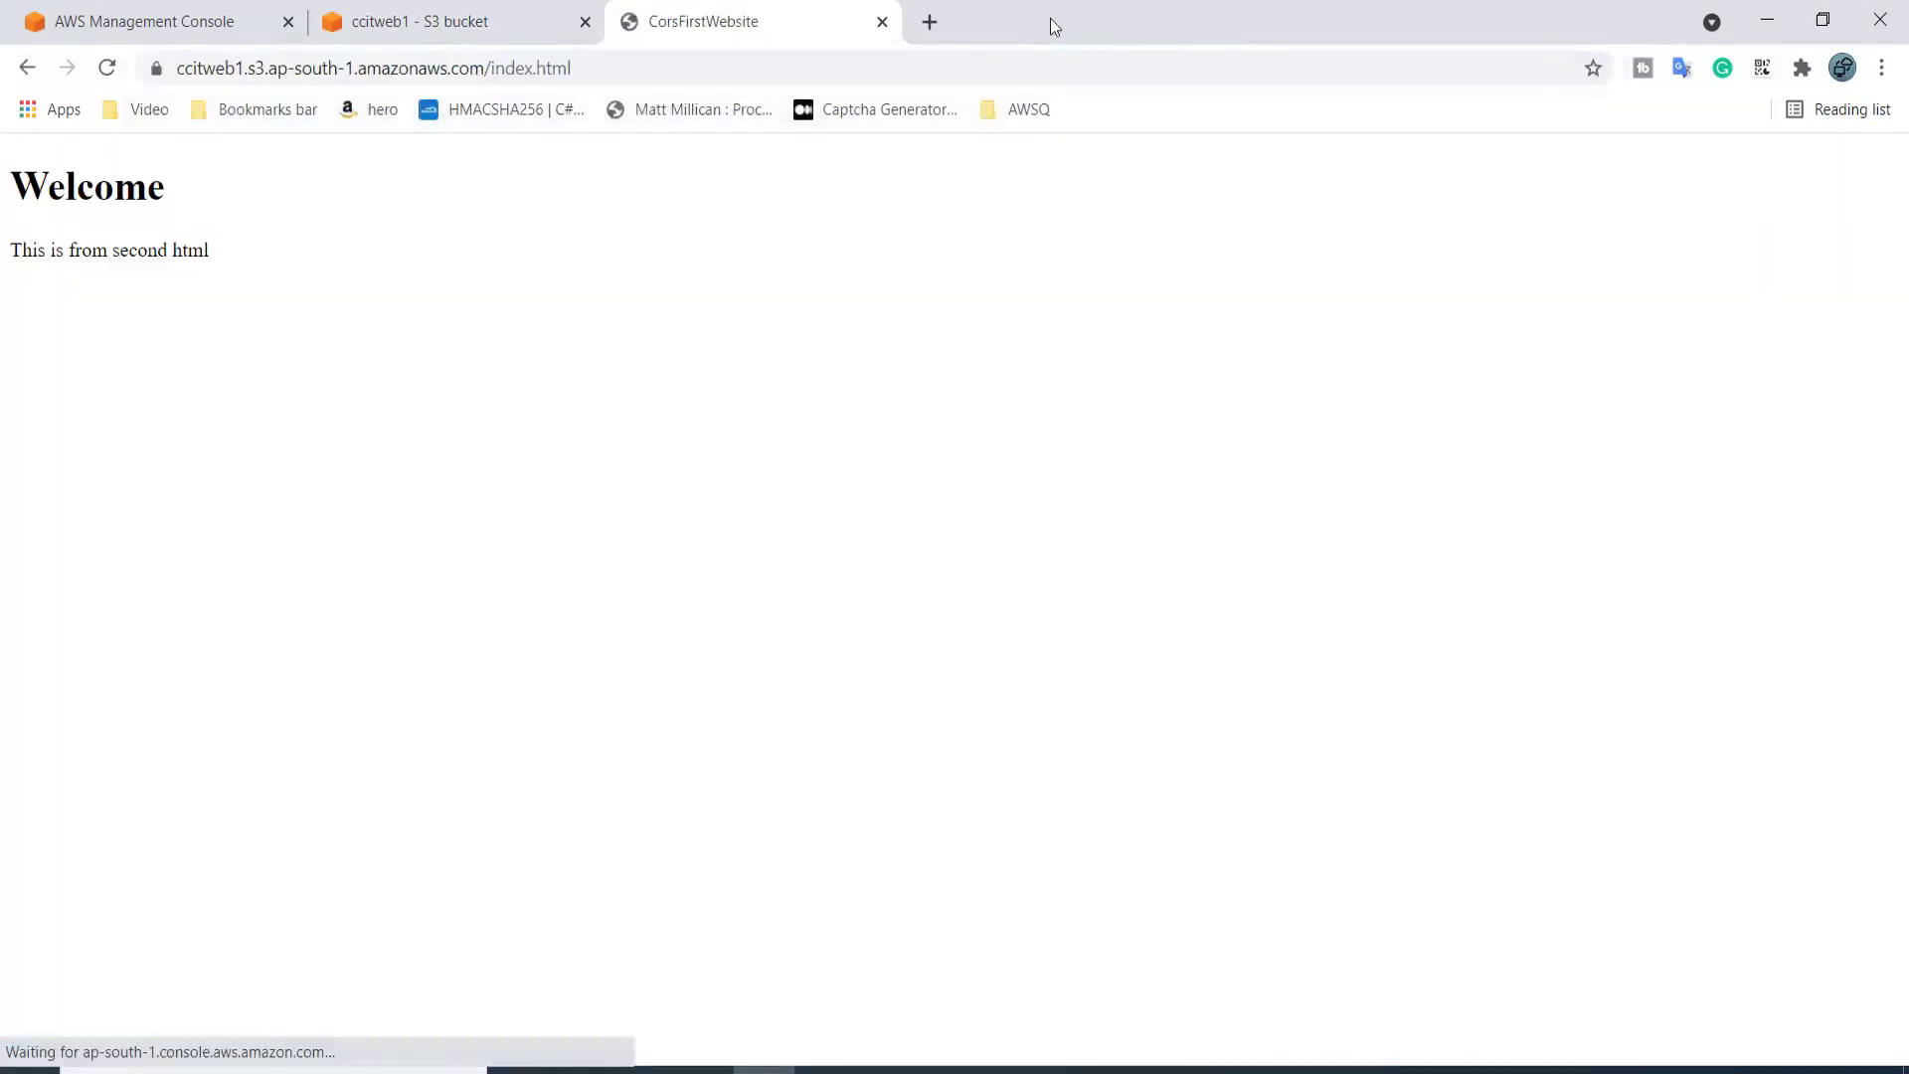
left_click_drag(41, 244, 238, 247)
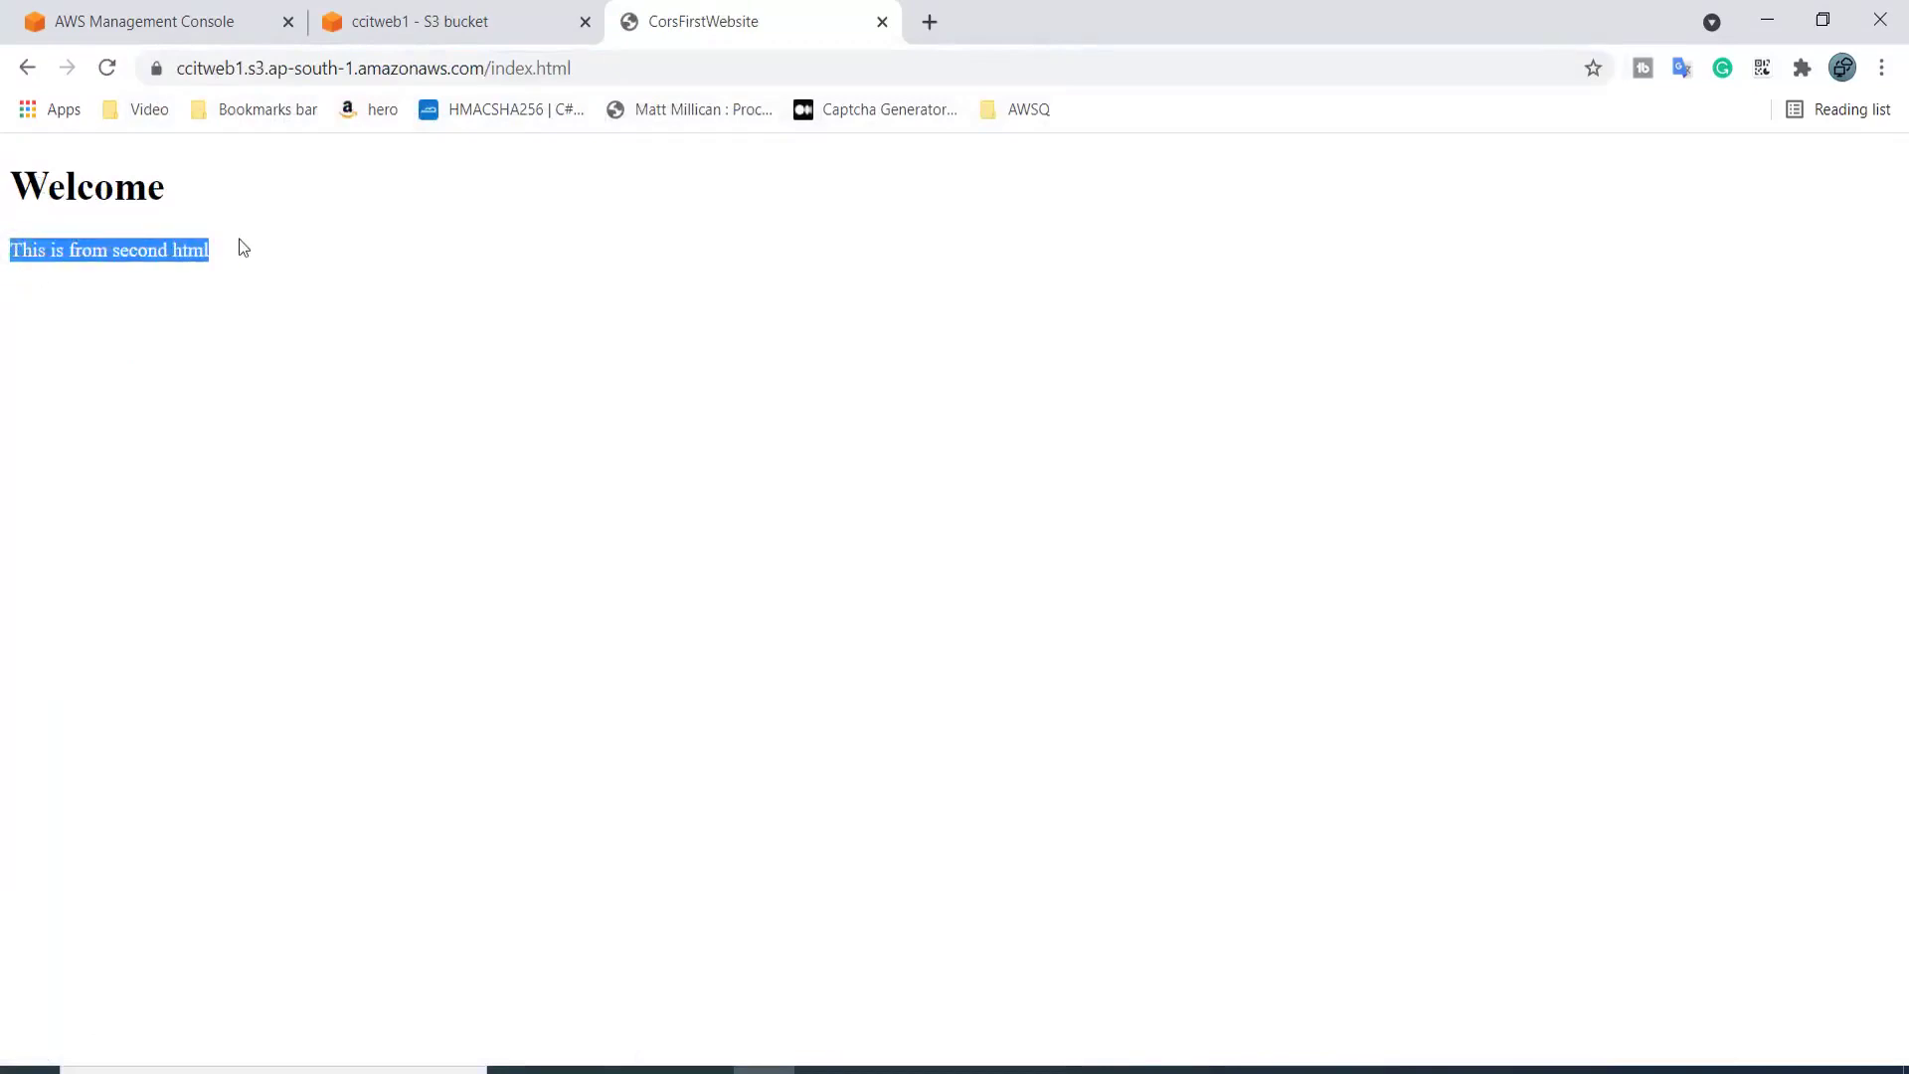
double_click(97, 189)
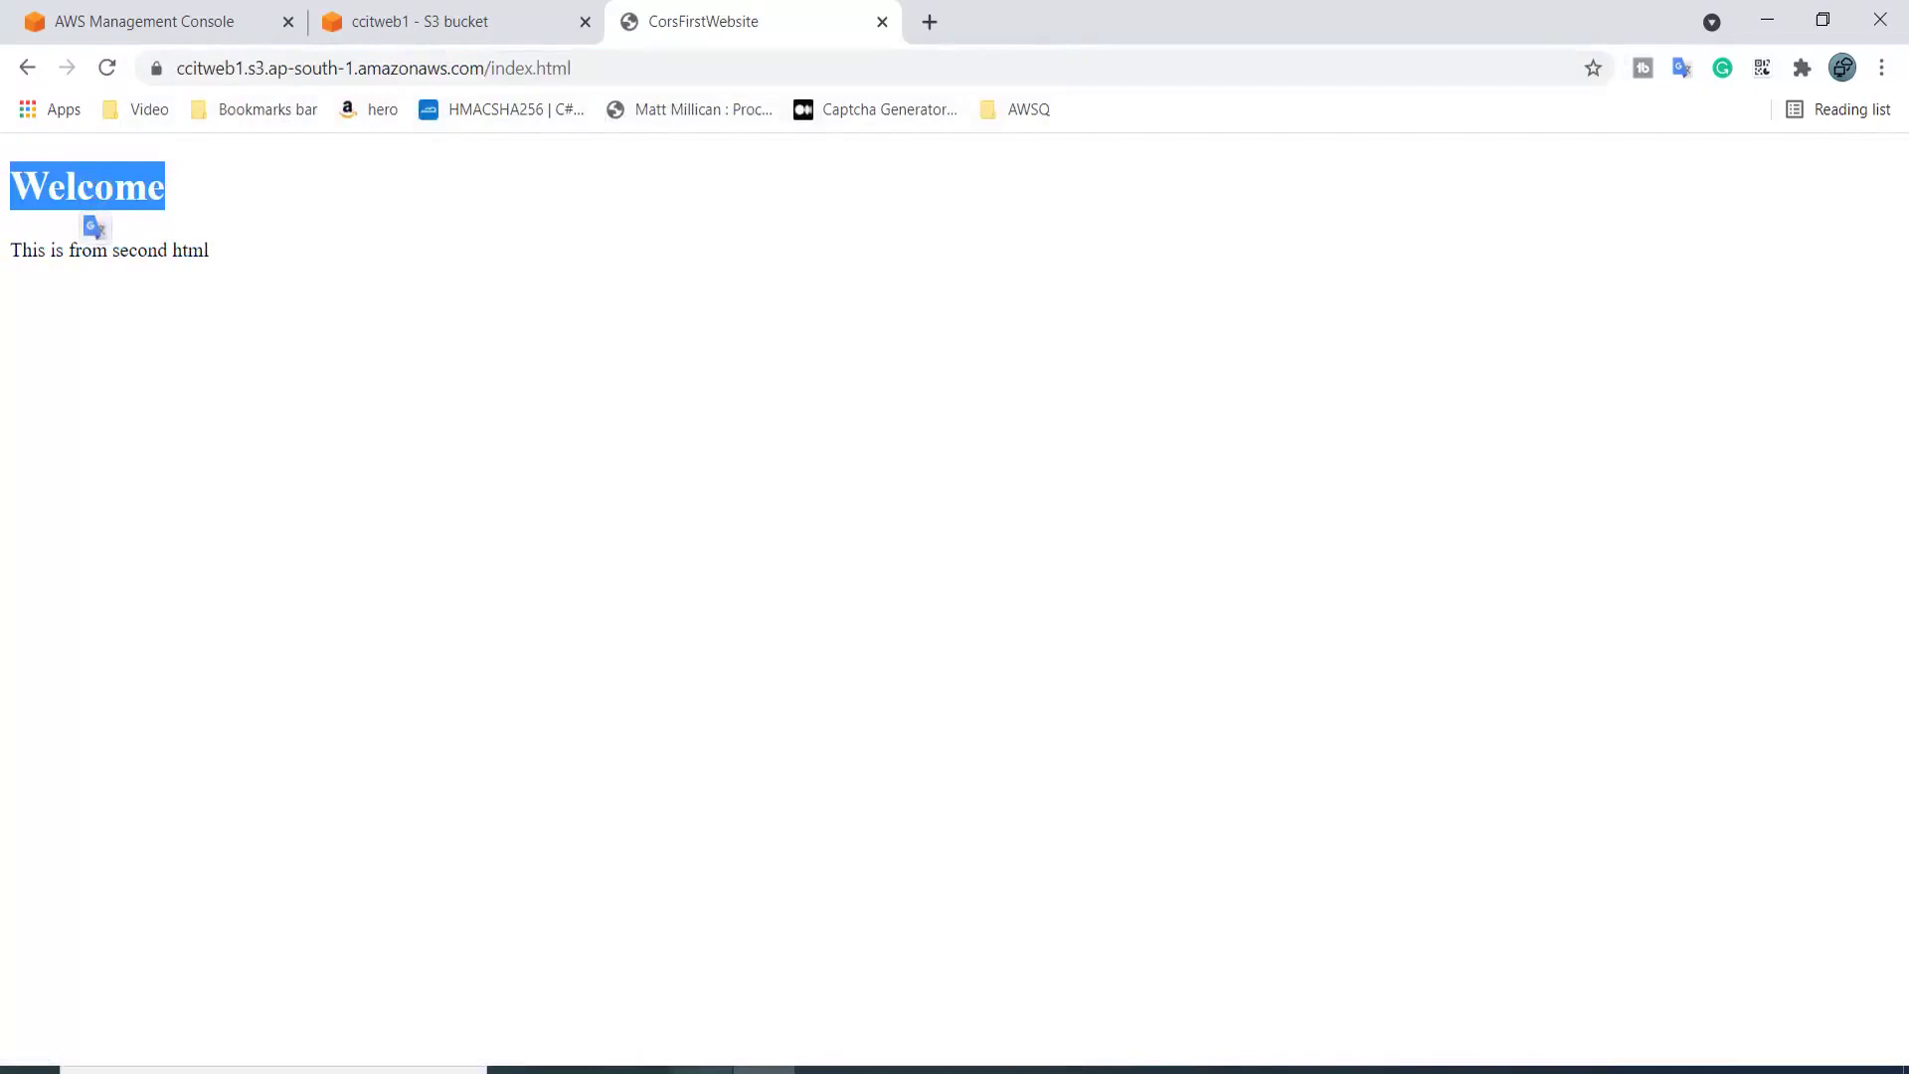
Reopen Web1's index.html in Notepad++ and examine the script block and the mydiv element it fills
left_click(701, 1069)
right_click(266, 289)
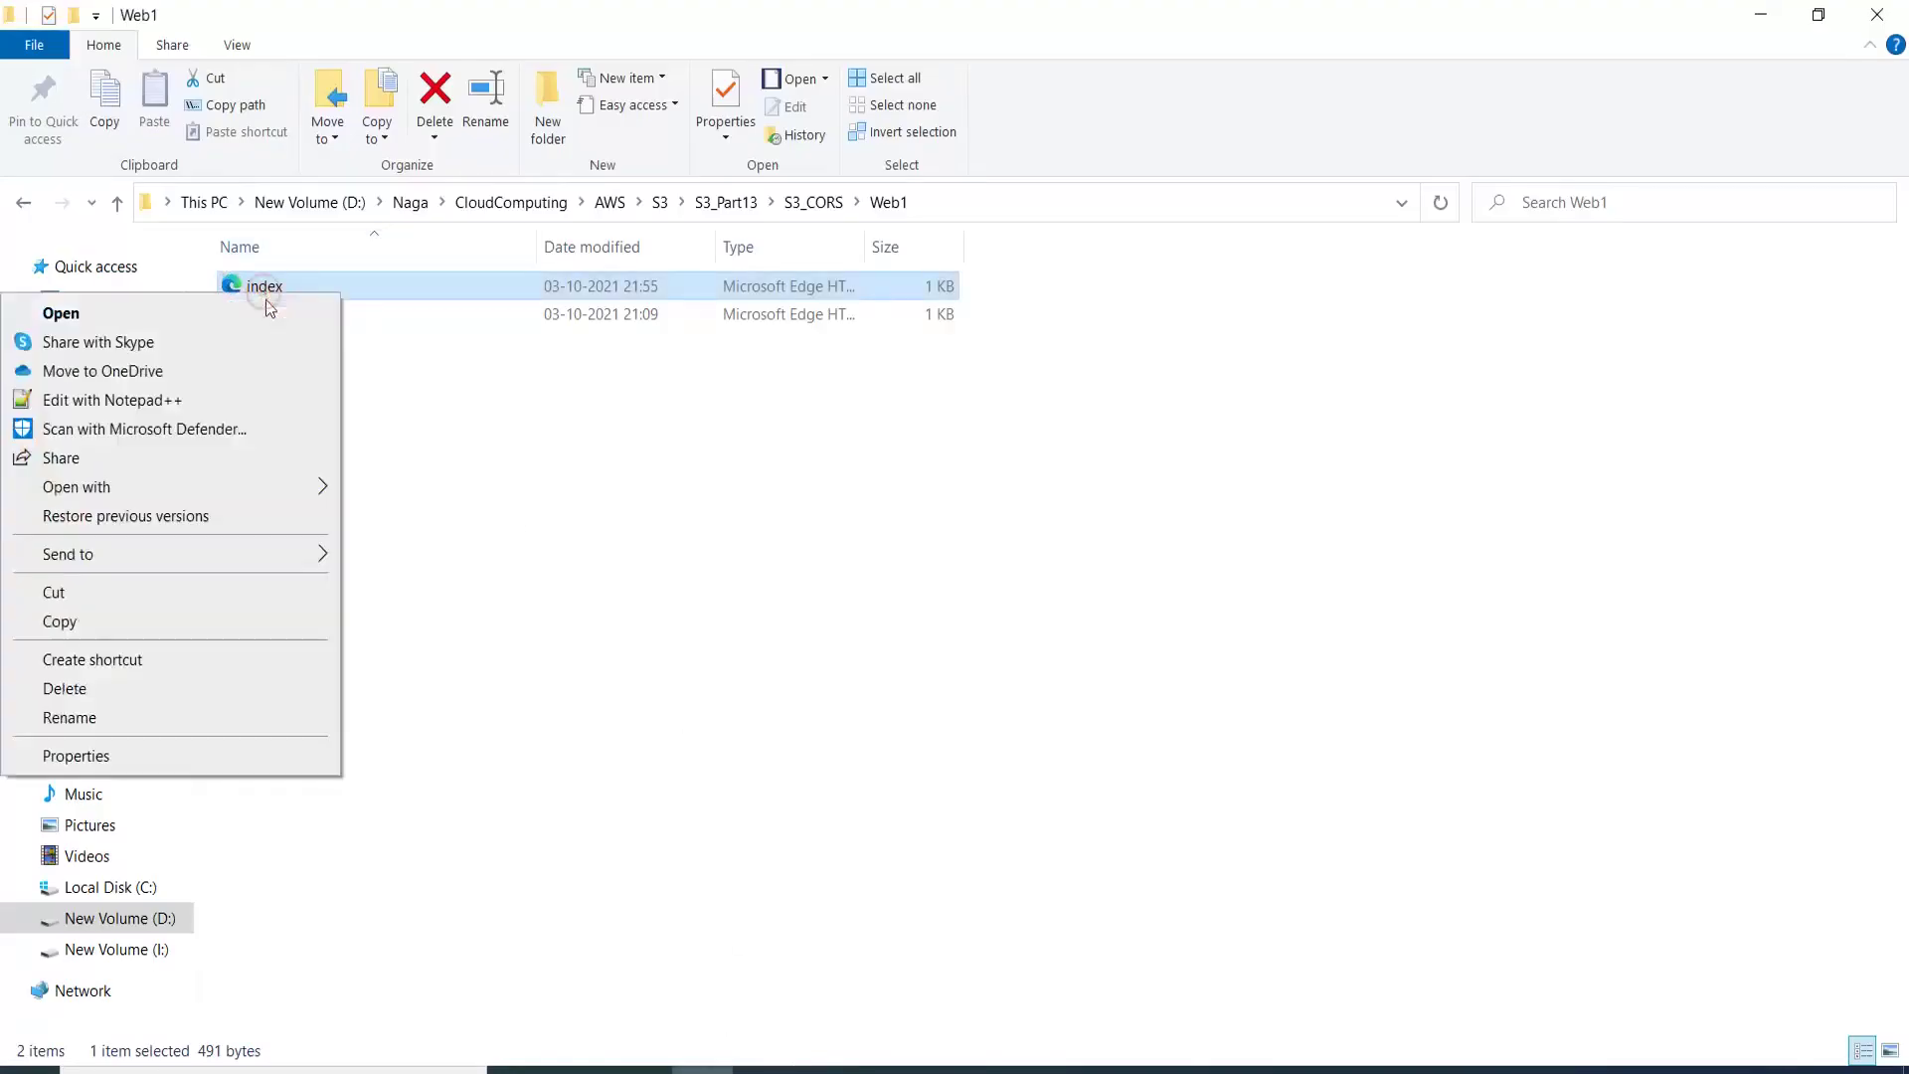
left_click(149, 400)
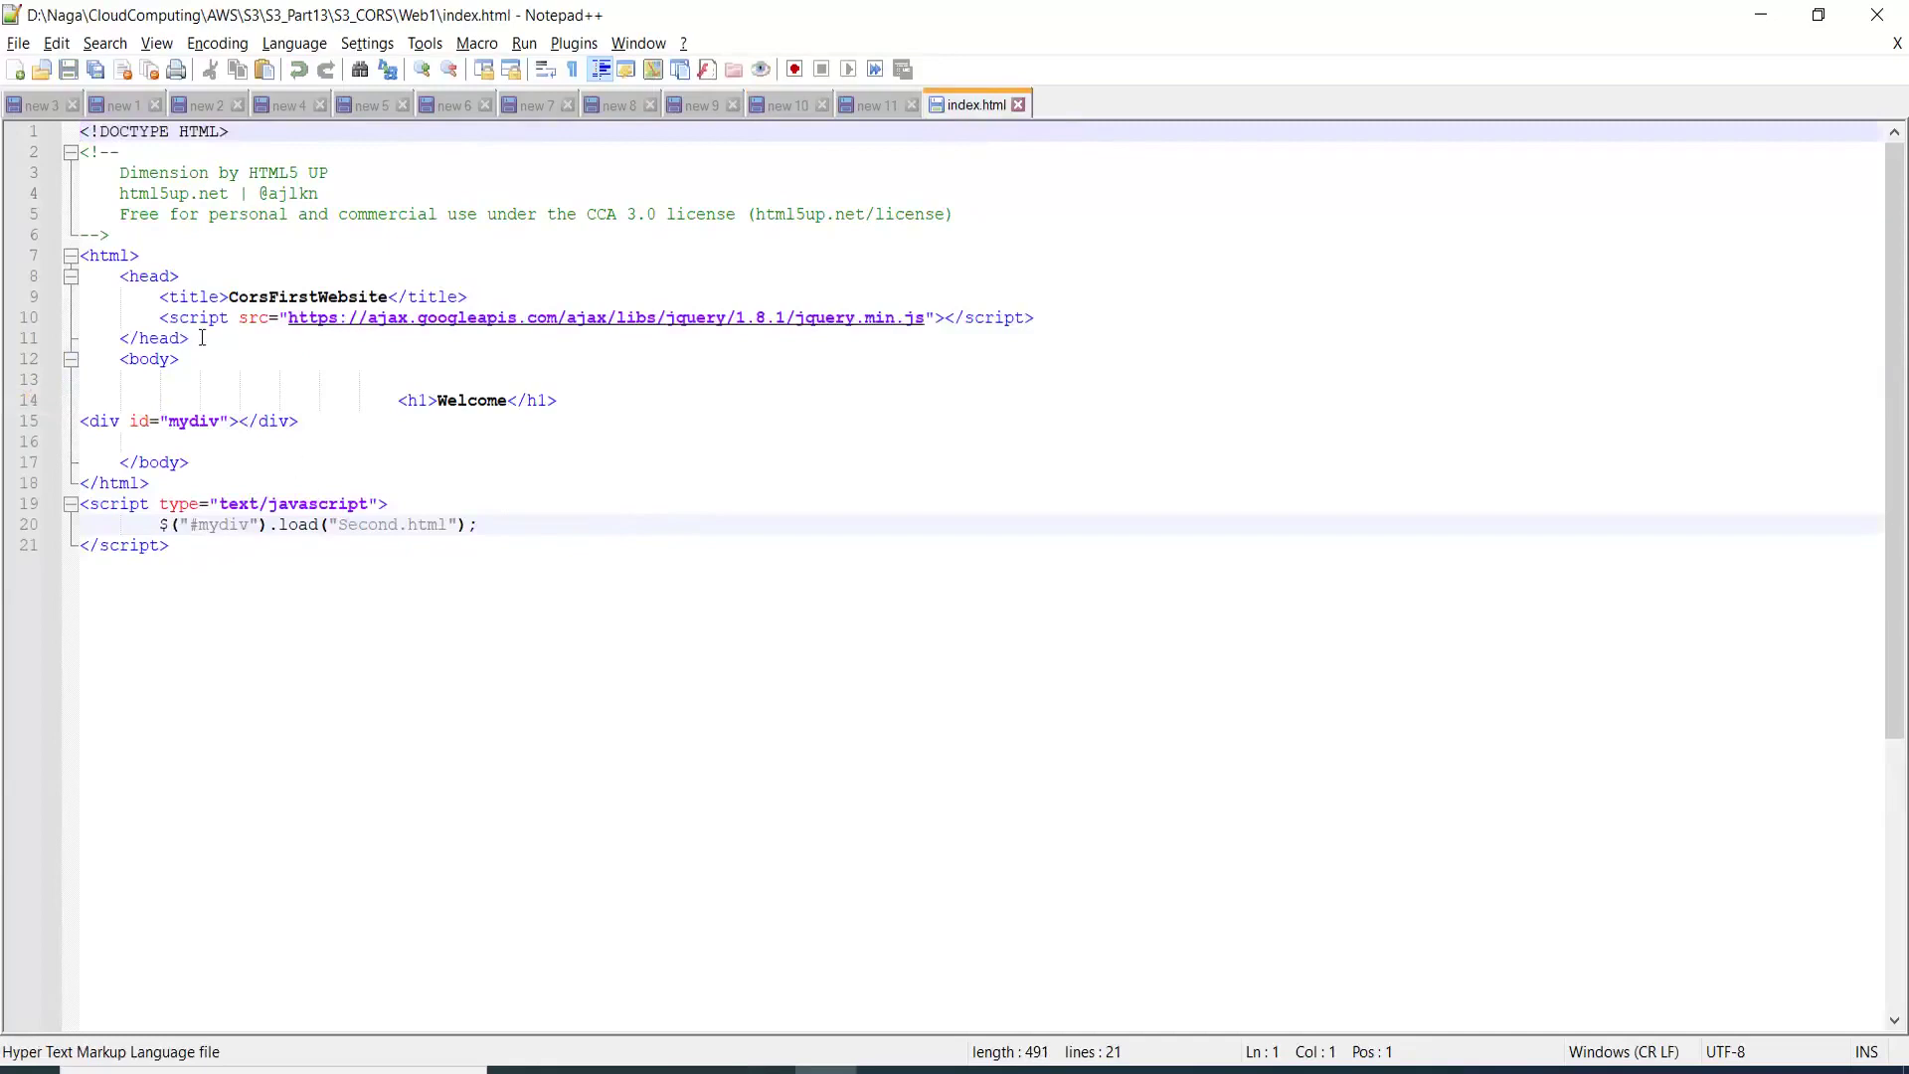
left_click_drag(190, 542, 25, 508)
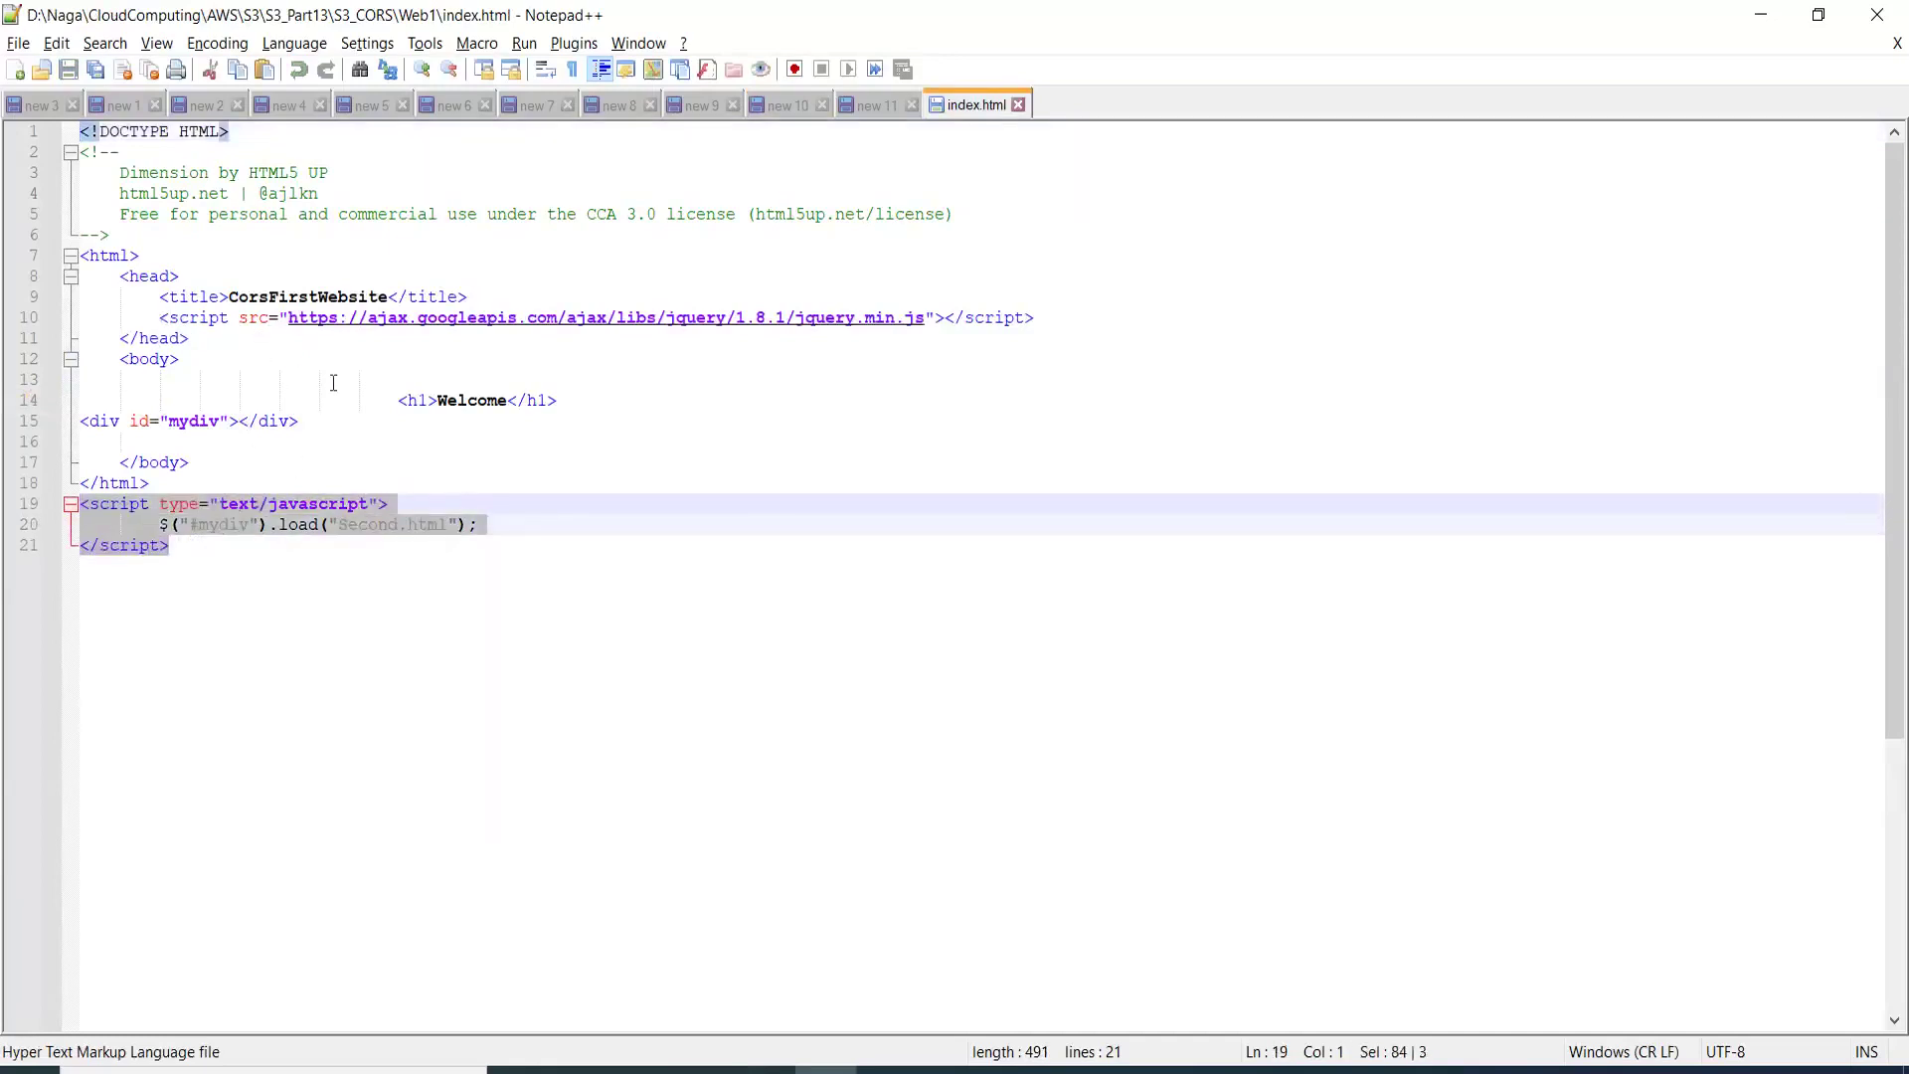
double_click(193, 421)
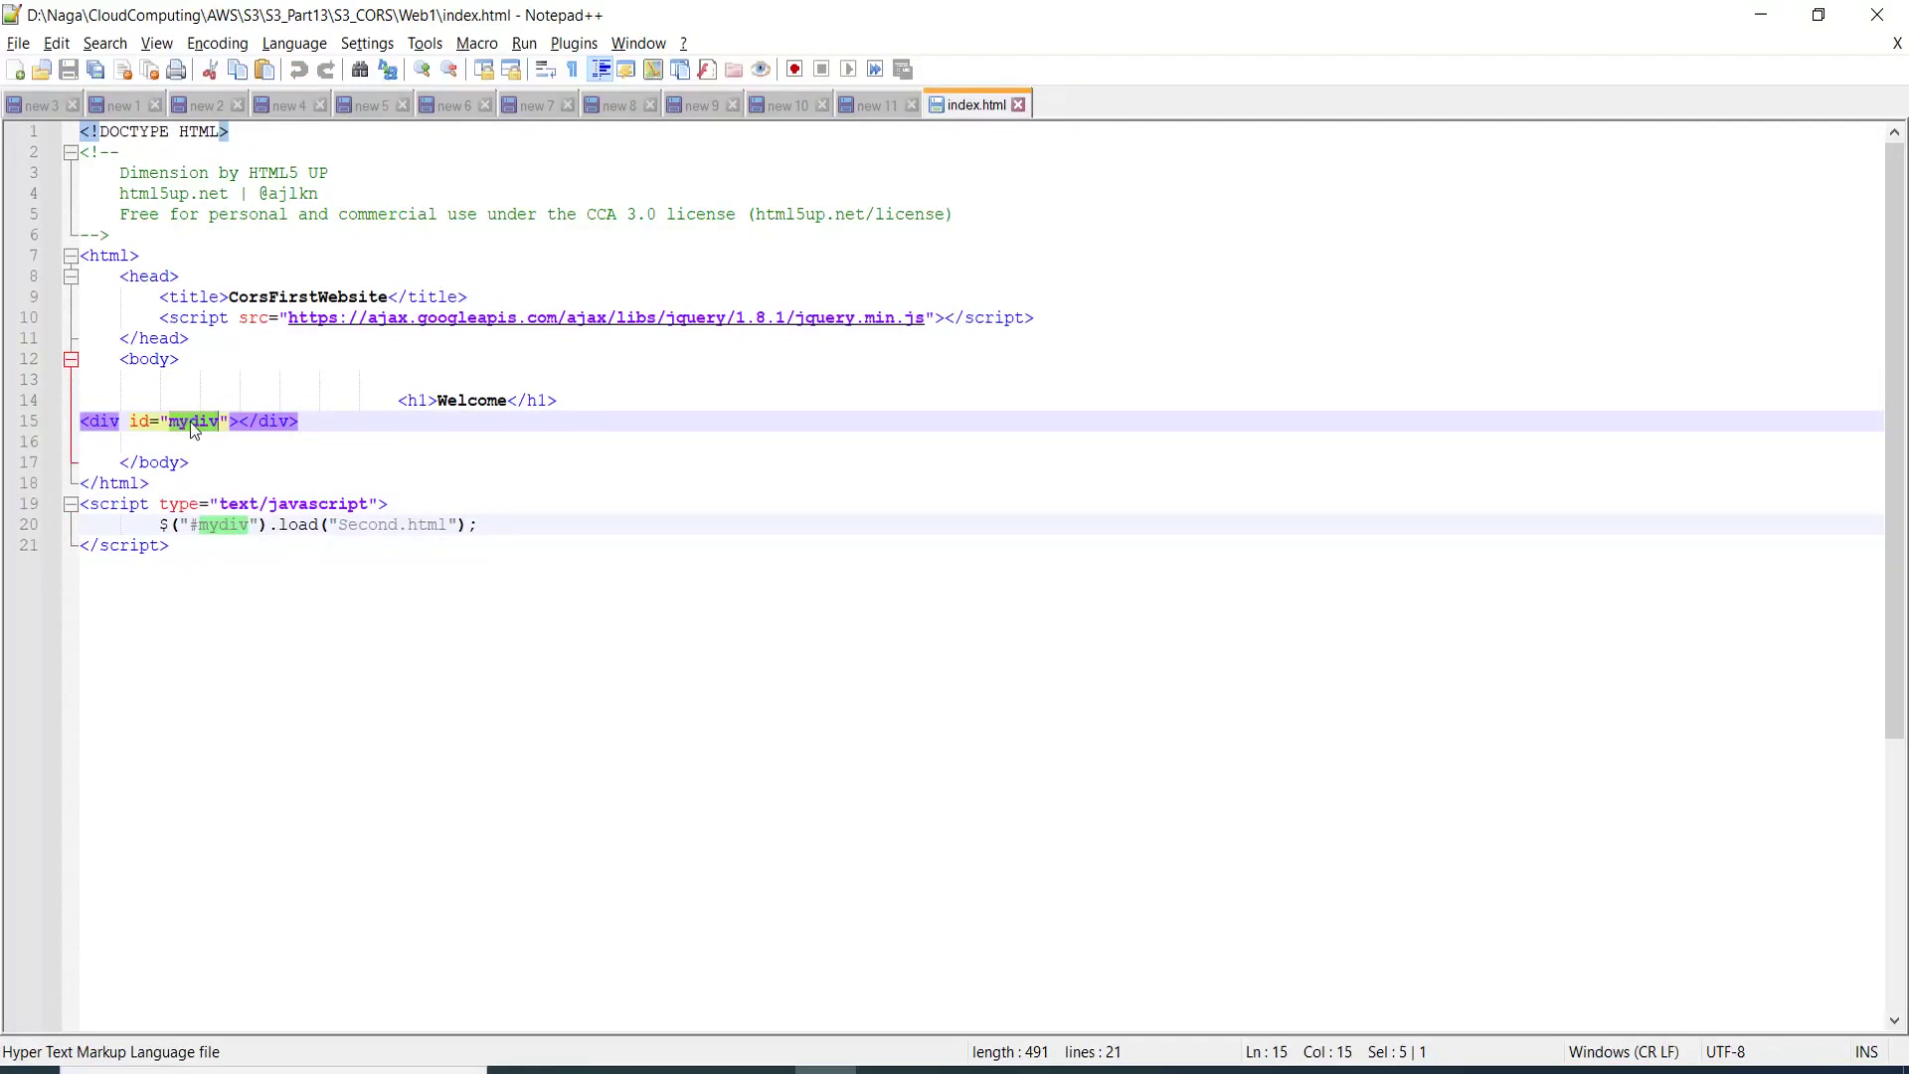
Examine the load call for Second.html, the jQuery script reference and the mydiv element, and close Web1's index.html
left_click_drag(339, 525, 458, 525)
left_click(418, 597)
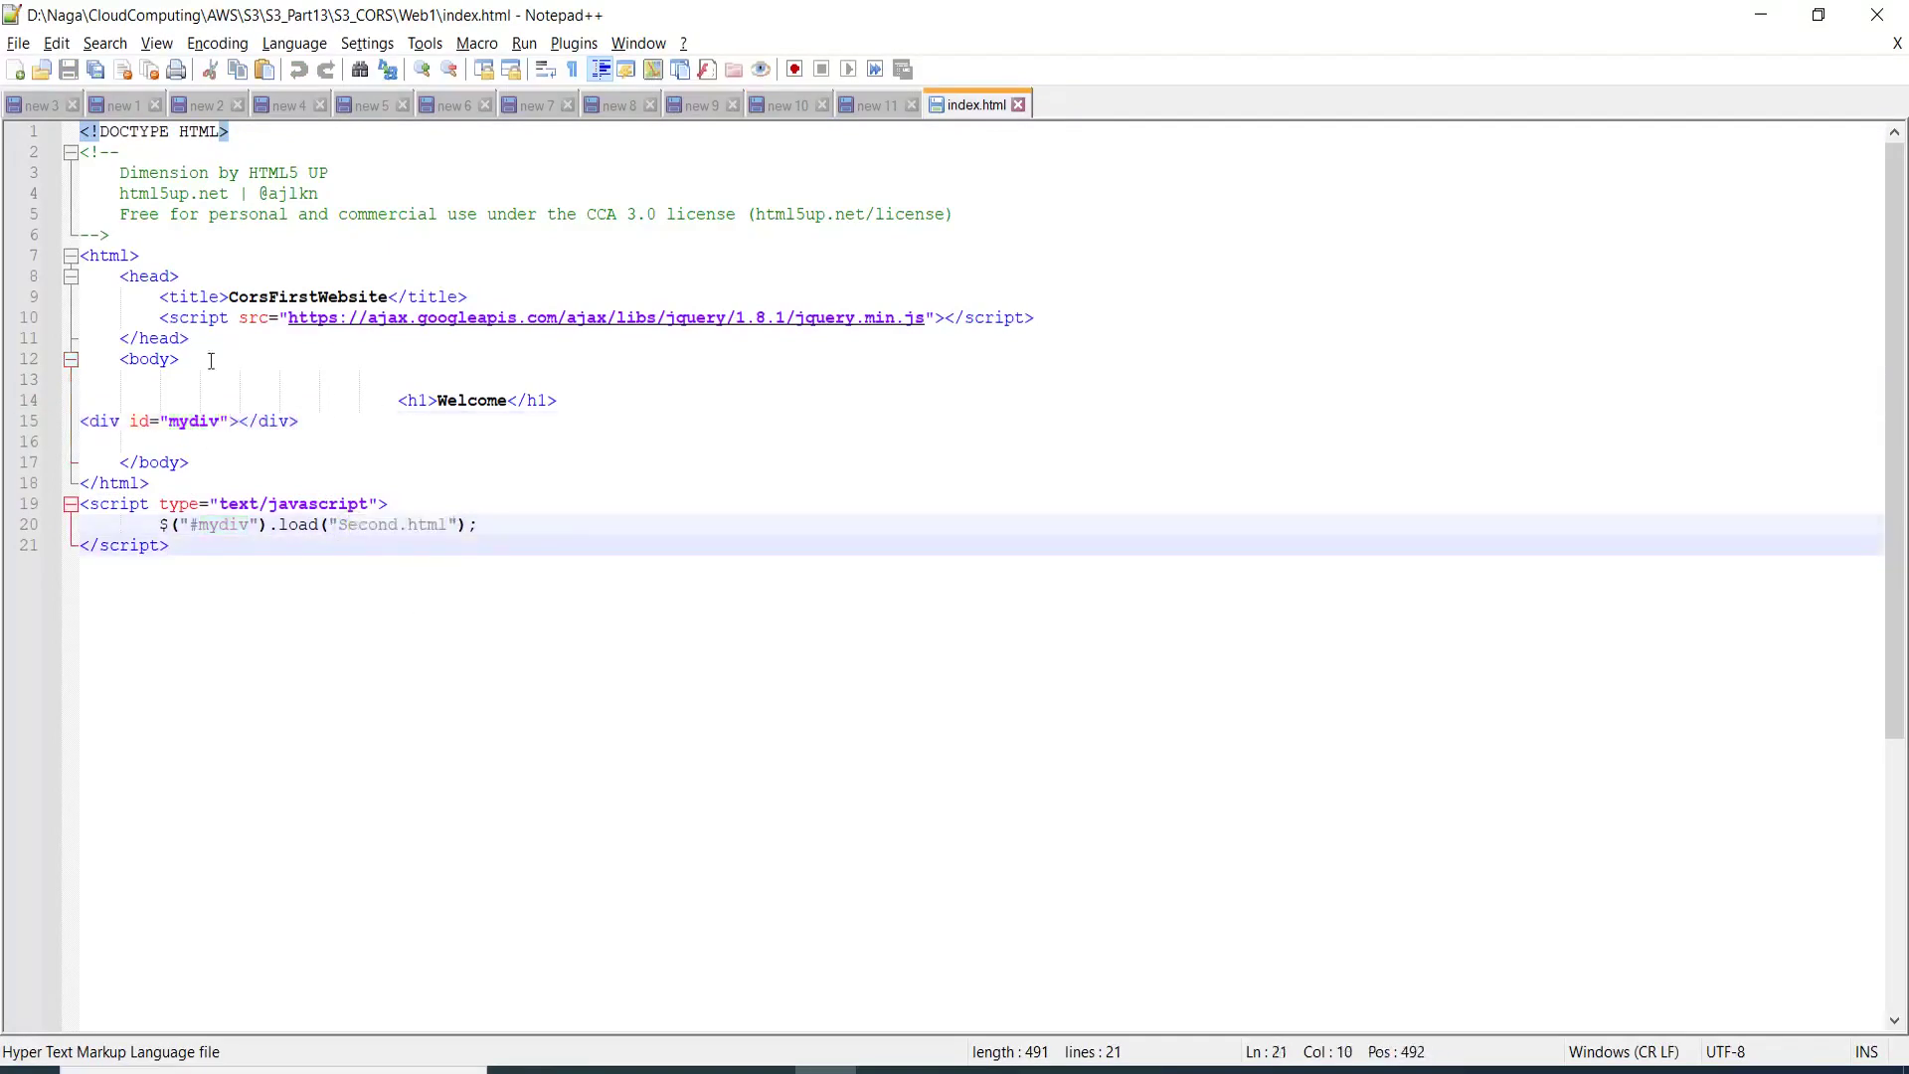
left_click_drag(162, 322, 1074, 324)
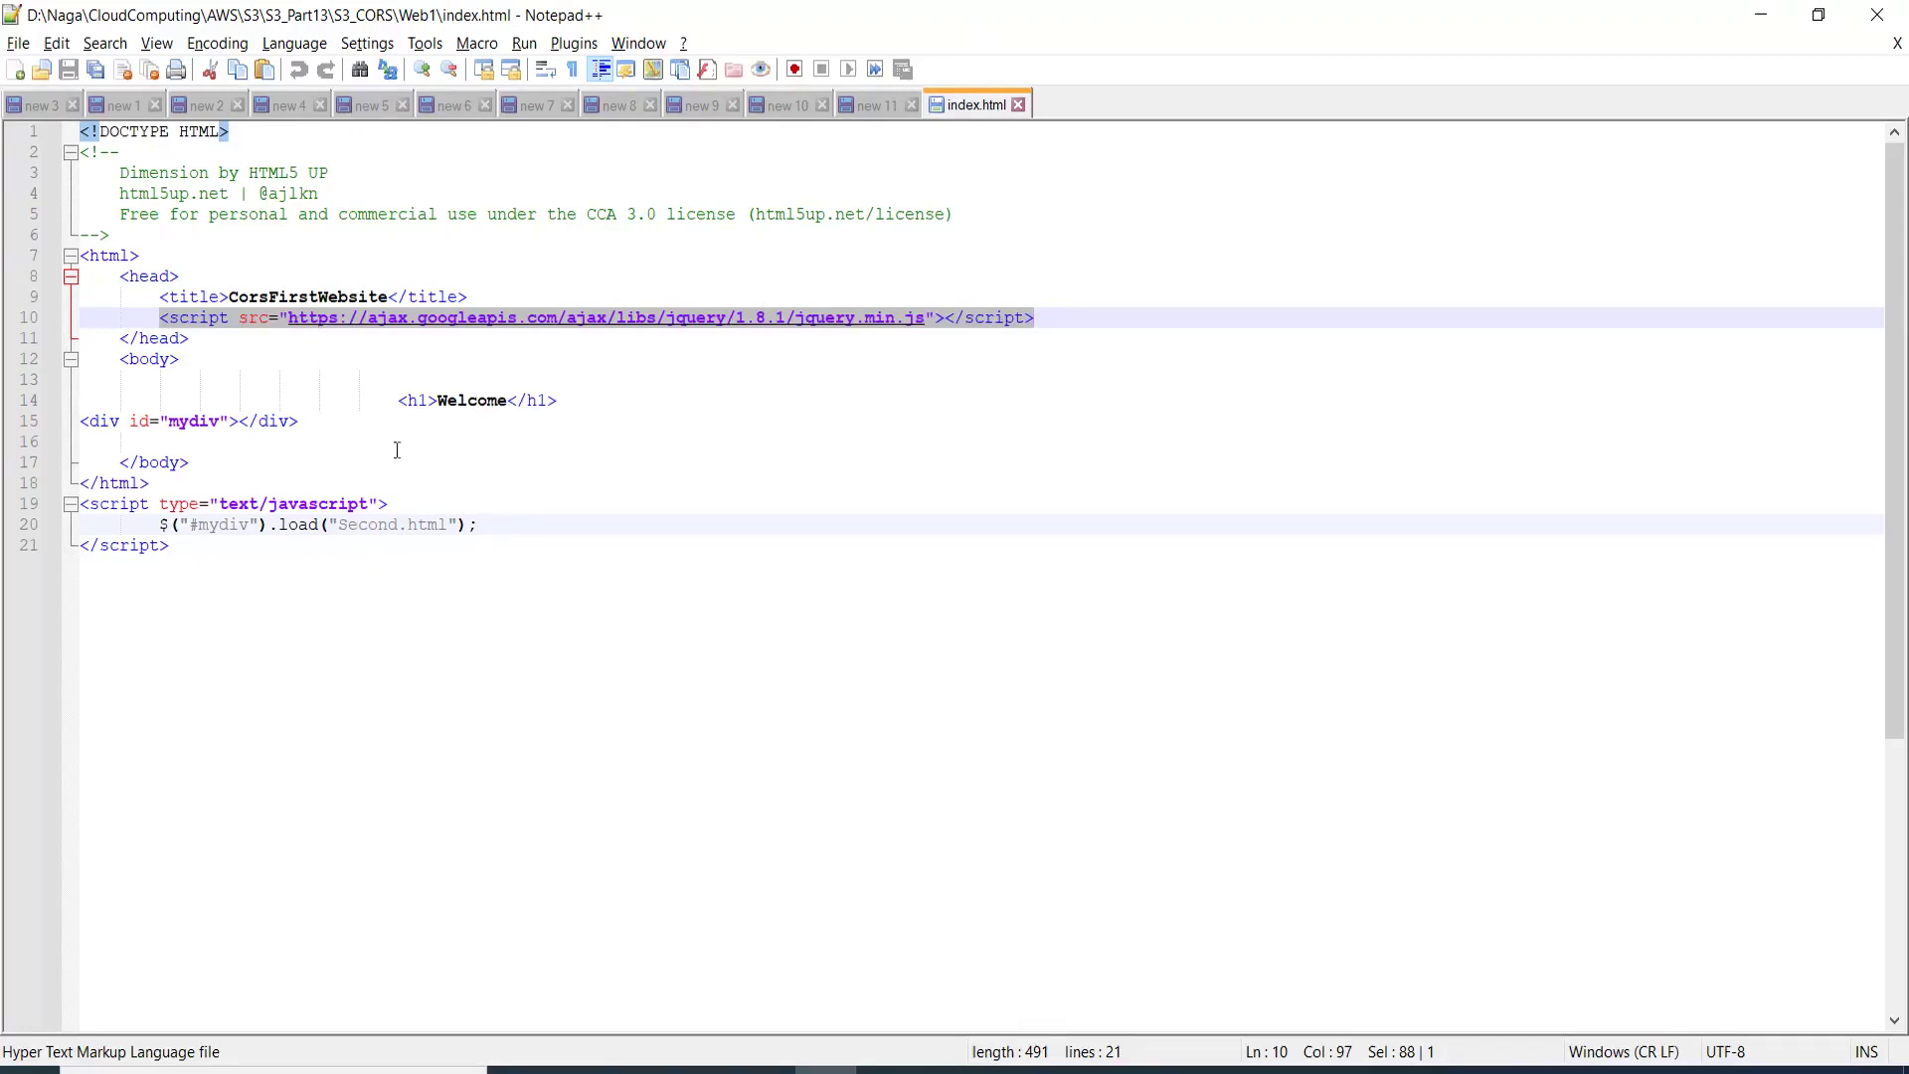
left_click_drag(159, 525, 493, 529)
left_click(279, 436)
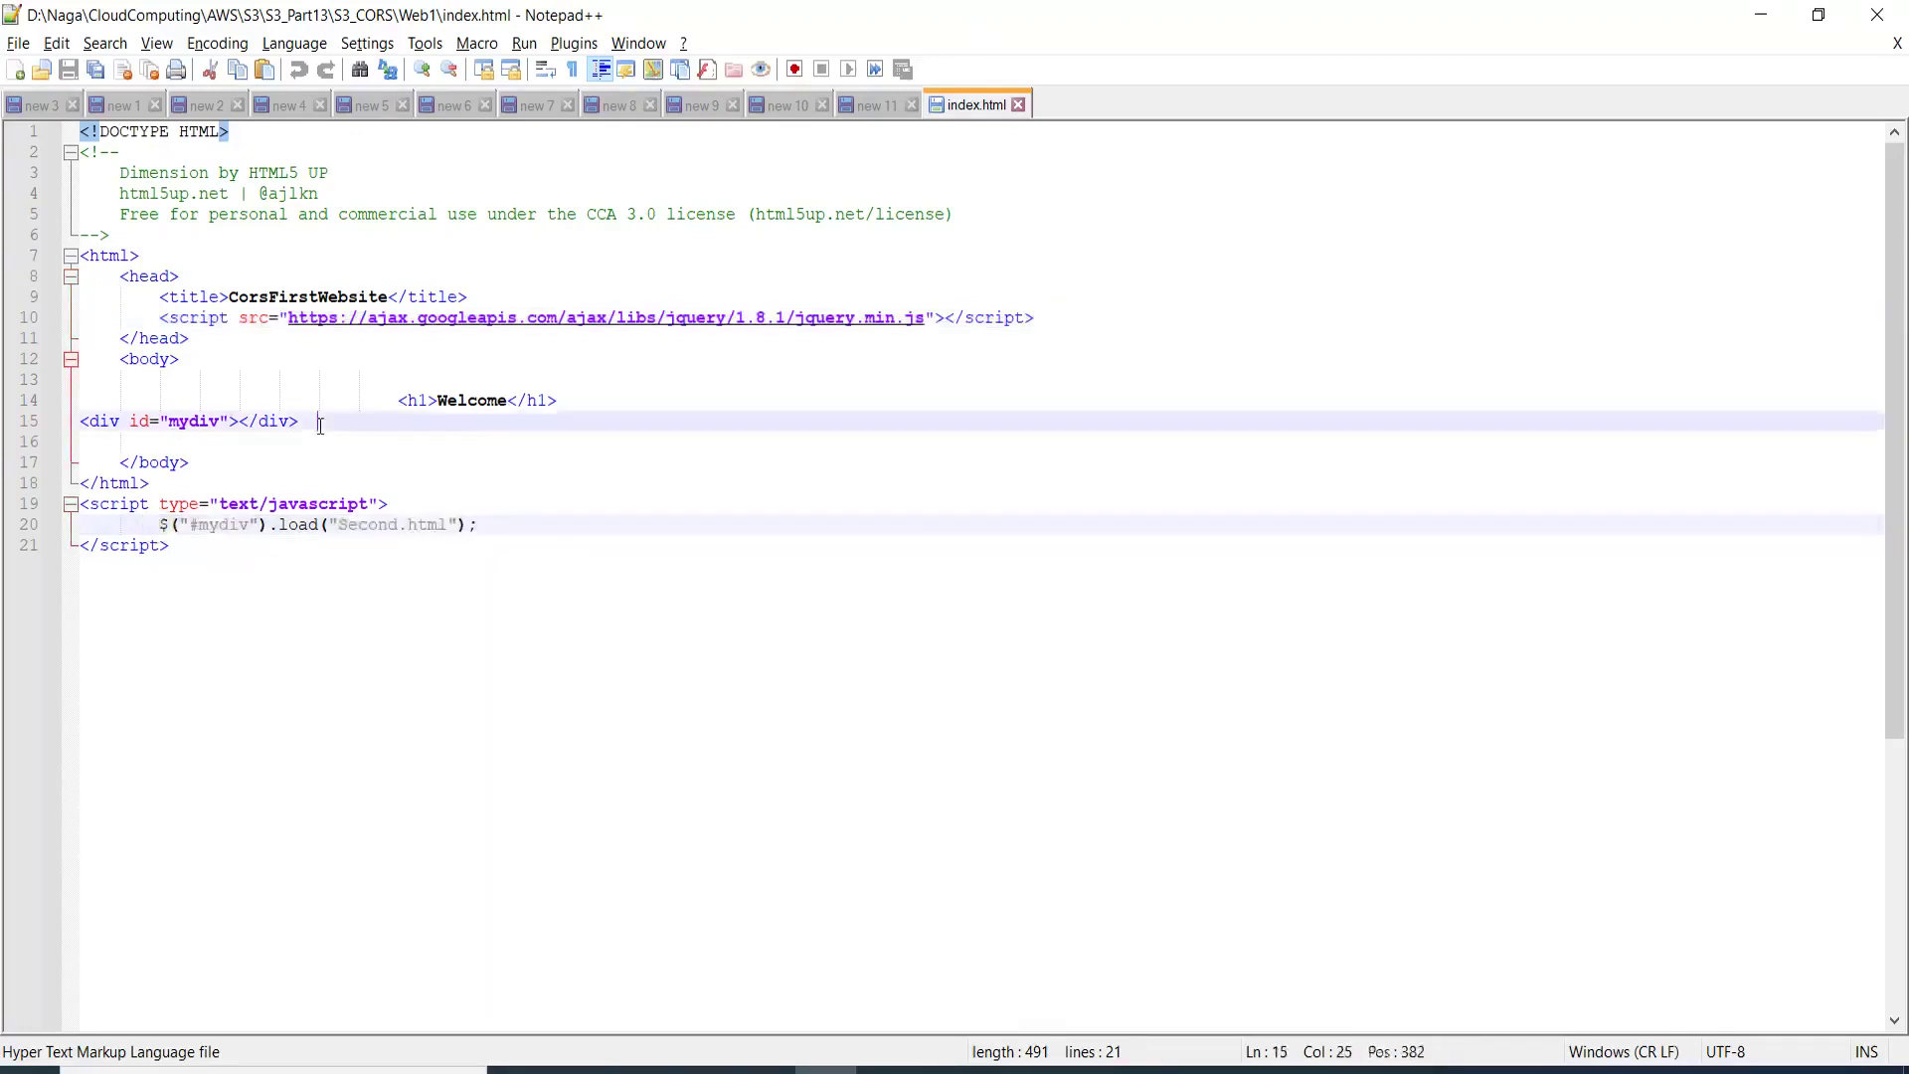
left_click_drag(319, 425, 69, 434)
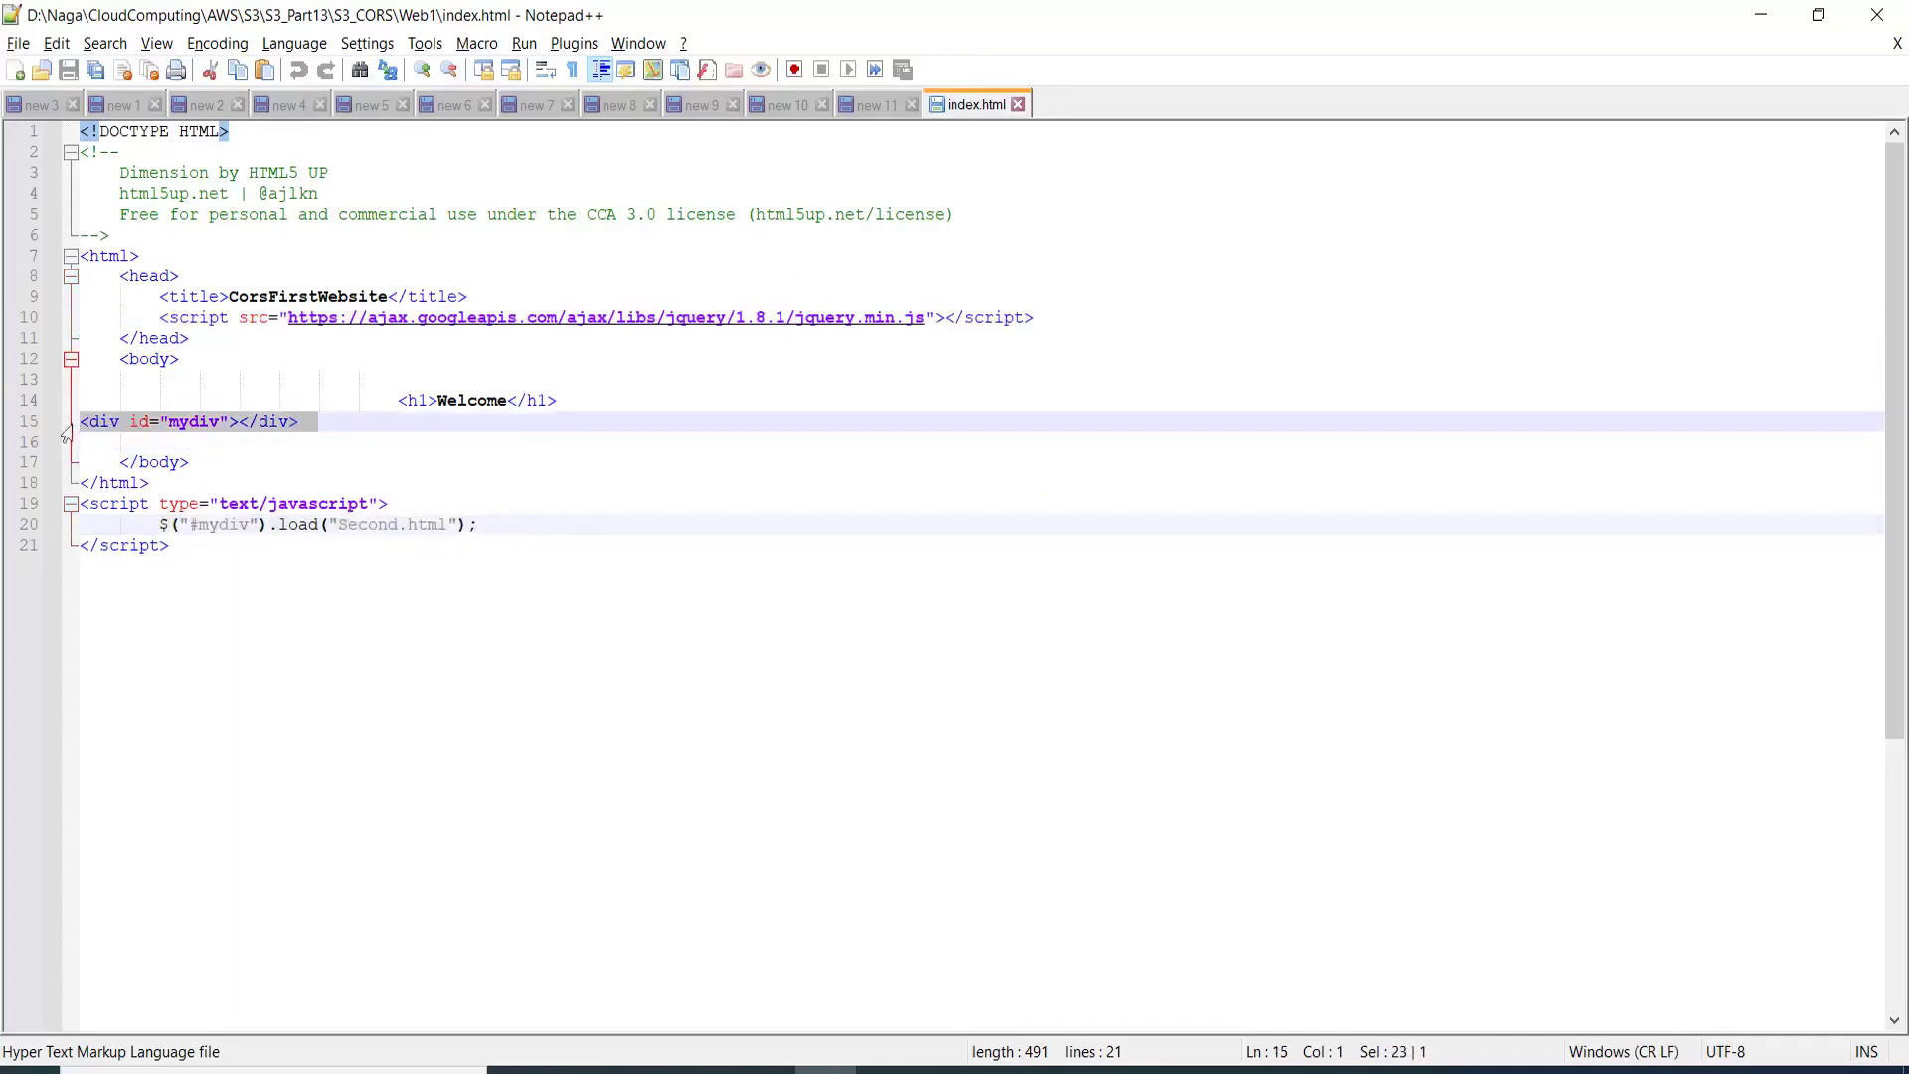
left_click(1017, 105)
Open Web2's index.html in Notepad++, shorten the path in its load call to Second.html, and save and close the file
key("alt+Tab")
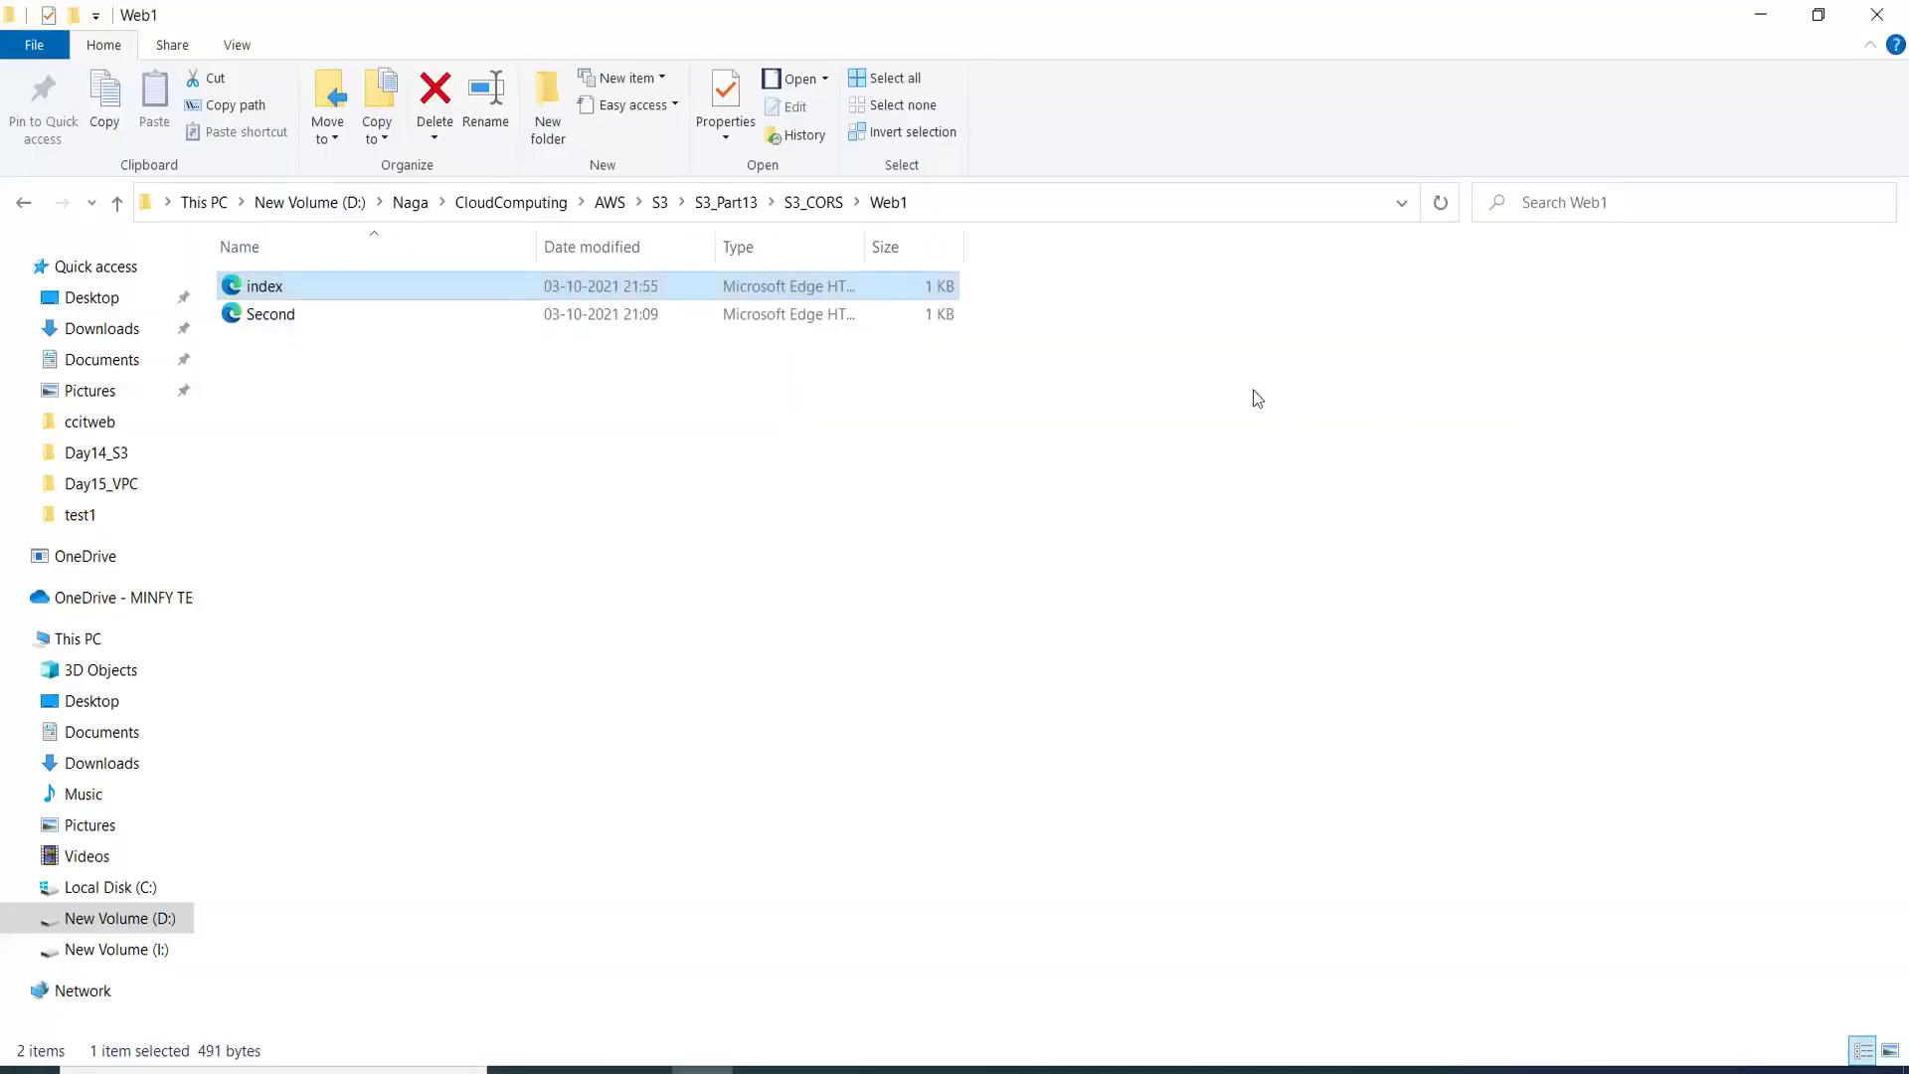
left_click(813, 204)
double_click(283, 314)
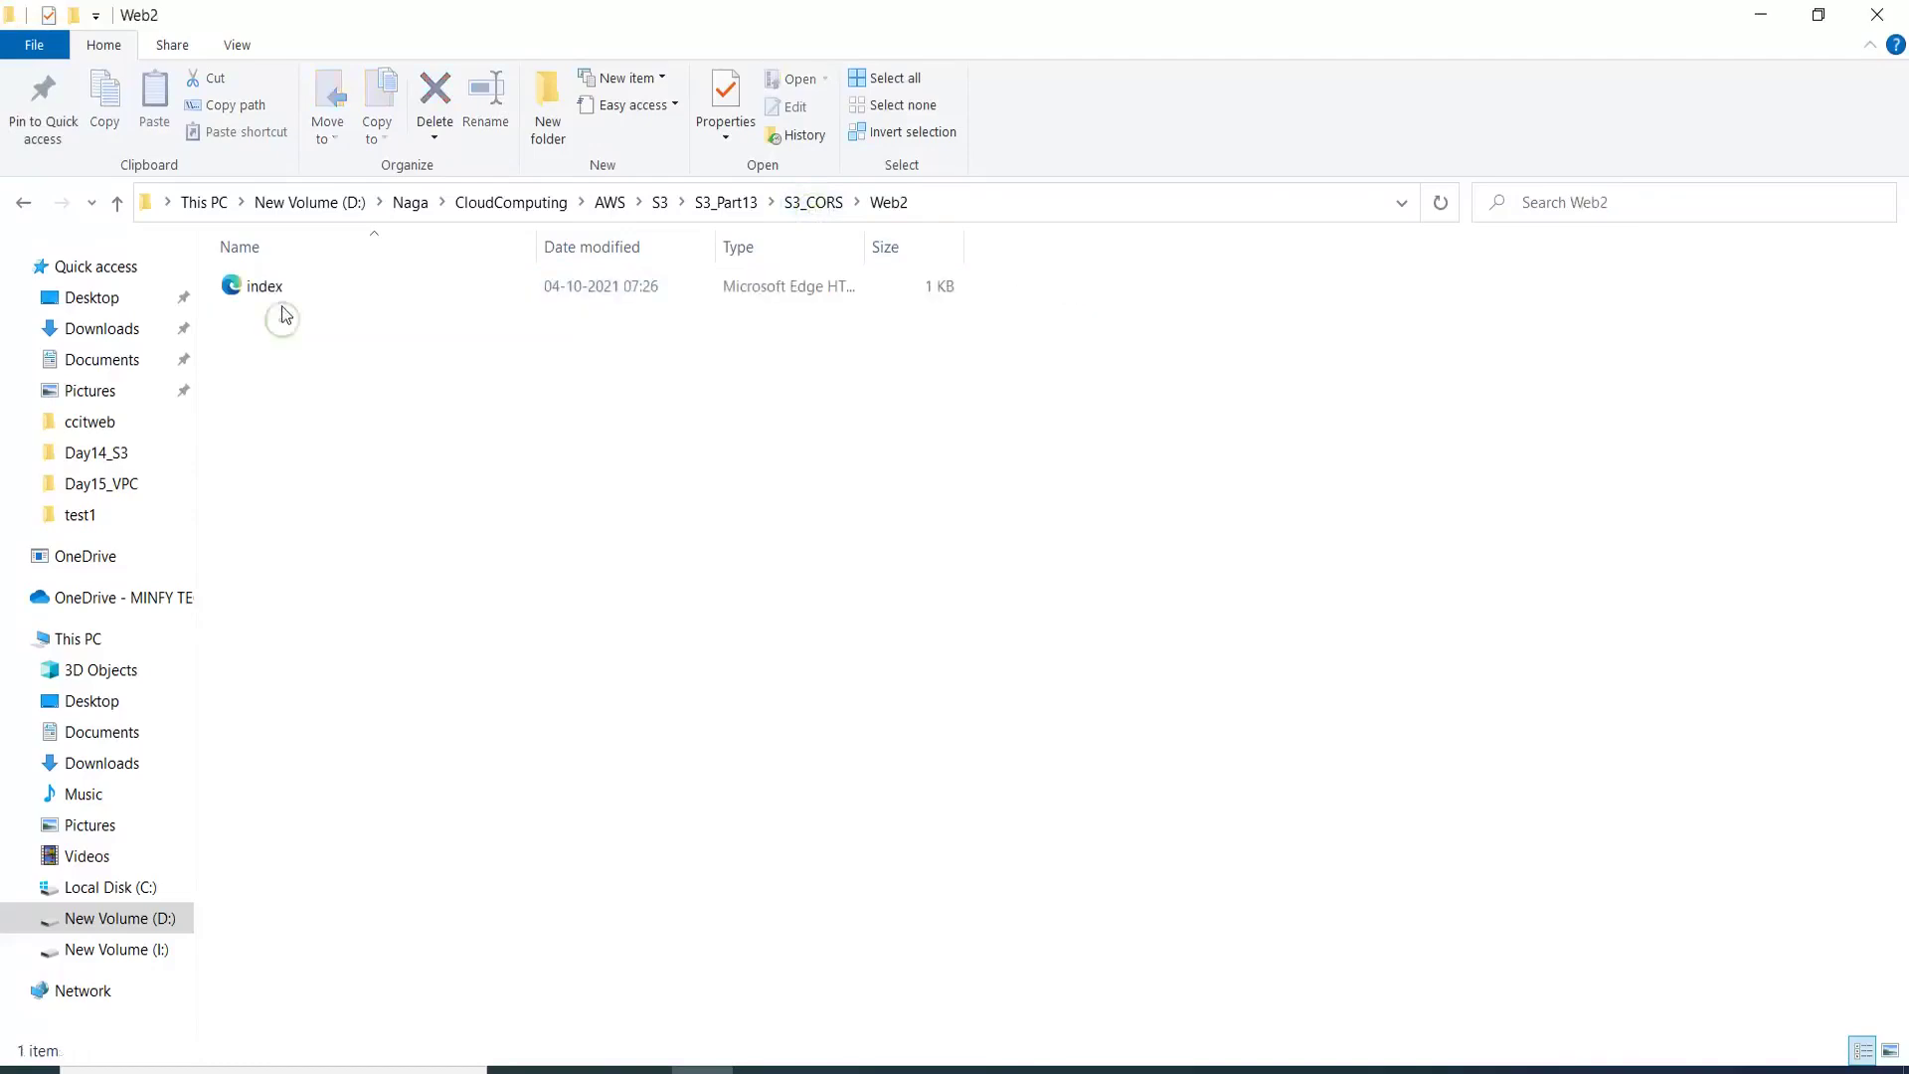
right_click(288, 291)
left_click(174, 403)
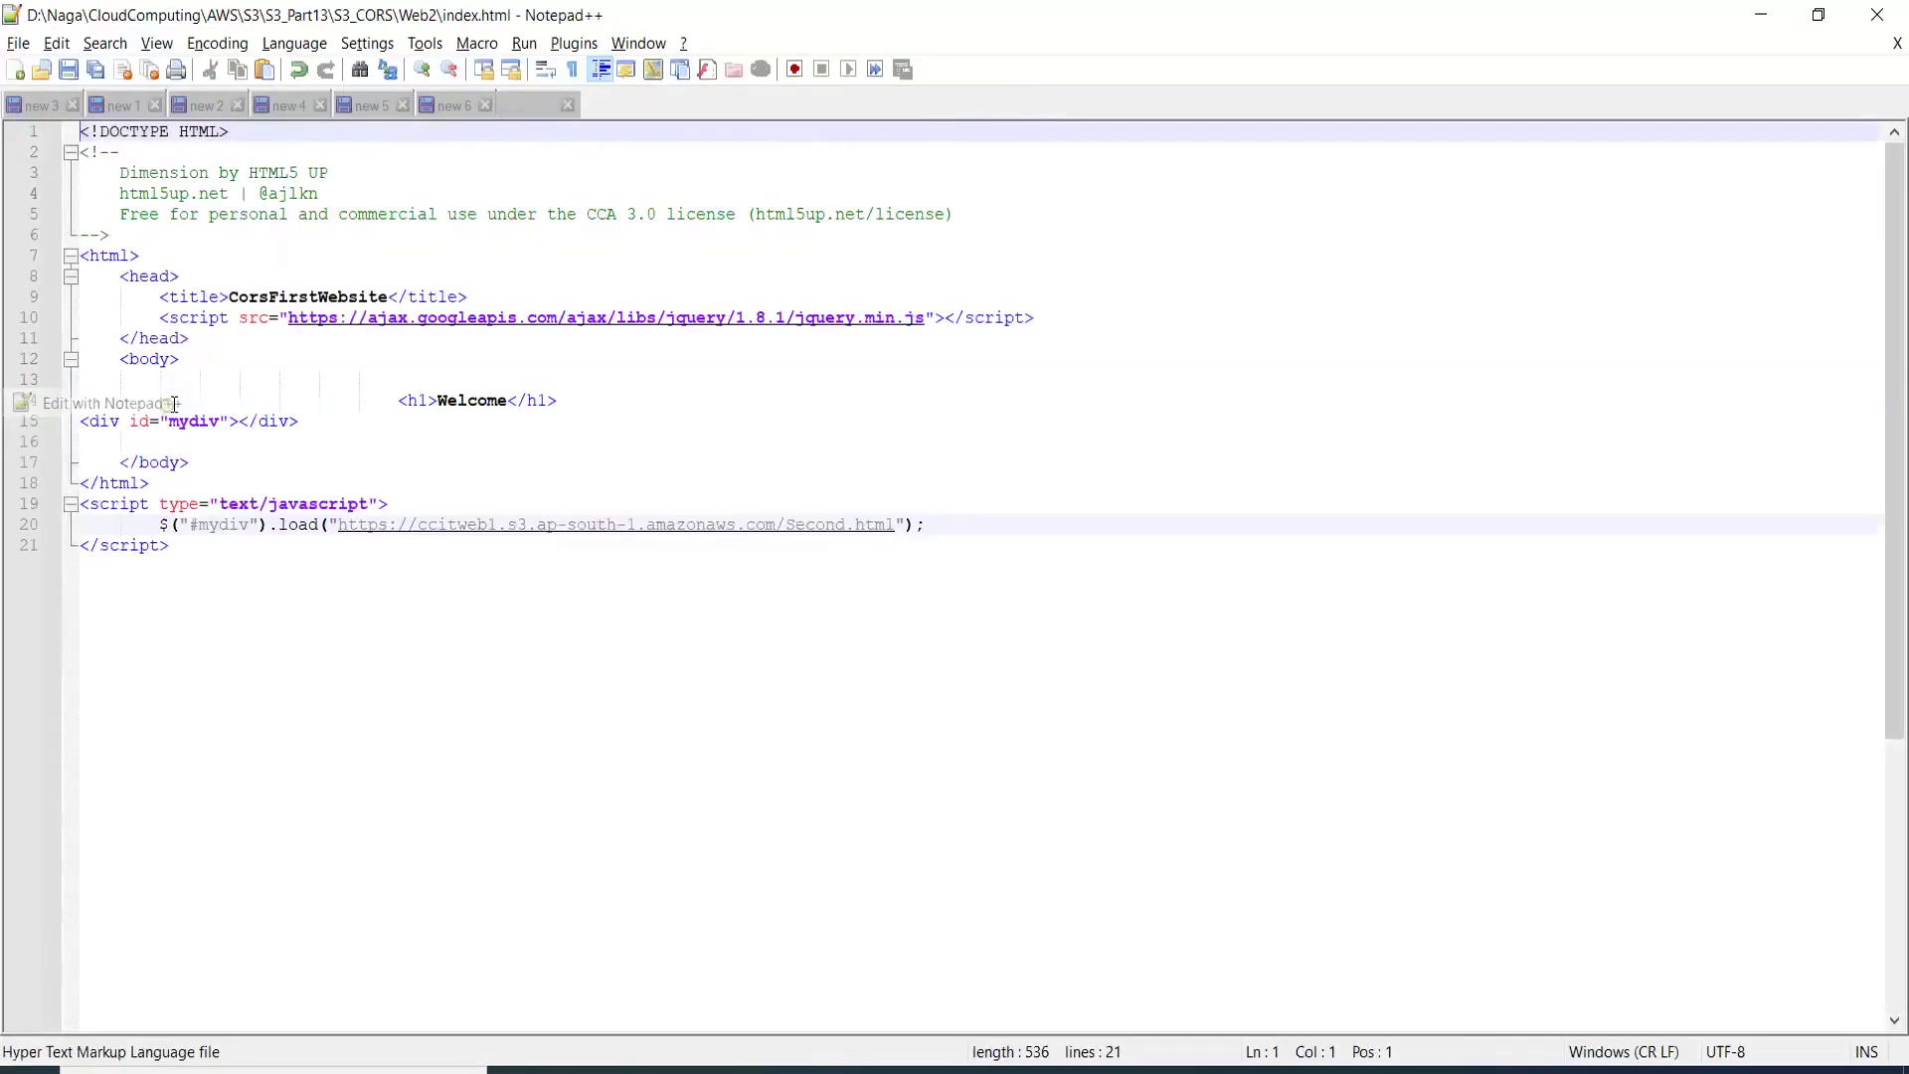
left_click_drag(339, 525, 783, 534)
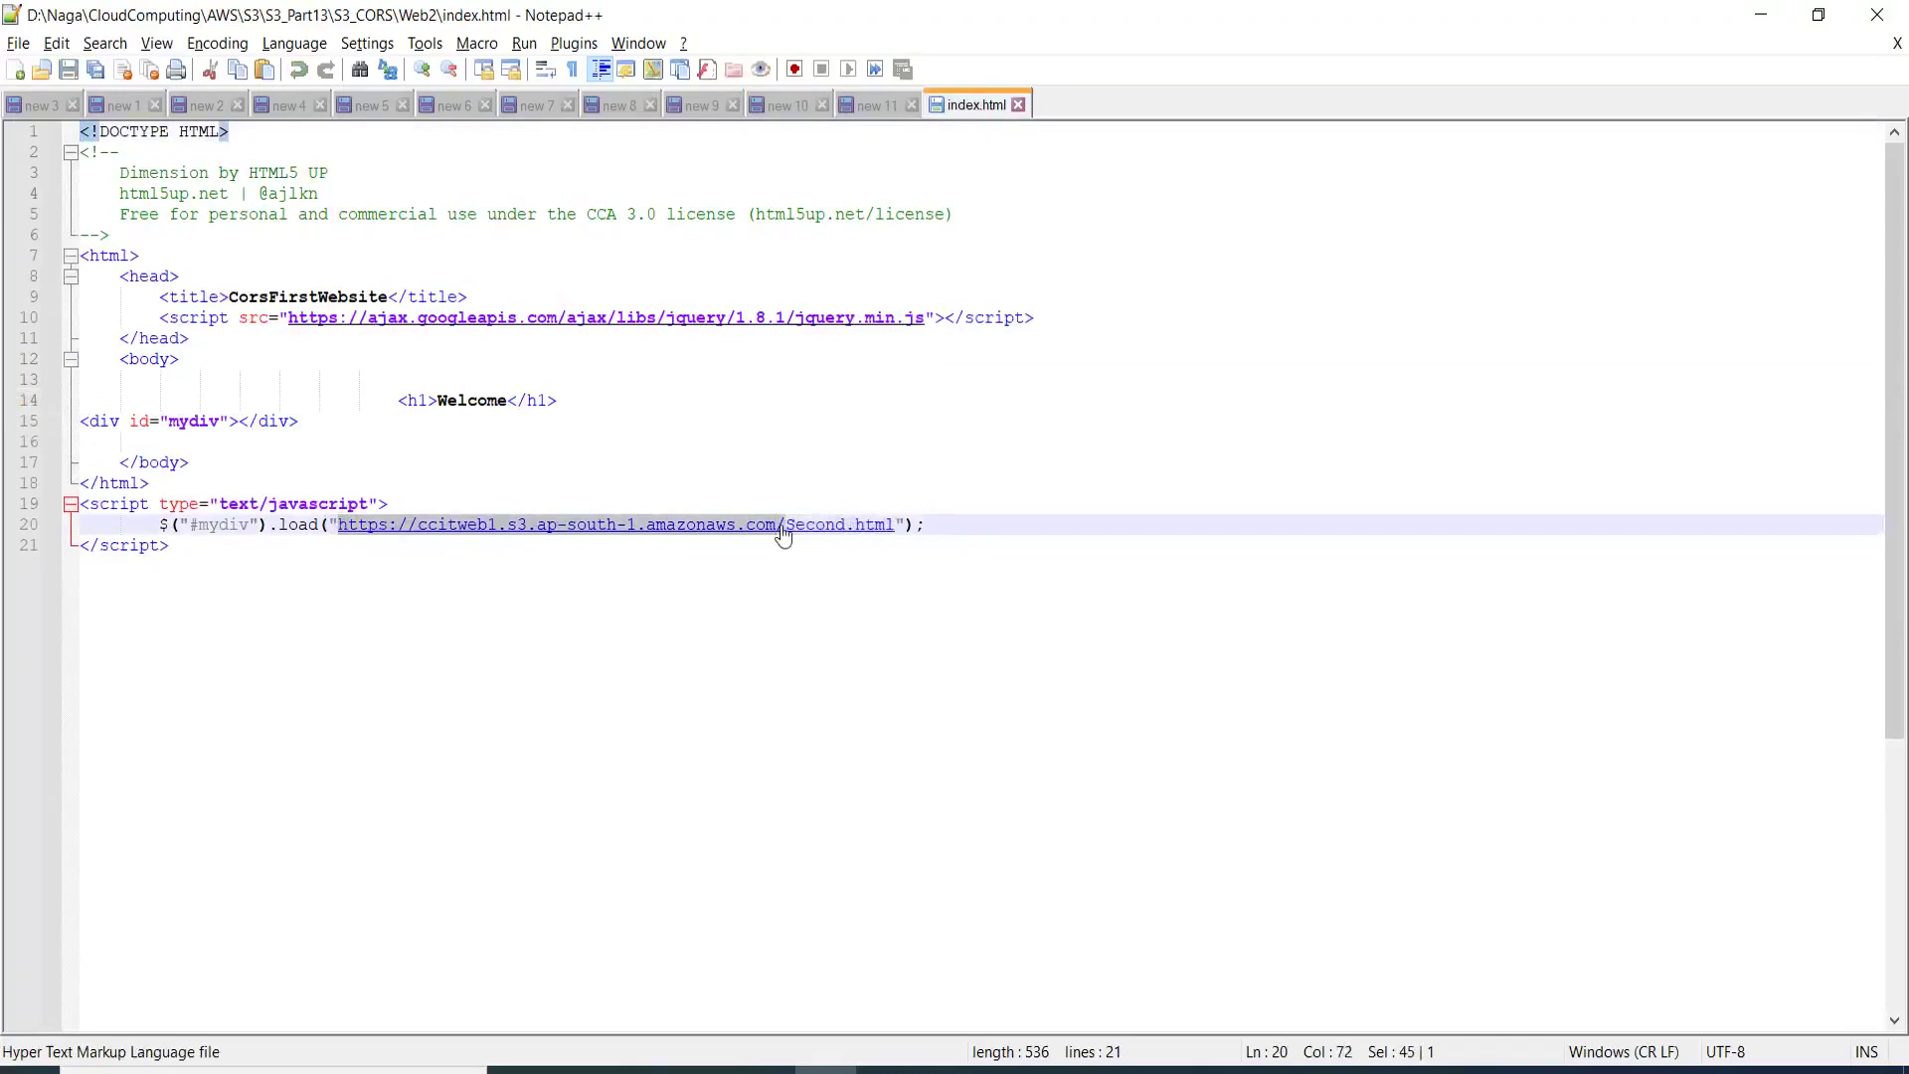
key("Delete")
key("ctrl+s")
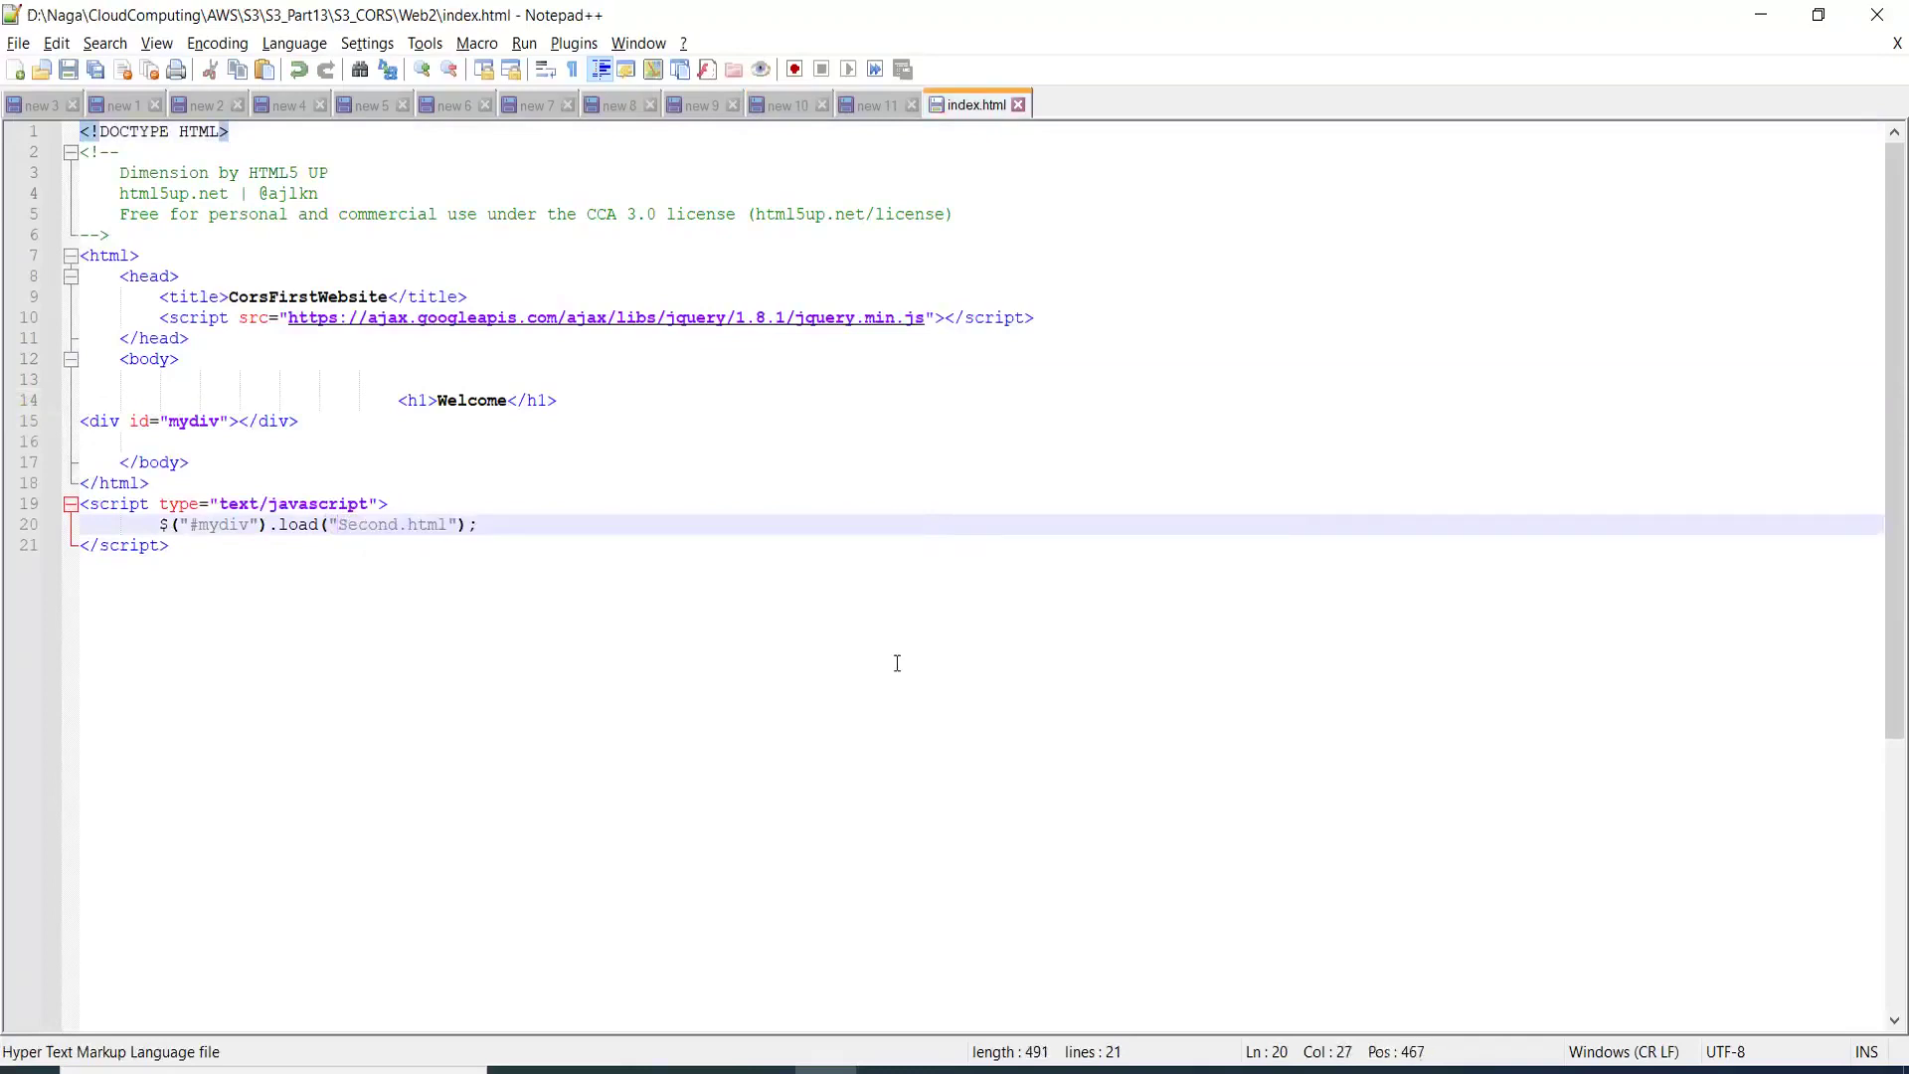
left_click(1018, 103)
Switch to the browser, close the ccitweb1 web page, and open the ccitweb2 bucket
key("alt+Tab")
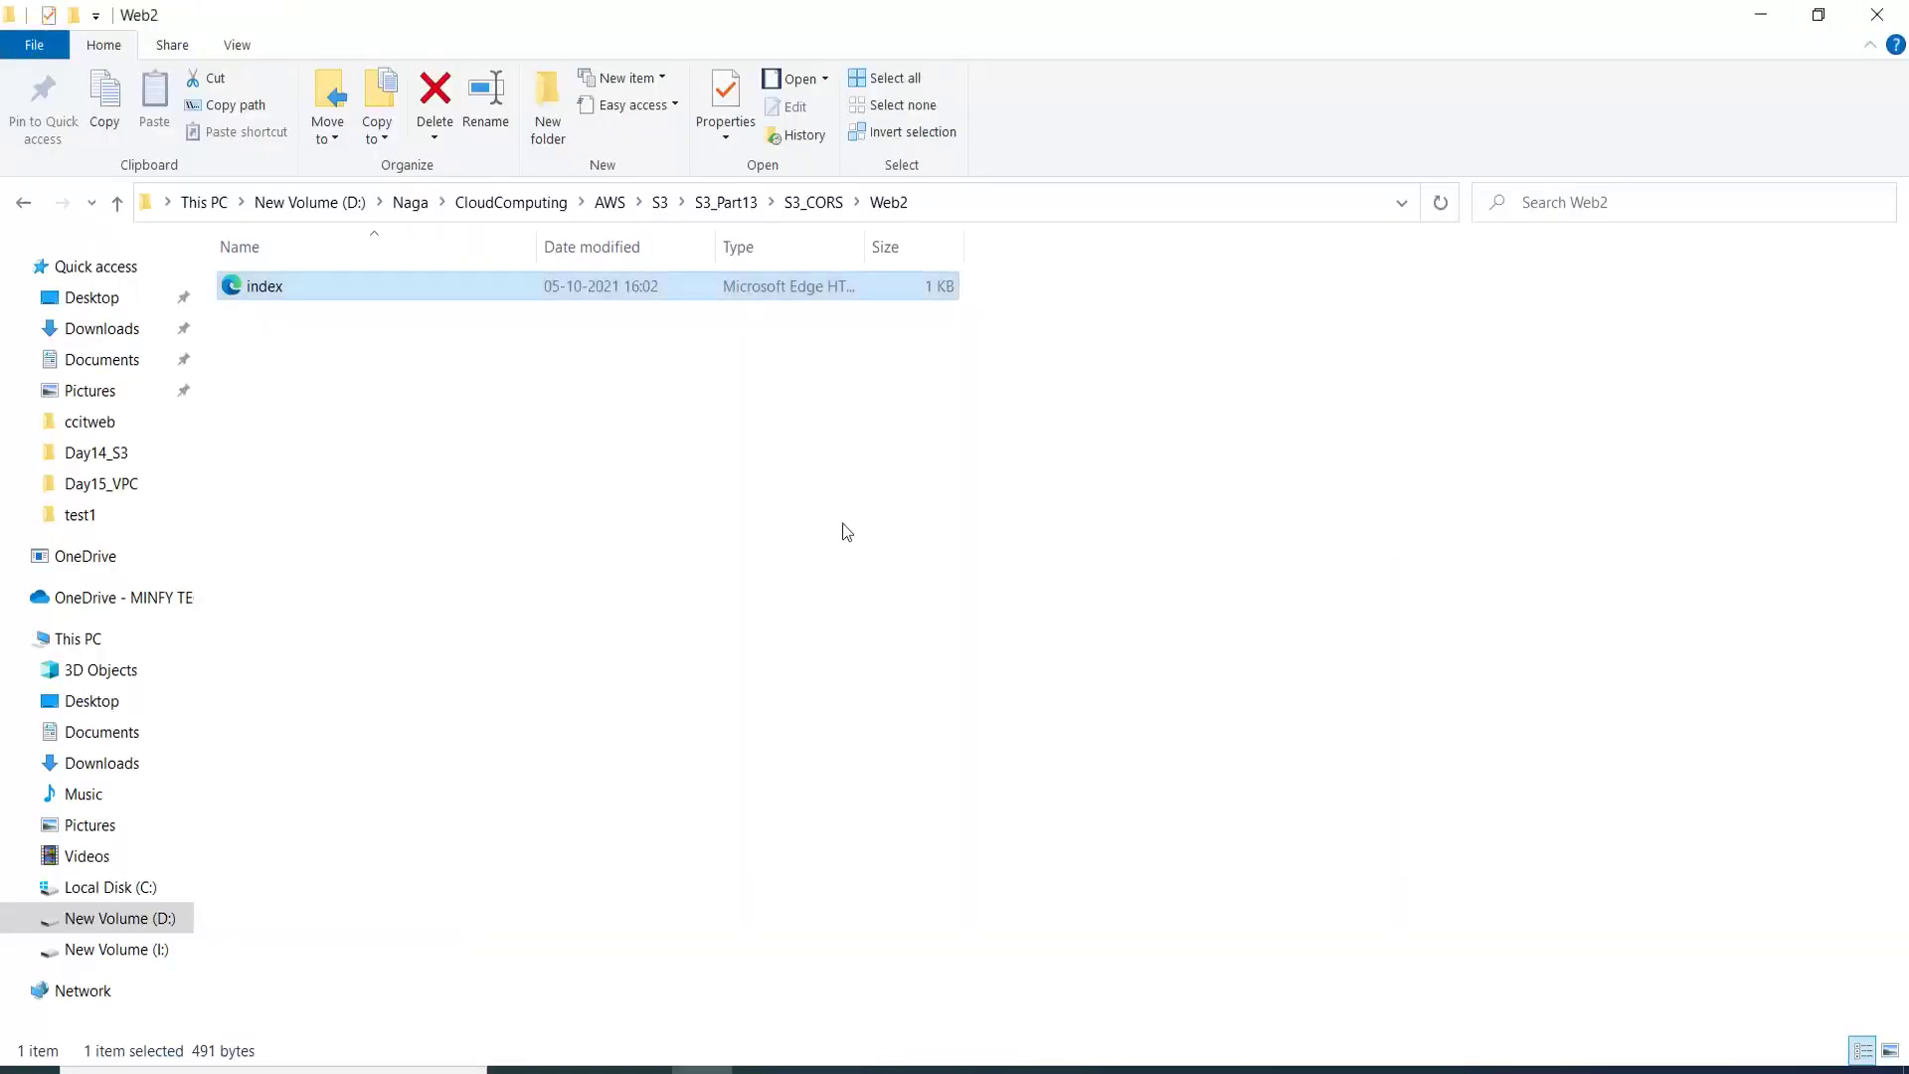
key("alt+Tab")
key("alt+Tab")
key("alt+shift+Tab")
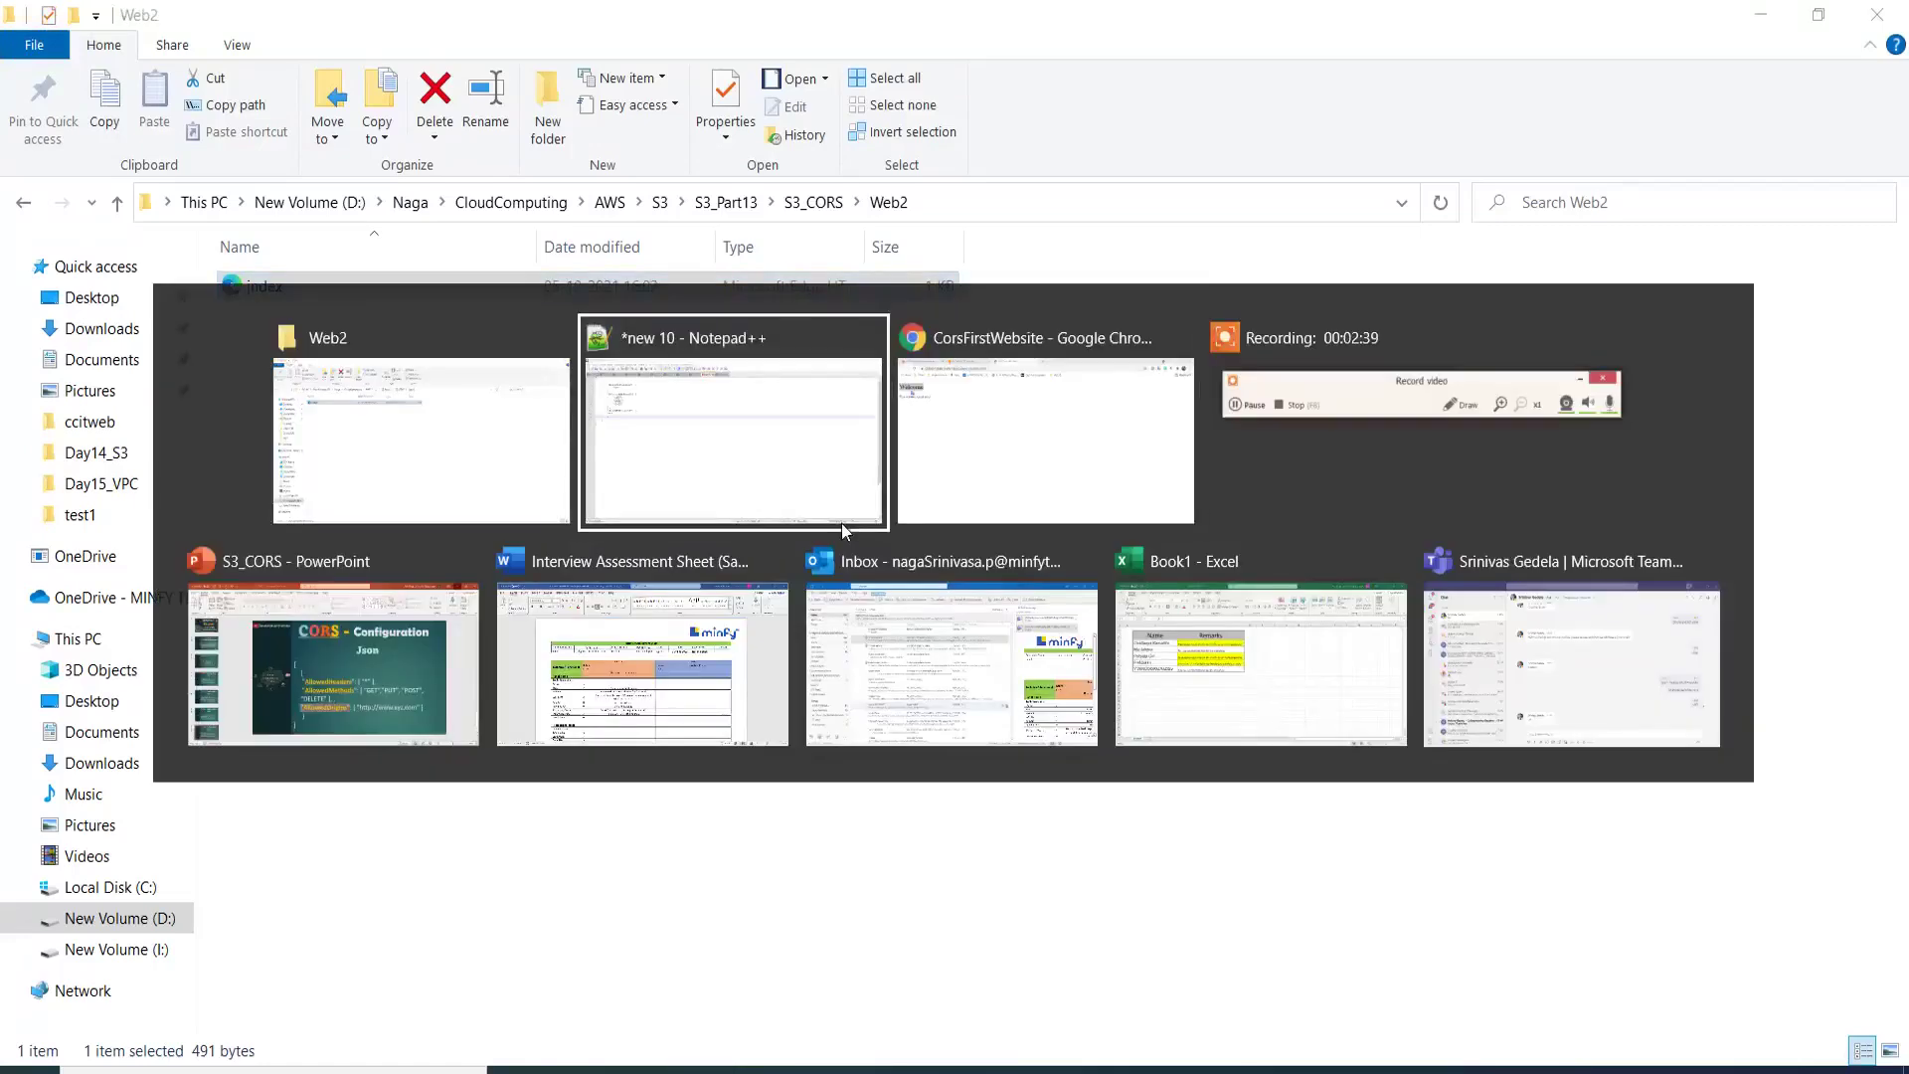
key("alt+shift+Tab")
key("alt+Tab")
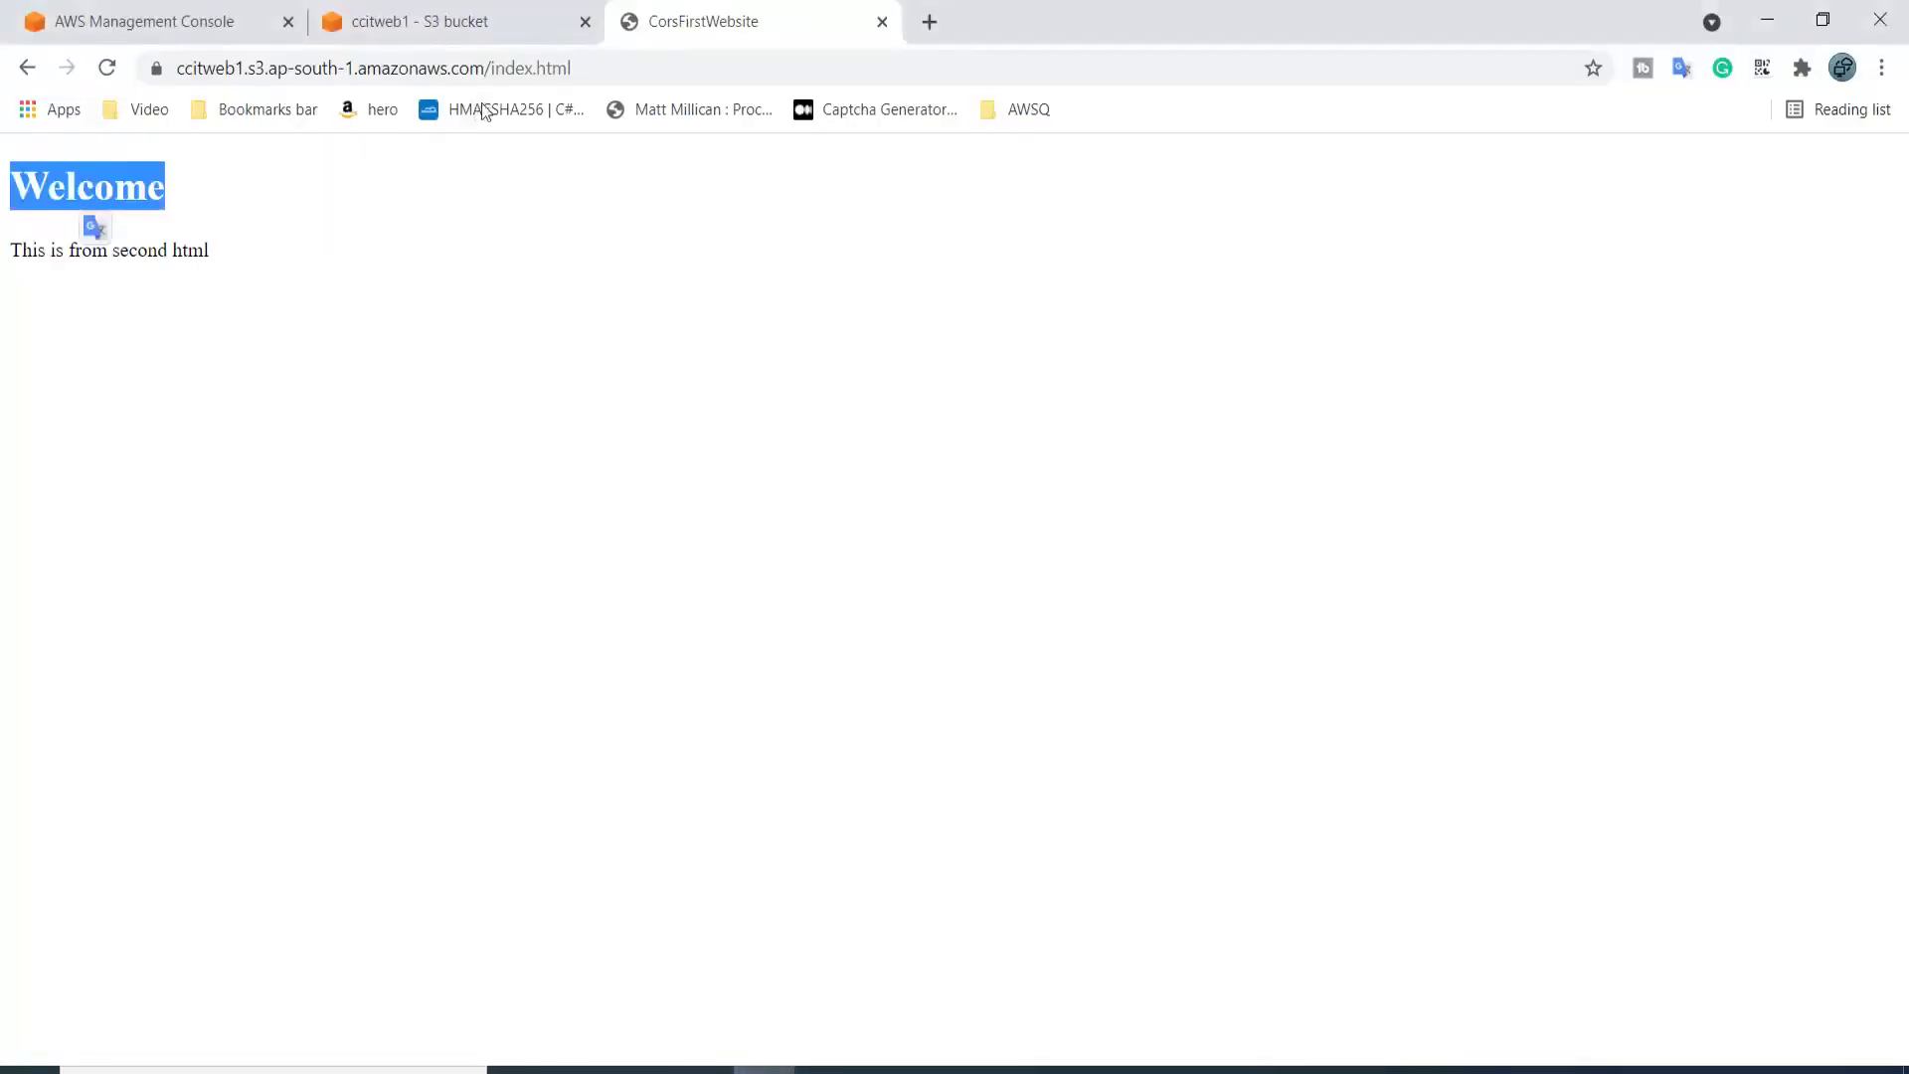
left_click(507, 14)
left_click(882, 22)
left_click(191, 233)
left_click(522, 712)
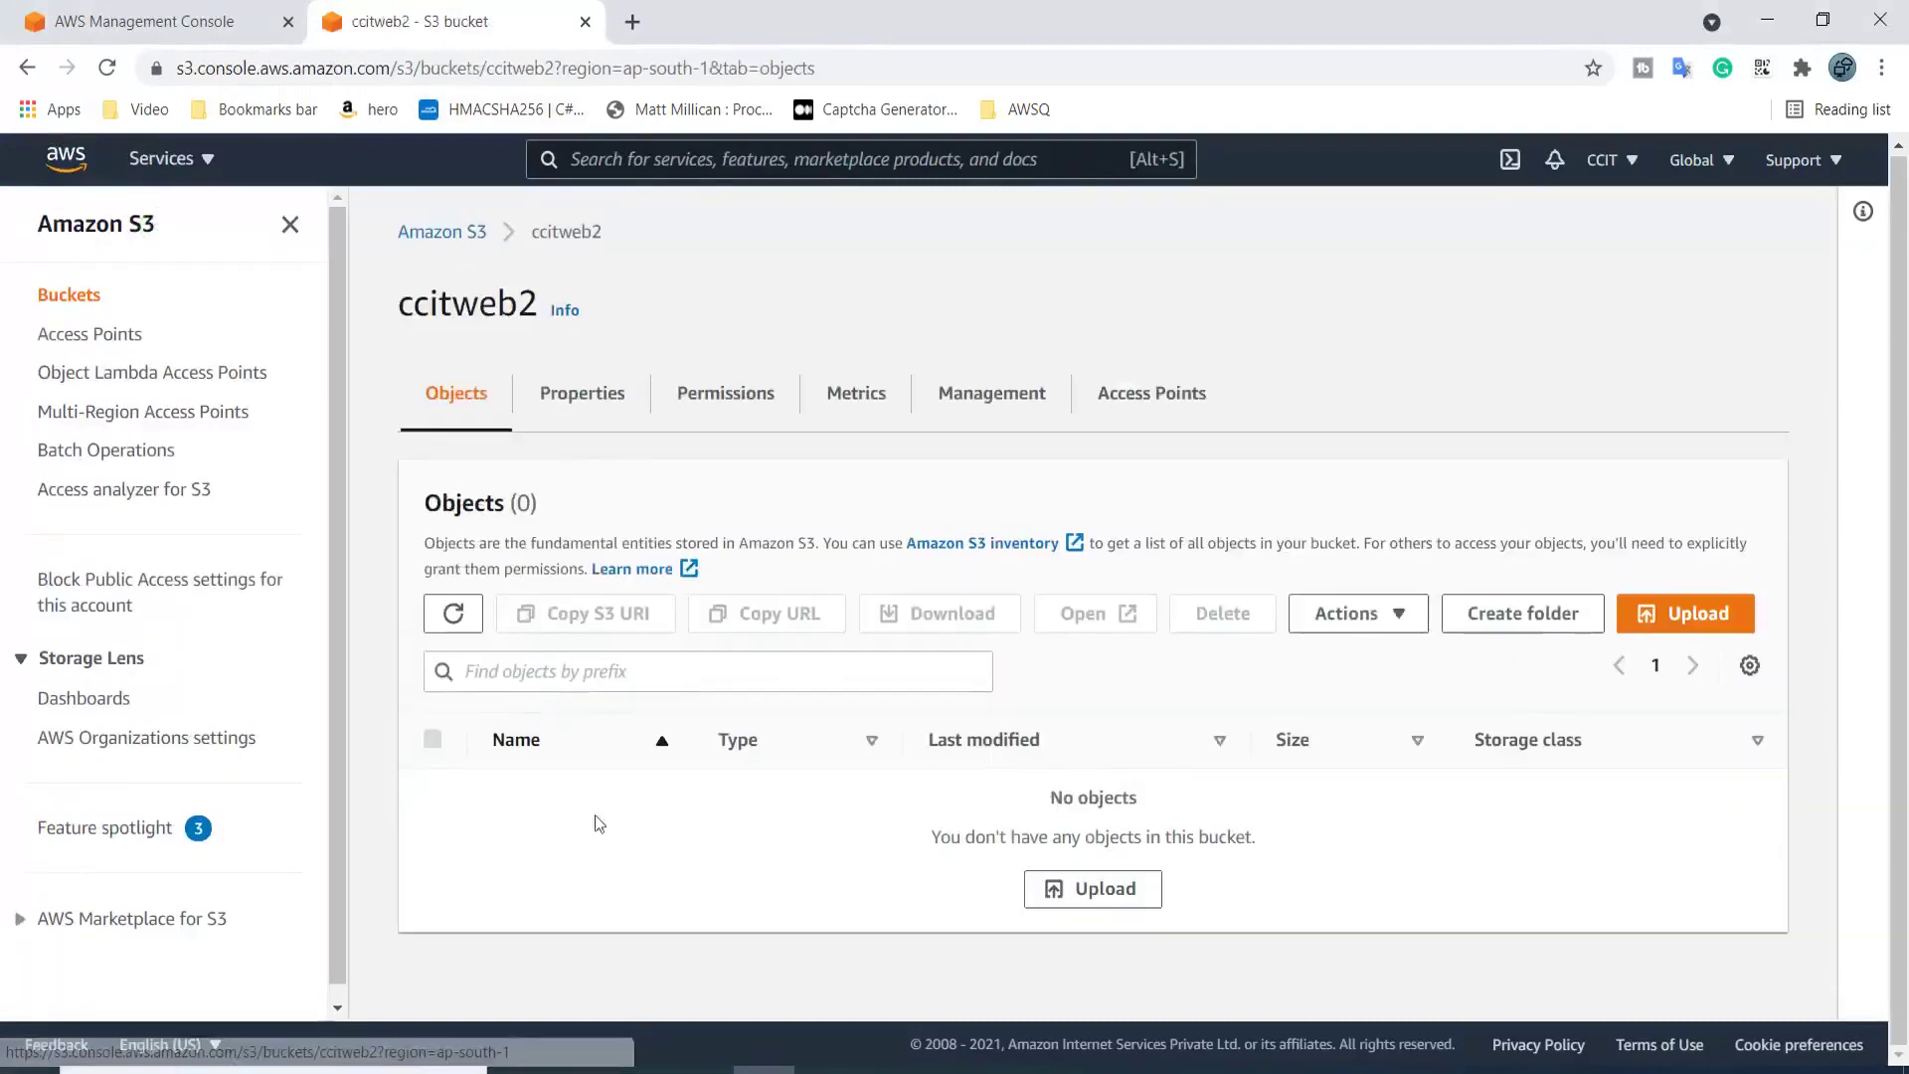
Add index.html from the Web2 folder to an upload for the ccitweb2 bucket
left_click(1093, 888)
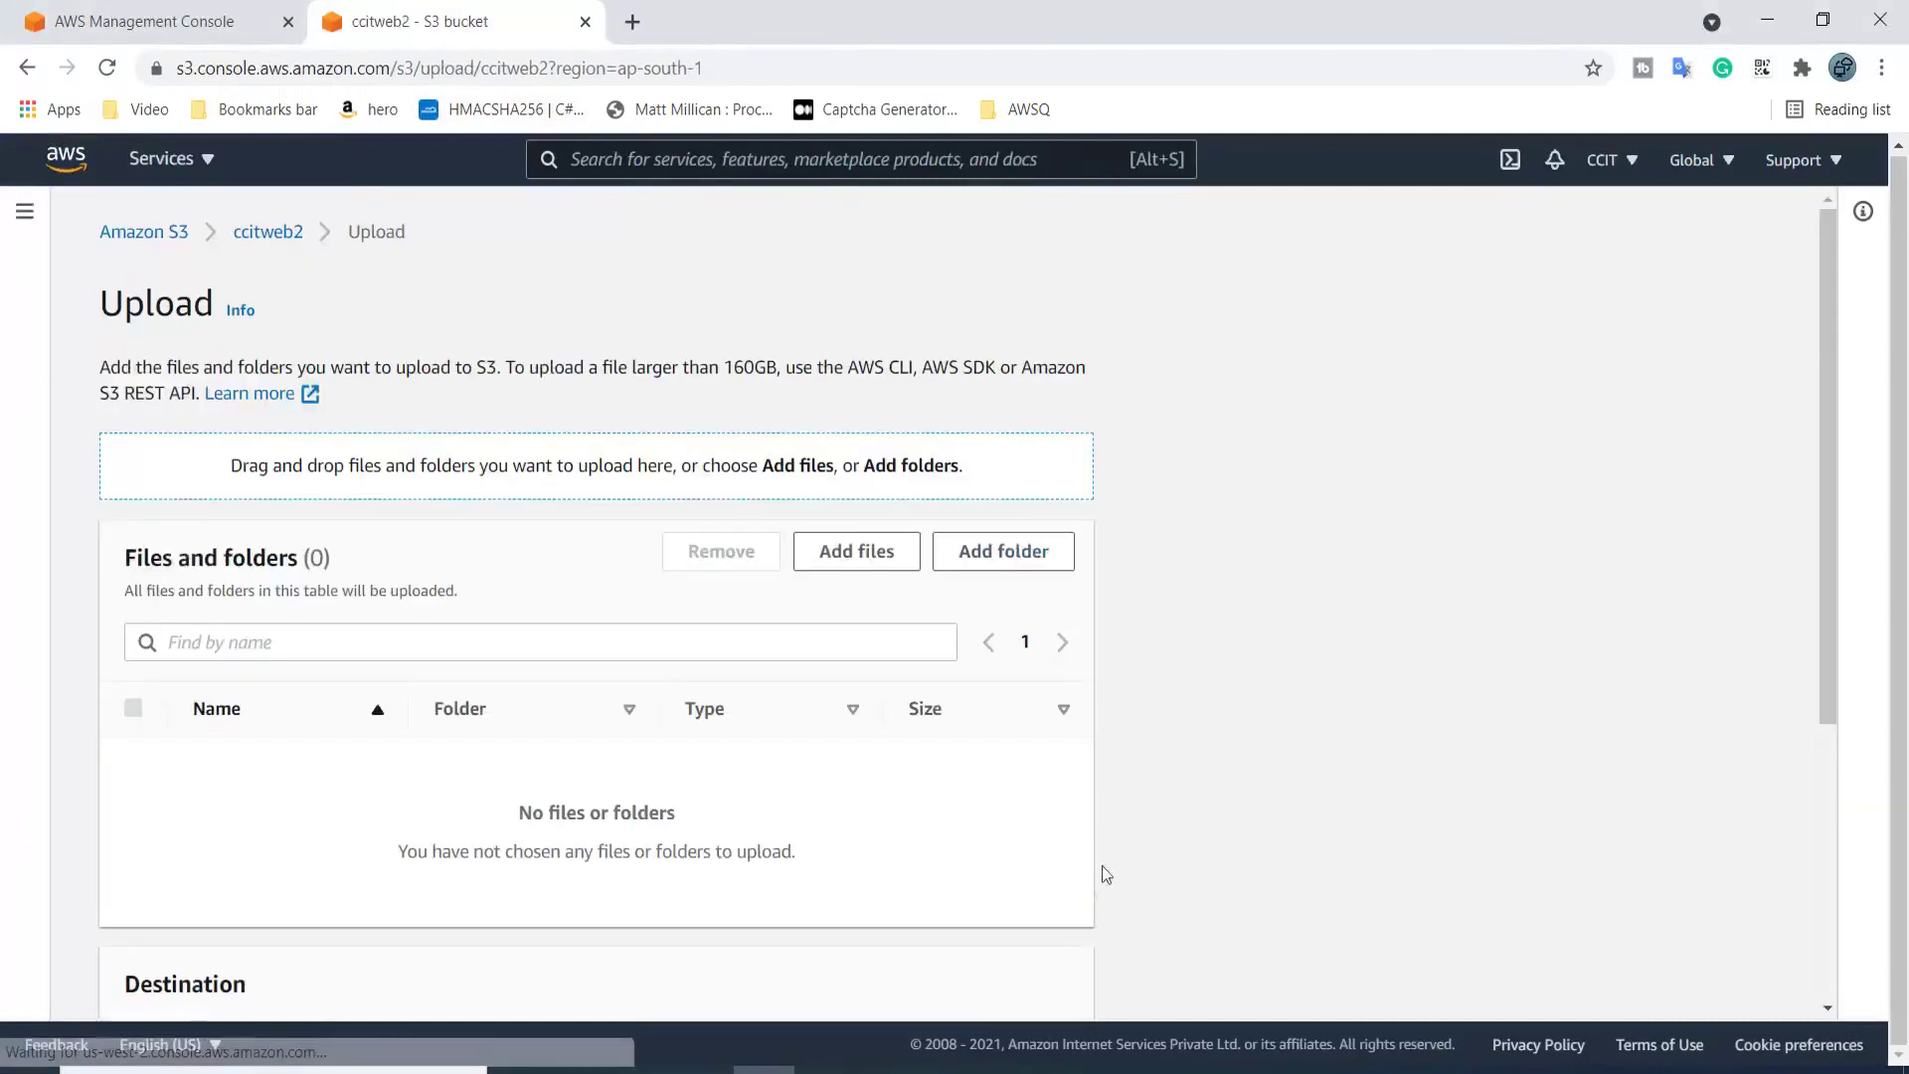
left_click(827, 563)
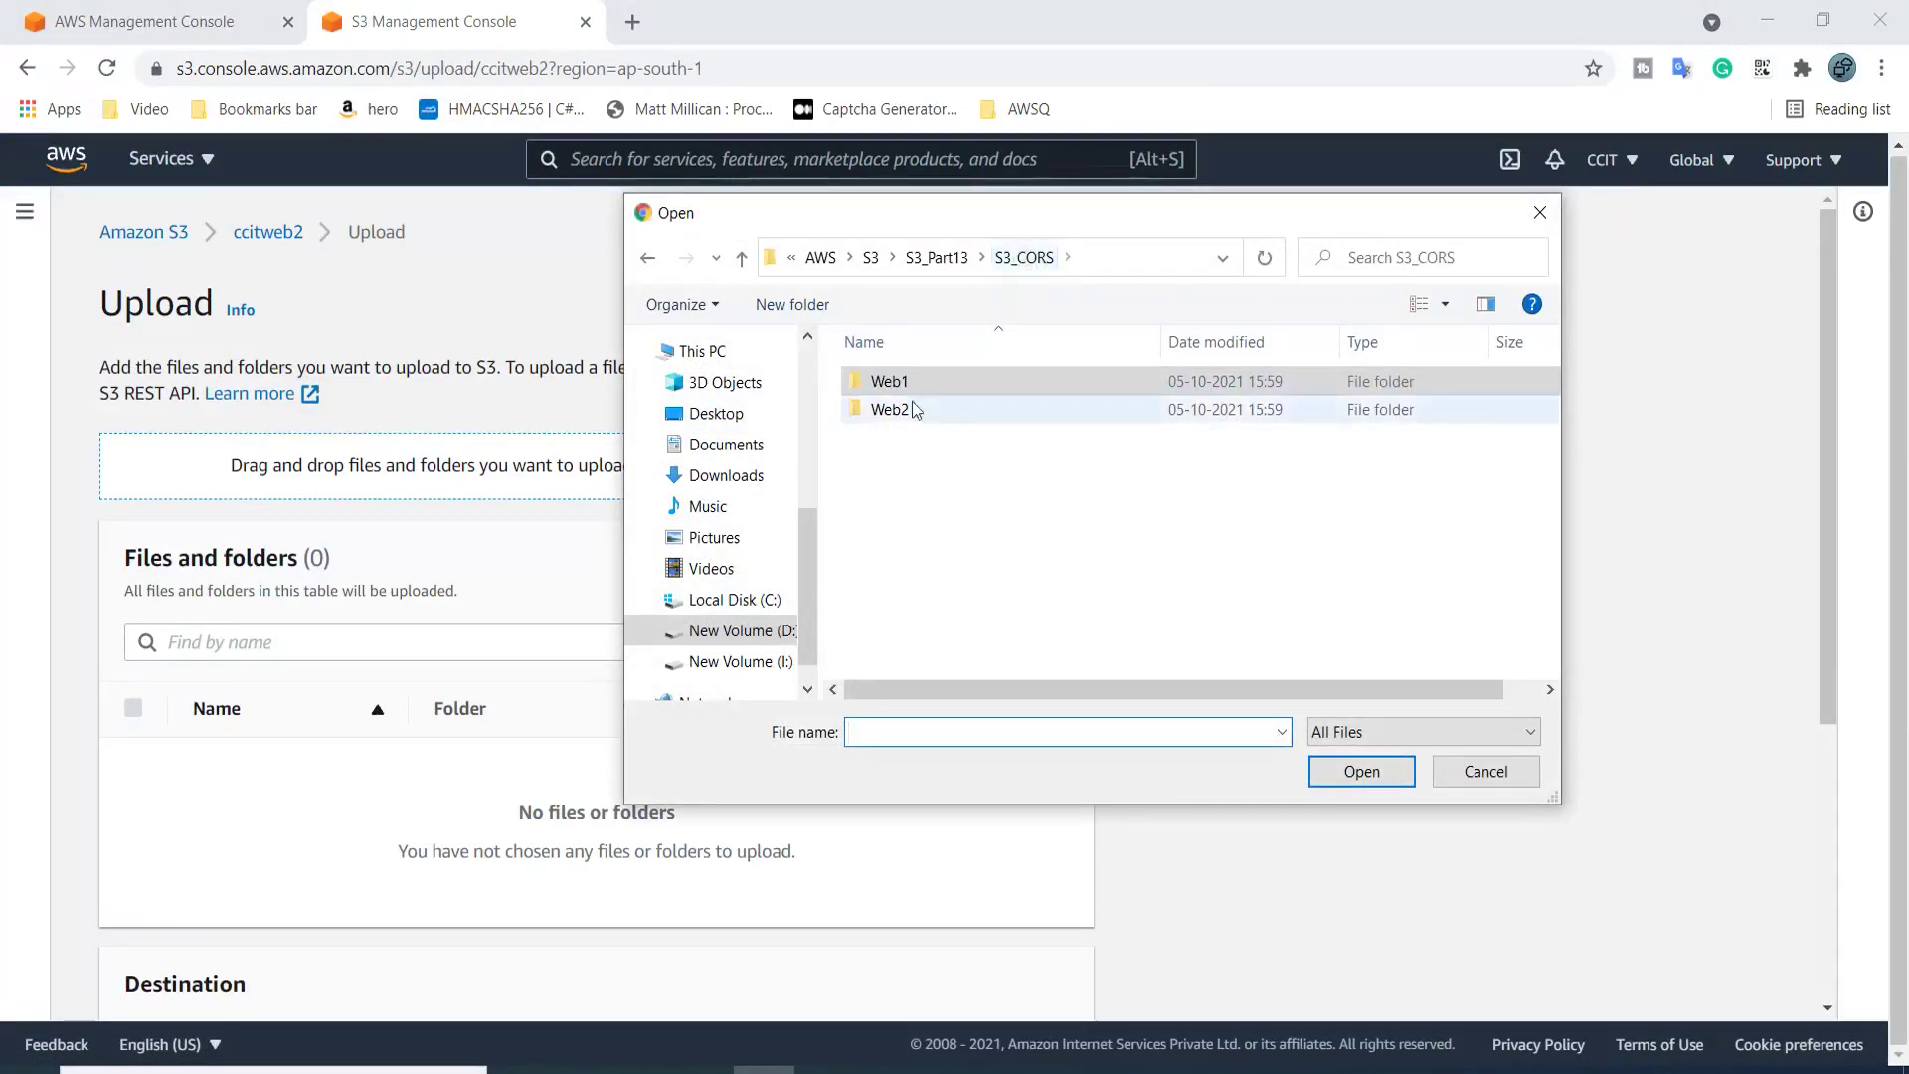
double_click(913, 406)
double_click(882, 392)
Grant public-read access to index.html, acknowledge the risk, and upload it to ccitweb2
scroll(508, 702, "down", 3)
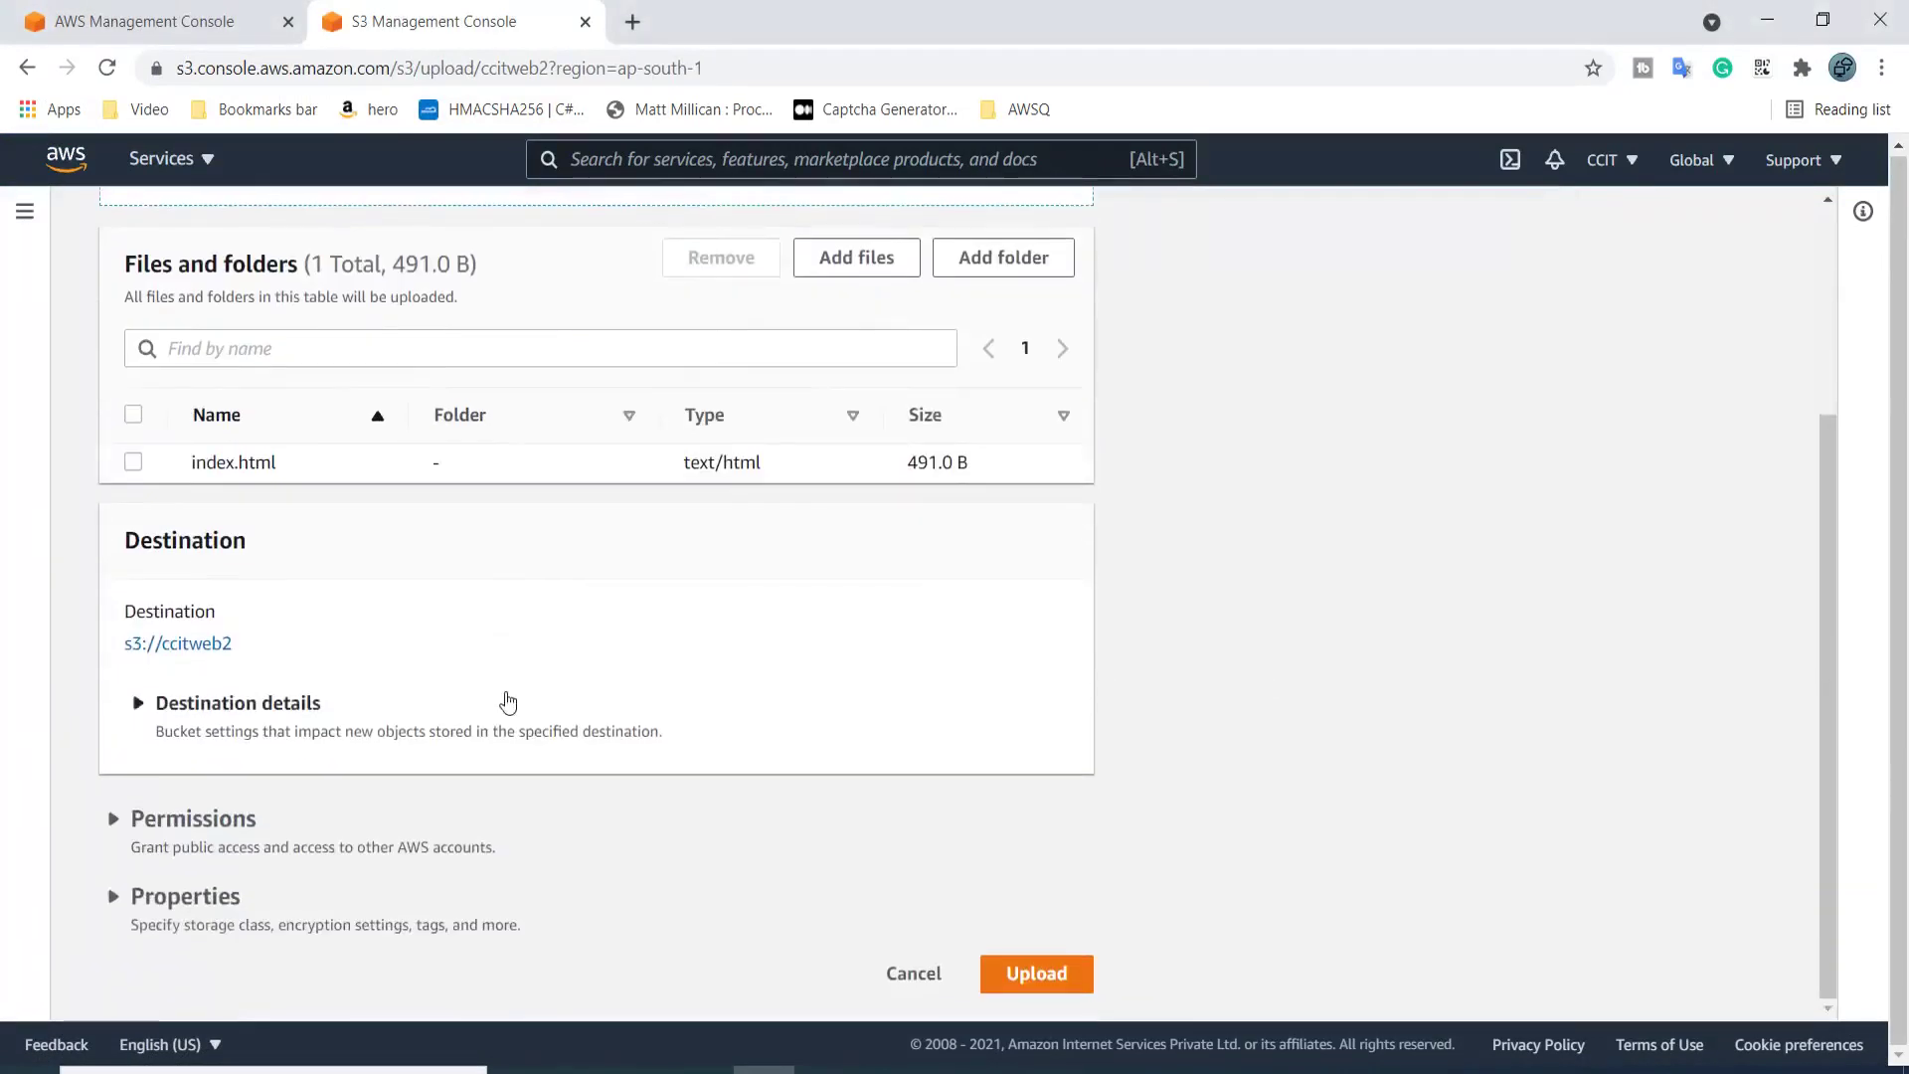
left_click(118, 823)
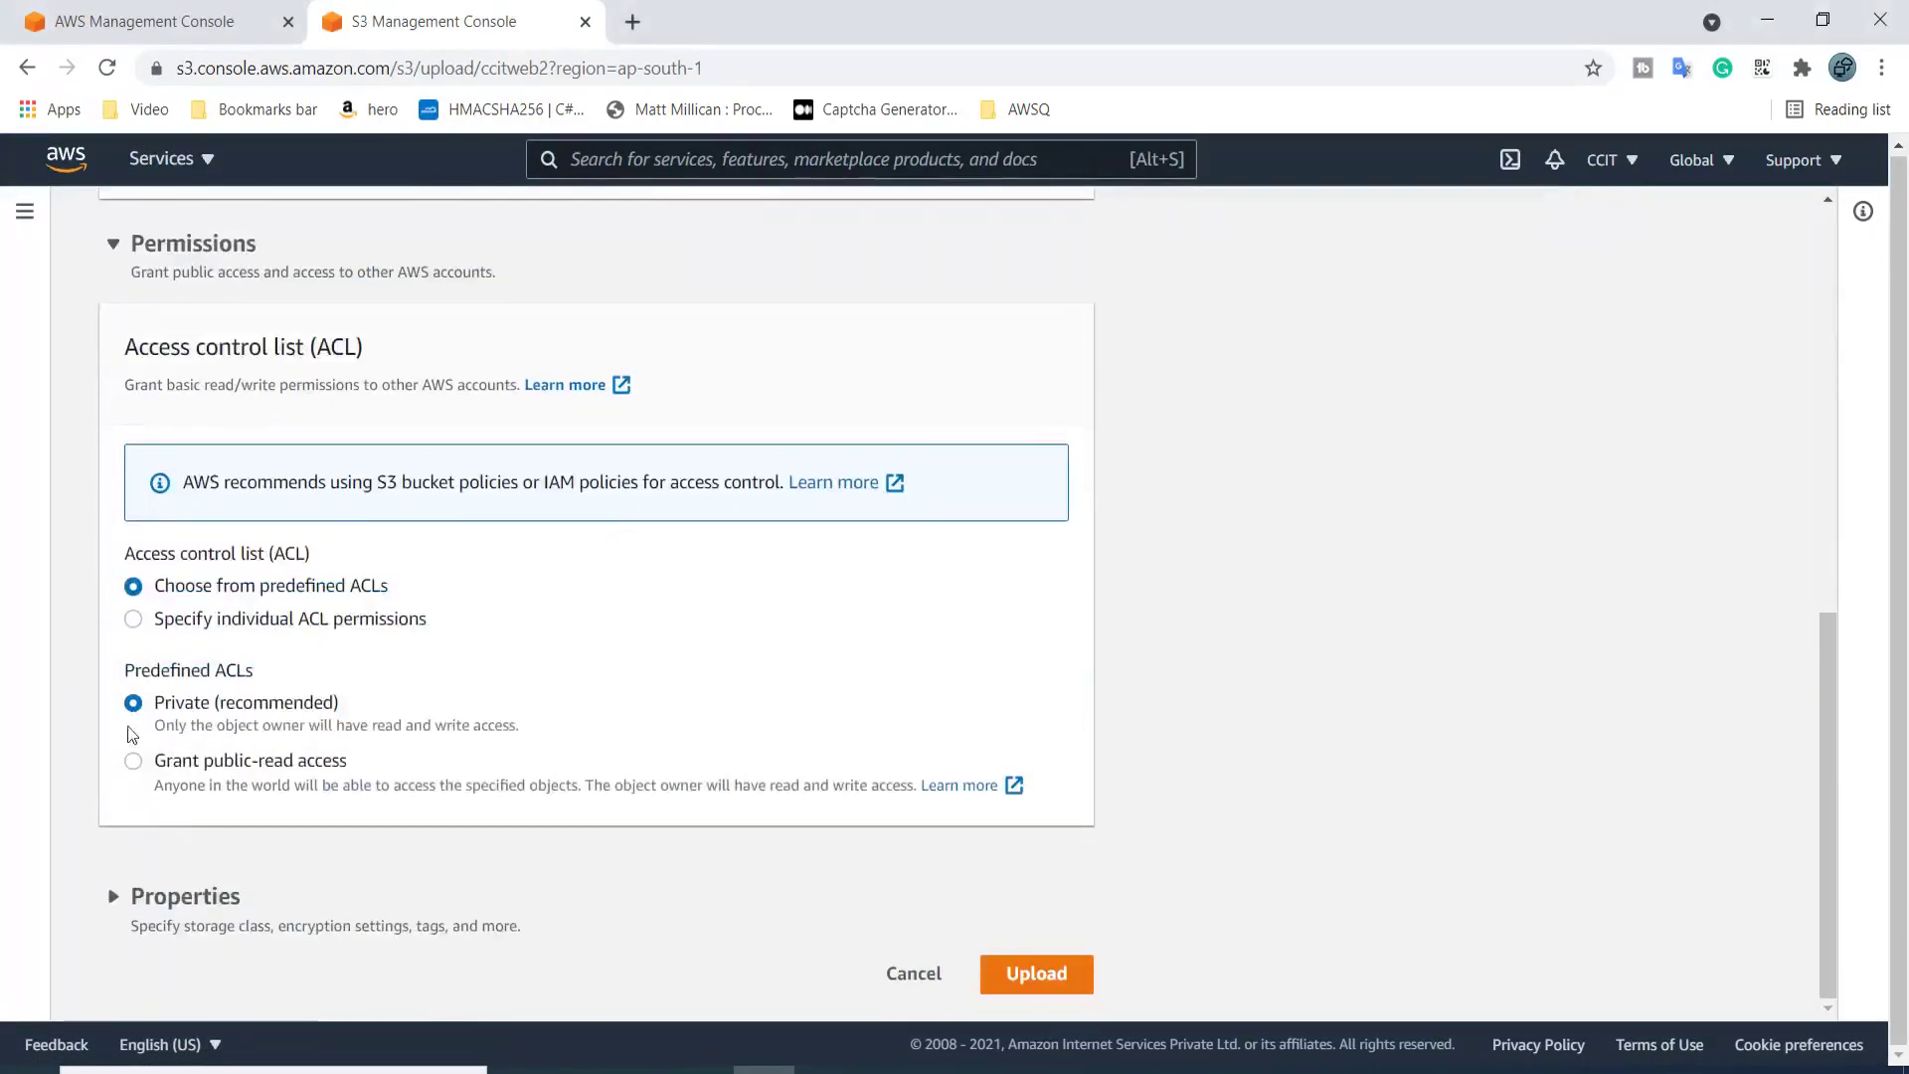
left_click(133, 760)
left_click(214, 938)
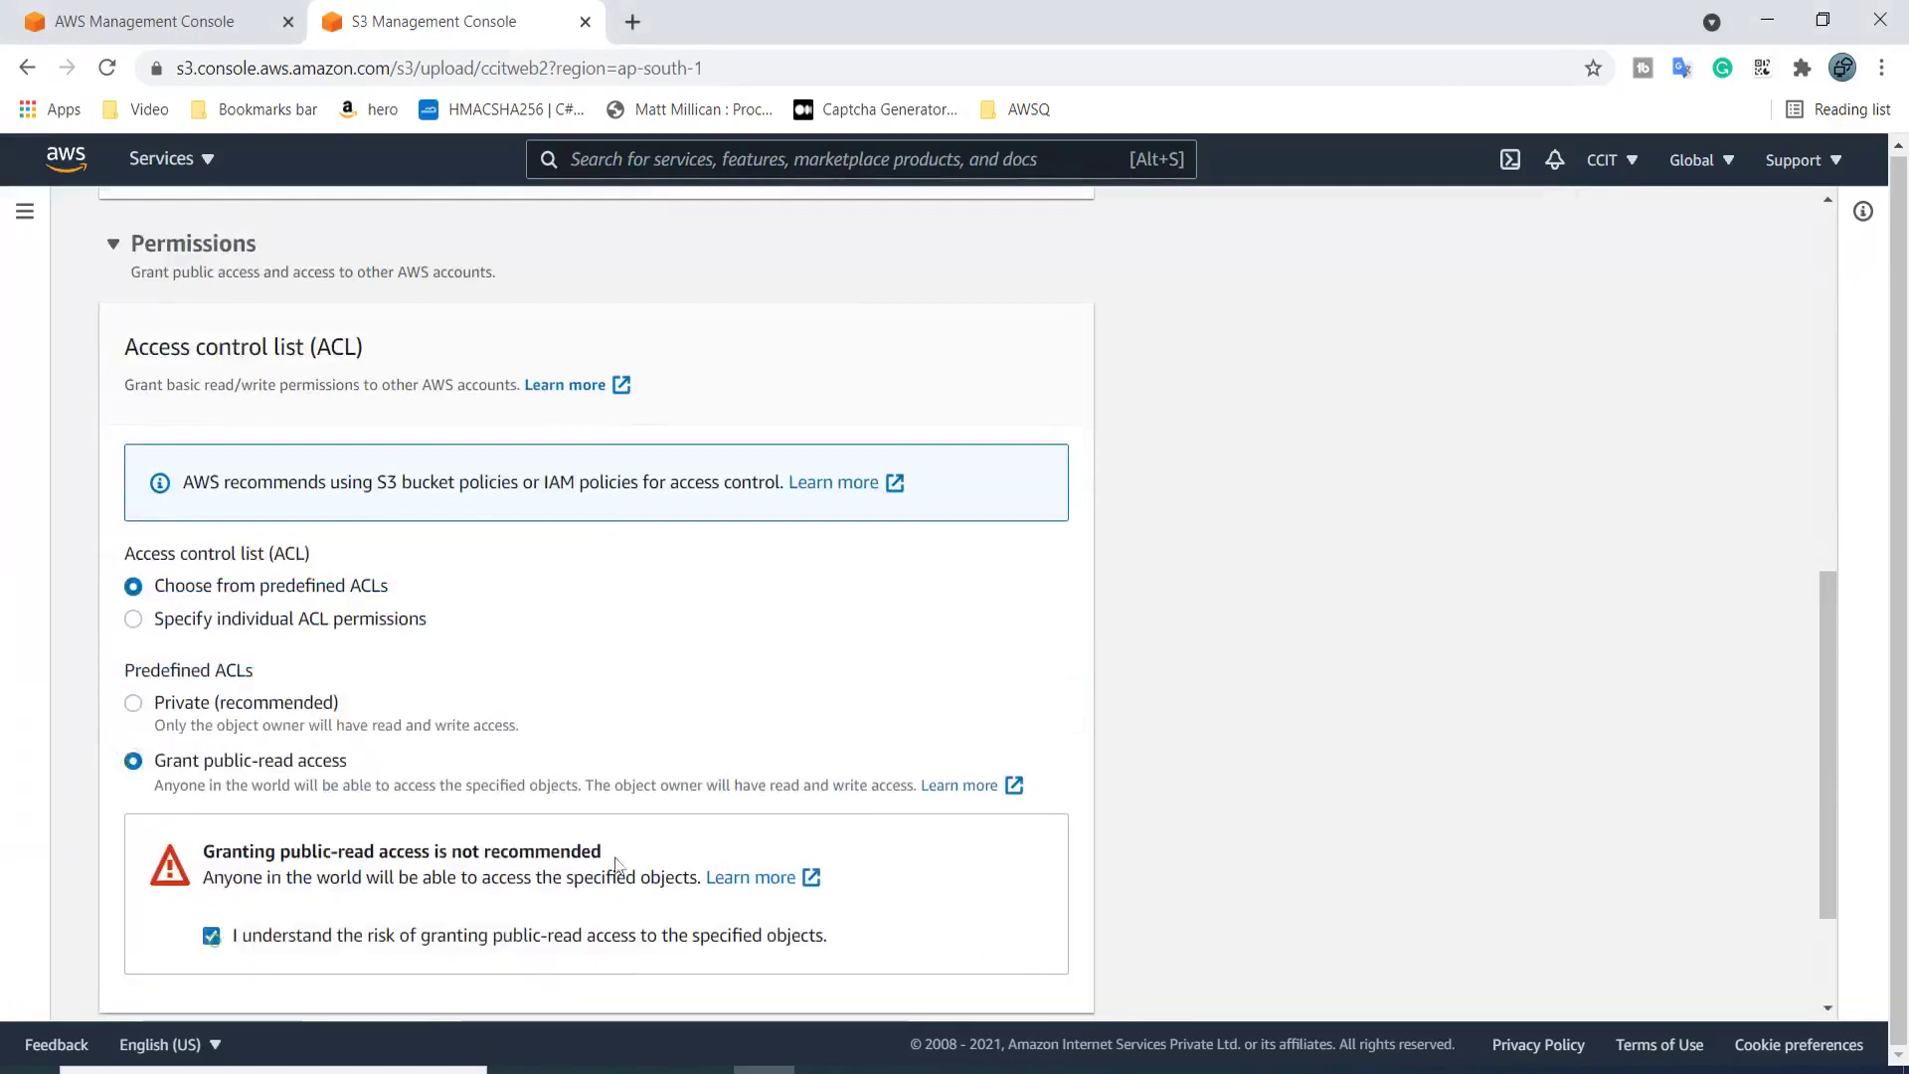
scroll(1042, 995, "down", 2)
left_click(1039, 976)
left_click(1766, 334)
Load ccitweb2's index.html in a new browser tab through its copied object URL
left_click(261, 763)
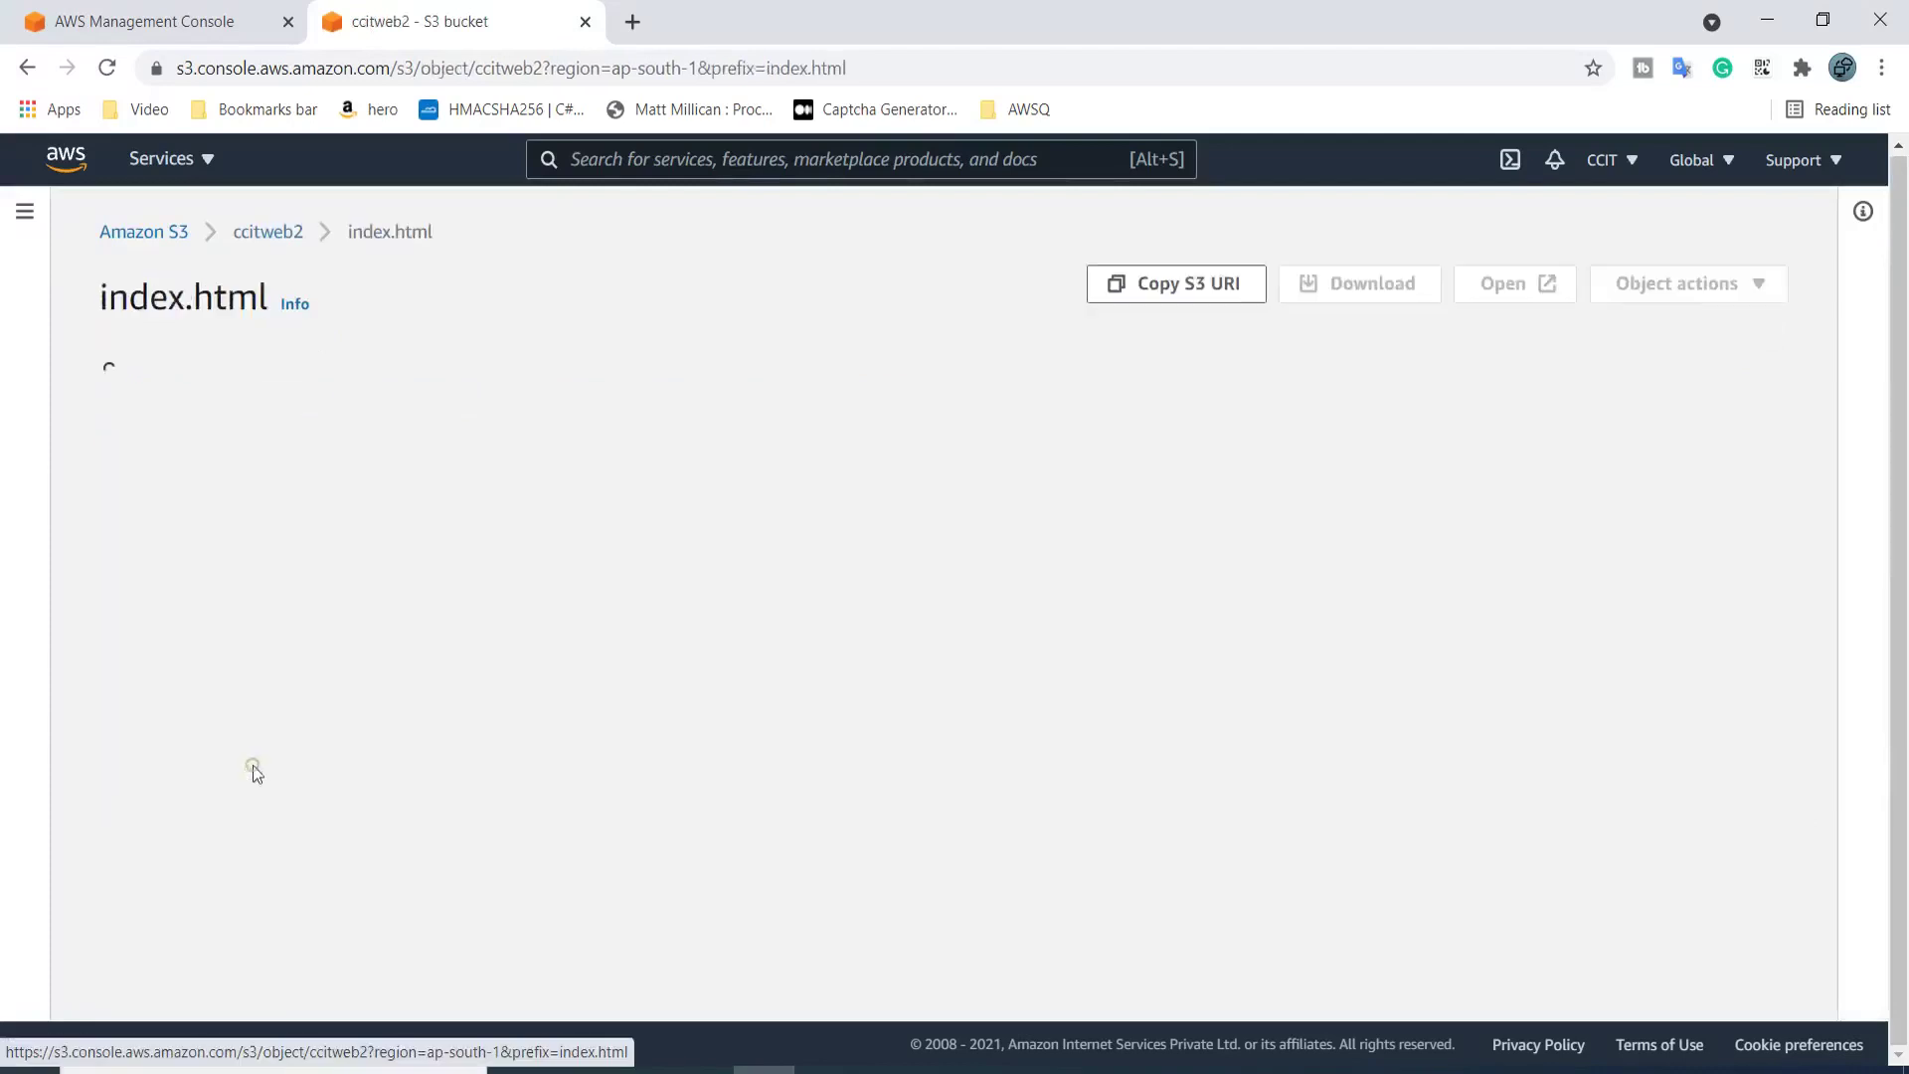
left_click(977, 897)
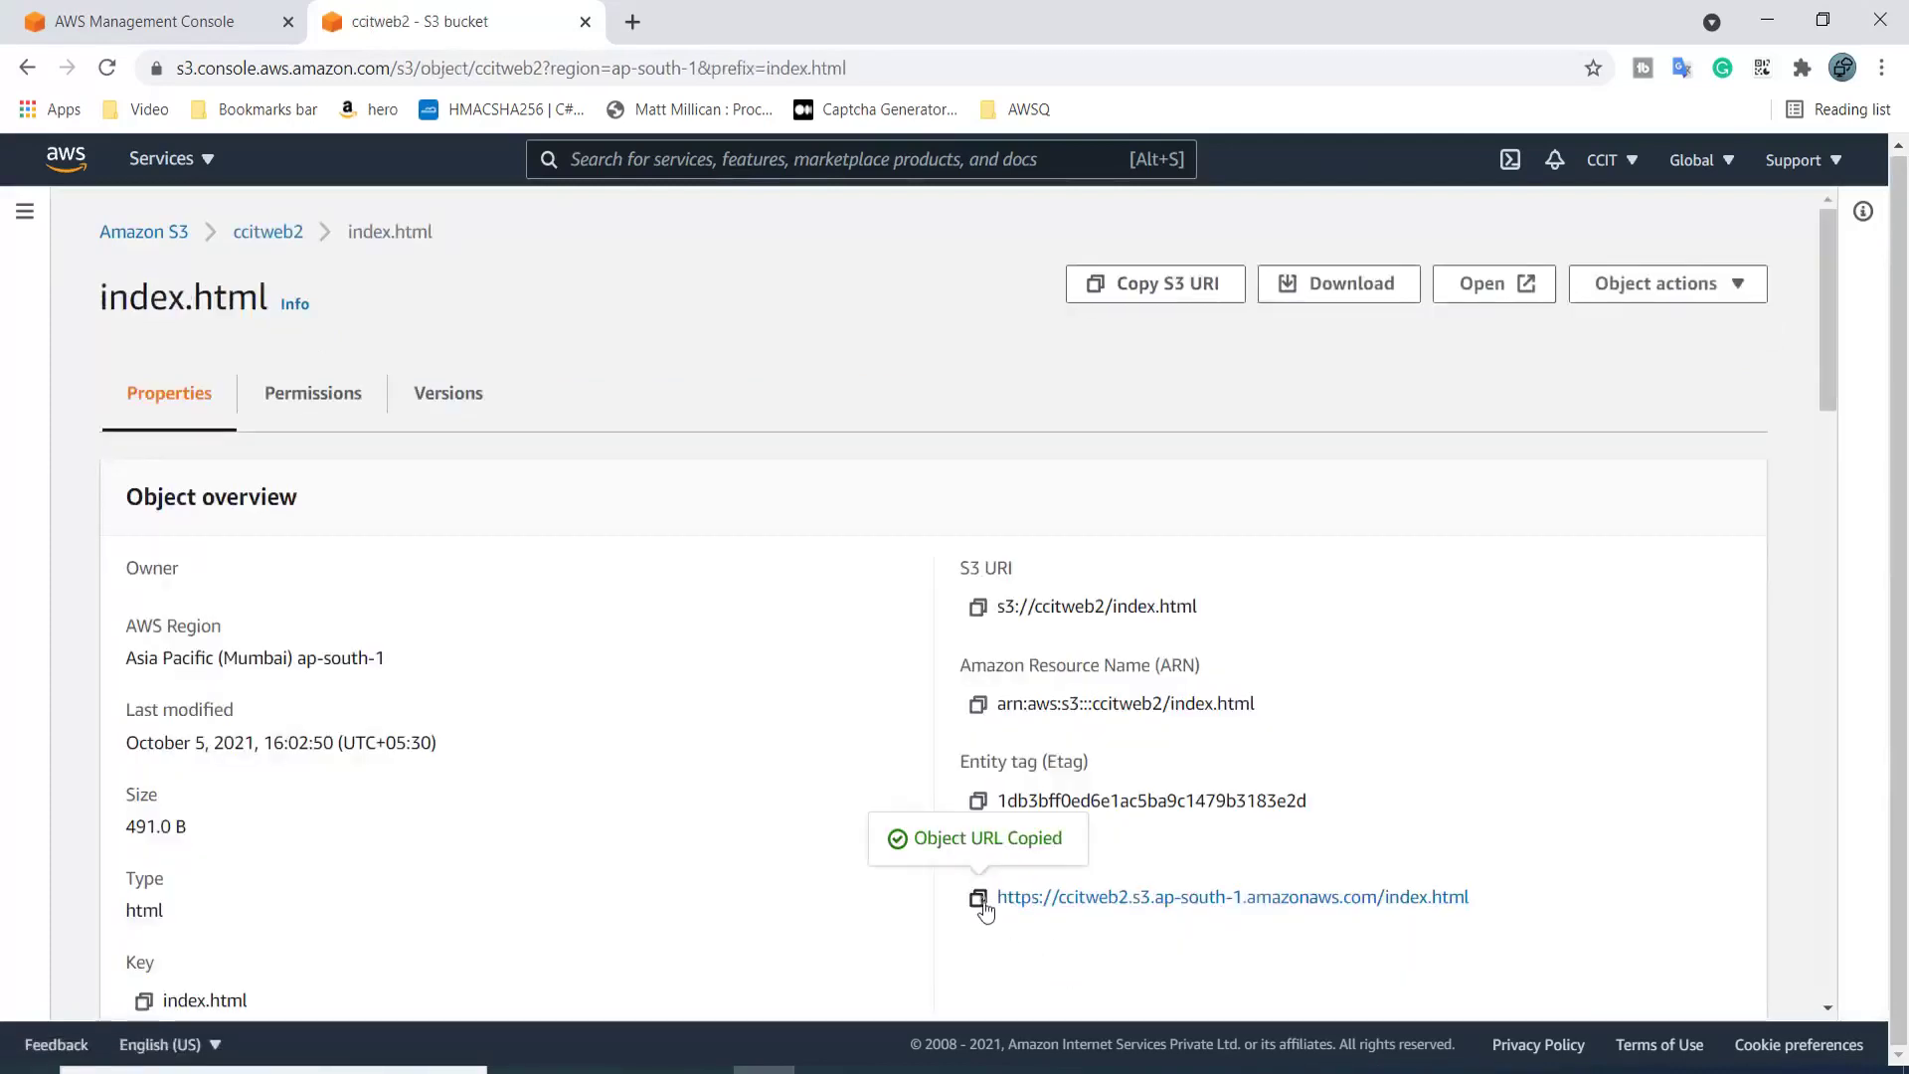
left_click(633, 22)
key("ctrl+v")
key("Return")
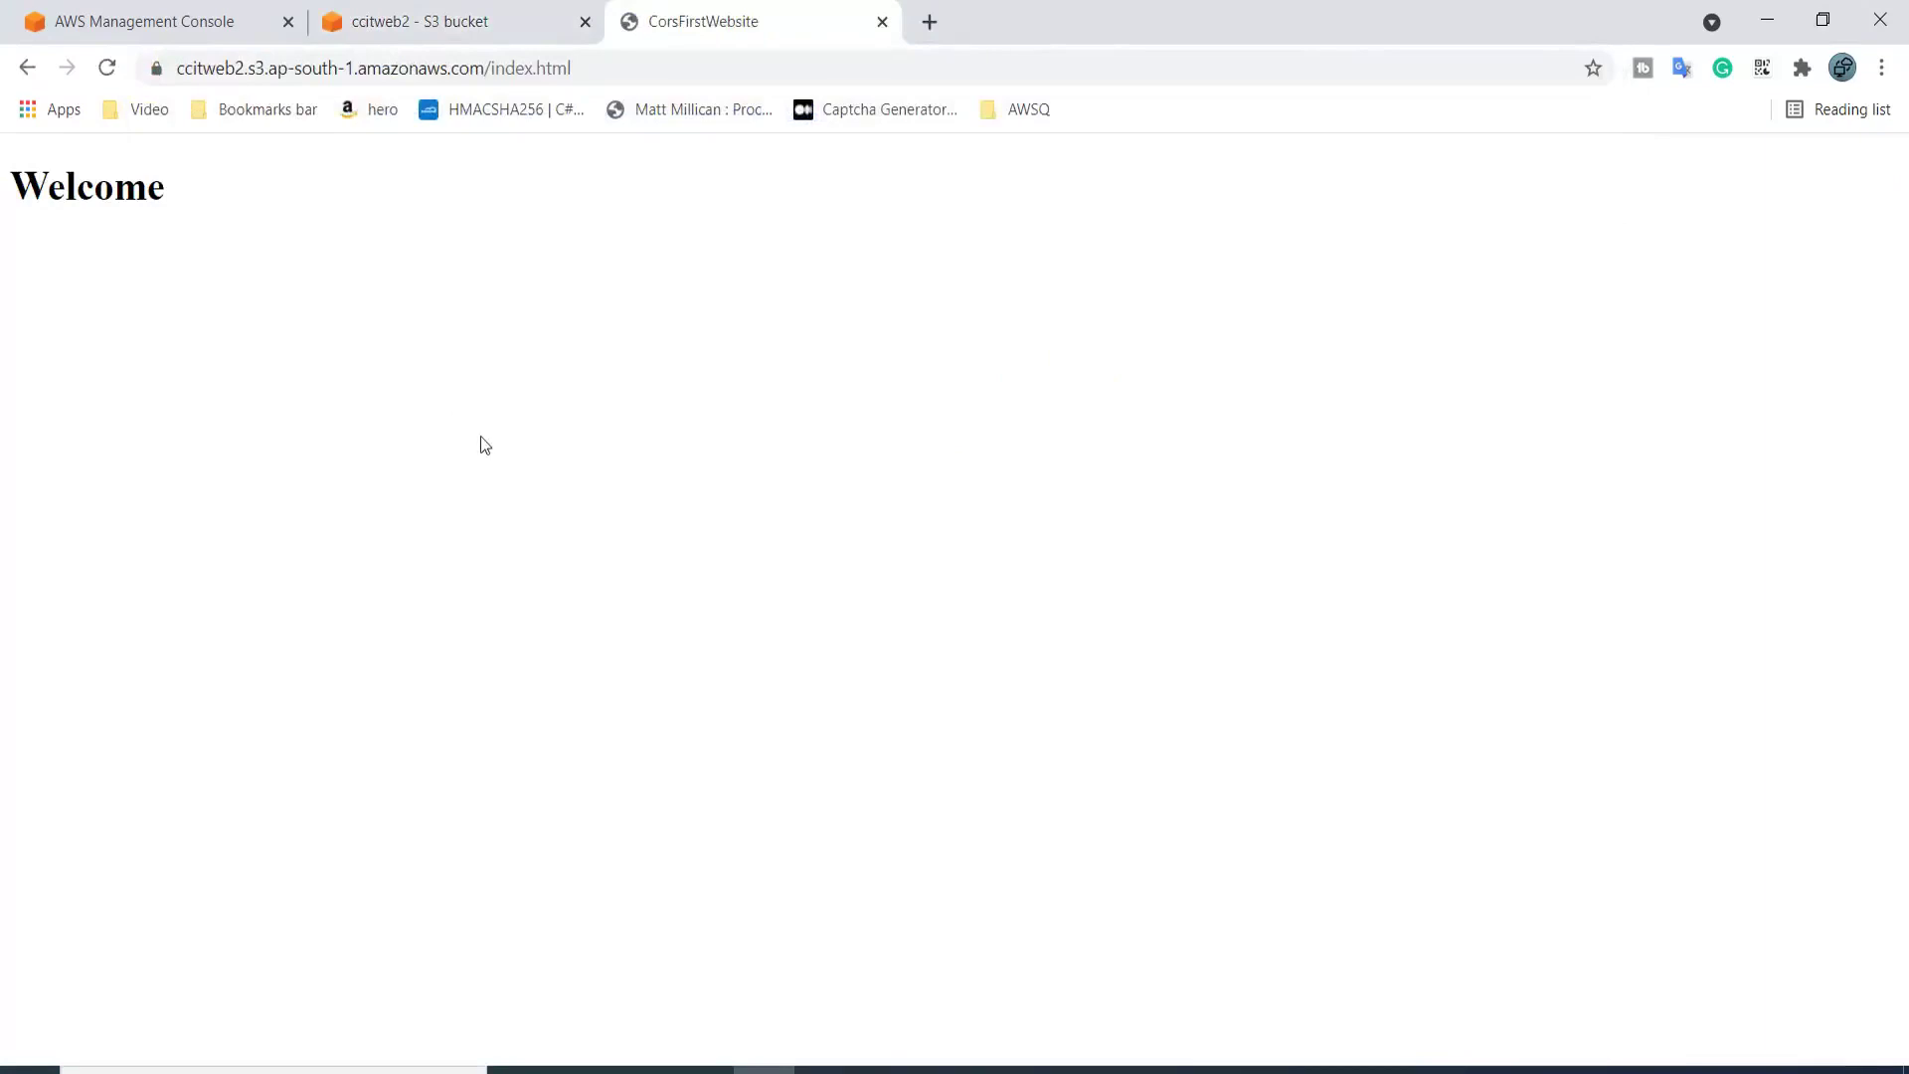
Reopen index.html from the Web2 folder in Notepad++
left_click(702, 1069)
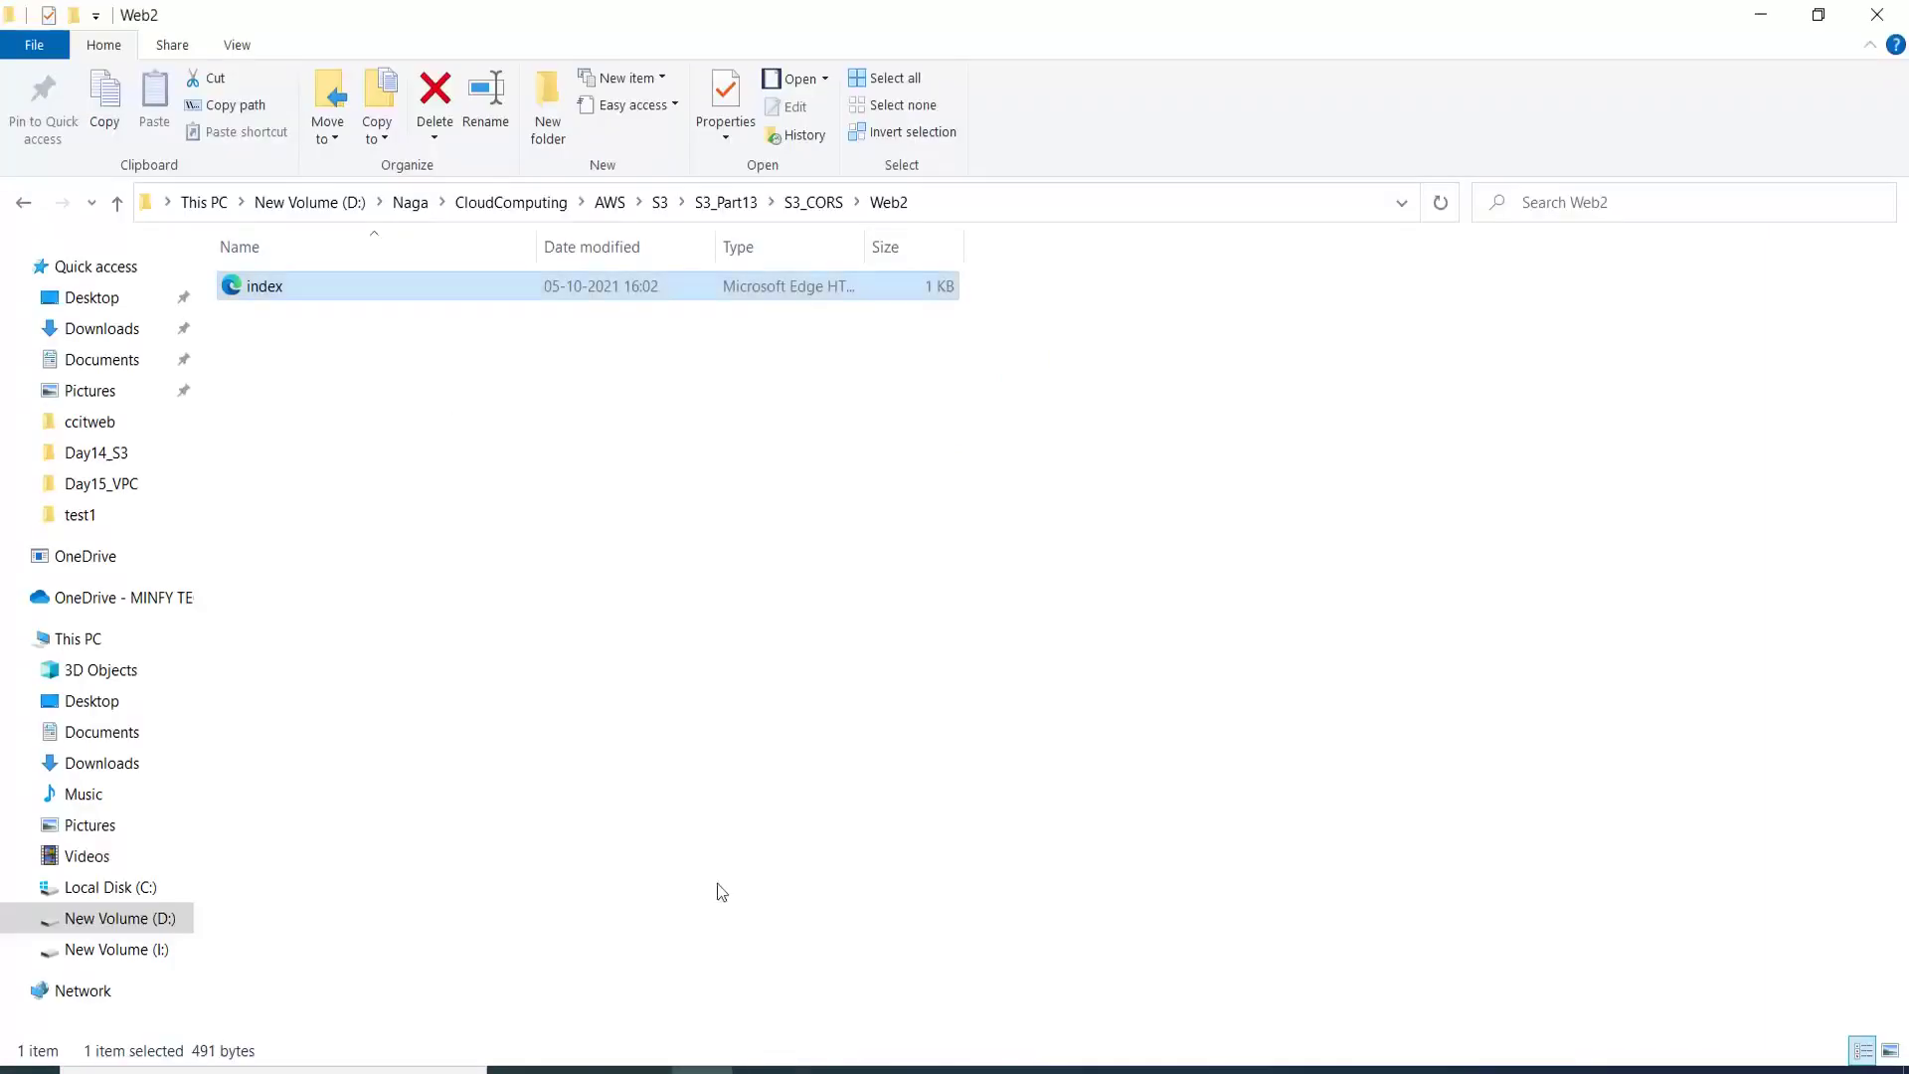
right_click(296, 298)
left_click(139, 402)
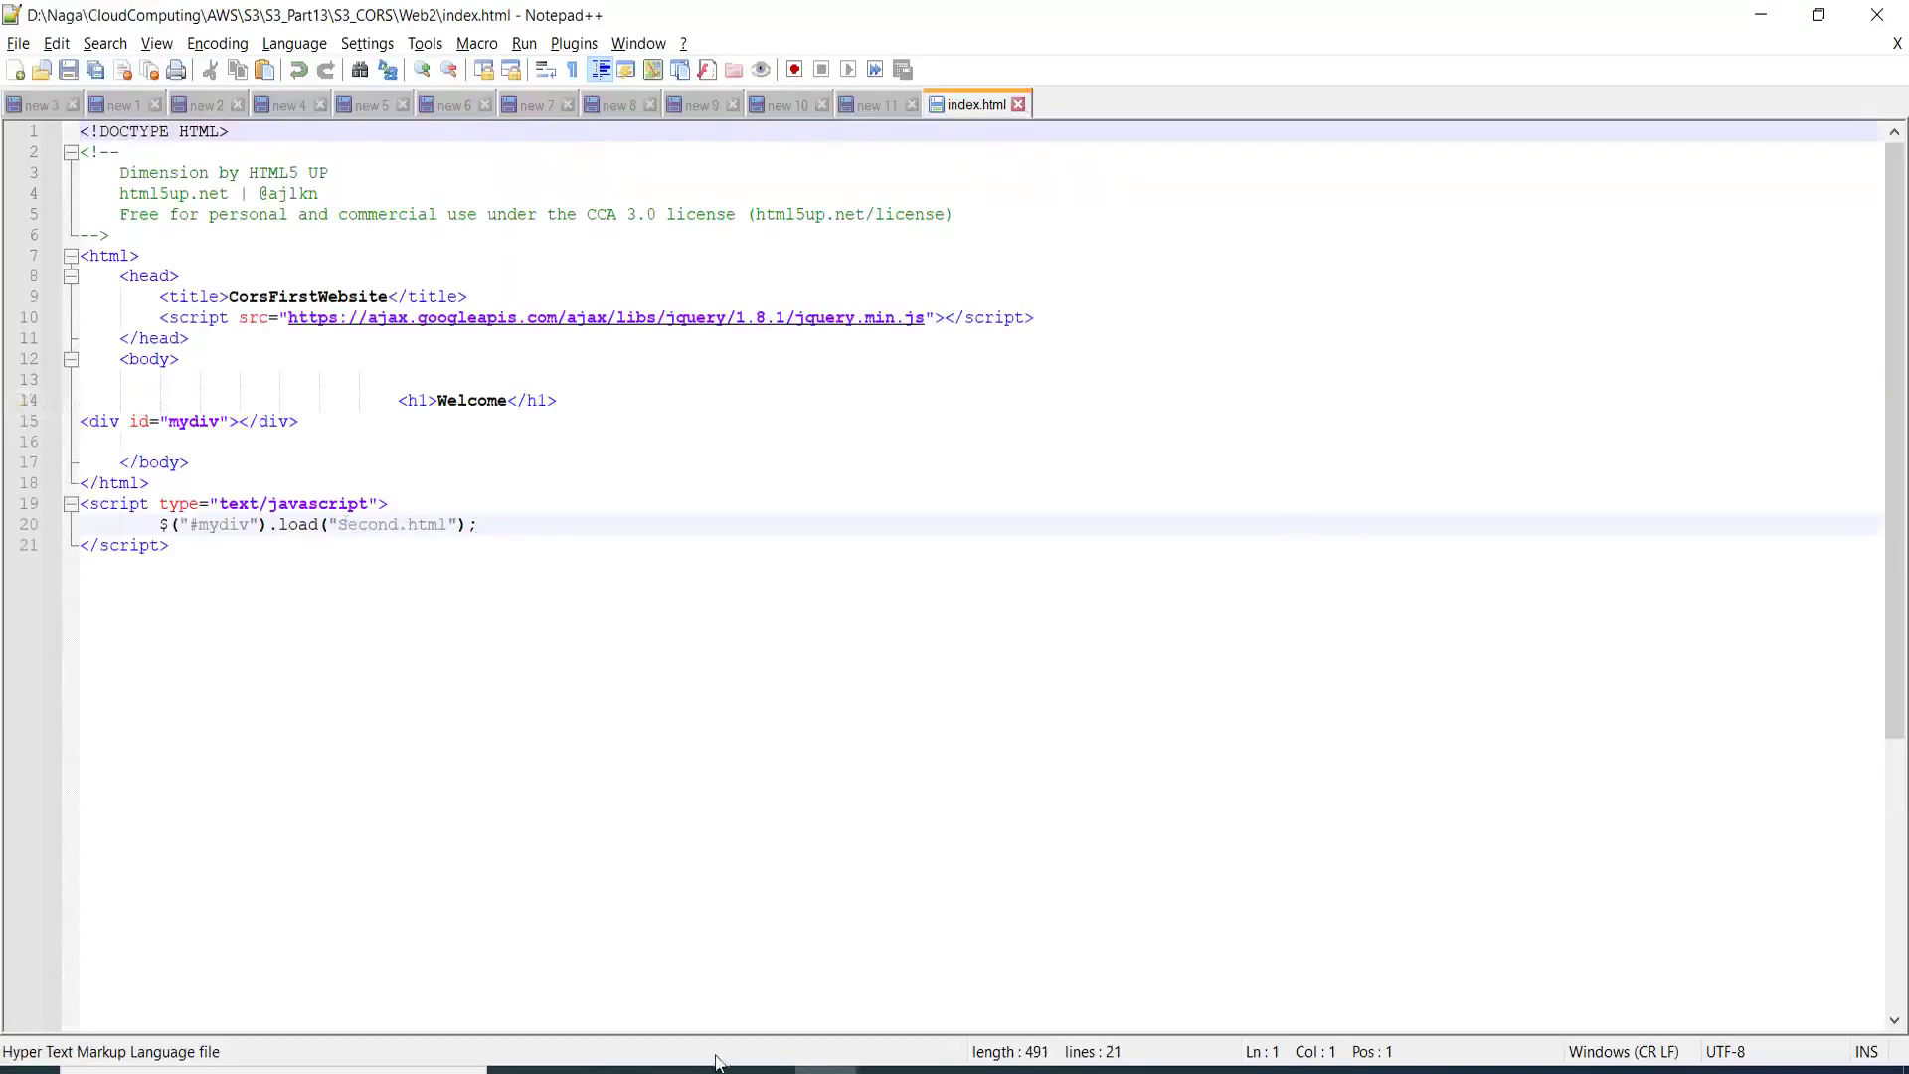
In the browser, open Second.html from the ccitweb1 bucket by its object URL, copy its address, and close that page
left_click(764, 1069)
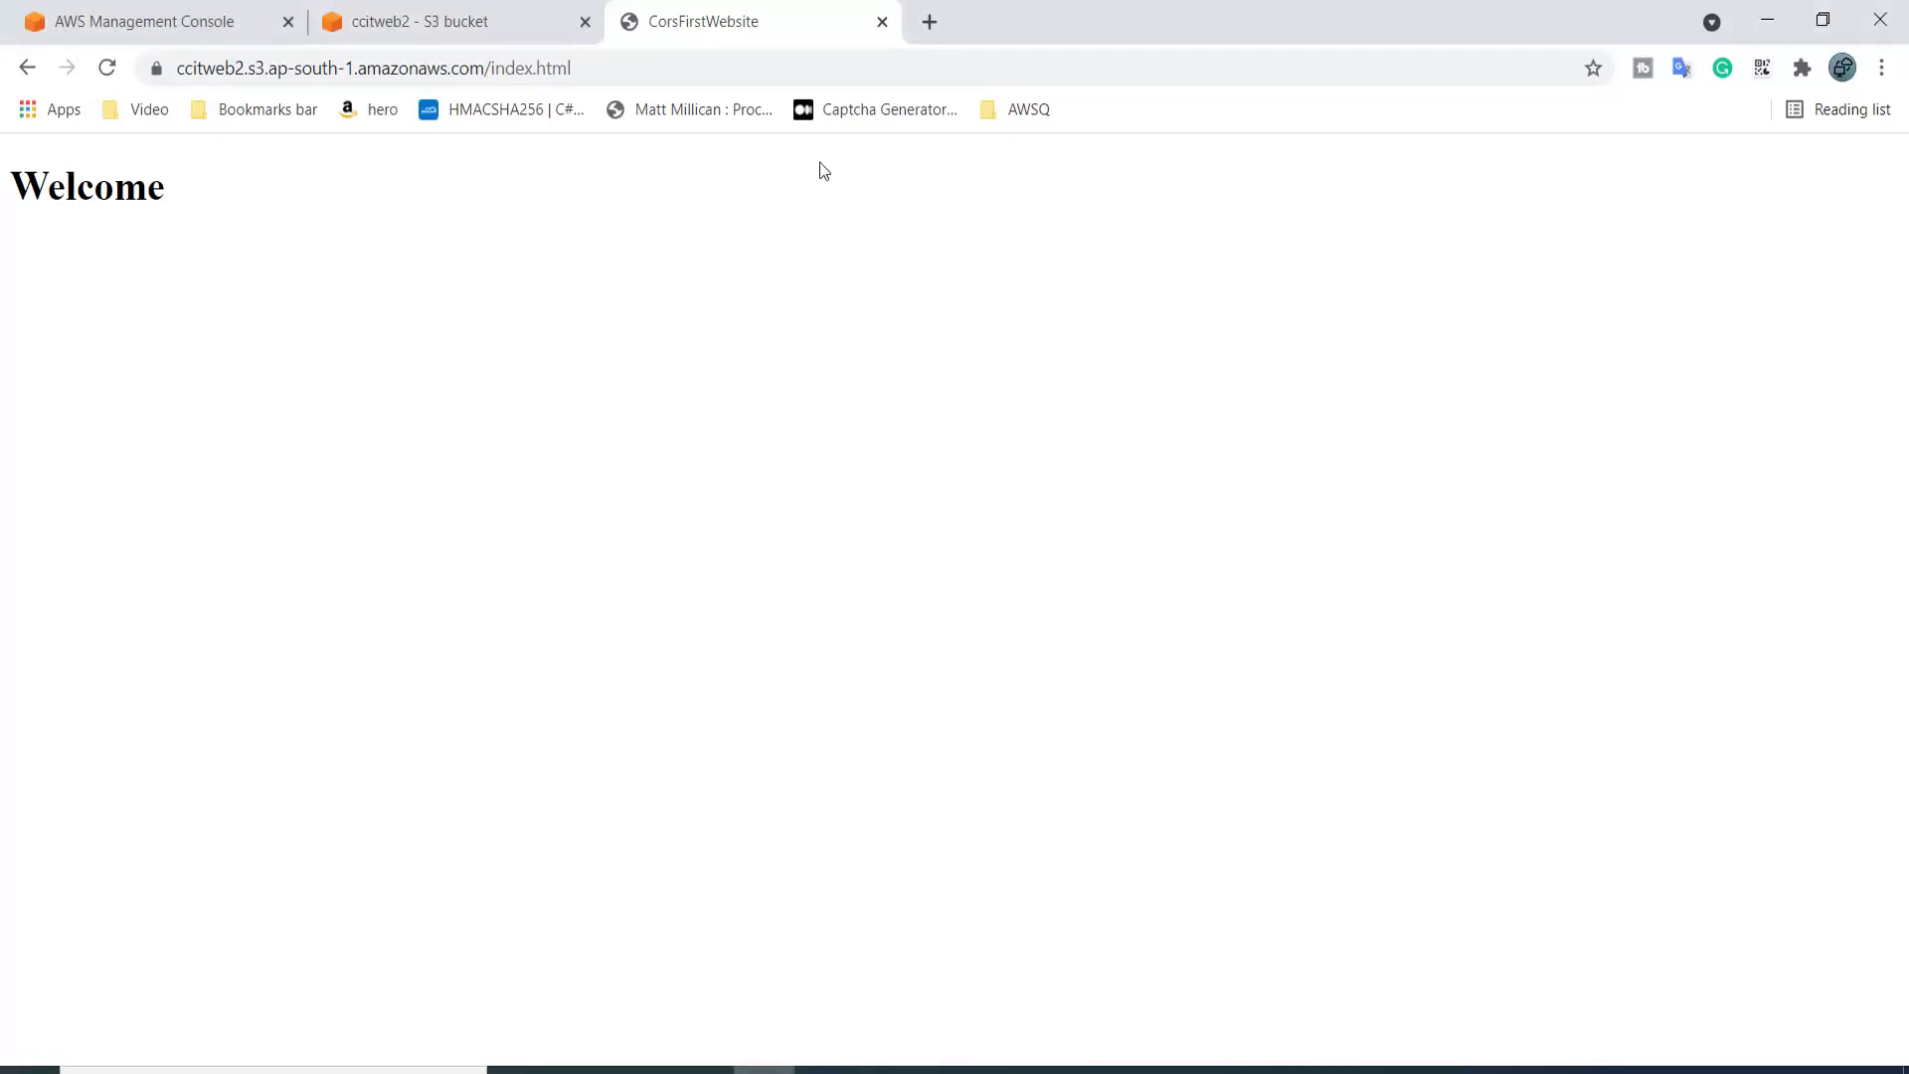
left_click(513, 12)
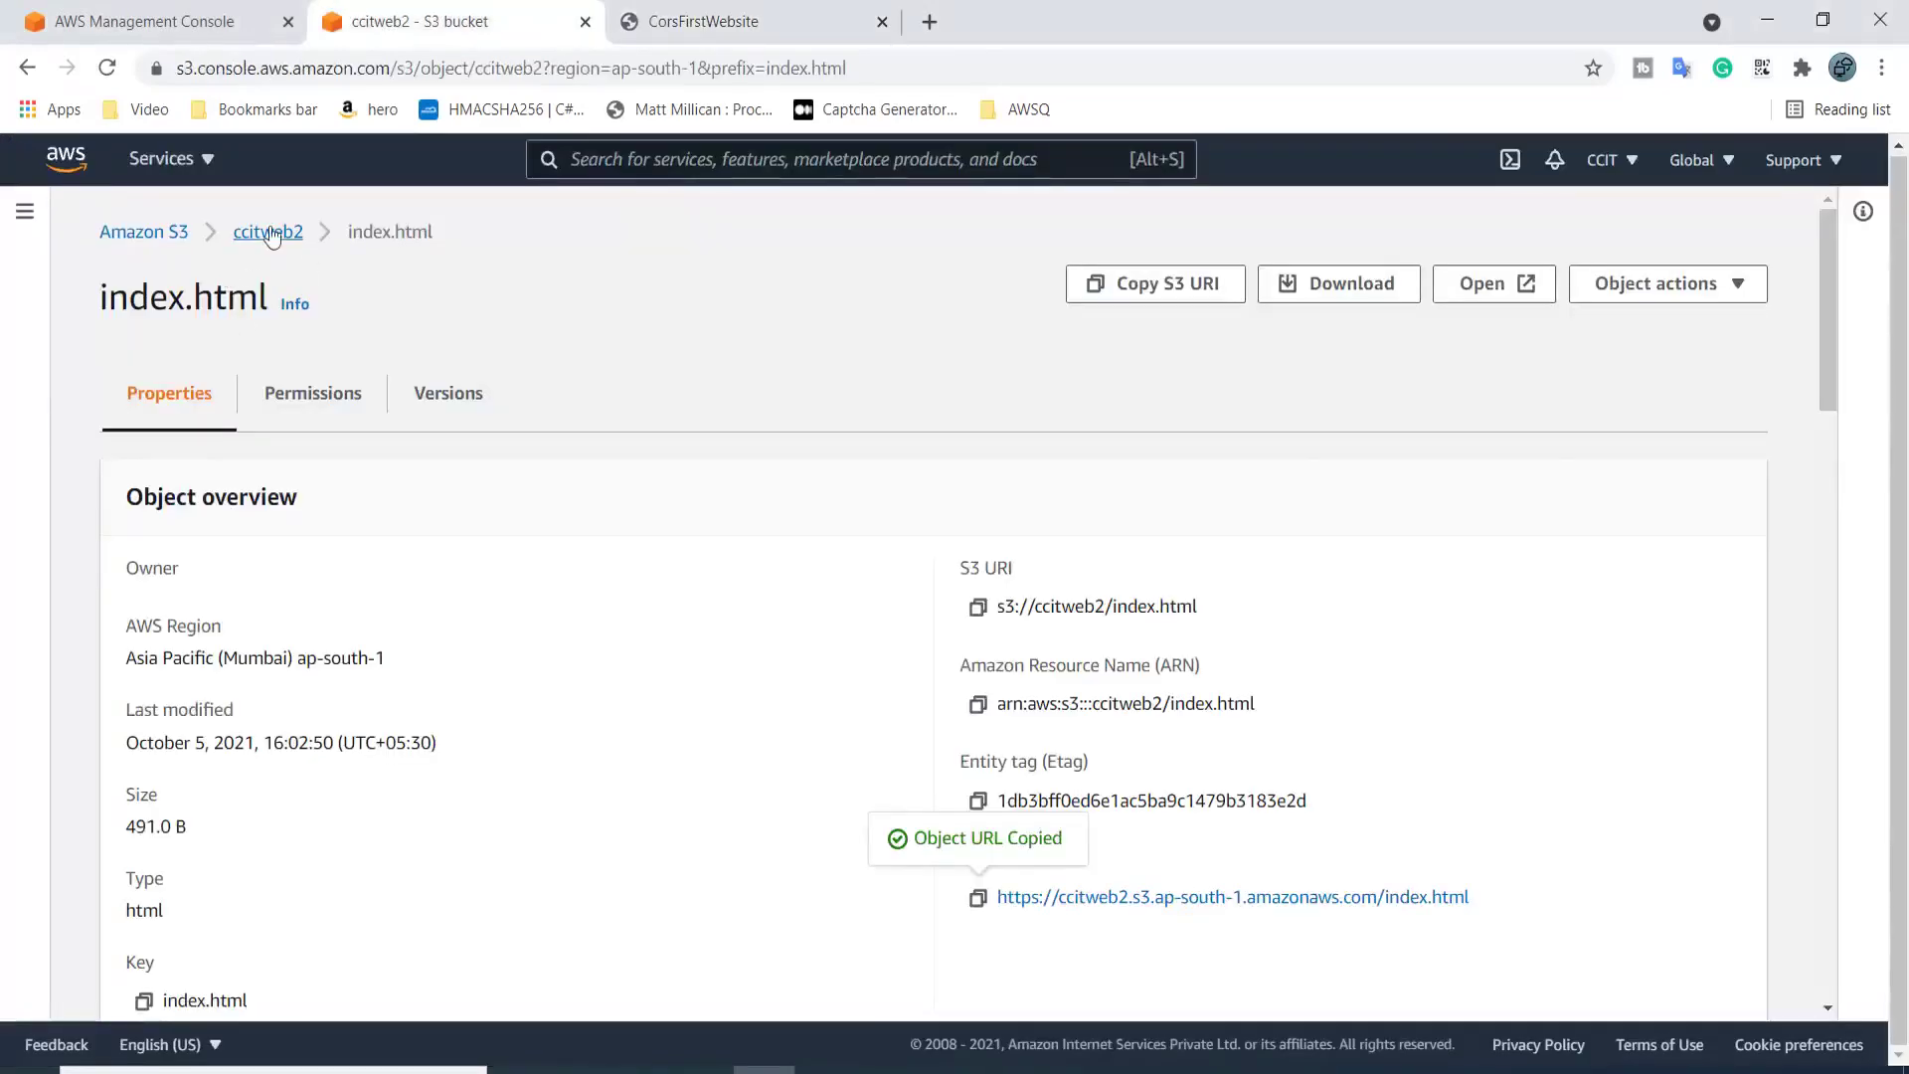
left_click(144, 232)
left_click(527, 669)
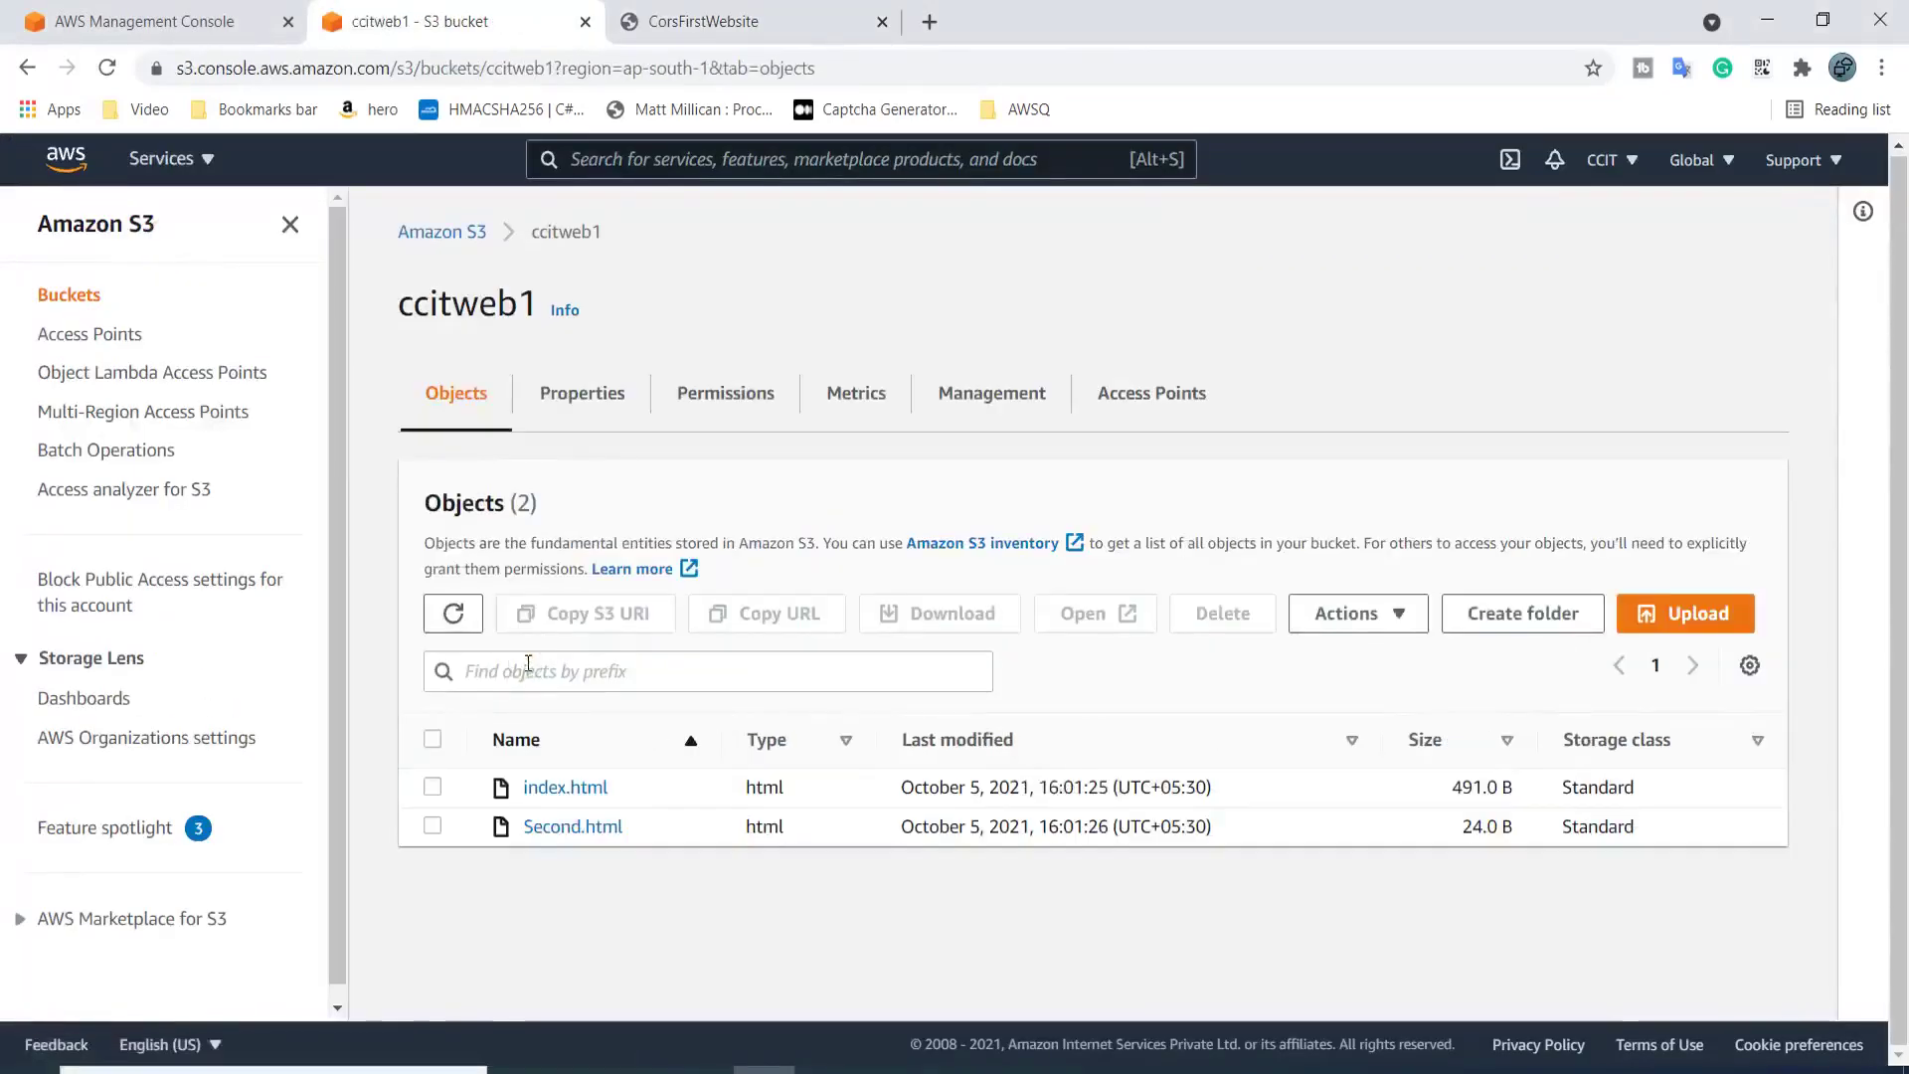
left_click(554, 827)
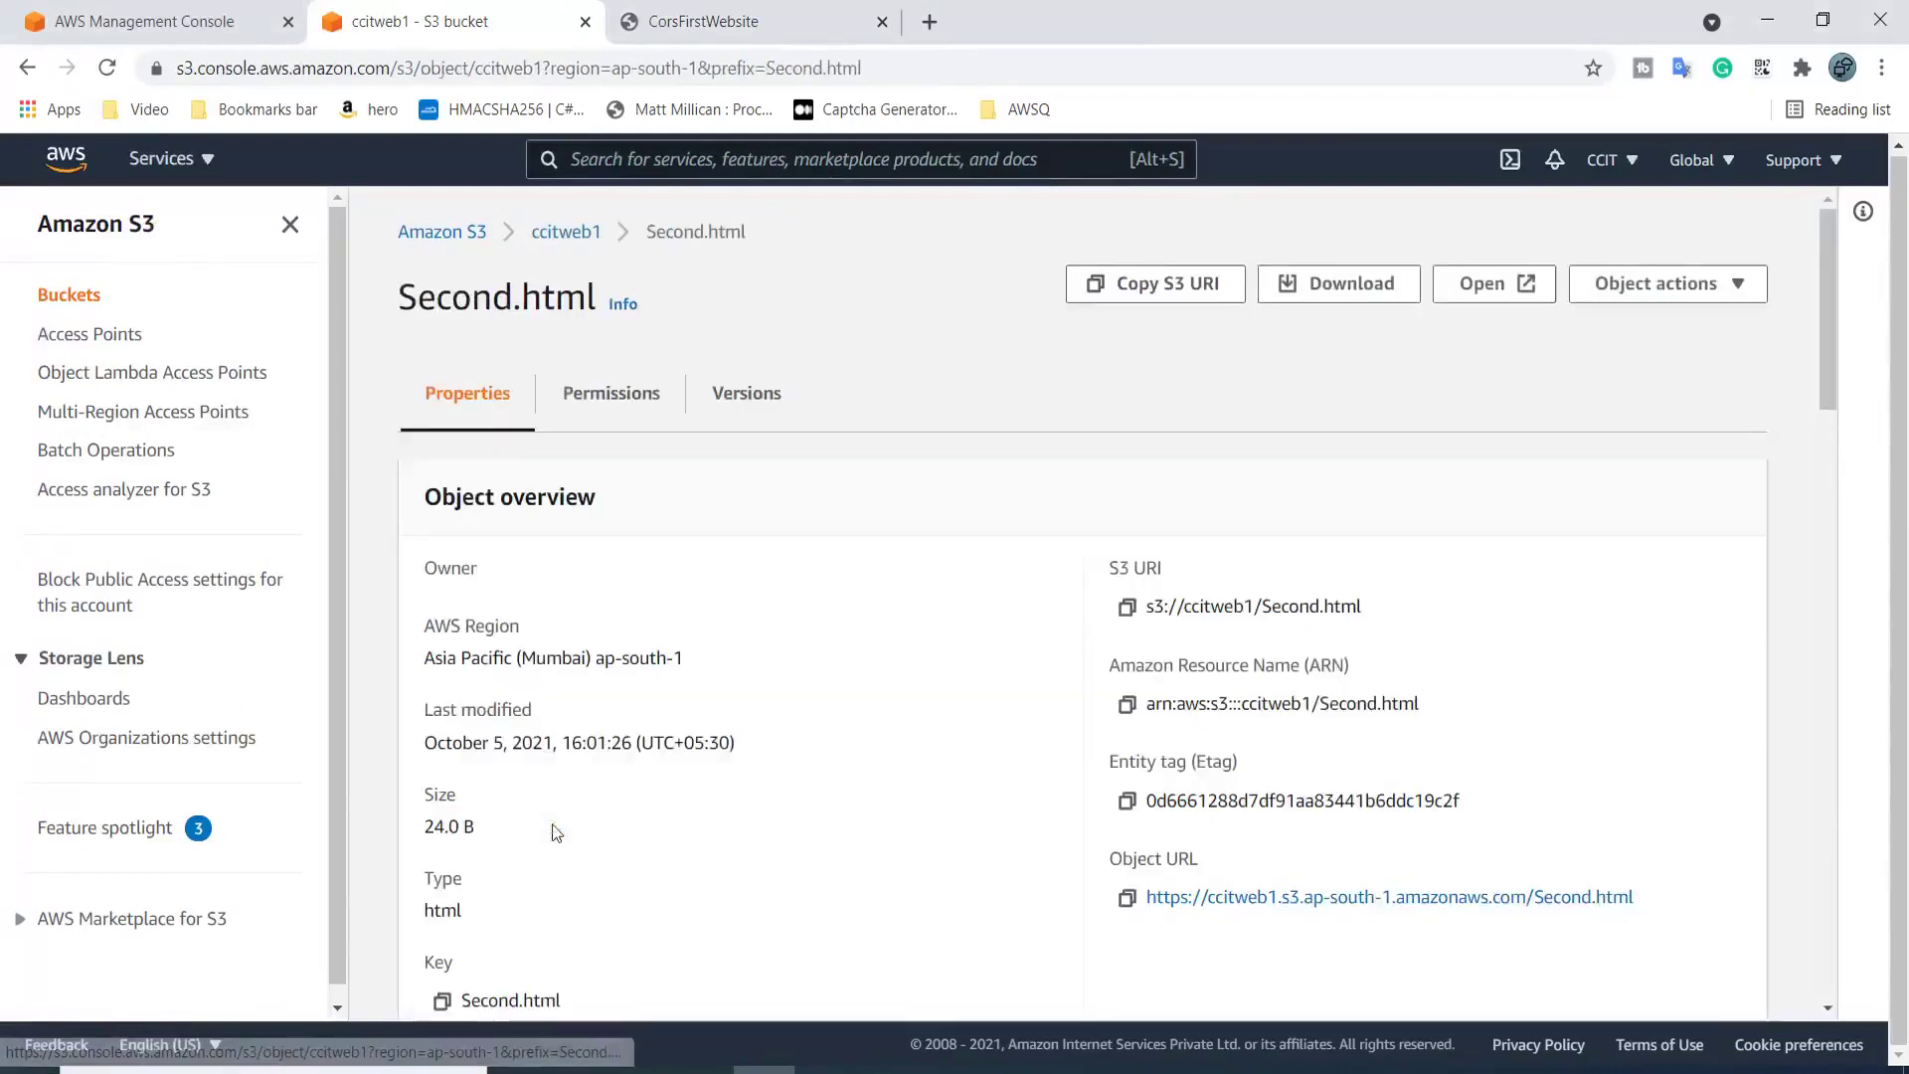
left_click(1184, 898)
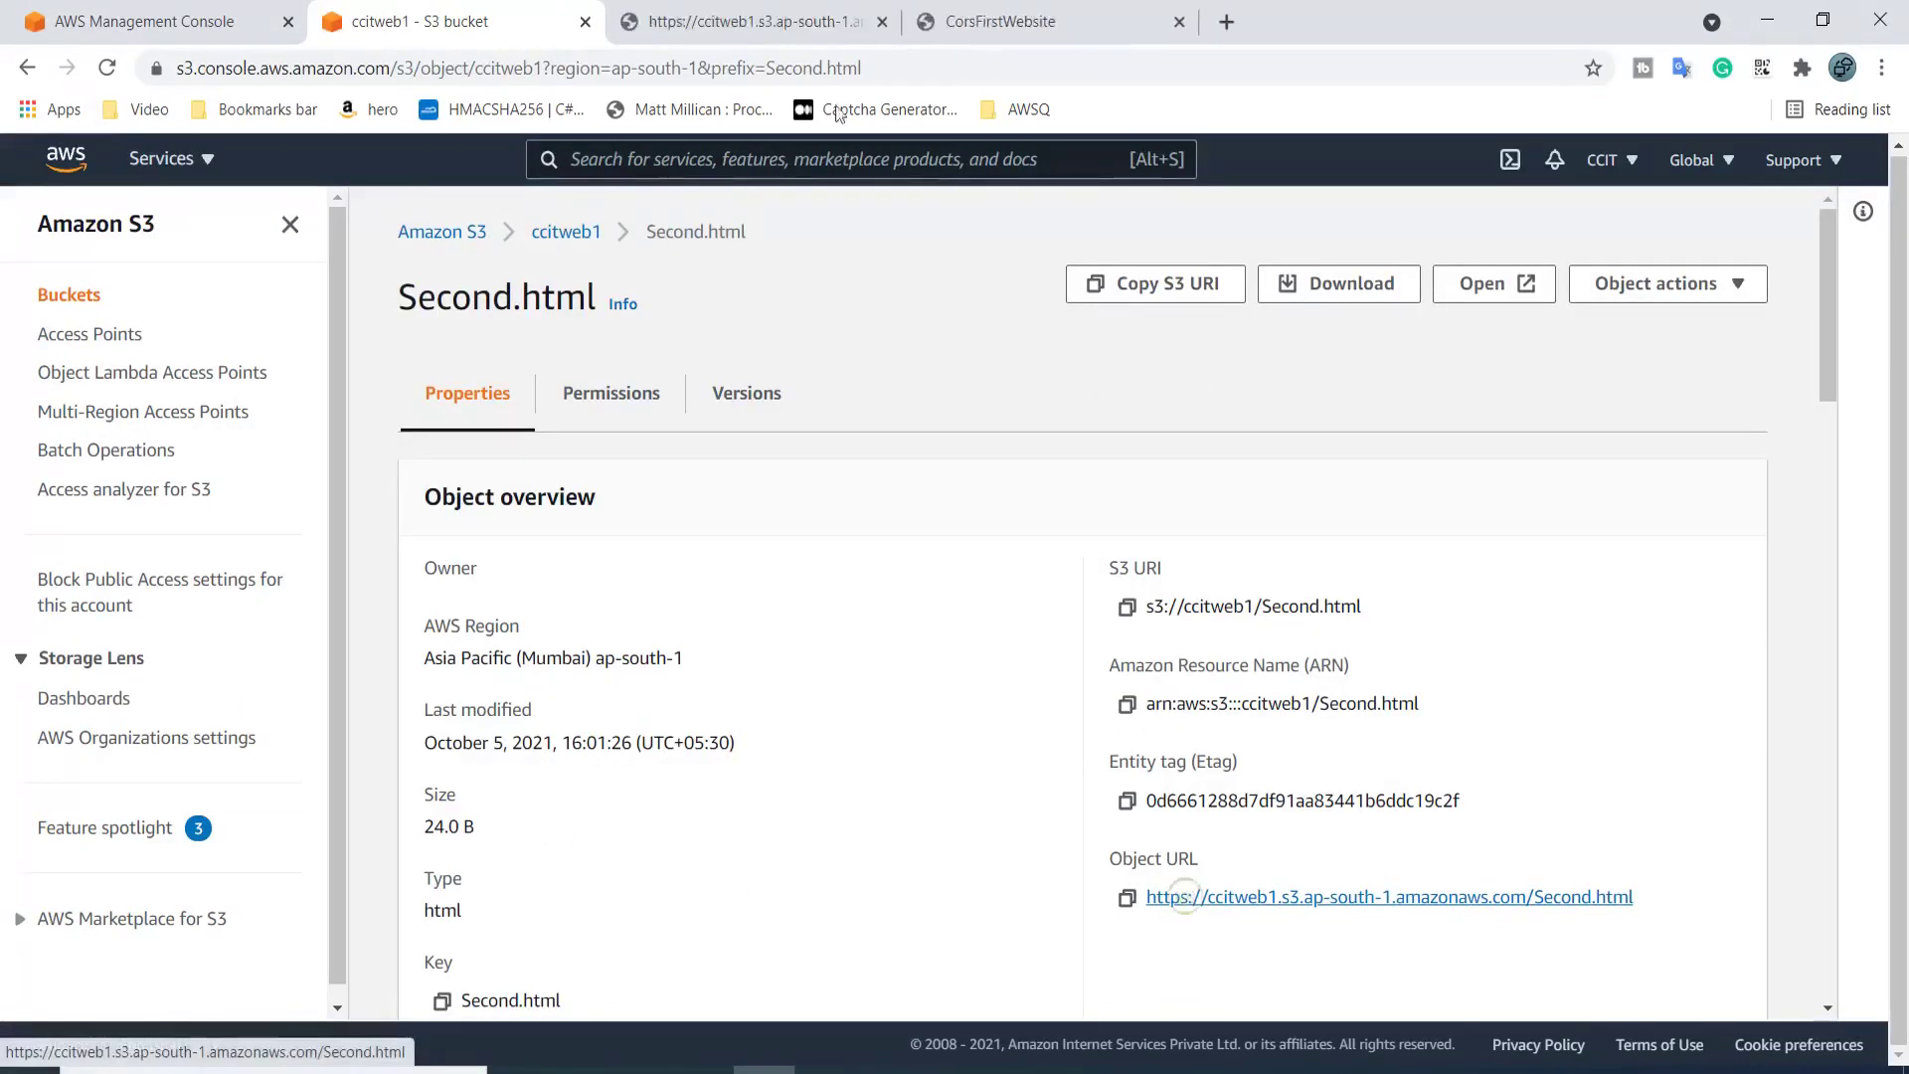
left_click(785, 21)
left_click(623, 68)
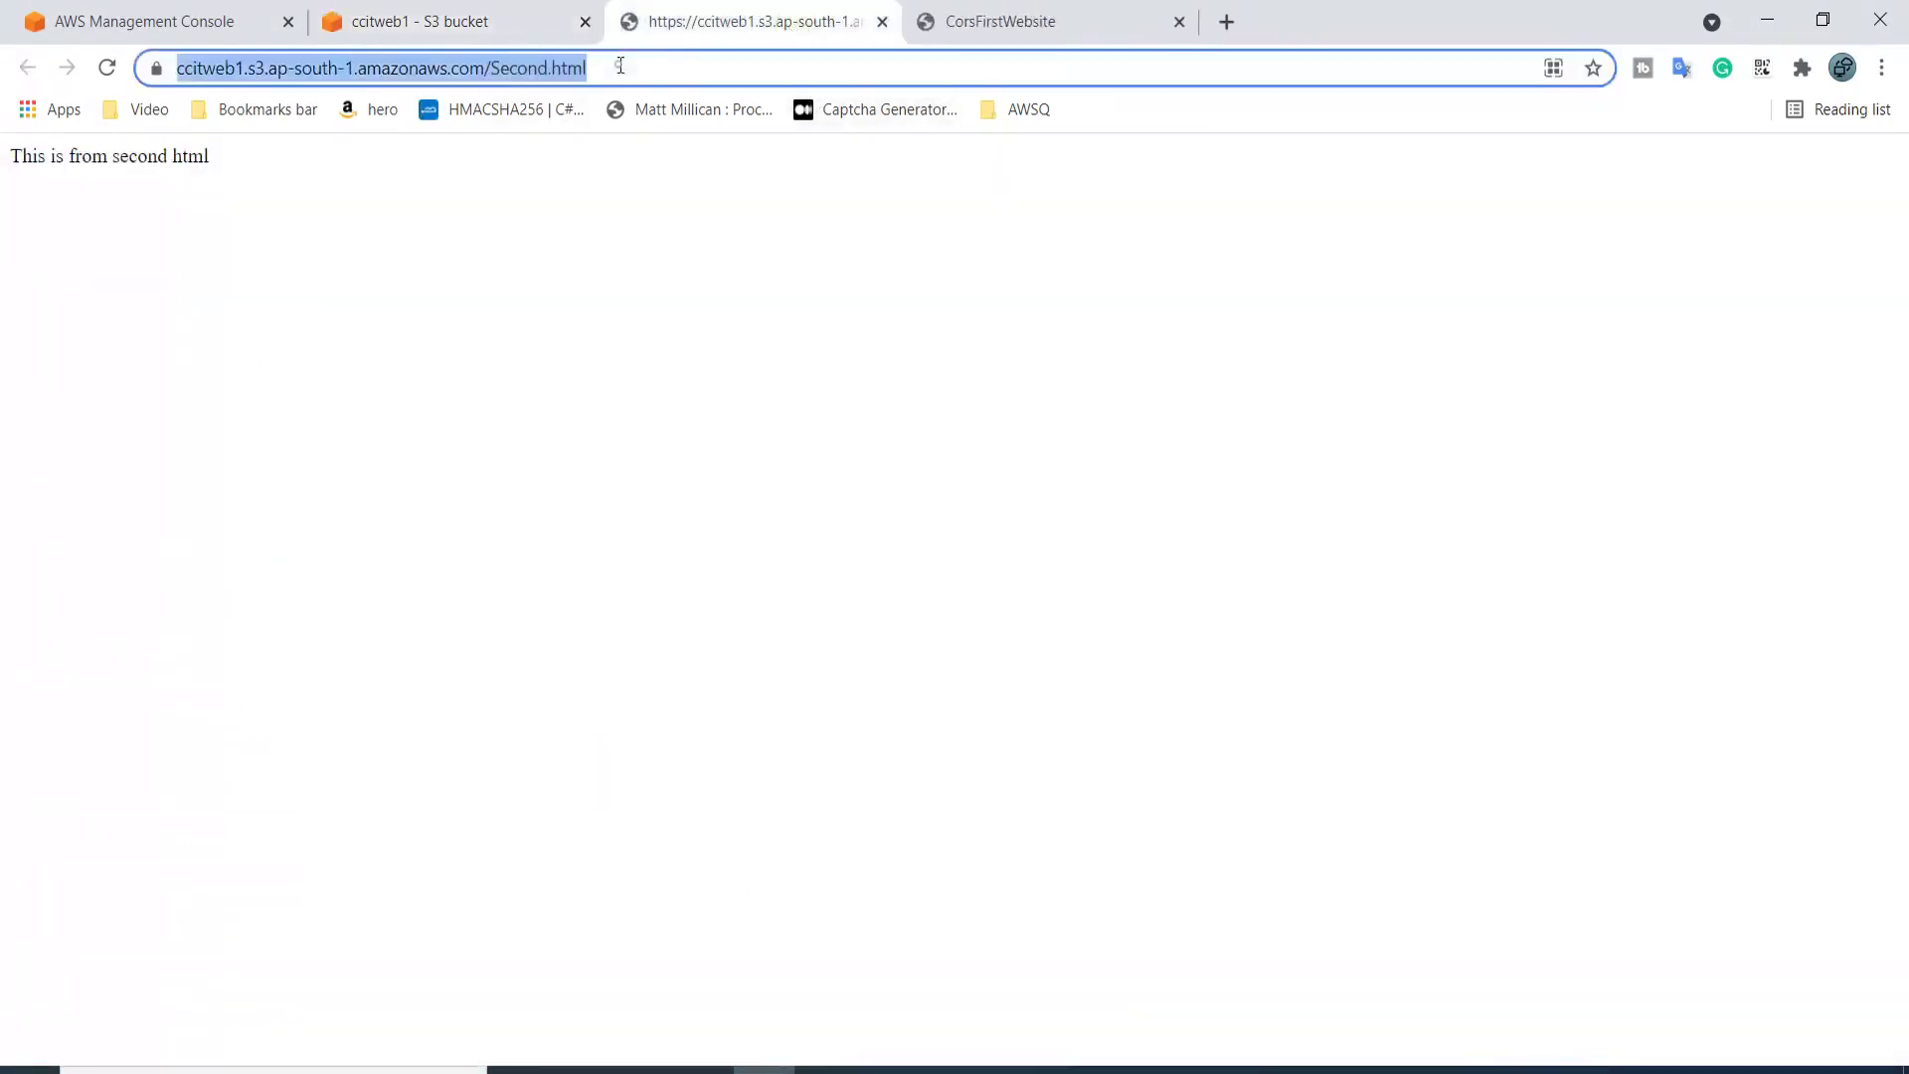
left_click(882, 22)
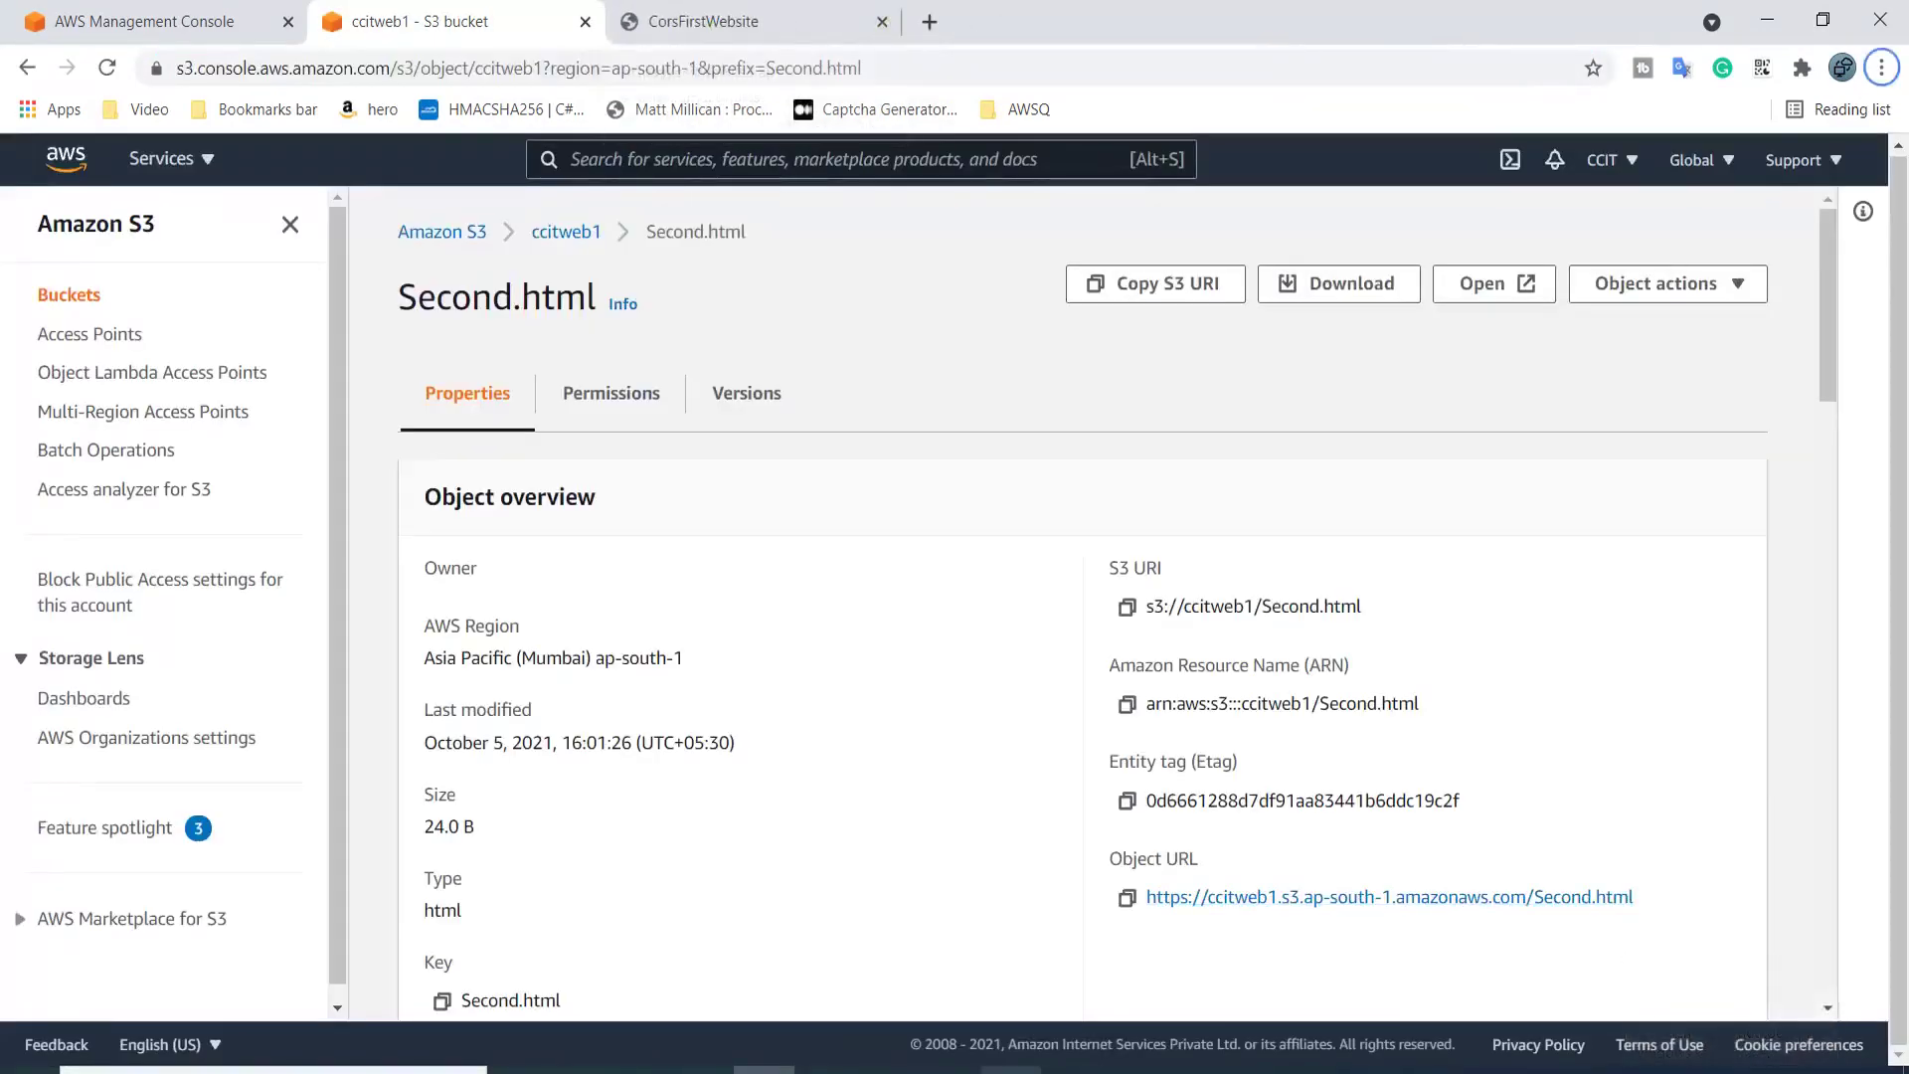
left_click(825, 1070)
left_click_drag(339, 527, 449, 528)
key("ctrl+v")
key("ctrl+s")
Return to the browser, close the ccitweb2 web page, and open the ccitweb2 bucket in the S3 console
key("alt+Tab")
left_click(687, 14)
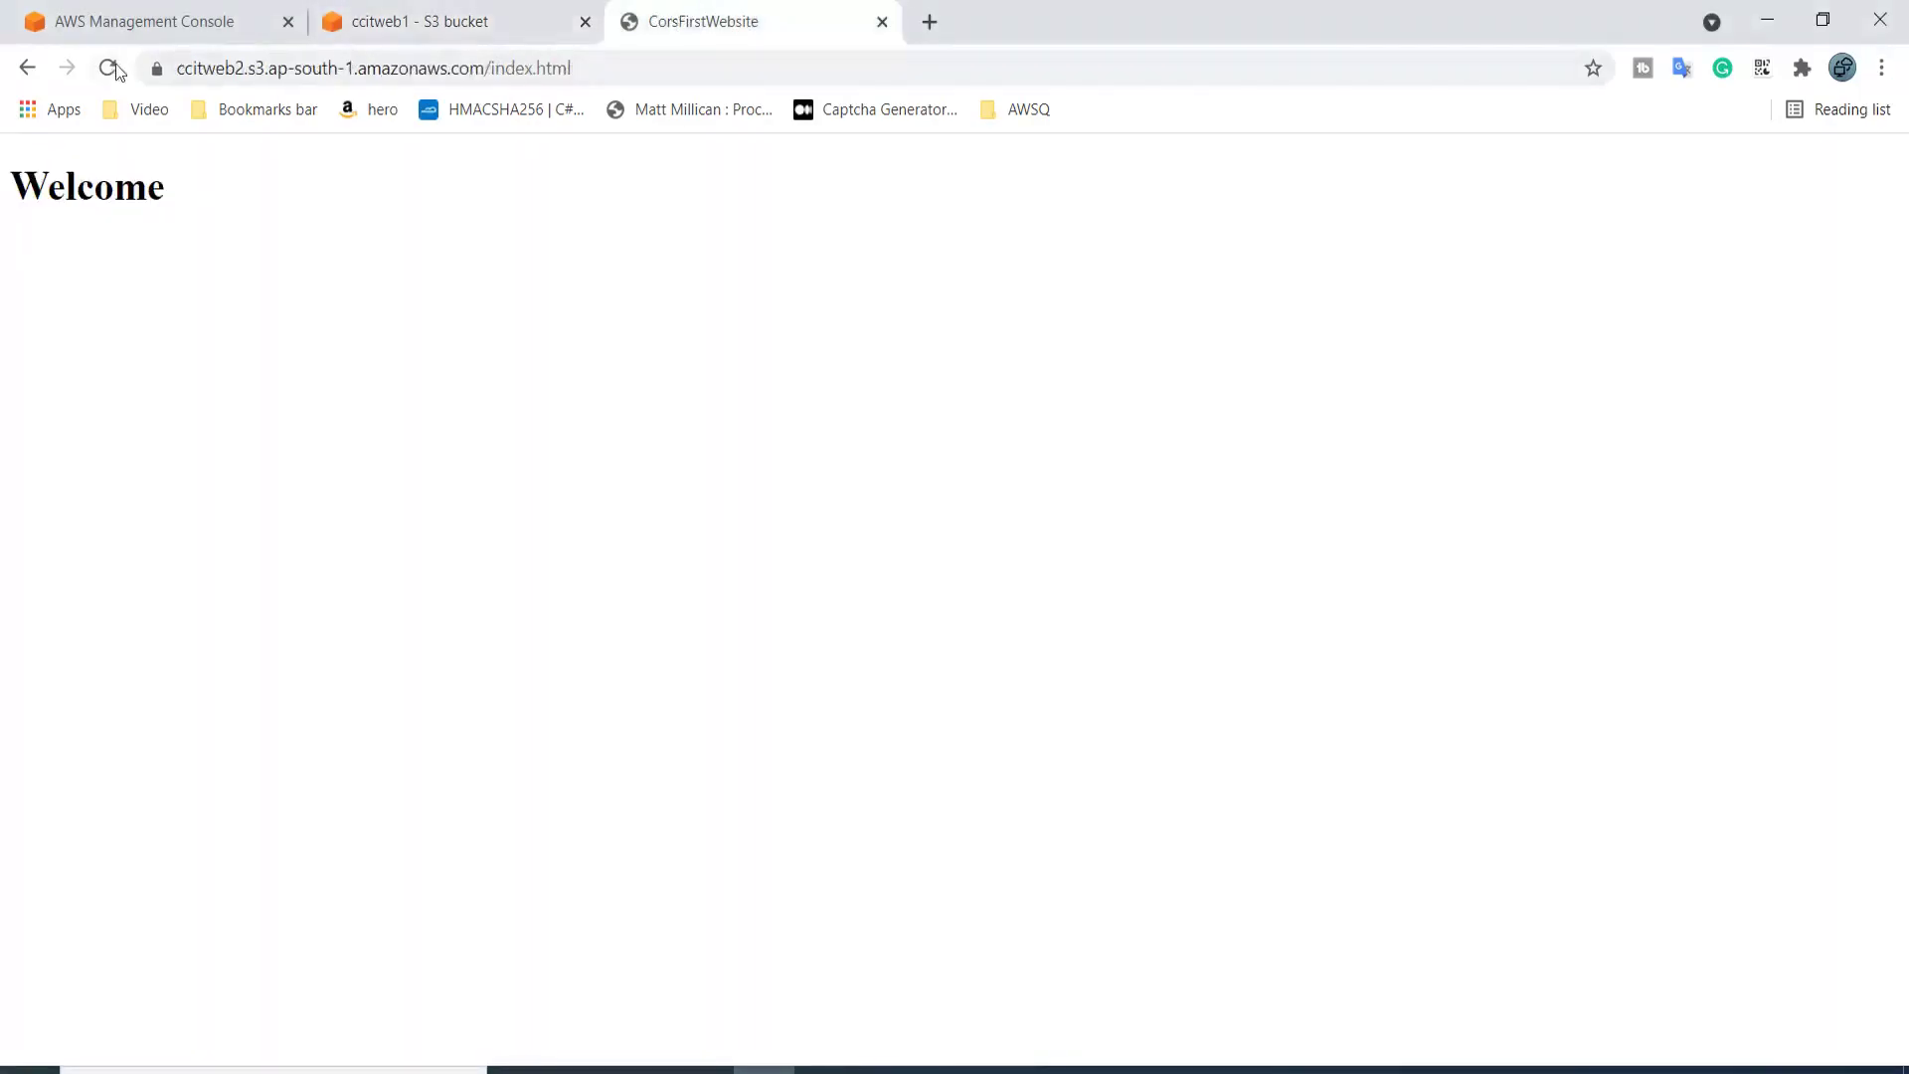
left_click(27, 68)
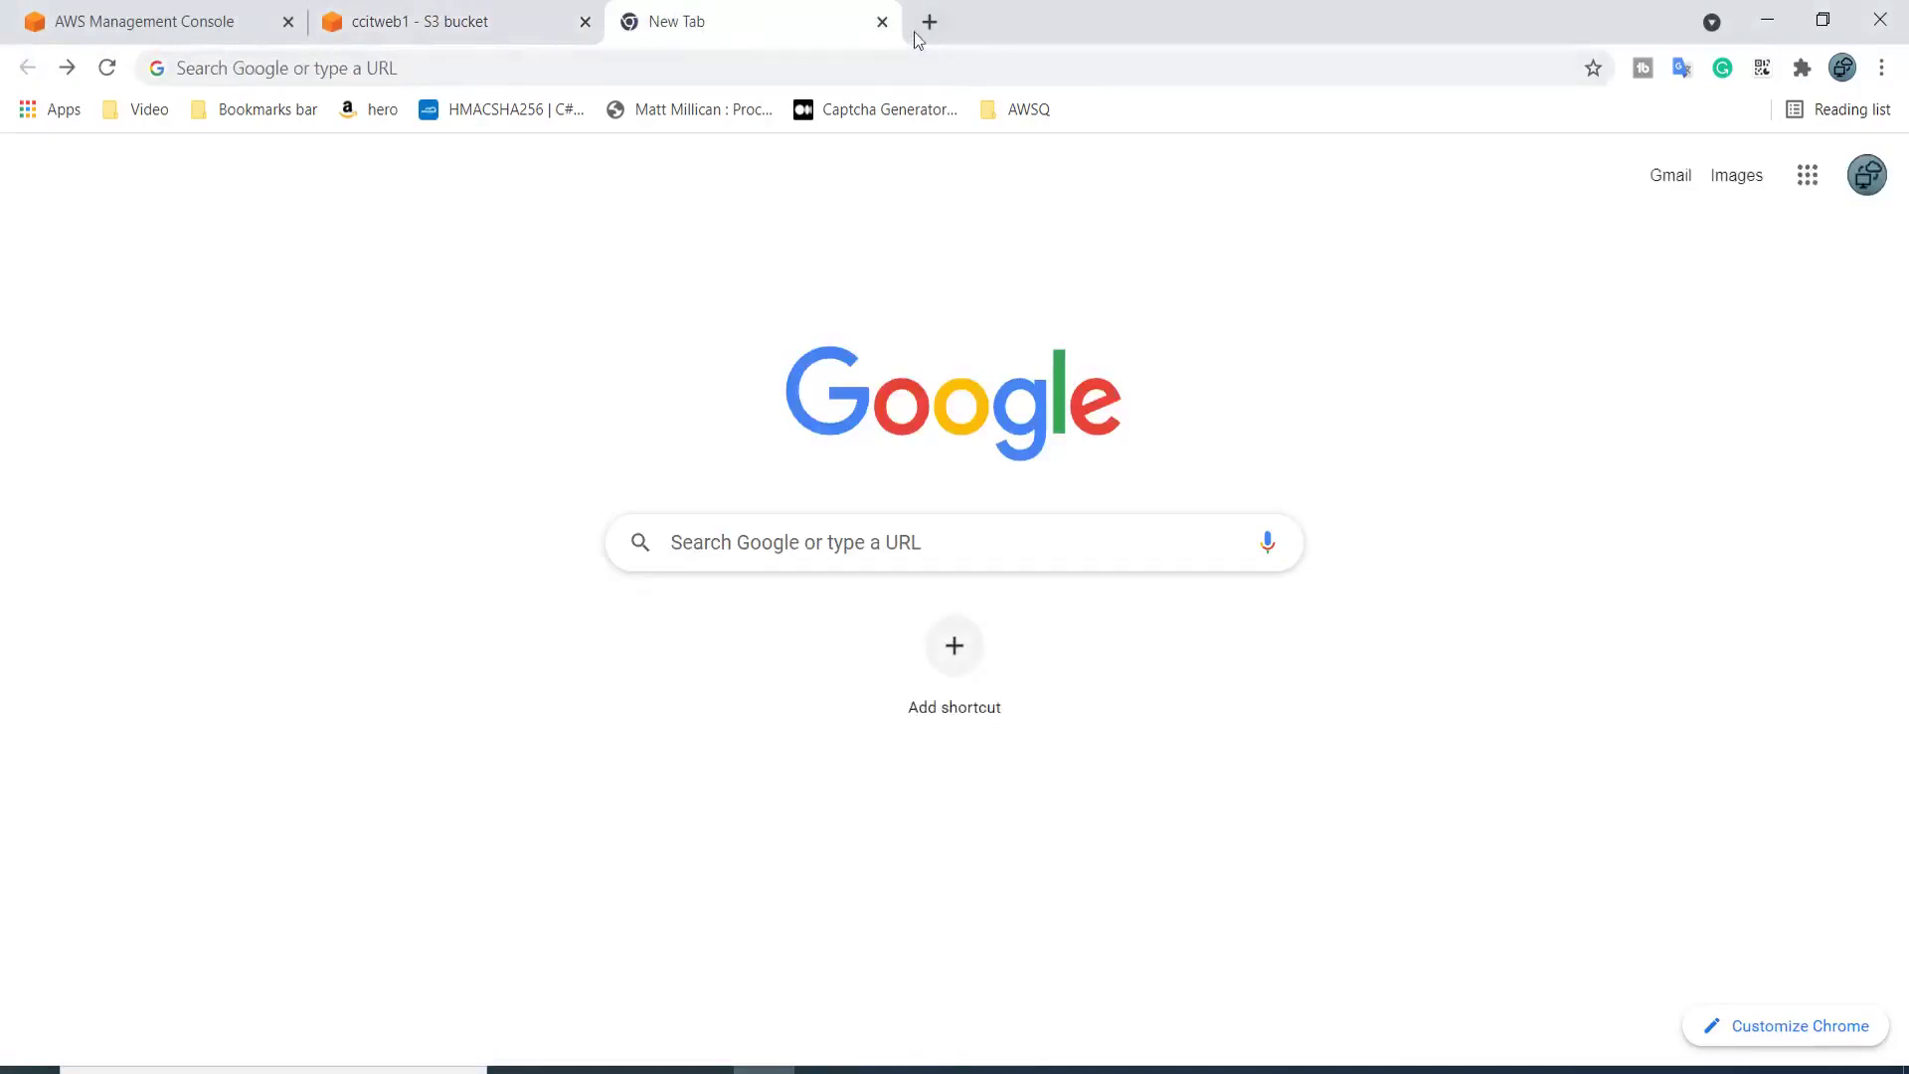
left_click(882, 21)
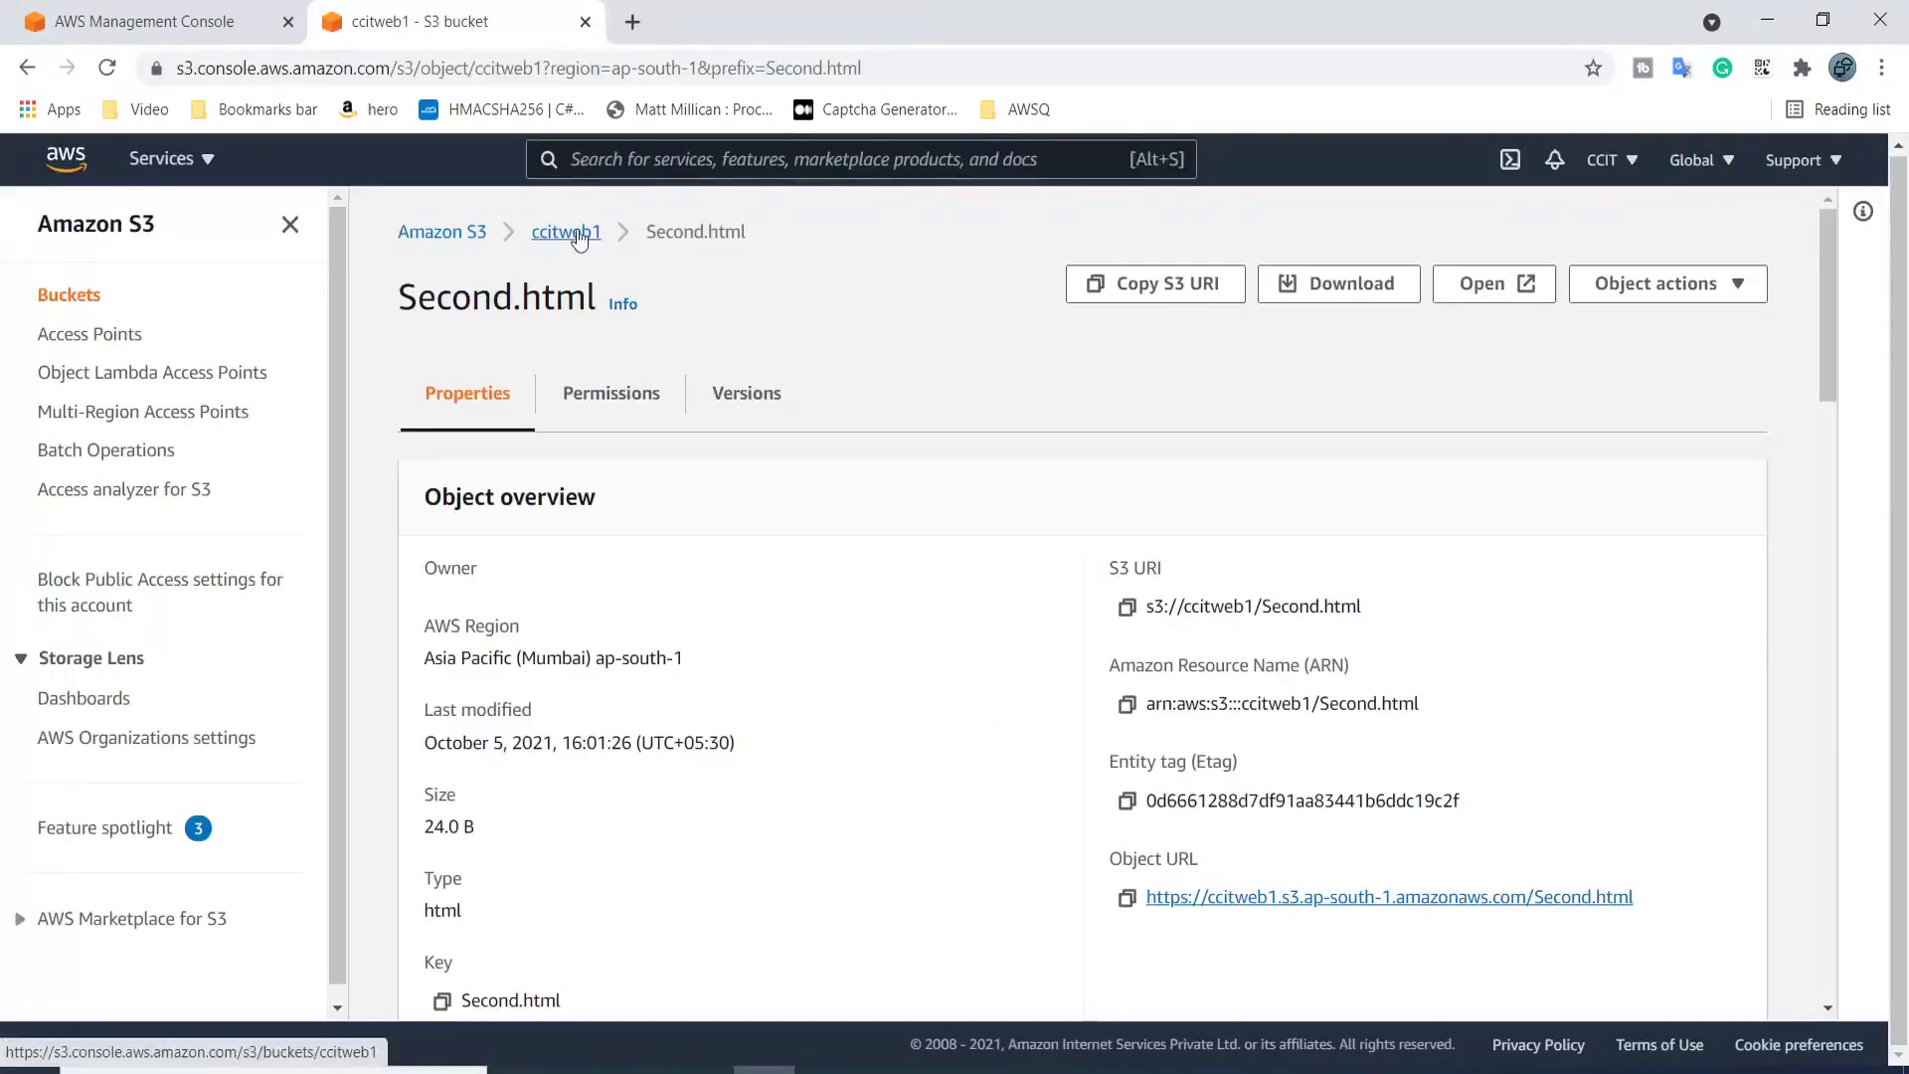
left_click(579, 233)
left_click(463, 233)
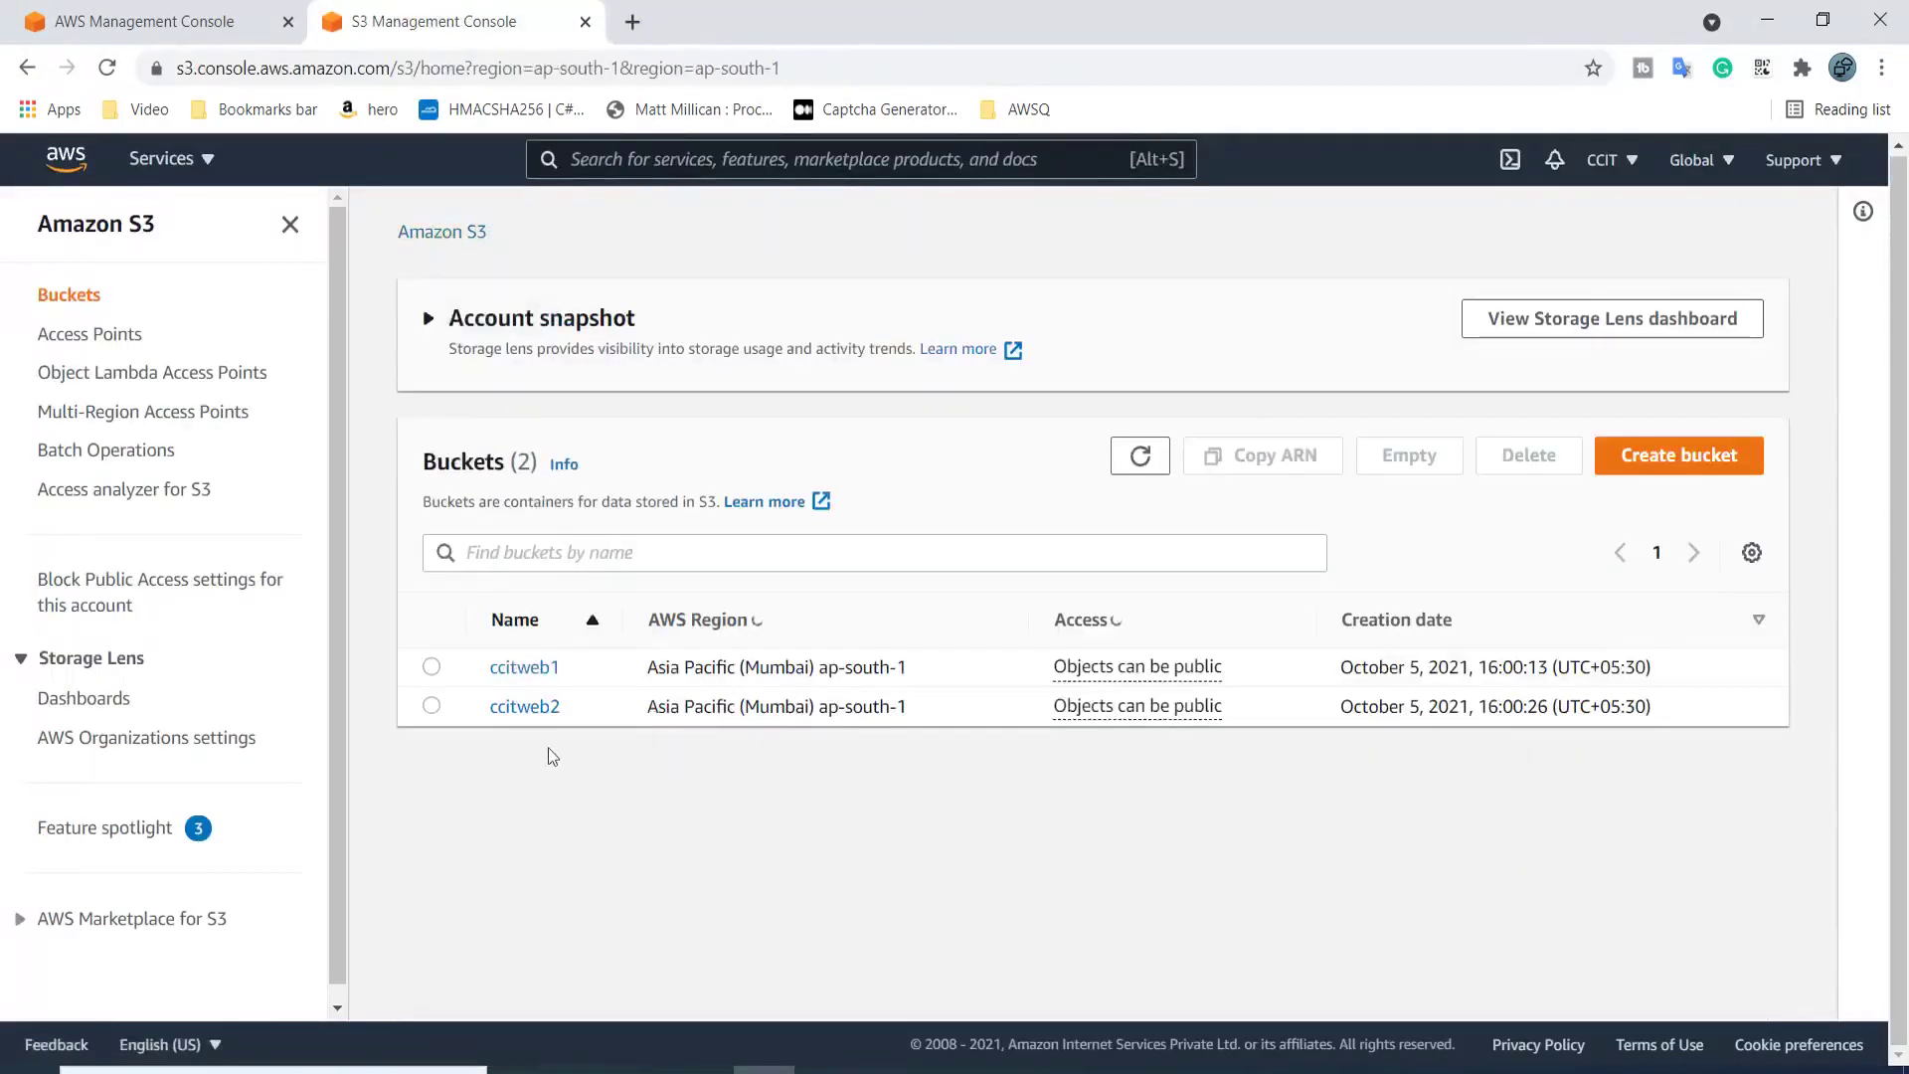
left_click(524, 706)
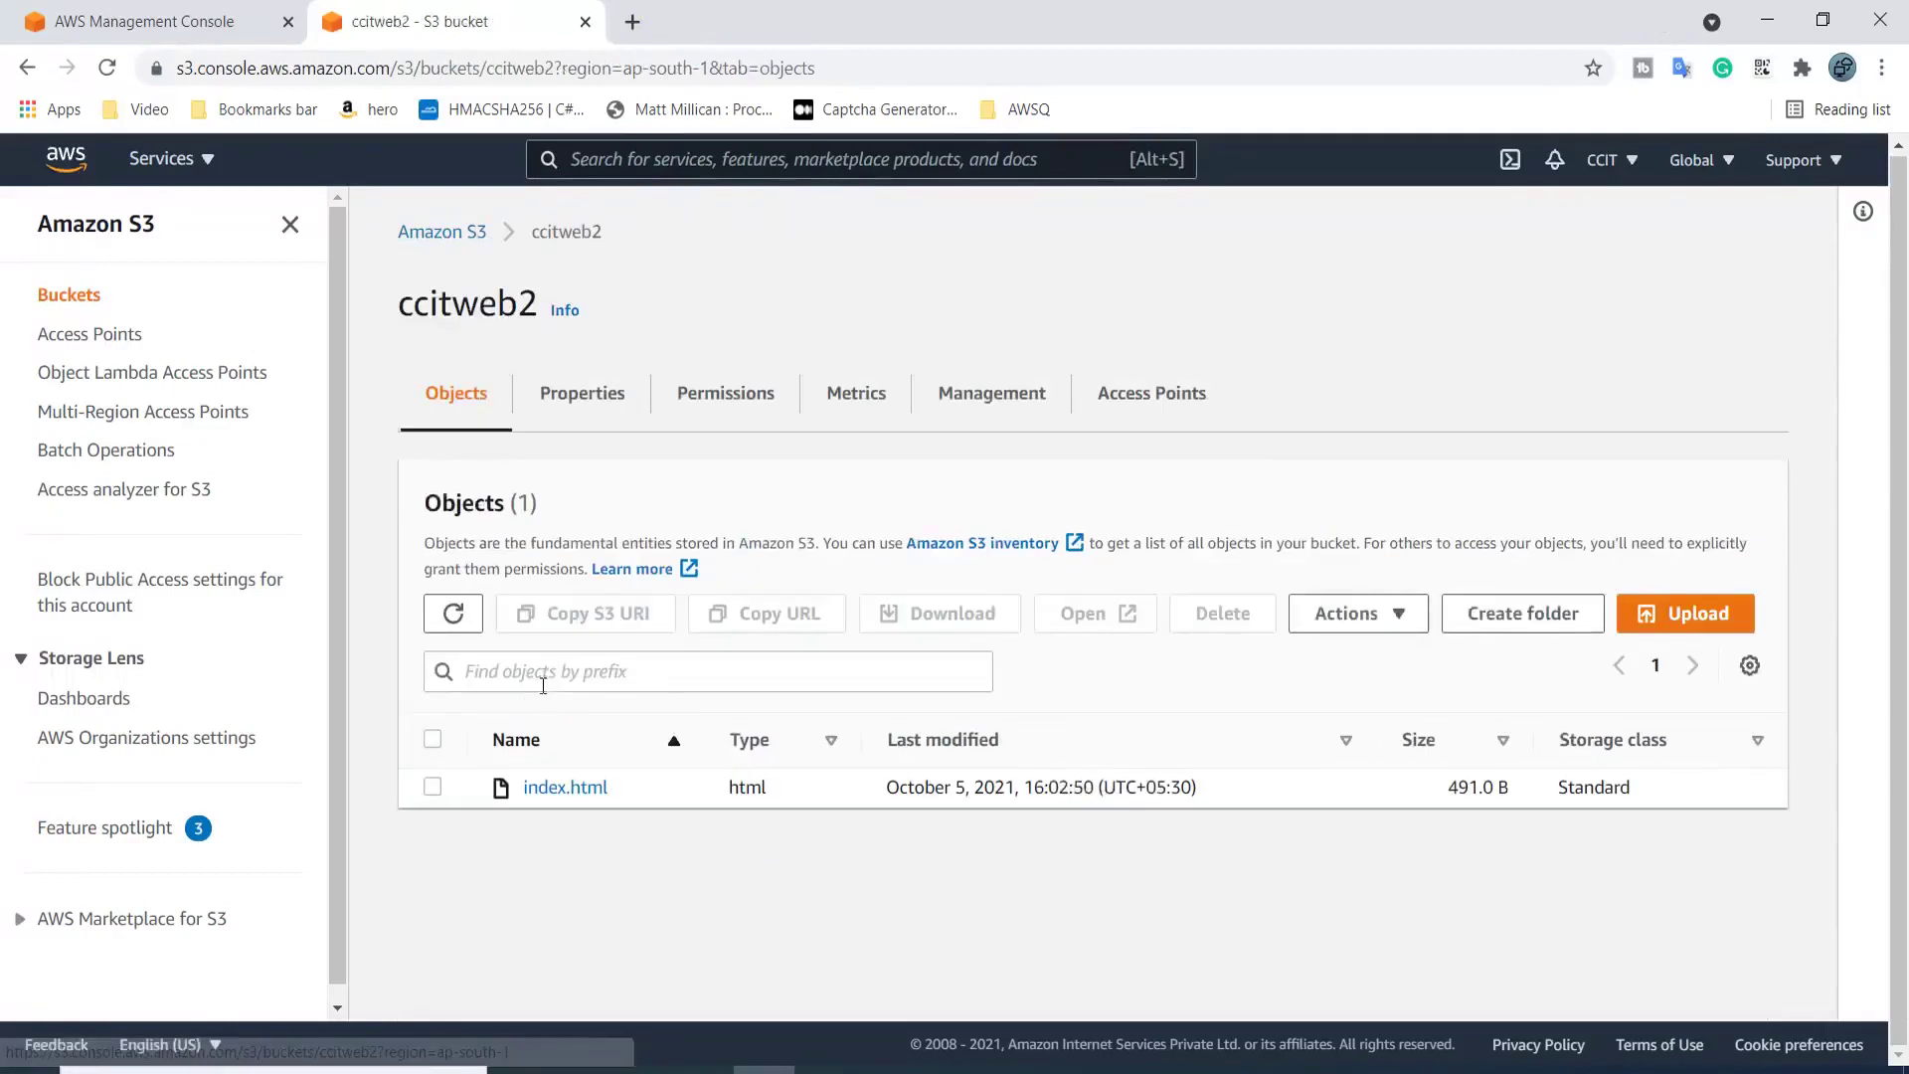
left_click(1699, 614)
left_click(895, 554)
double_click(887, 381)
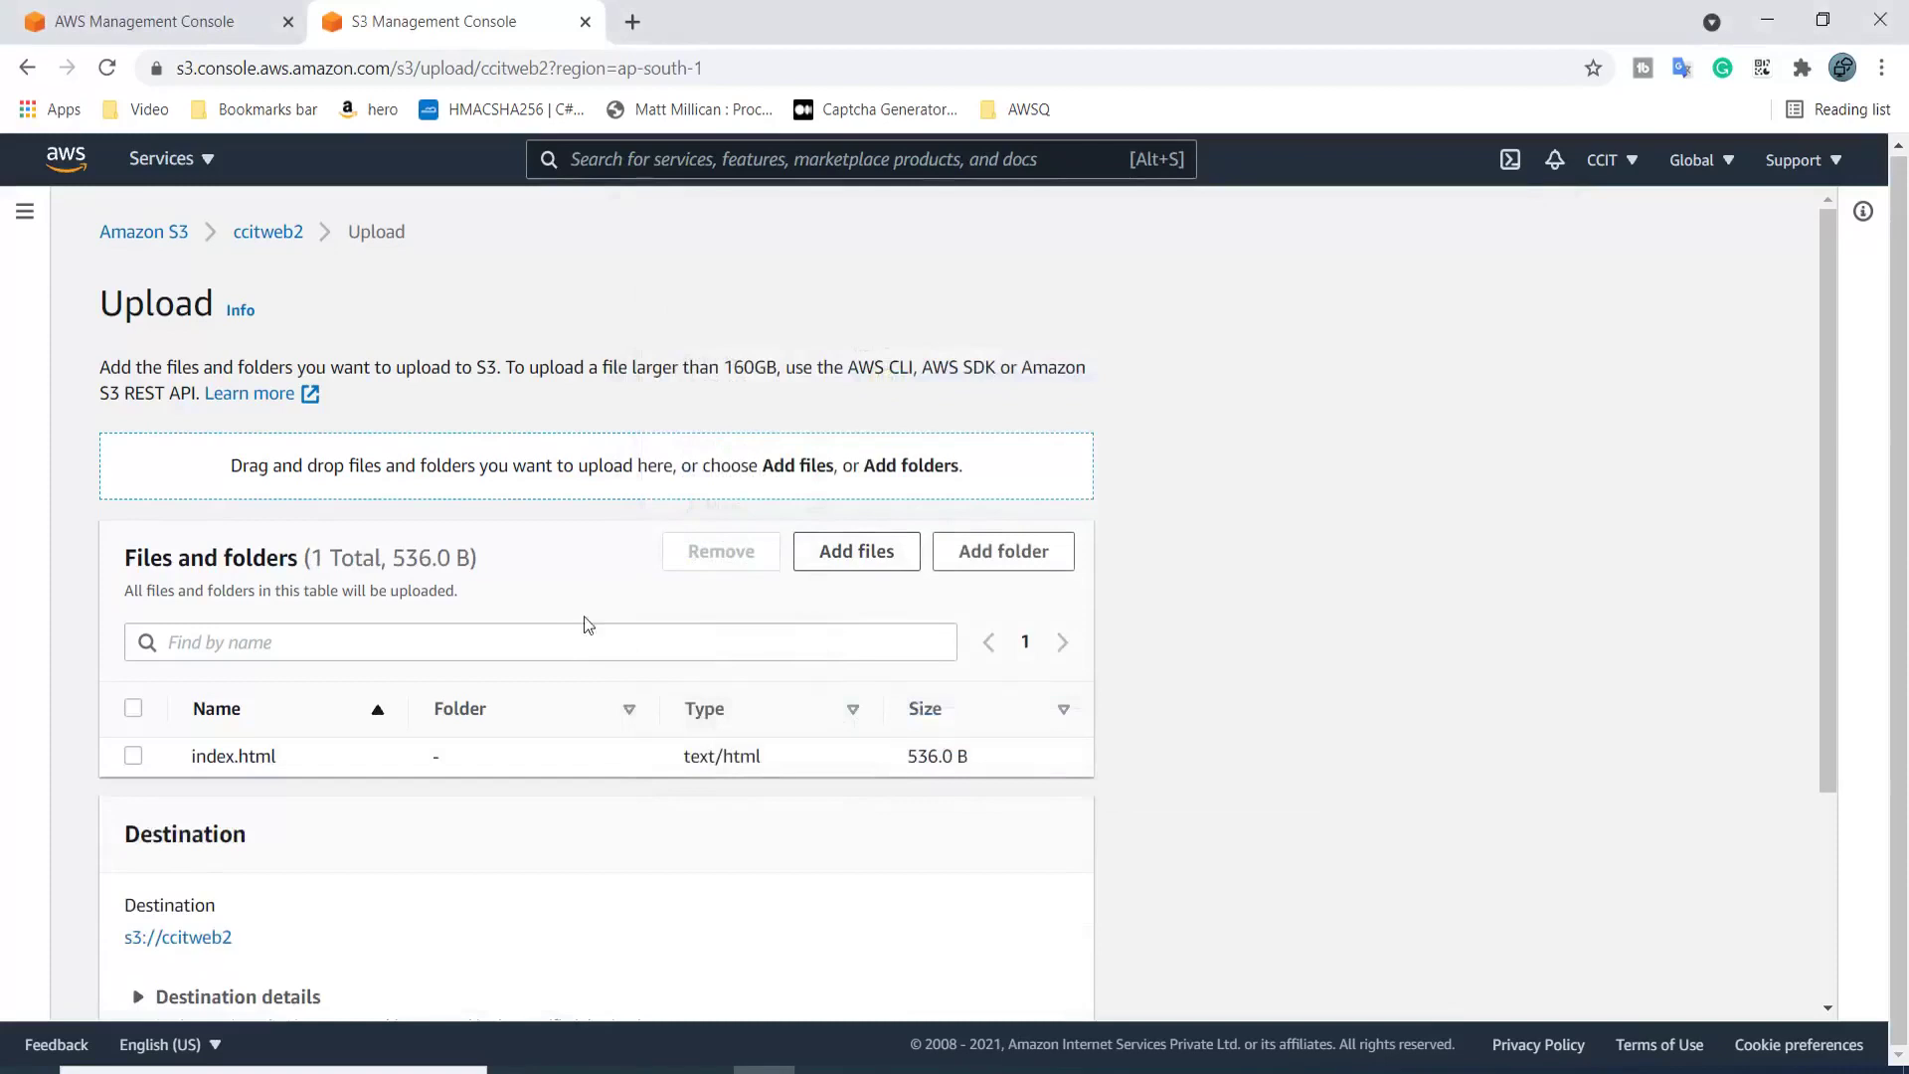
left_click(268, 232)
left_click(1135, 709)
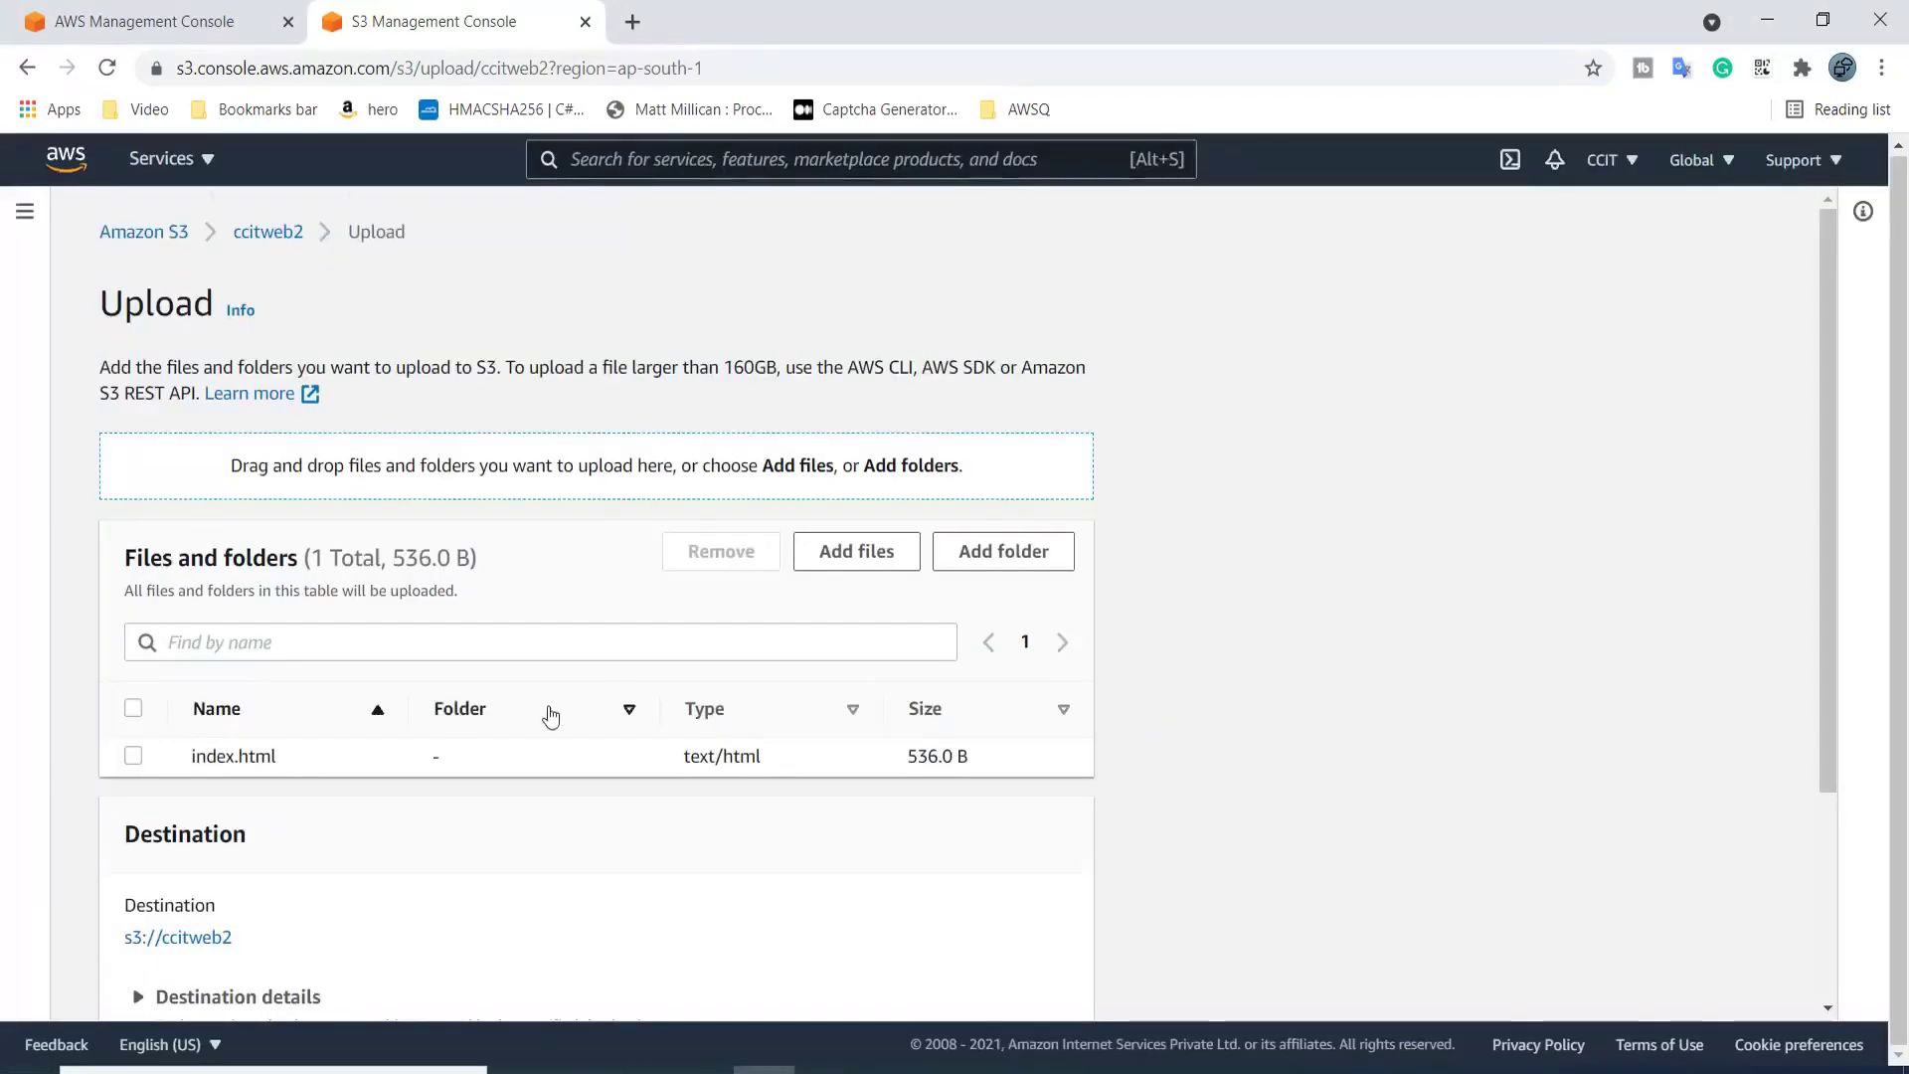
scroll(553, 714, "down", 3)
left_click(909, 978)
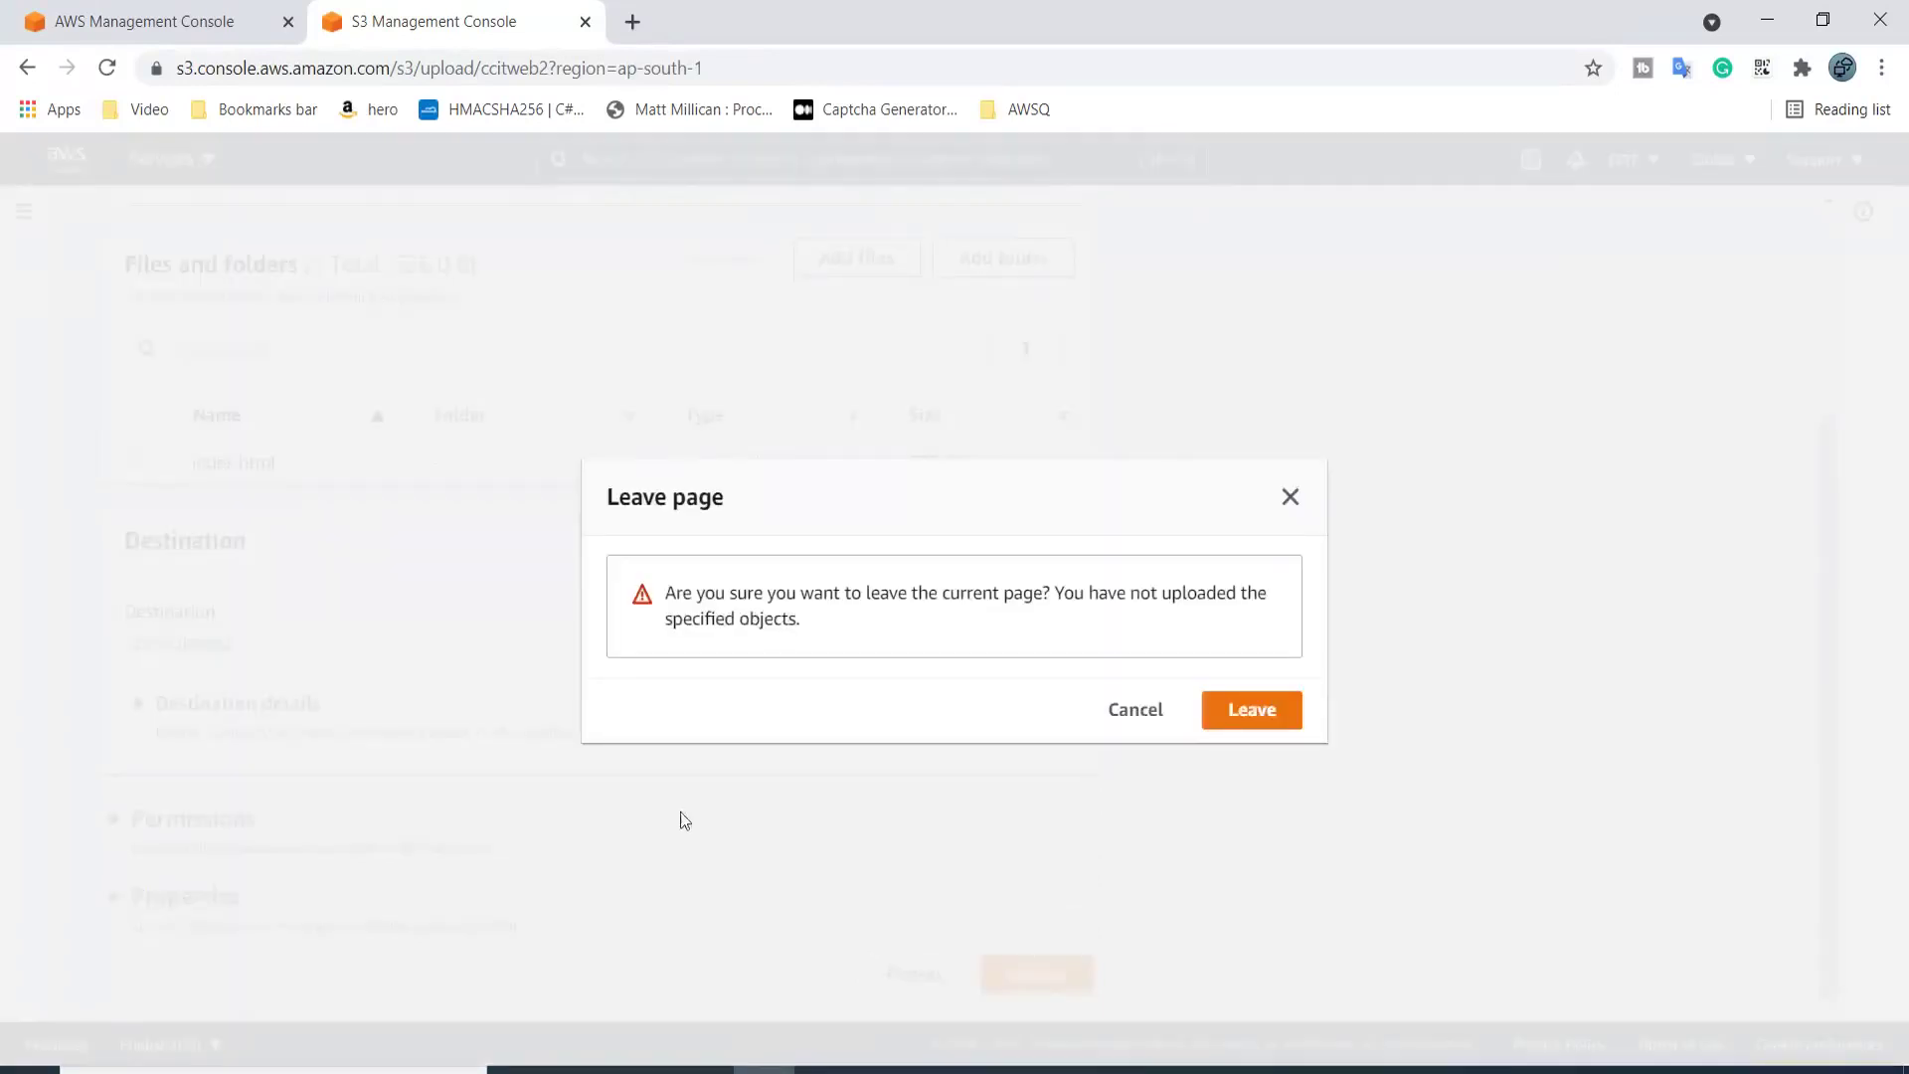
left_click(1238, 710)
Open ccitweb2's index.html by its object URL, examine its errors in the developer console, and close the developer tools and the page
left_click(250, 765)
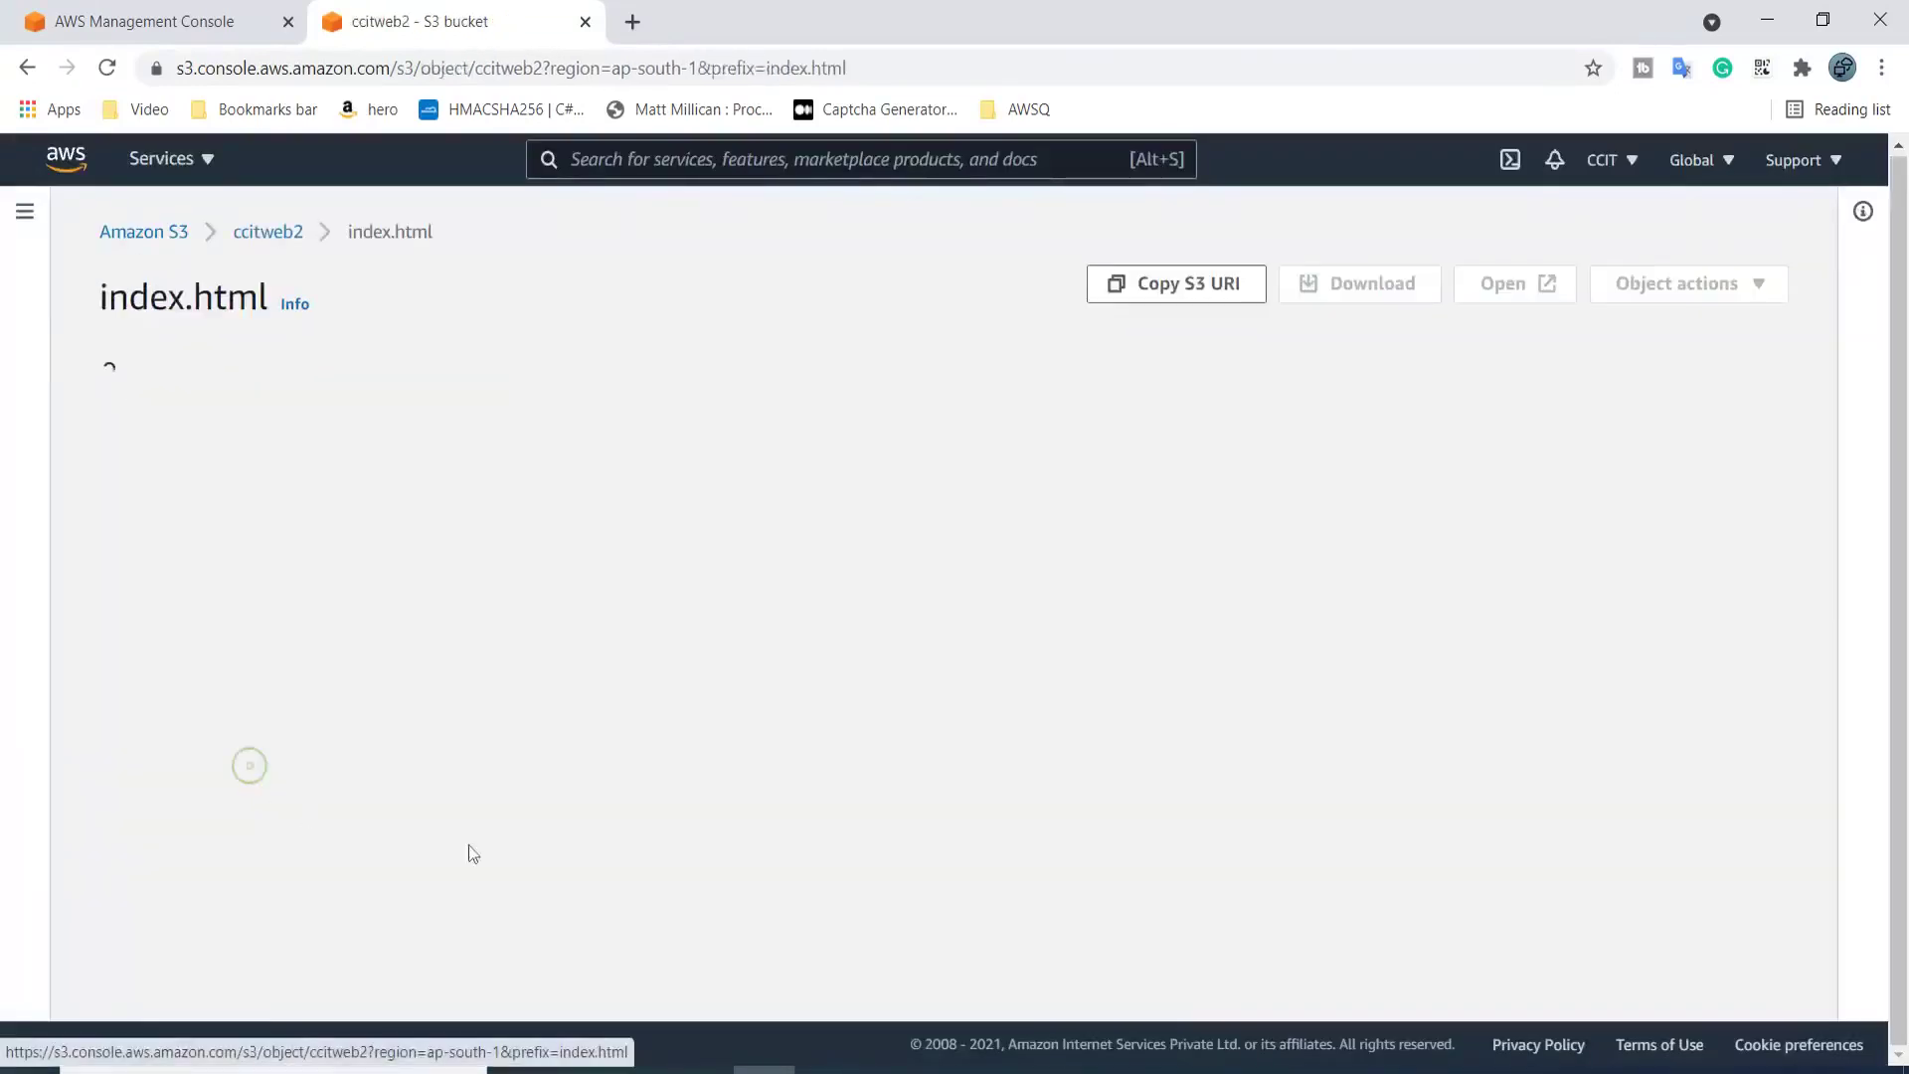
middle_click(1039, 900)
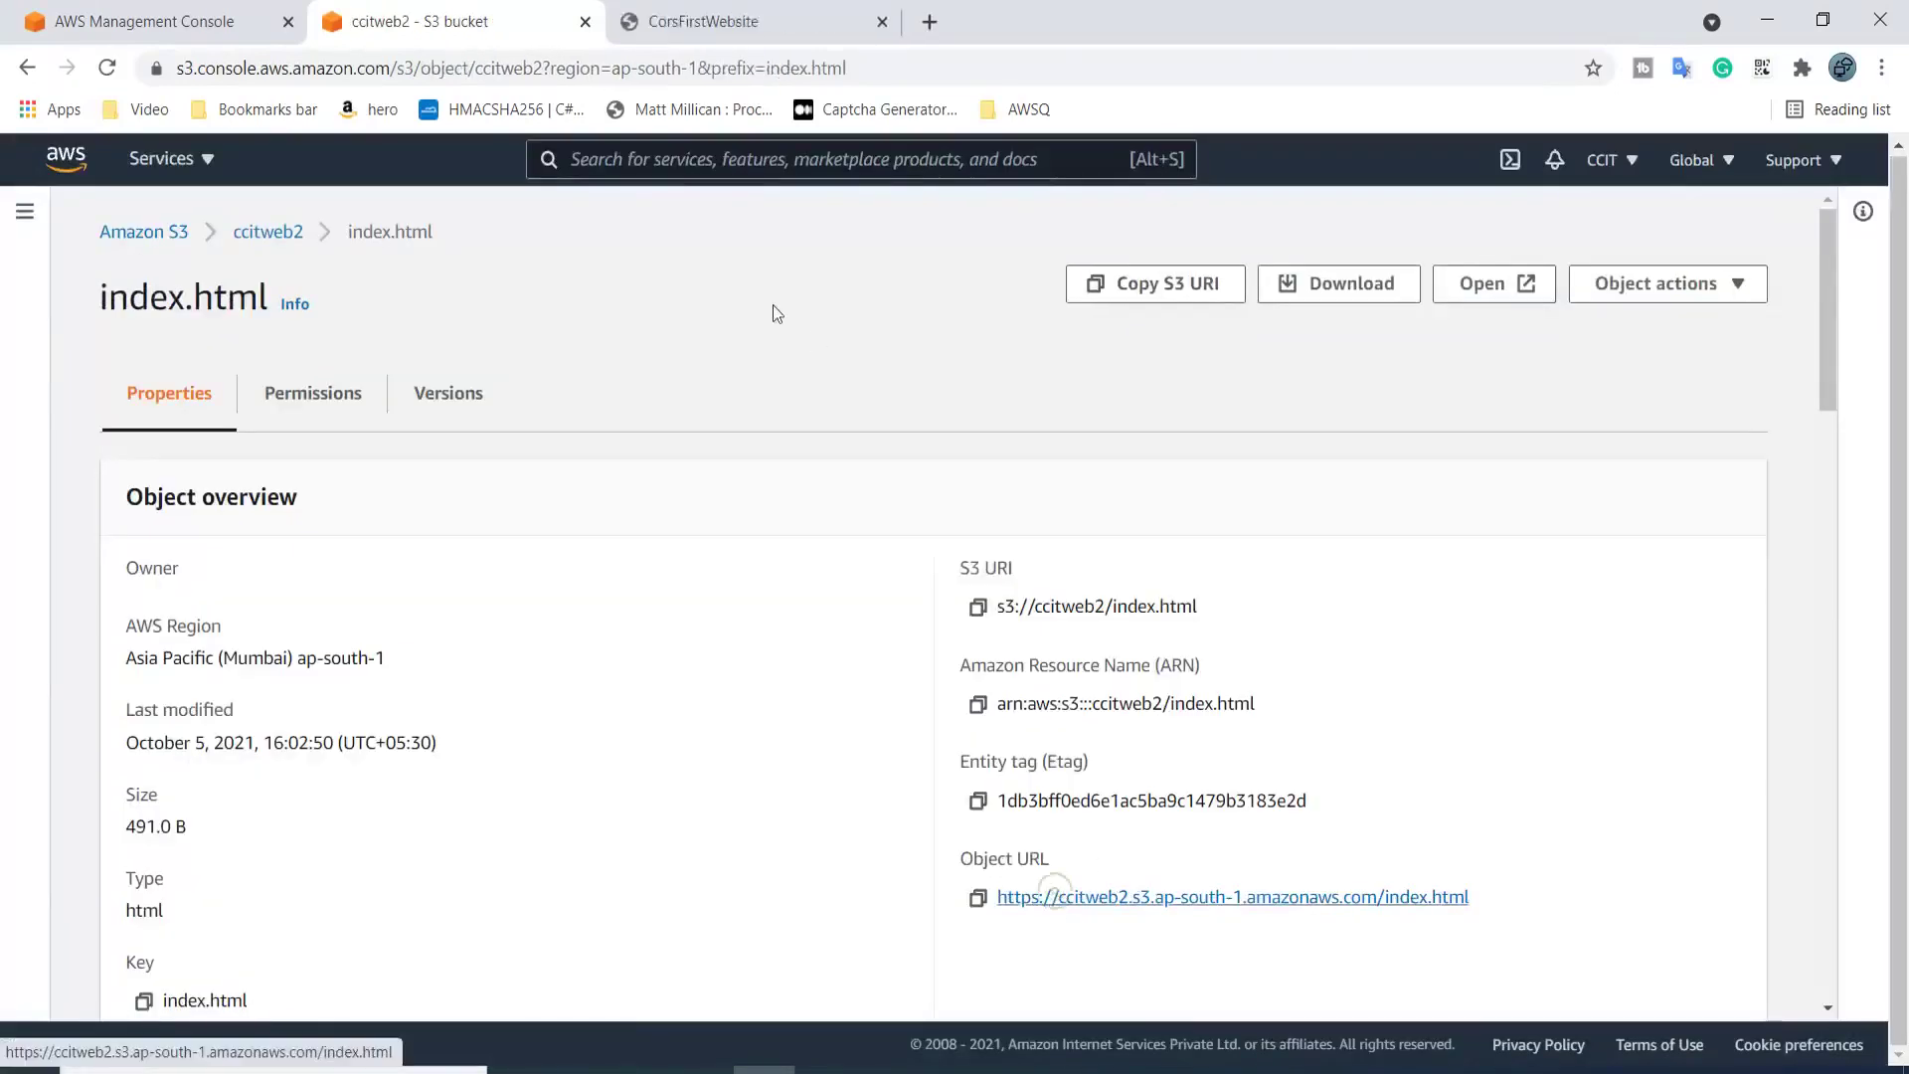
left_click(672, 12)
right_click(670, 392)
left_click(724, 736)
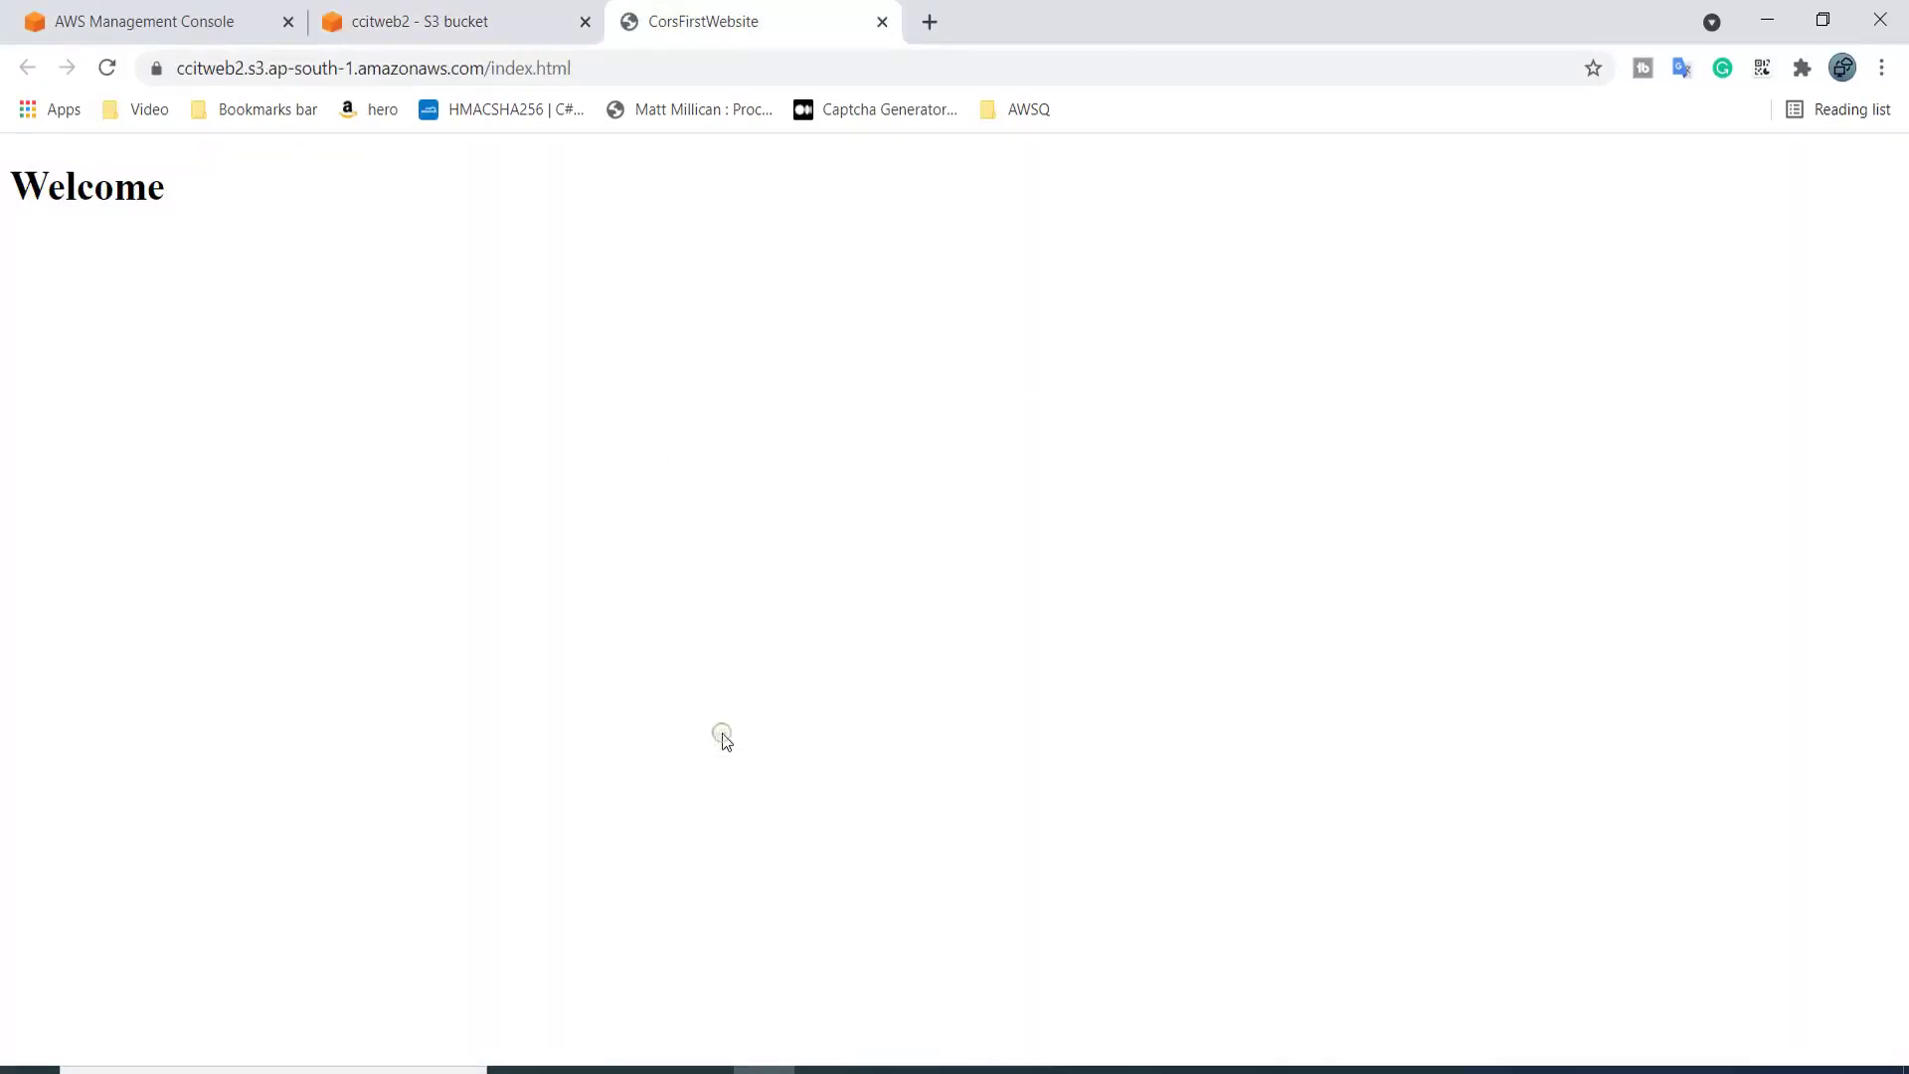
left_click(1733, 161)
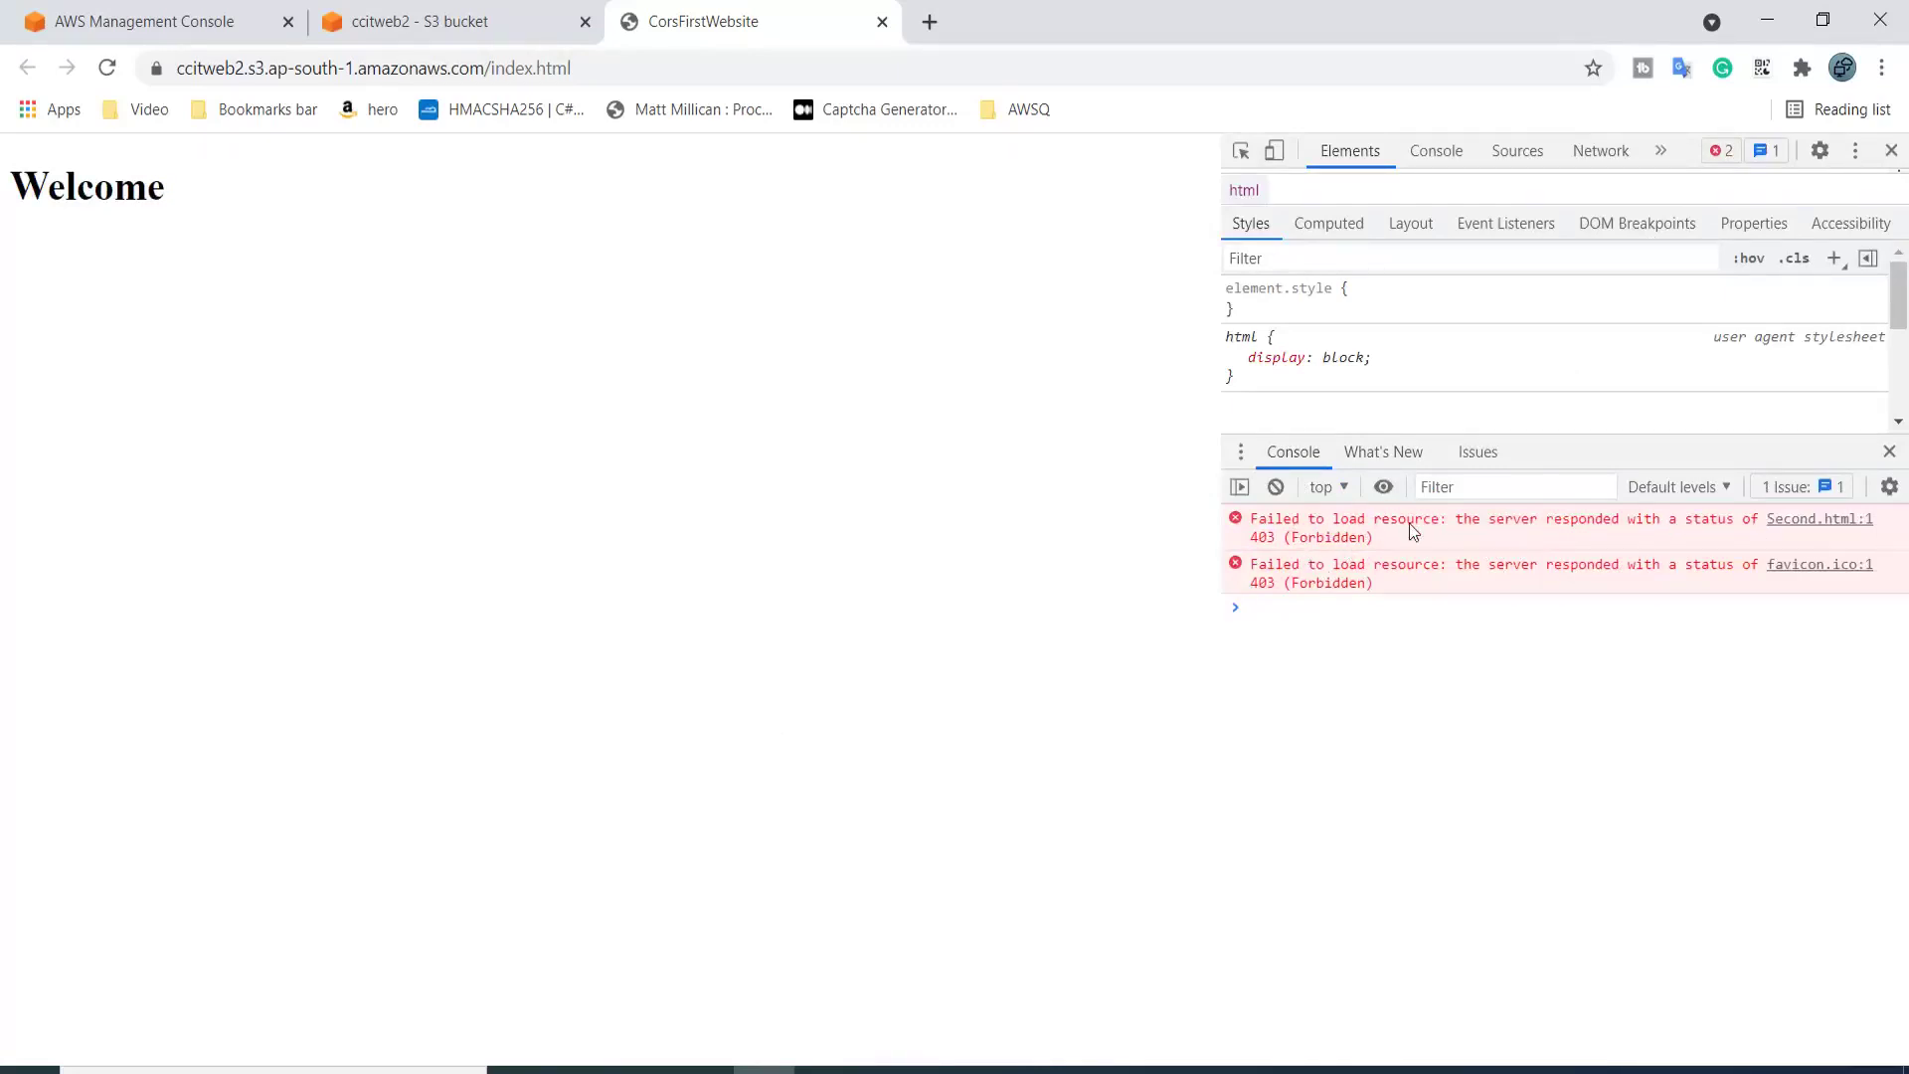
left_click(1891, 150)
left_click(882, 21)
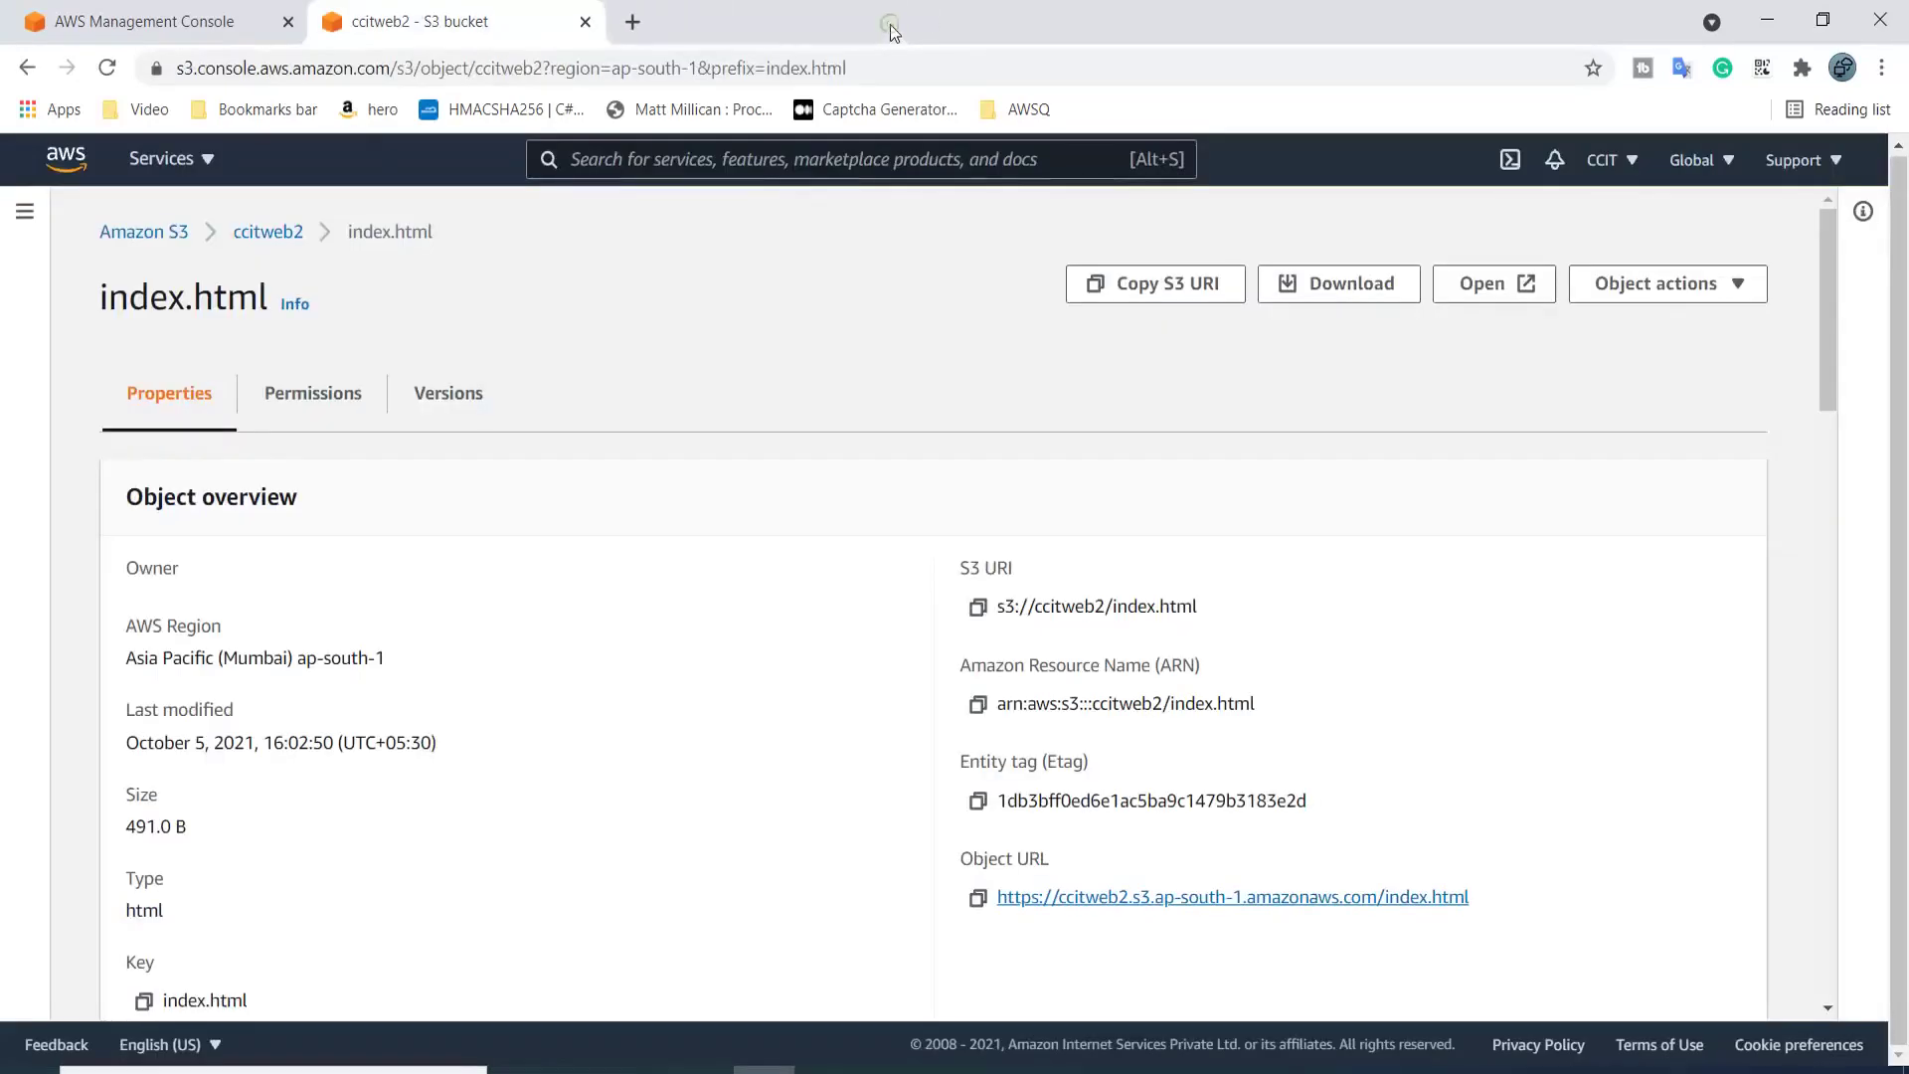
Return to the ccitweb2 bucket and start a new upload, opening the file picker
left_click(293, 231)
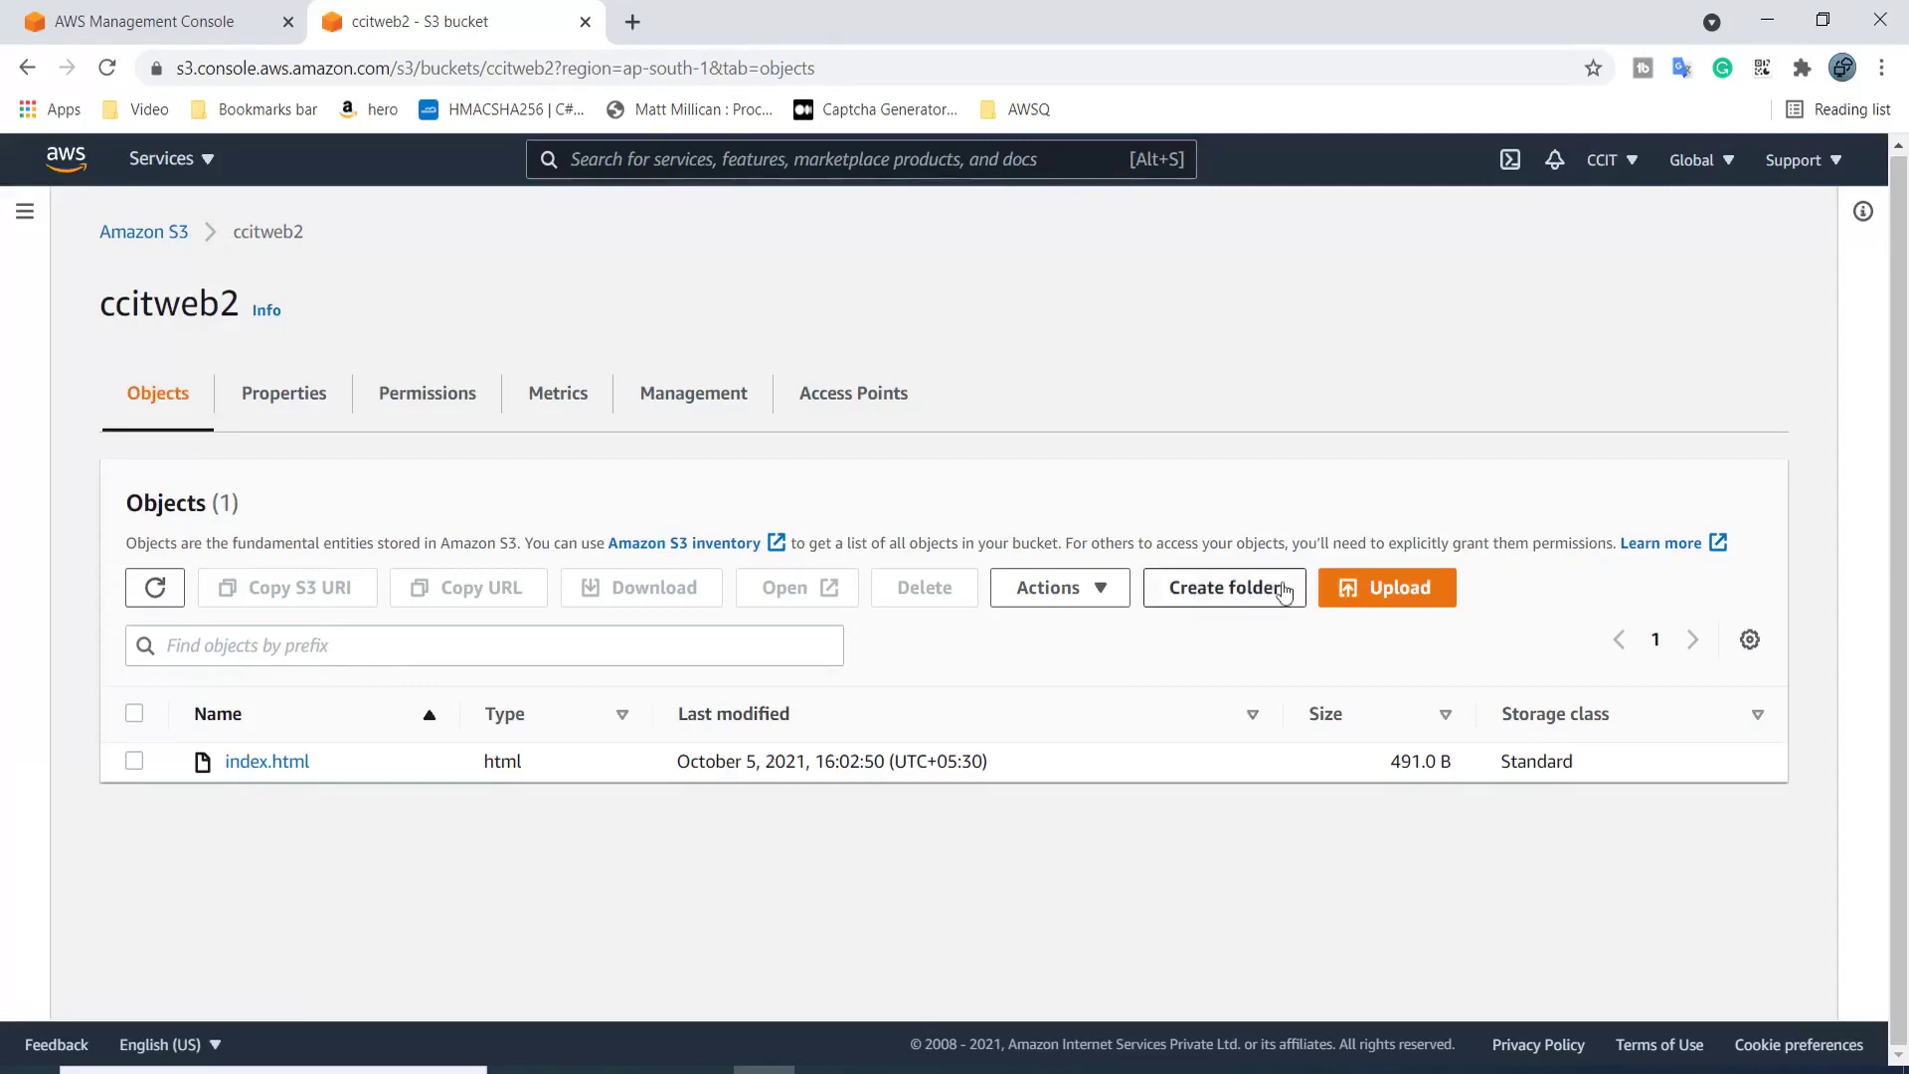
left_click(1359, 599)
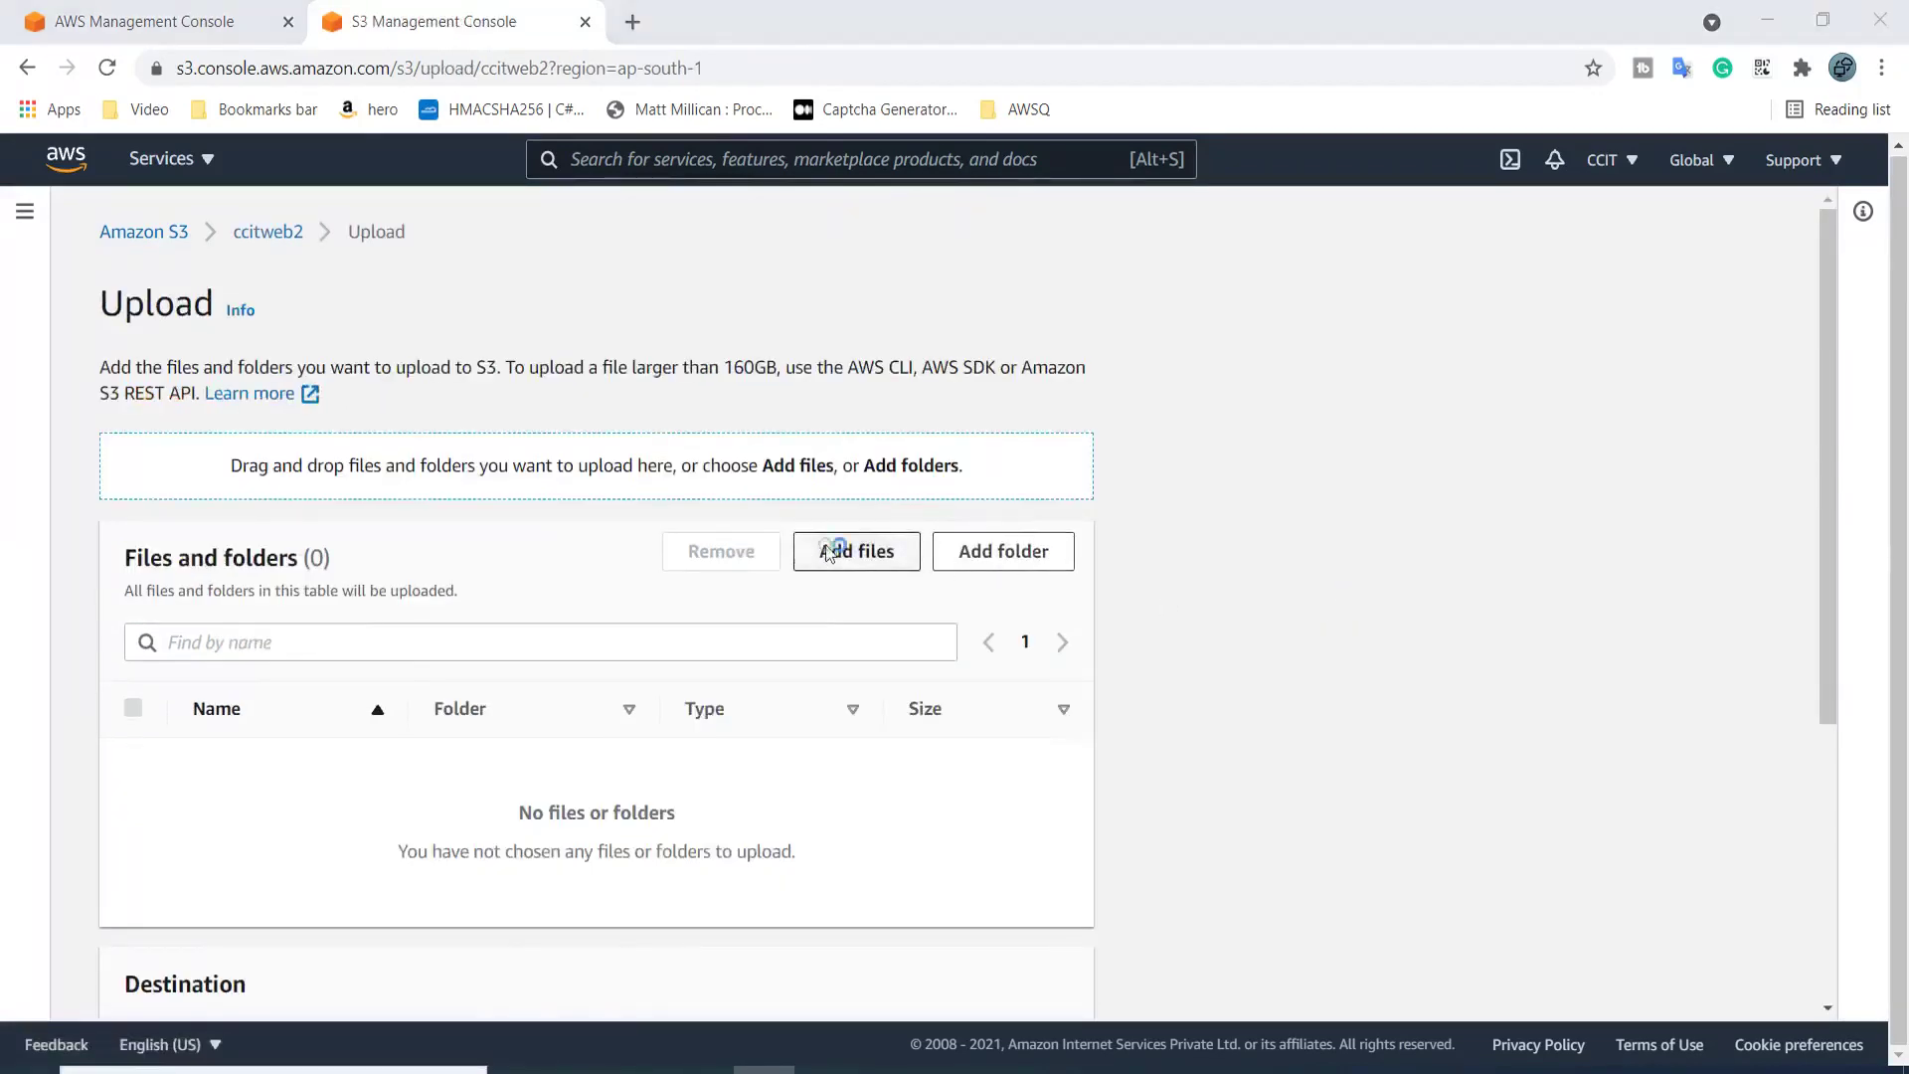
left_click(825, 552)
Switch to Notepad++, examine the Second.html URL in the load call of Web2's index.html, and return to the browser
key("alt+Tab")
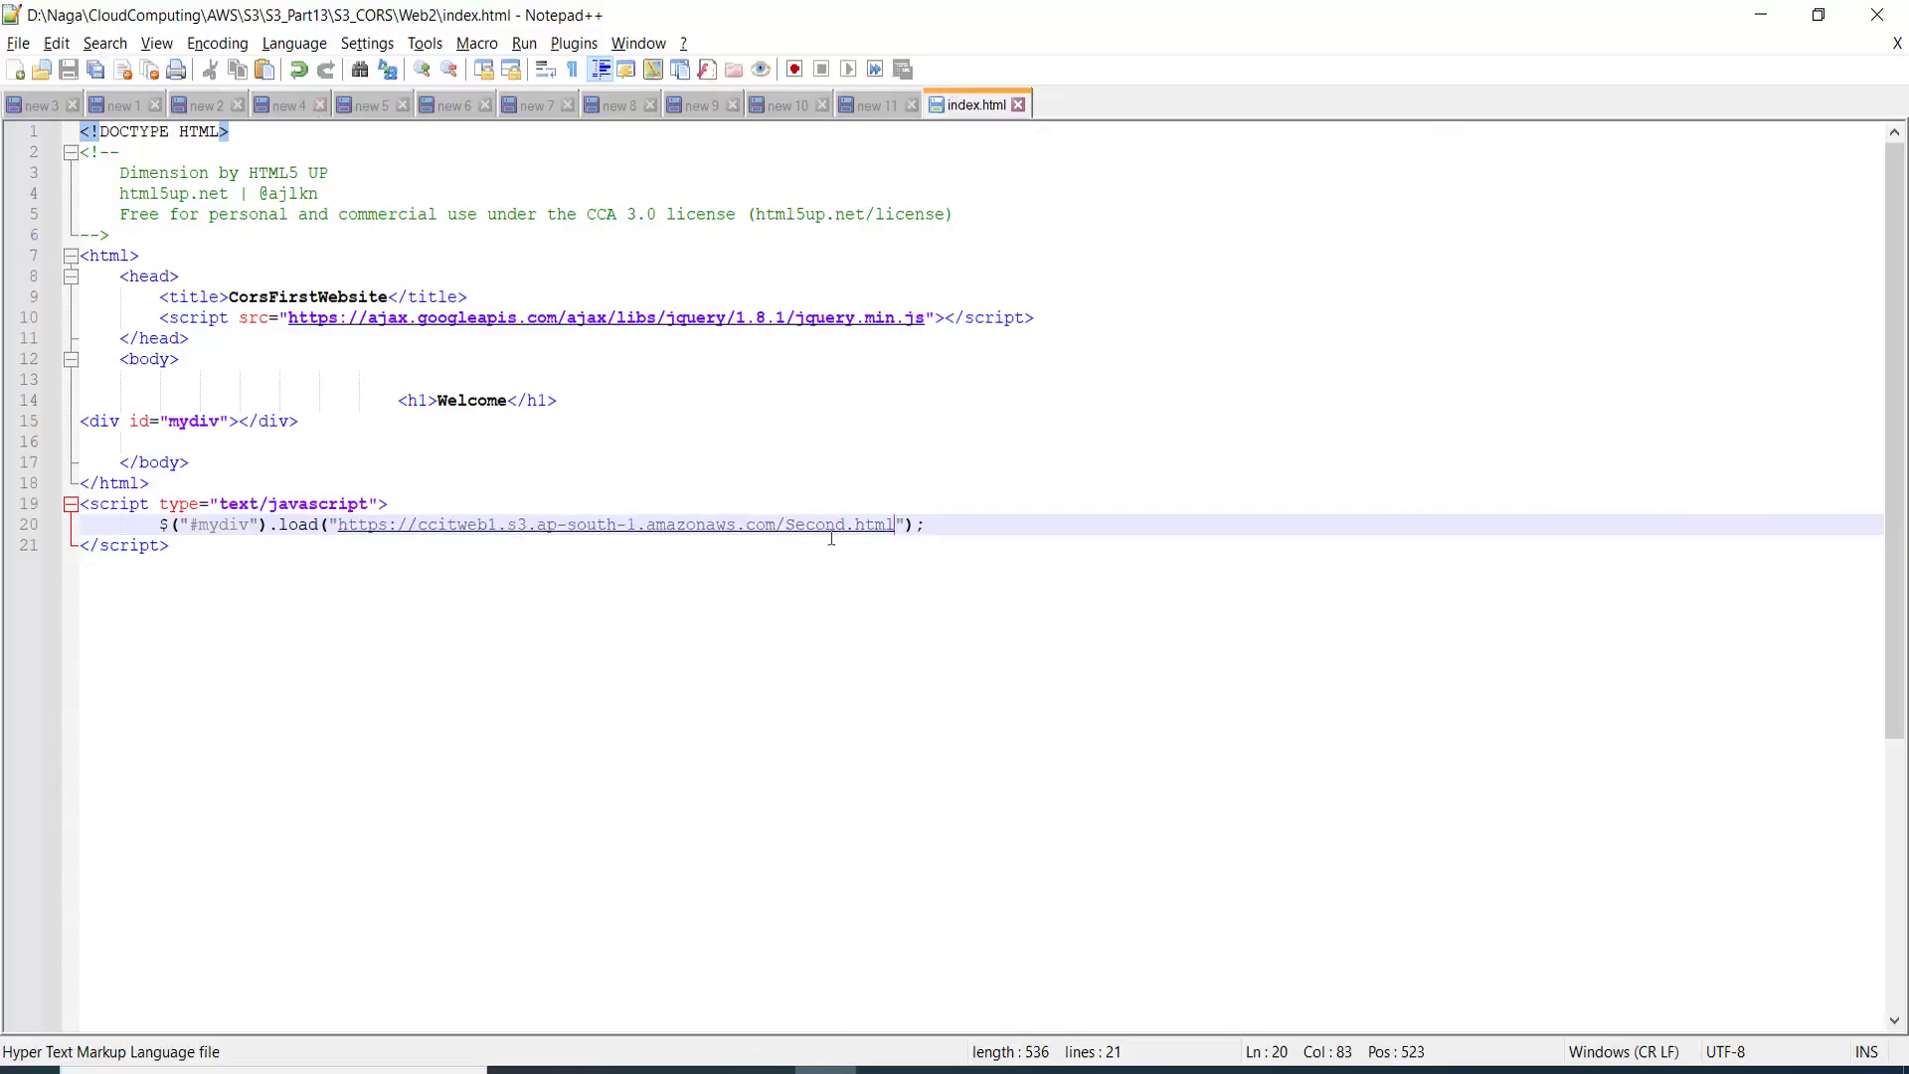
left_click_drag(898, 525, 340, 526)
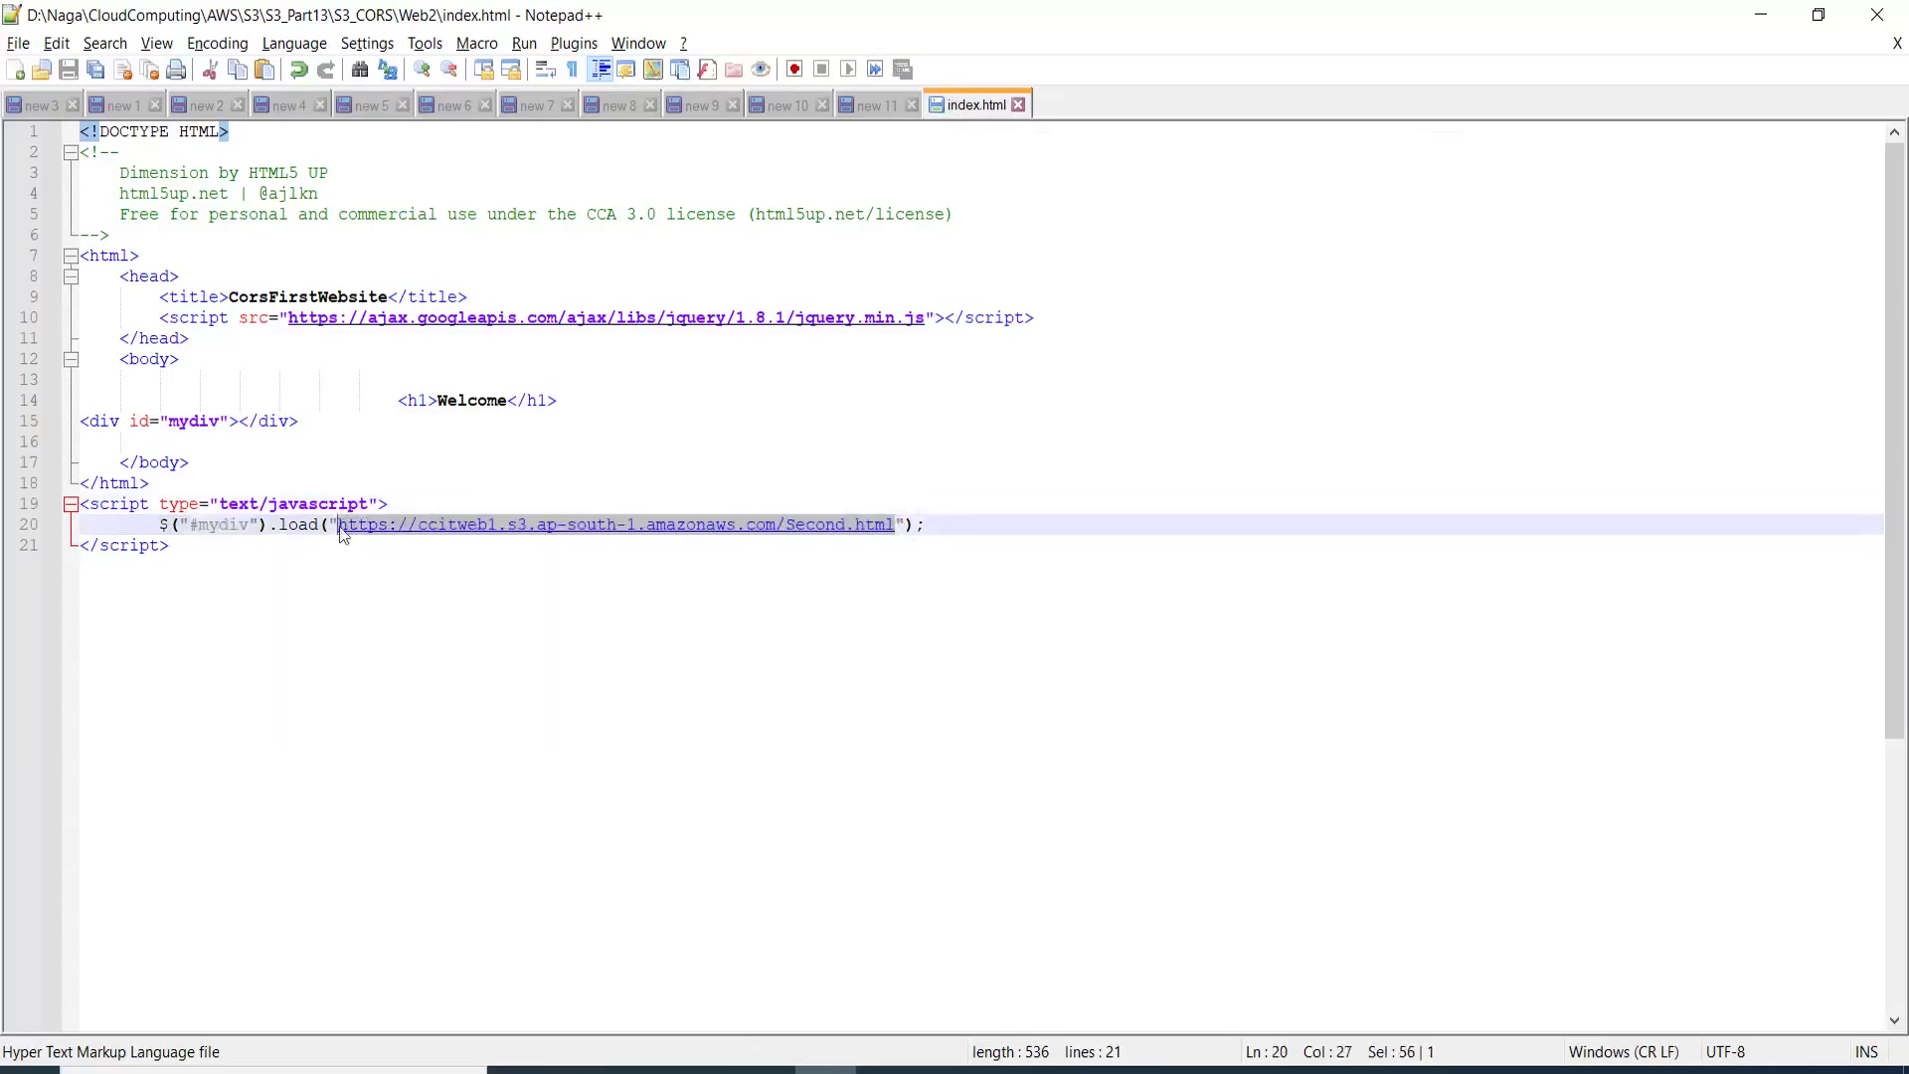
left_click(697, 1069)
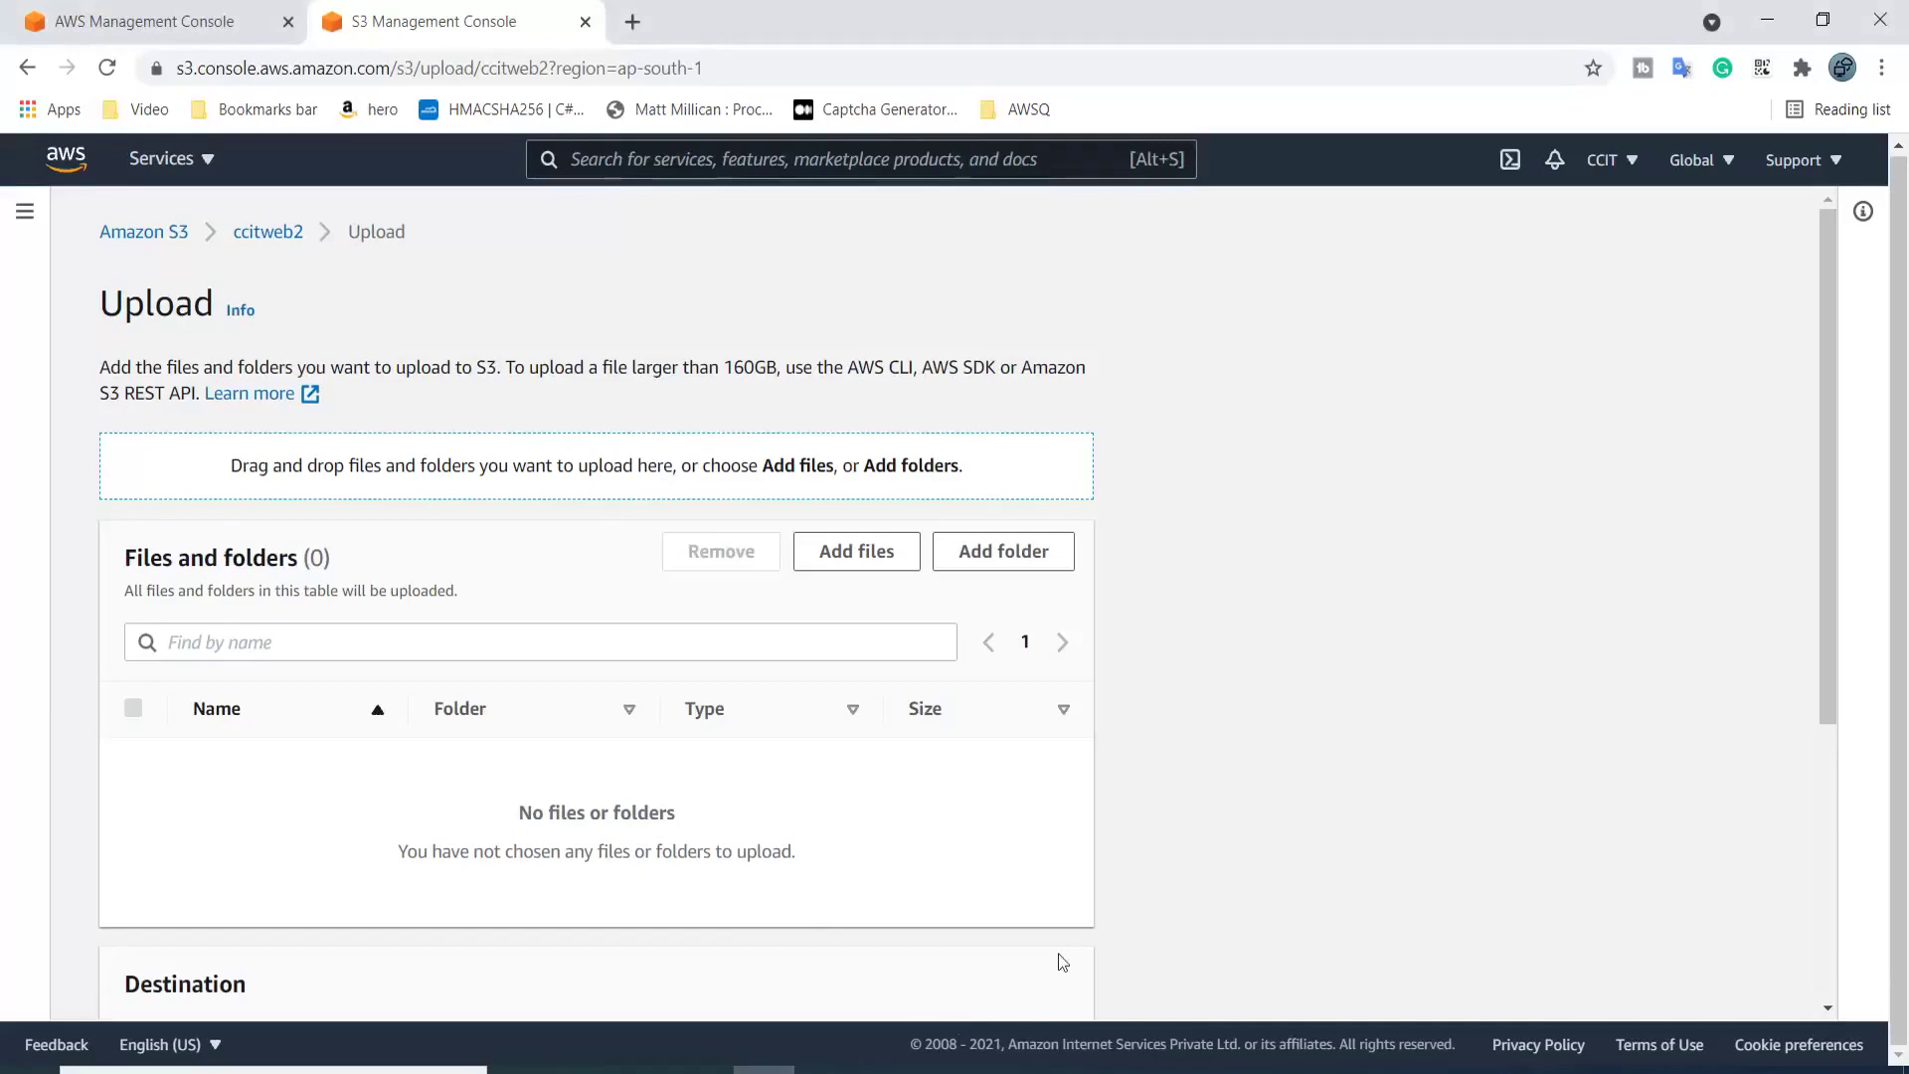
Upload Web2's index.html to ccitweb2 with public-read access granted and the risk acknowledged, and close the upload status page
left_click(853, 563)
double_click(885, 388)
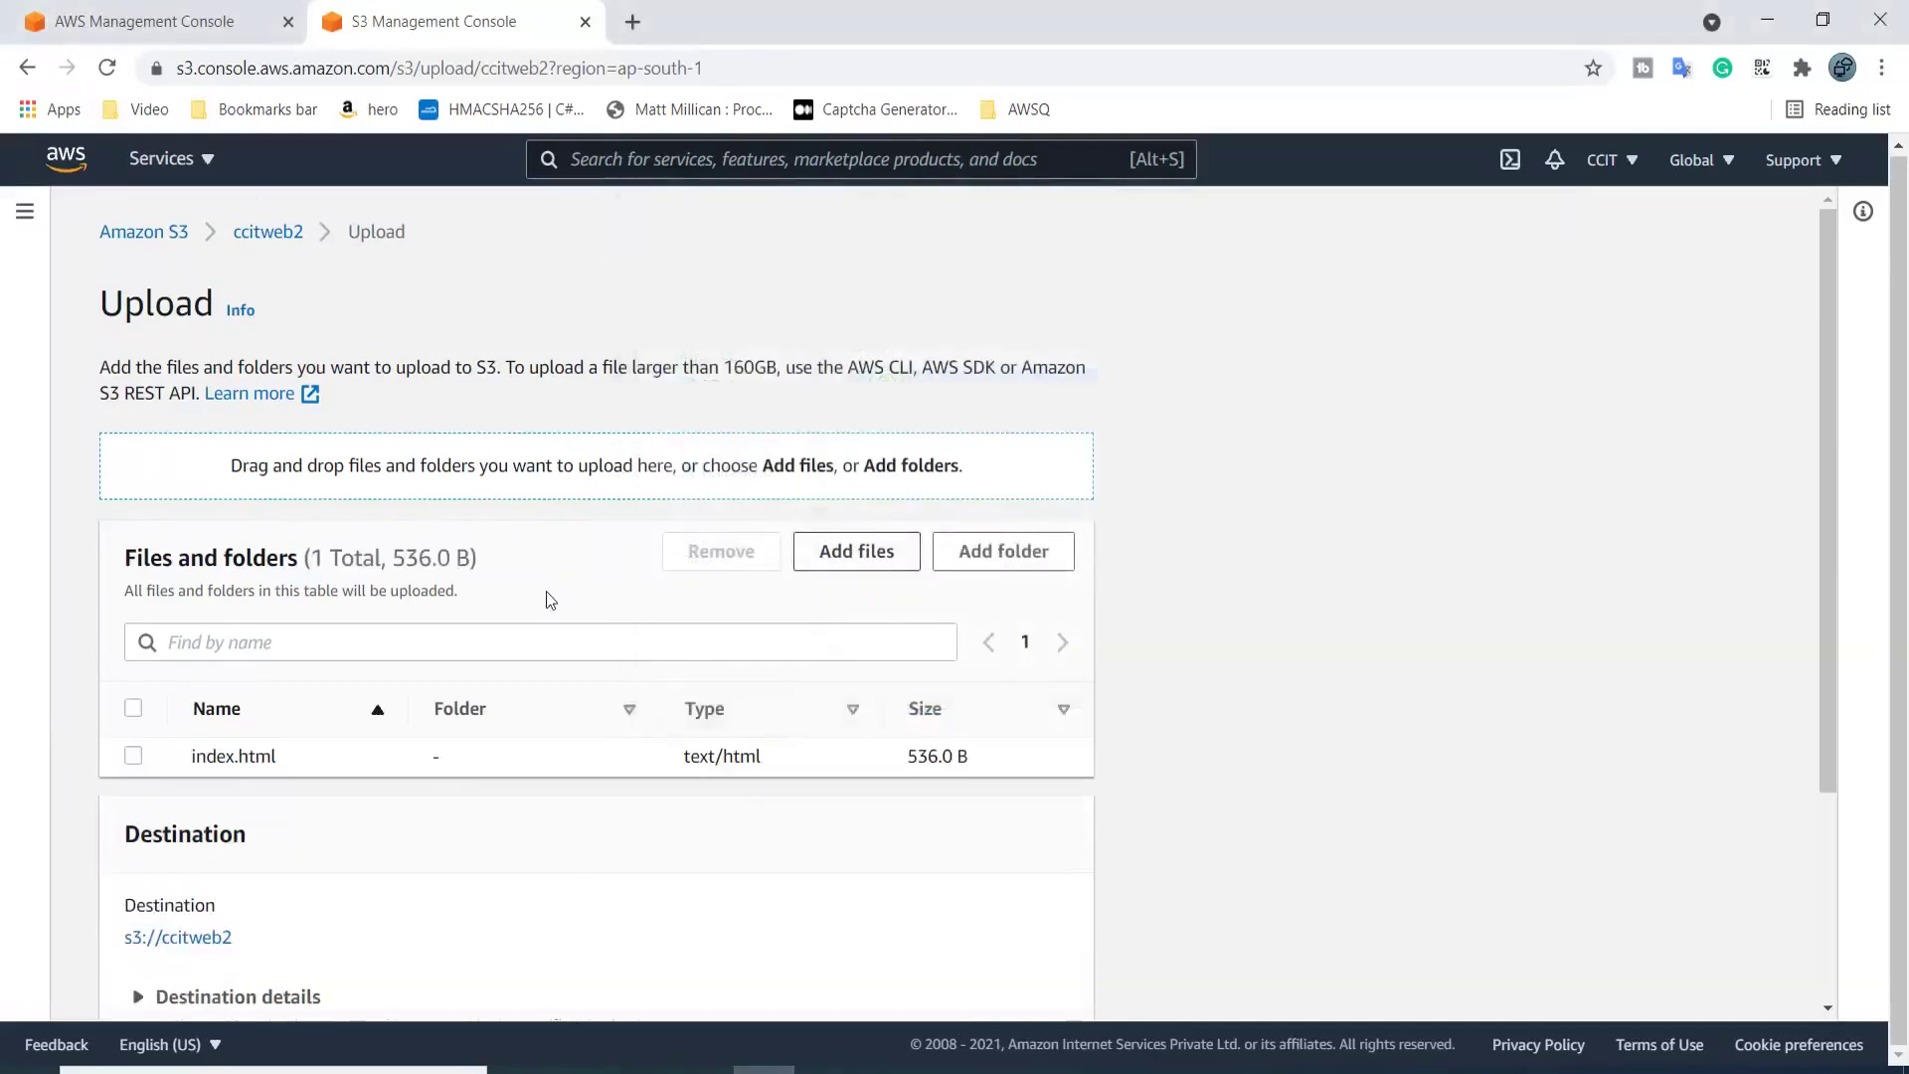
scroll(546, 599, "down", 3)
left_click(117, 821)
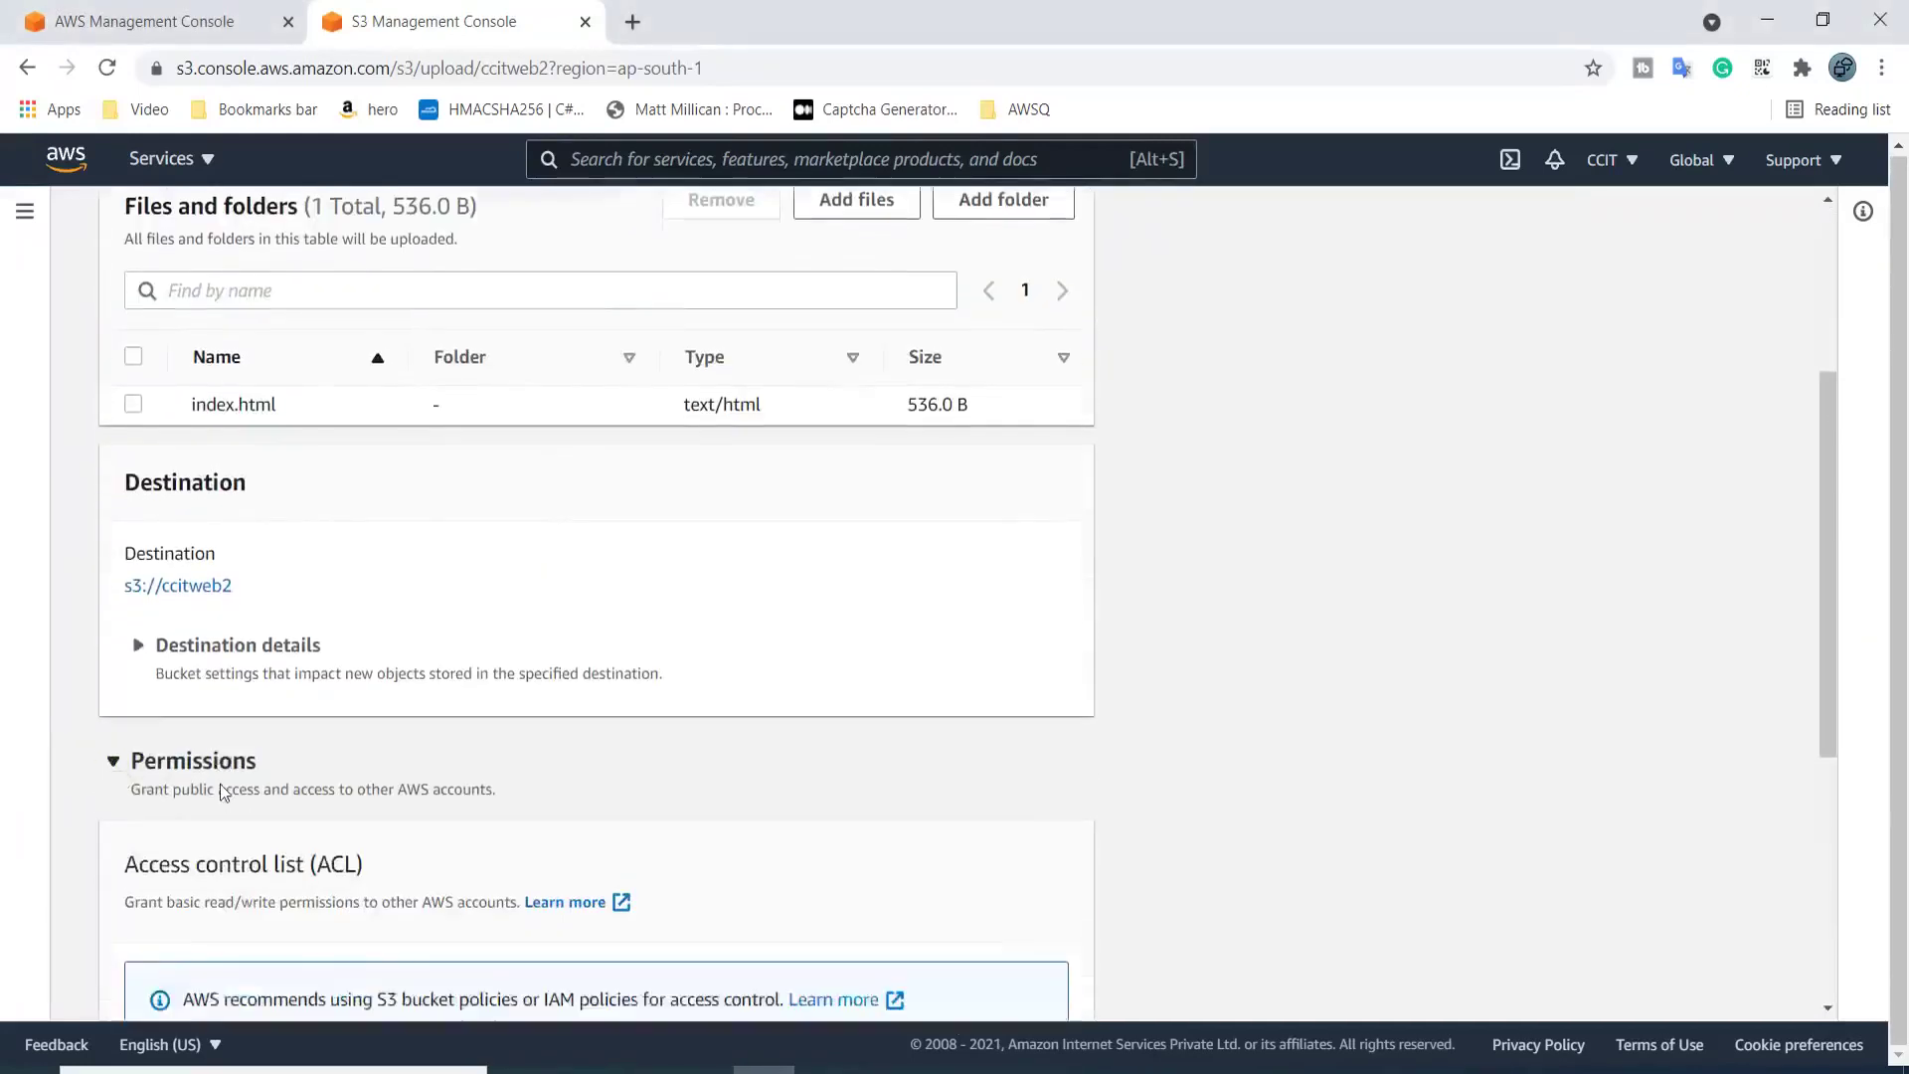
scroll(221, 793, "down", 5)
left_click(133, 761)
scroll(393, 857, "down", 2)
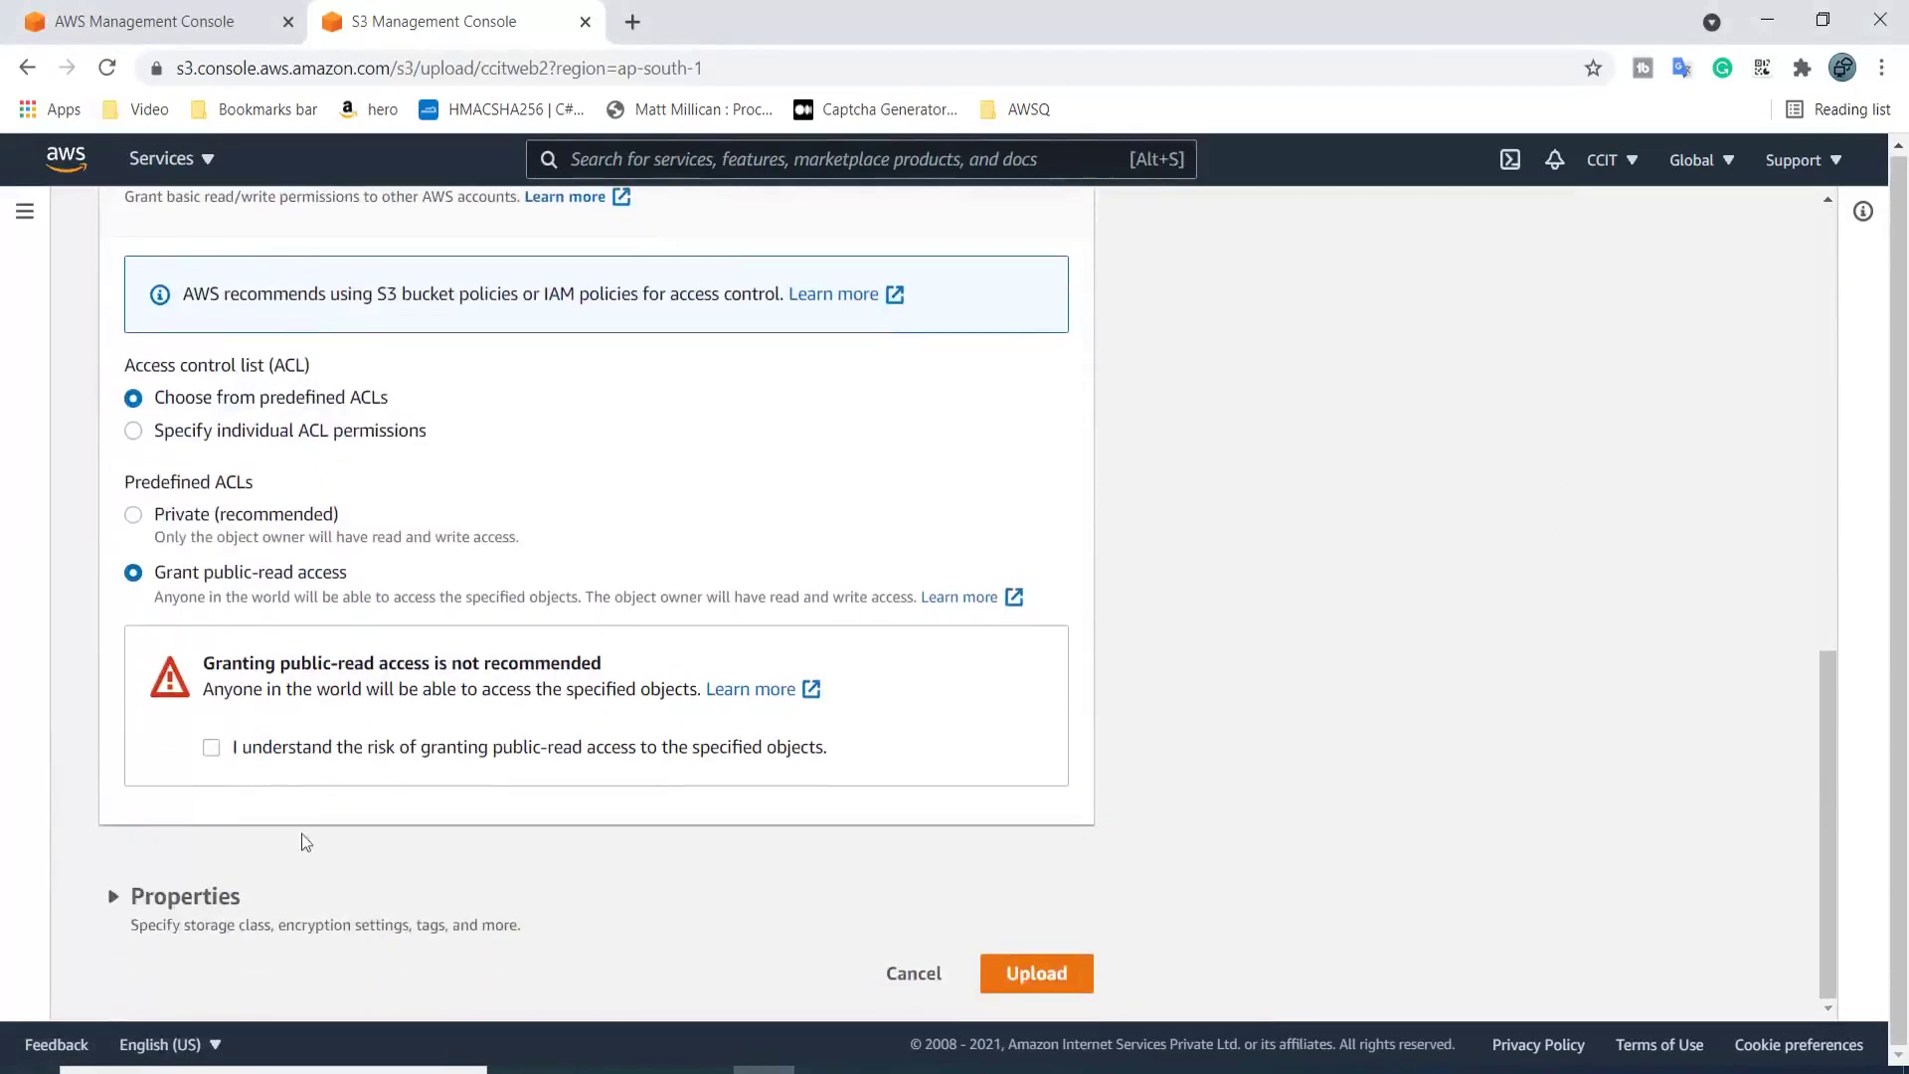
left_click(211, 747)
left_click(1036, 973)
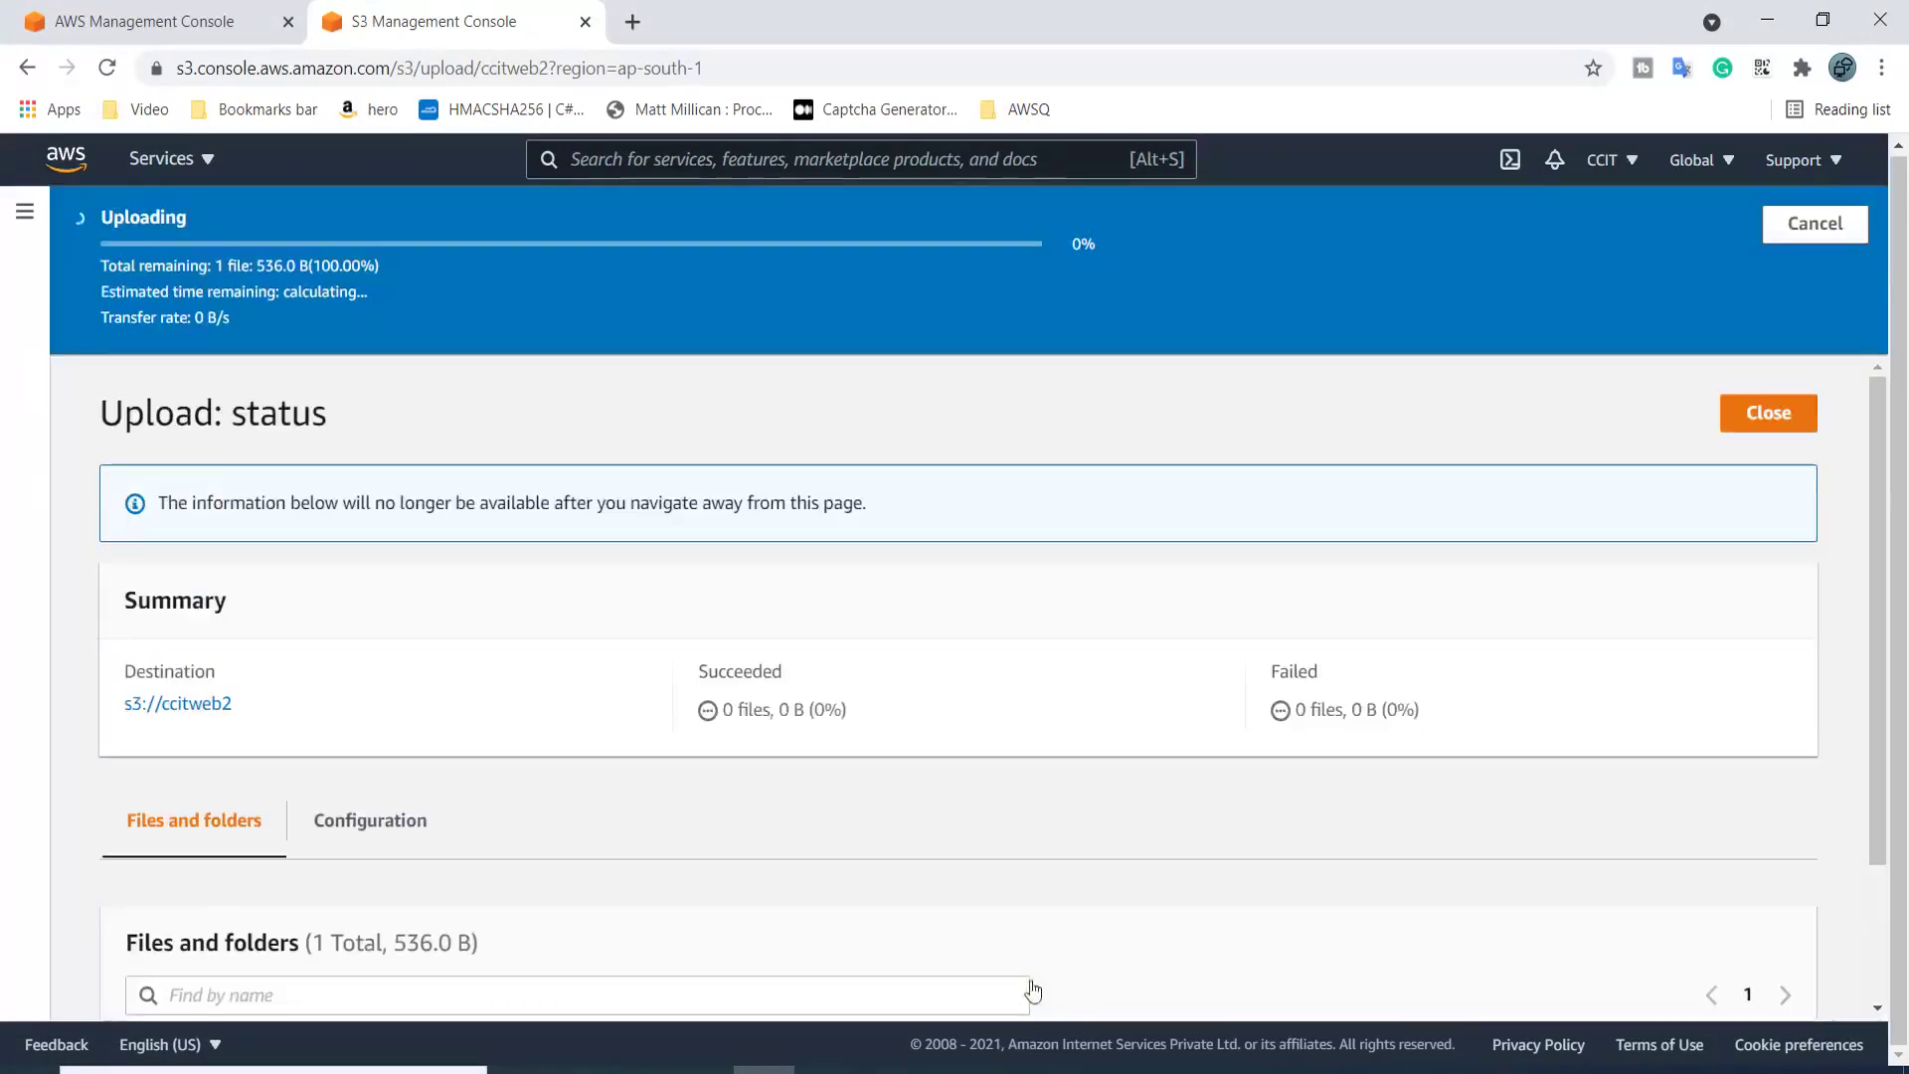
left_click(1772, 343)
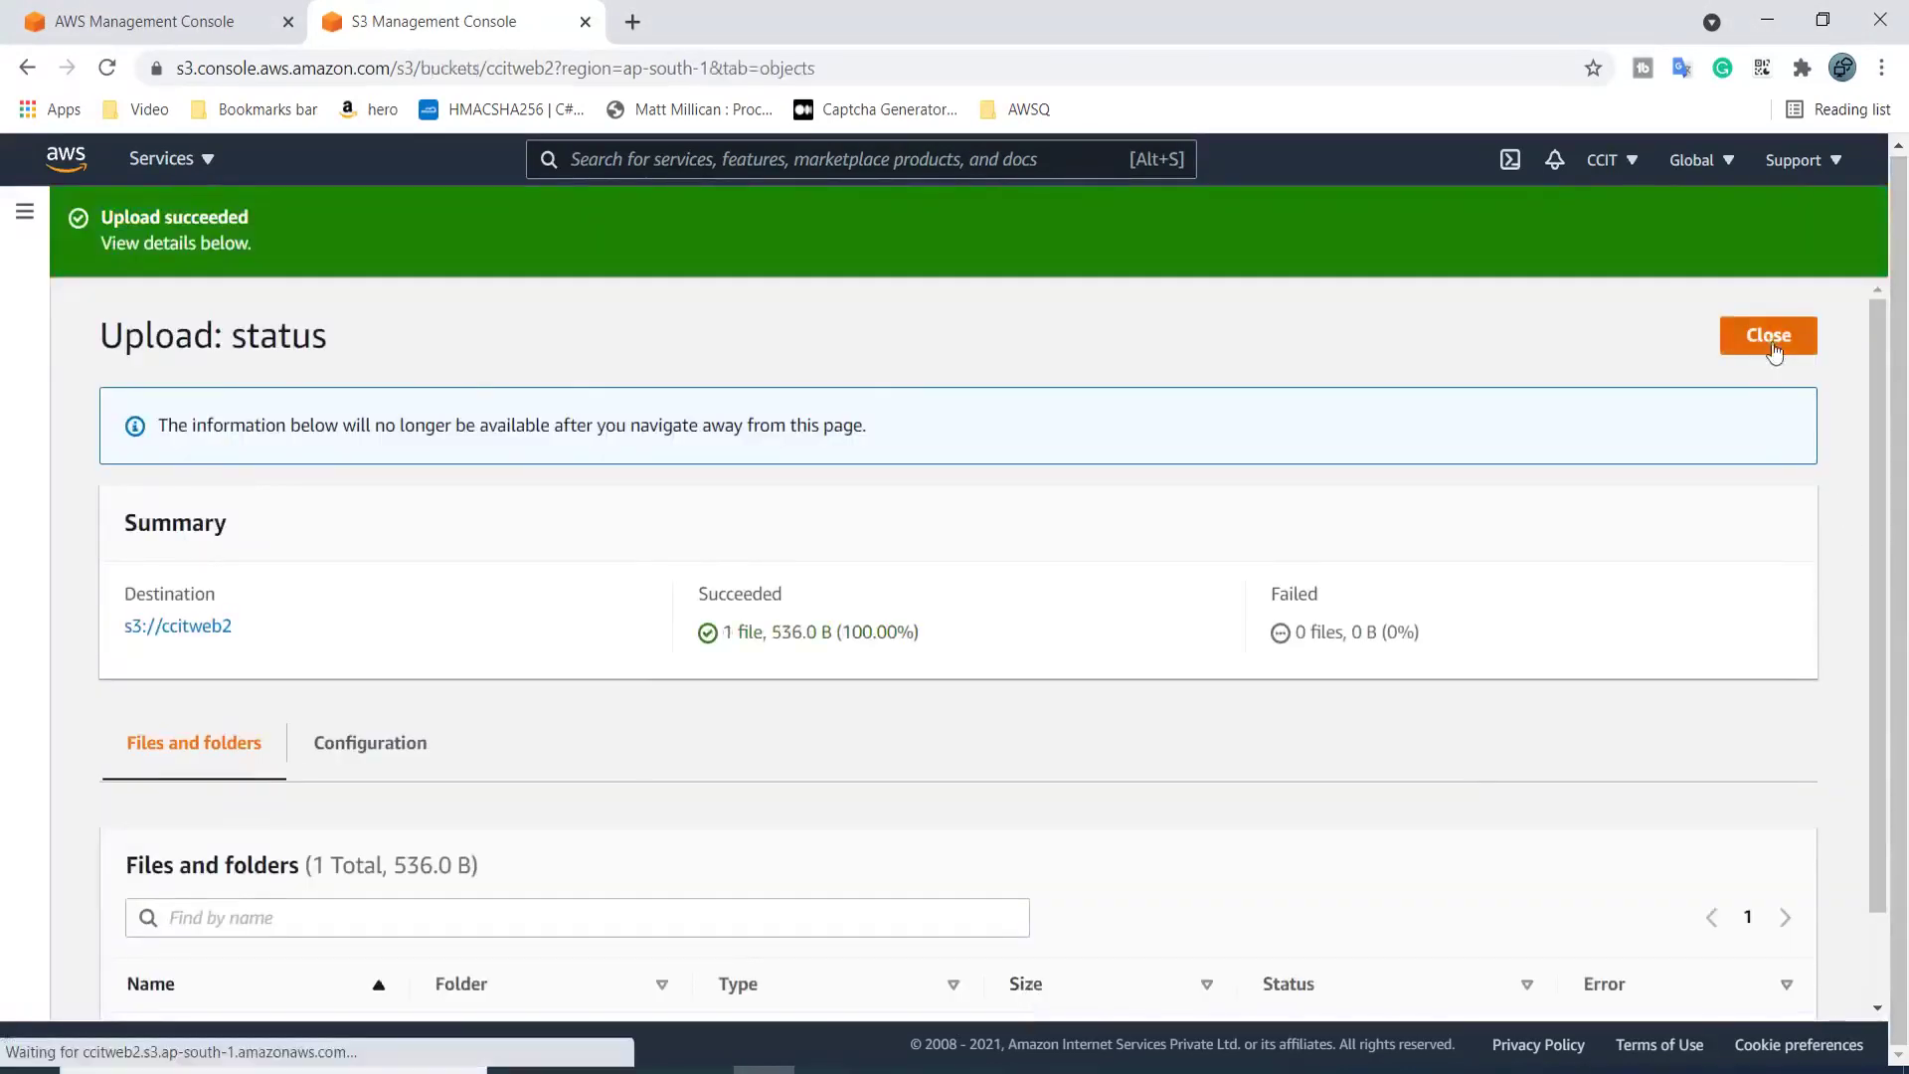
Open the uploaded index.html by its object URL and examine its error messages and the linked ccitweb2 origin in the developer console
left_click(250, 775)
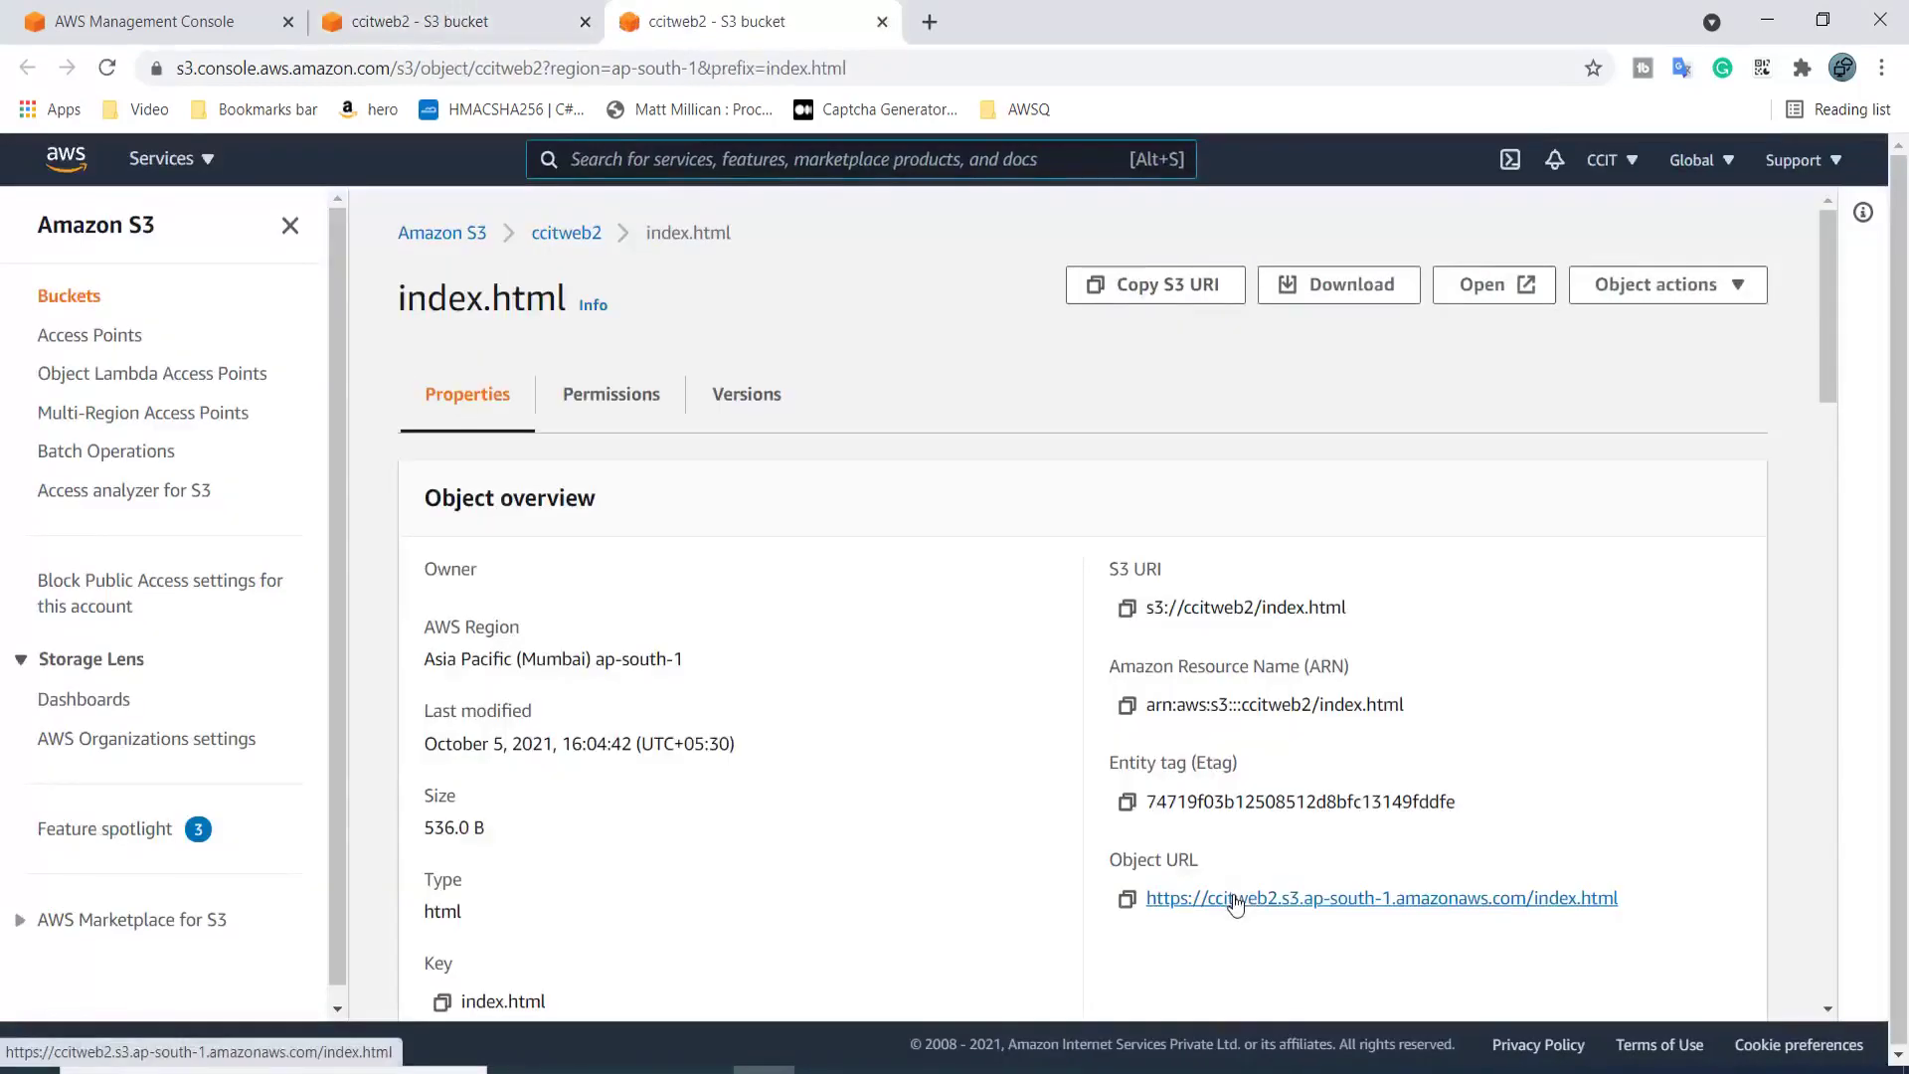
left_click(1233, 898)
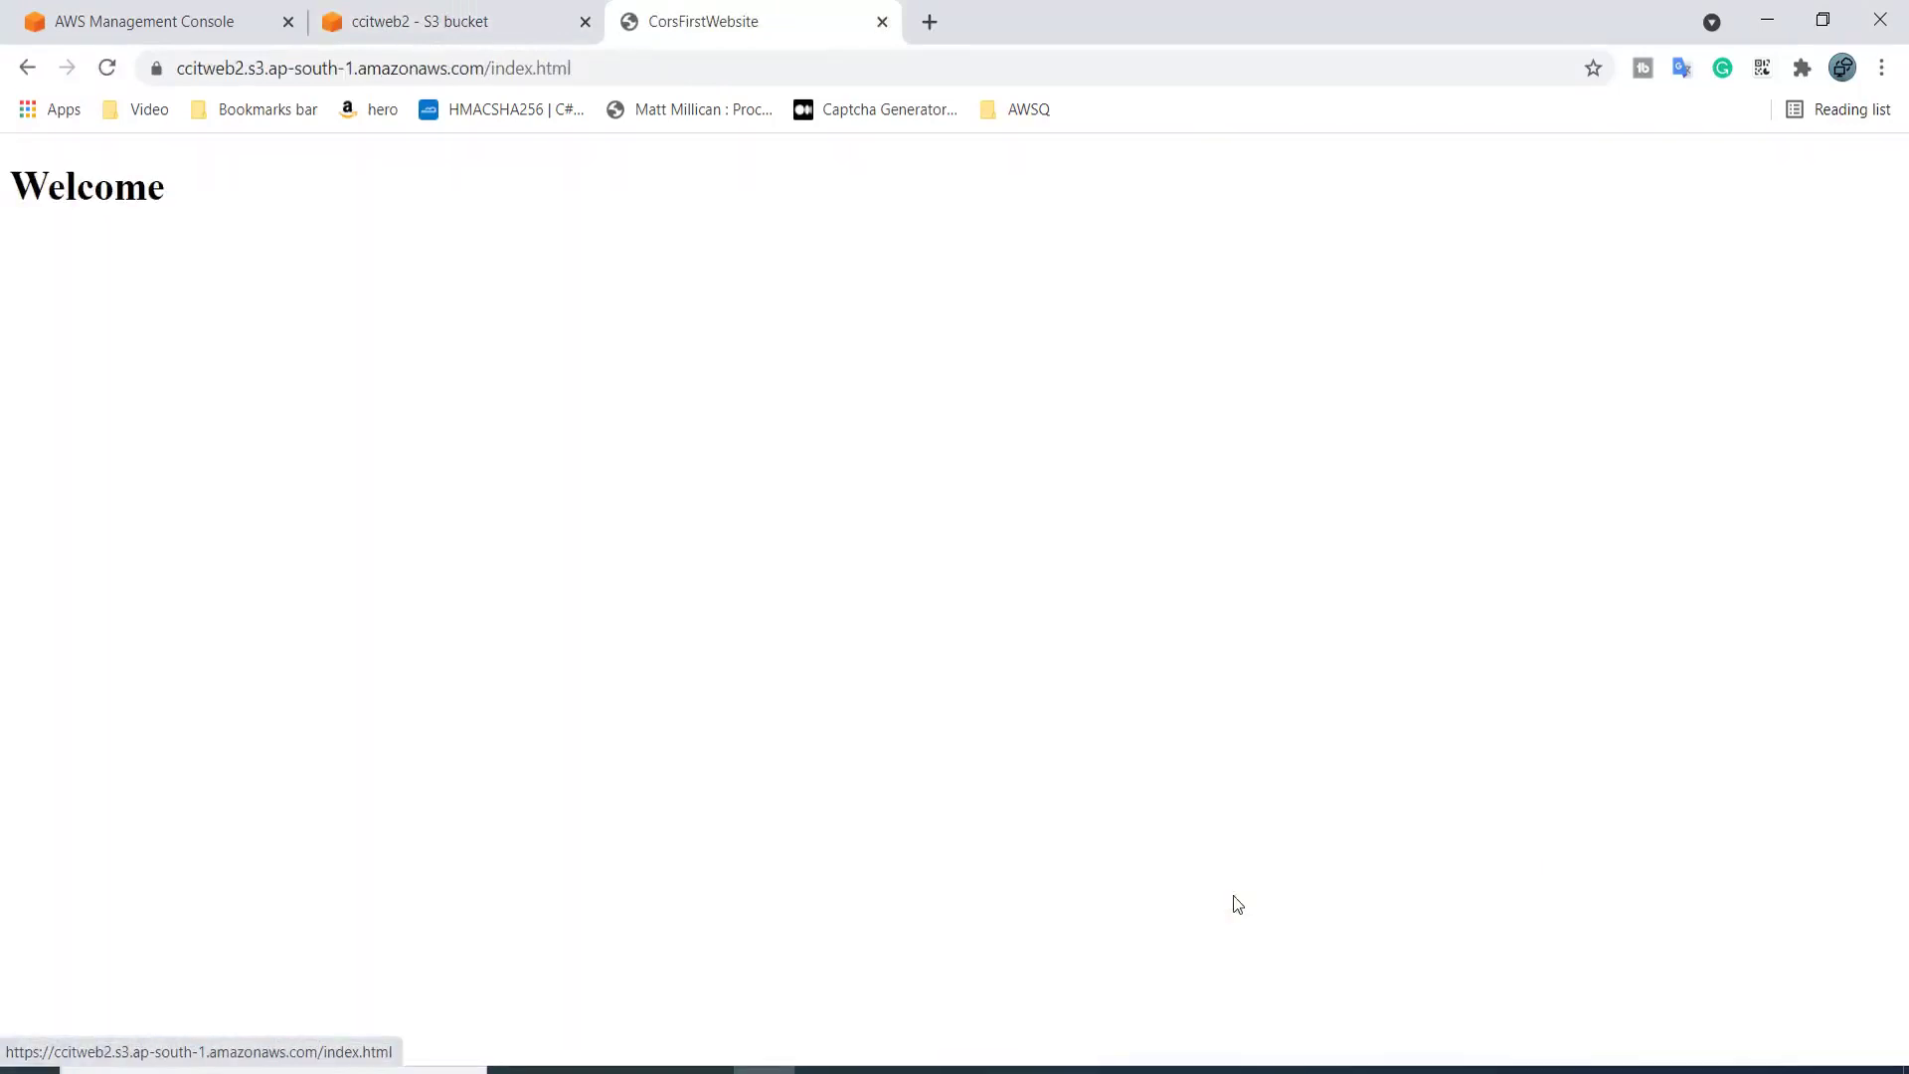
right_click(315, 288)
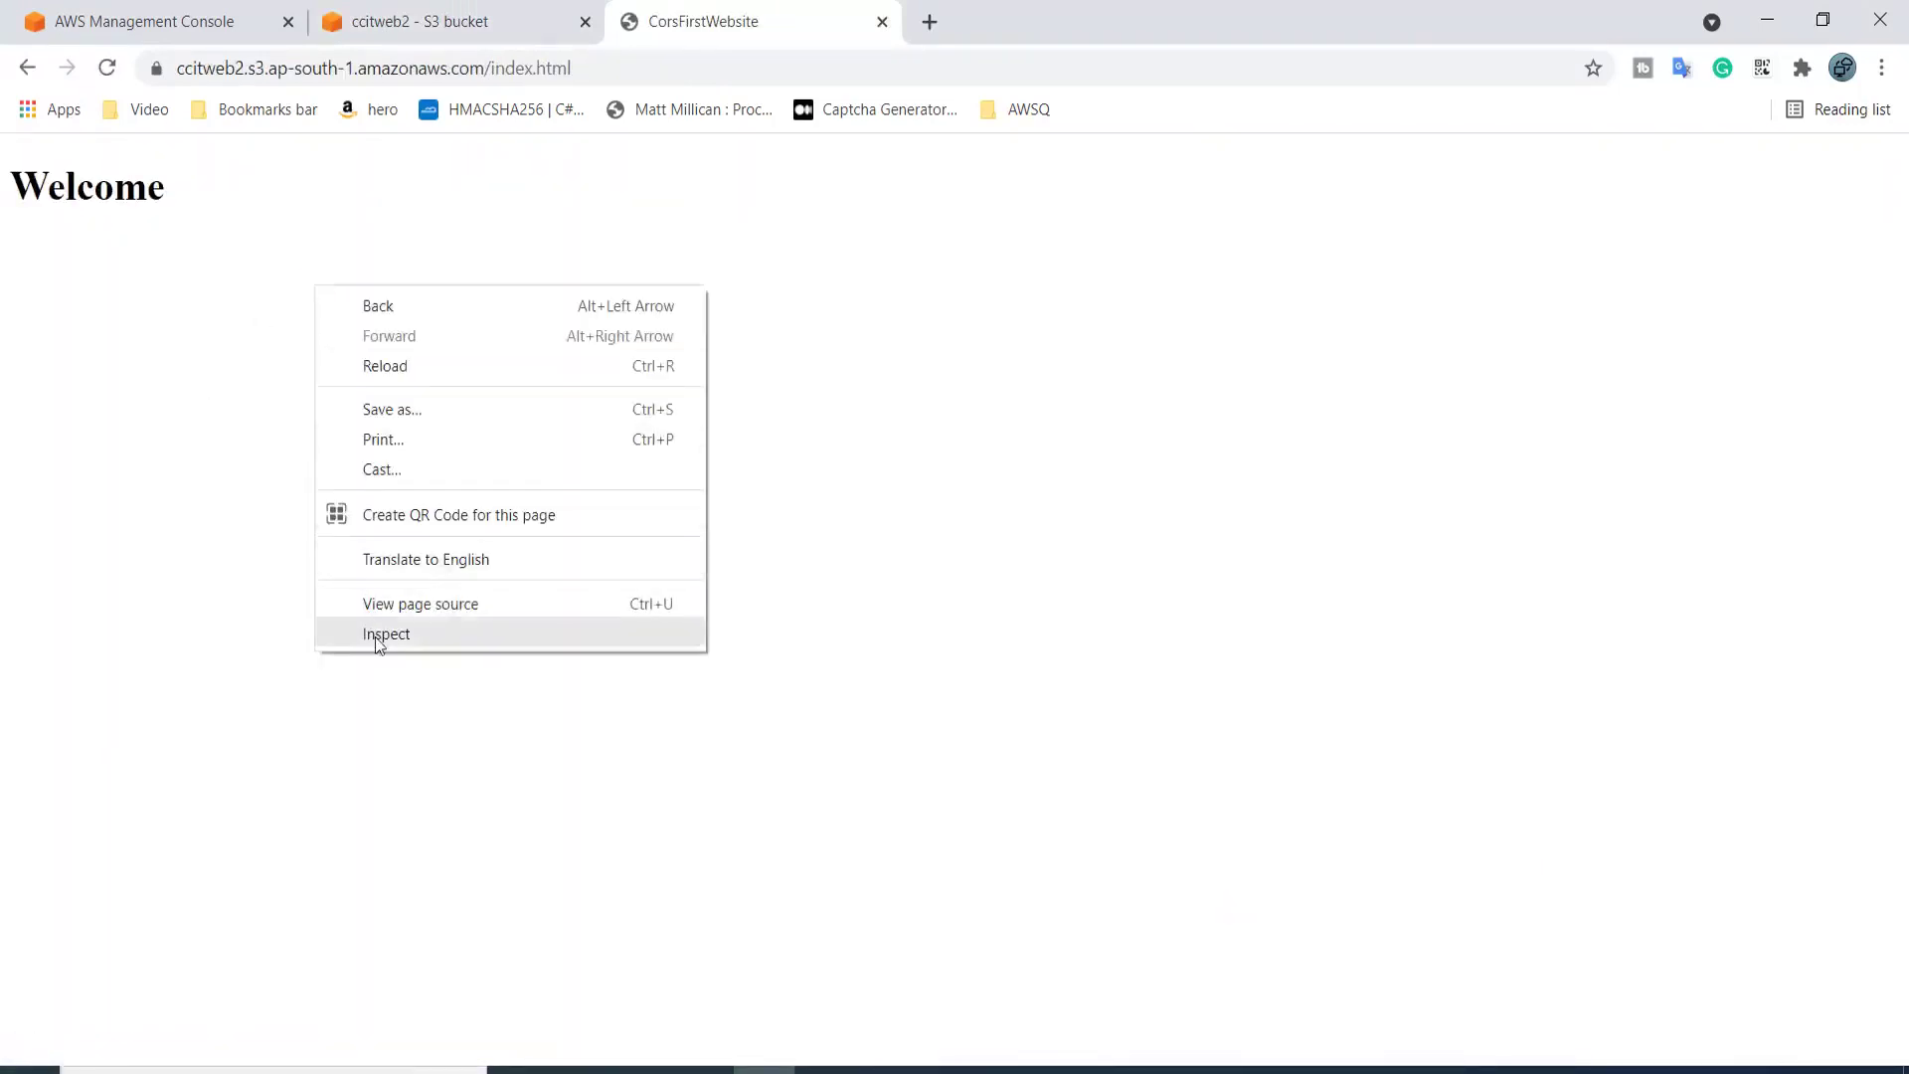
left_click(378, 642)
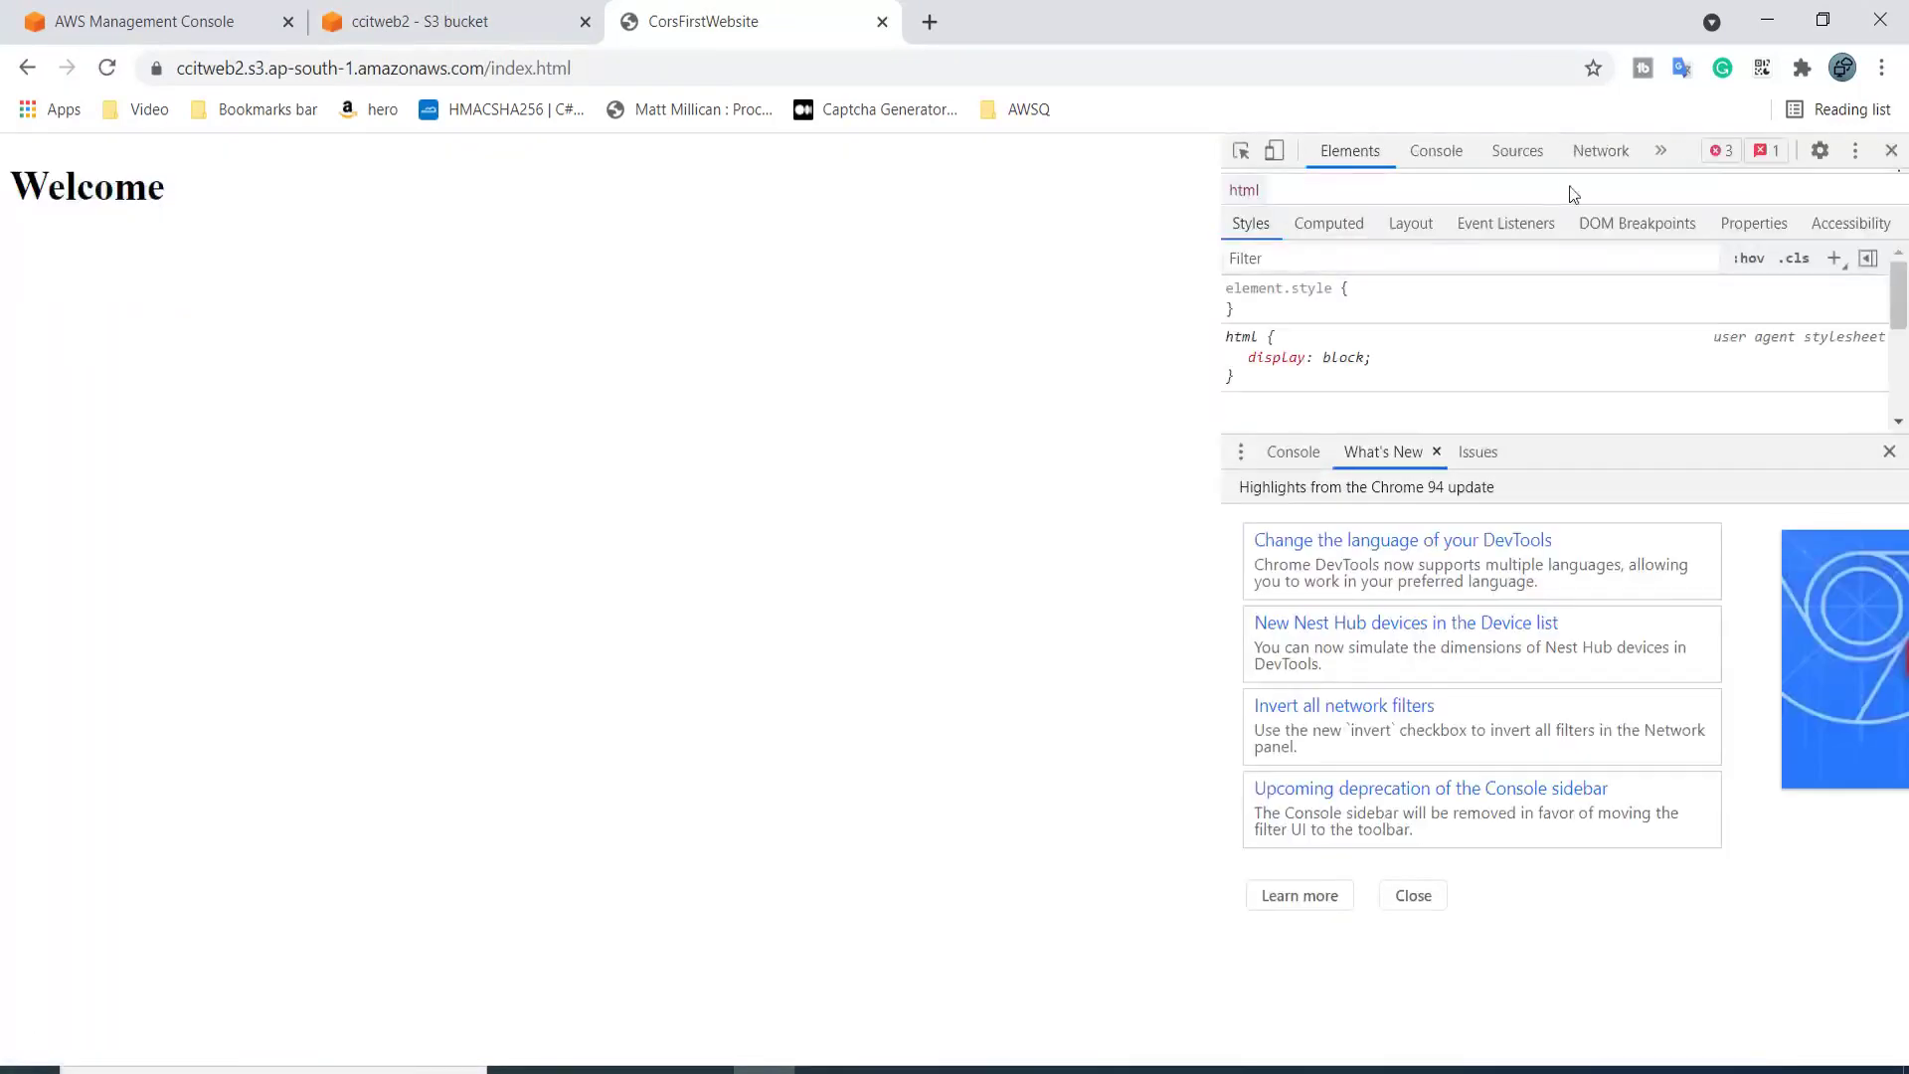
right_click(861, 372)
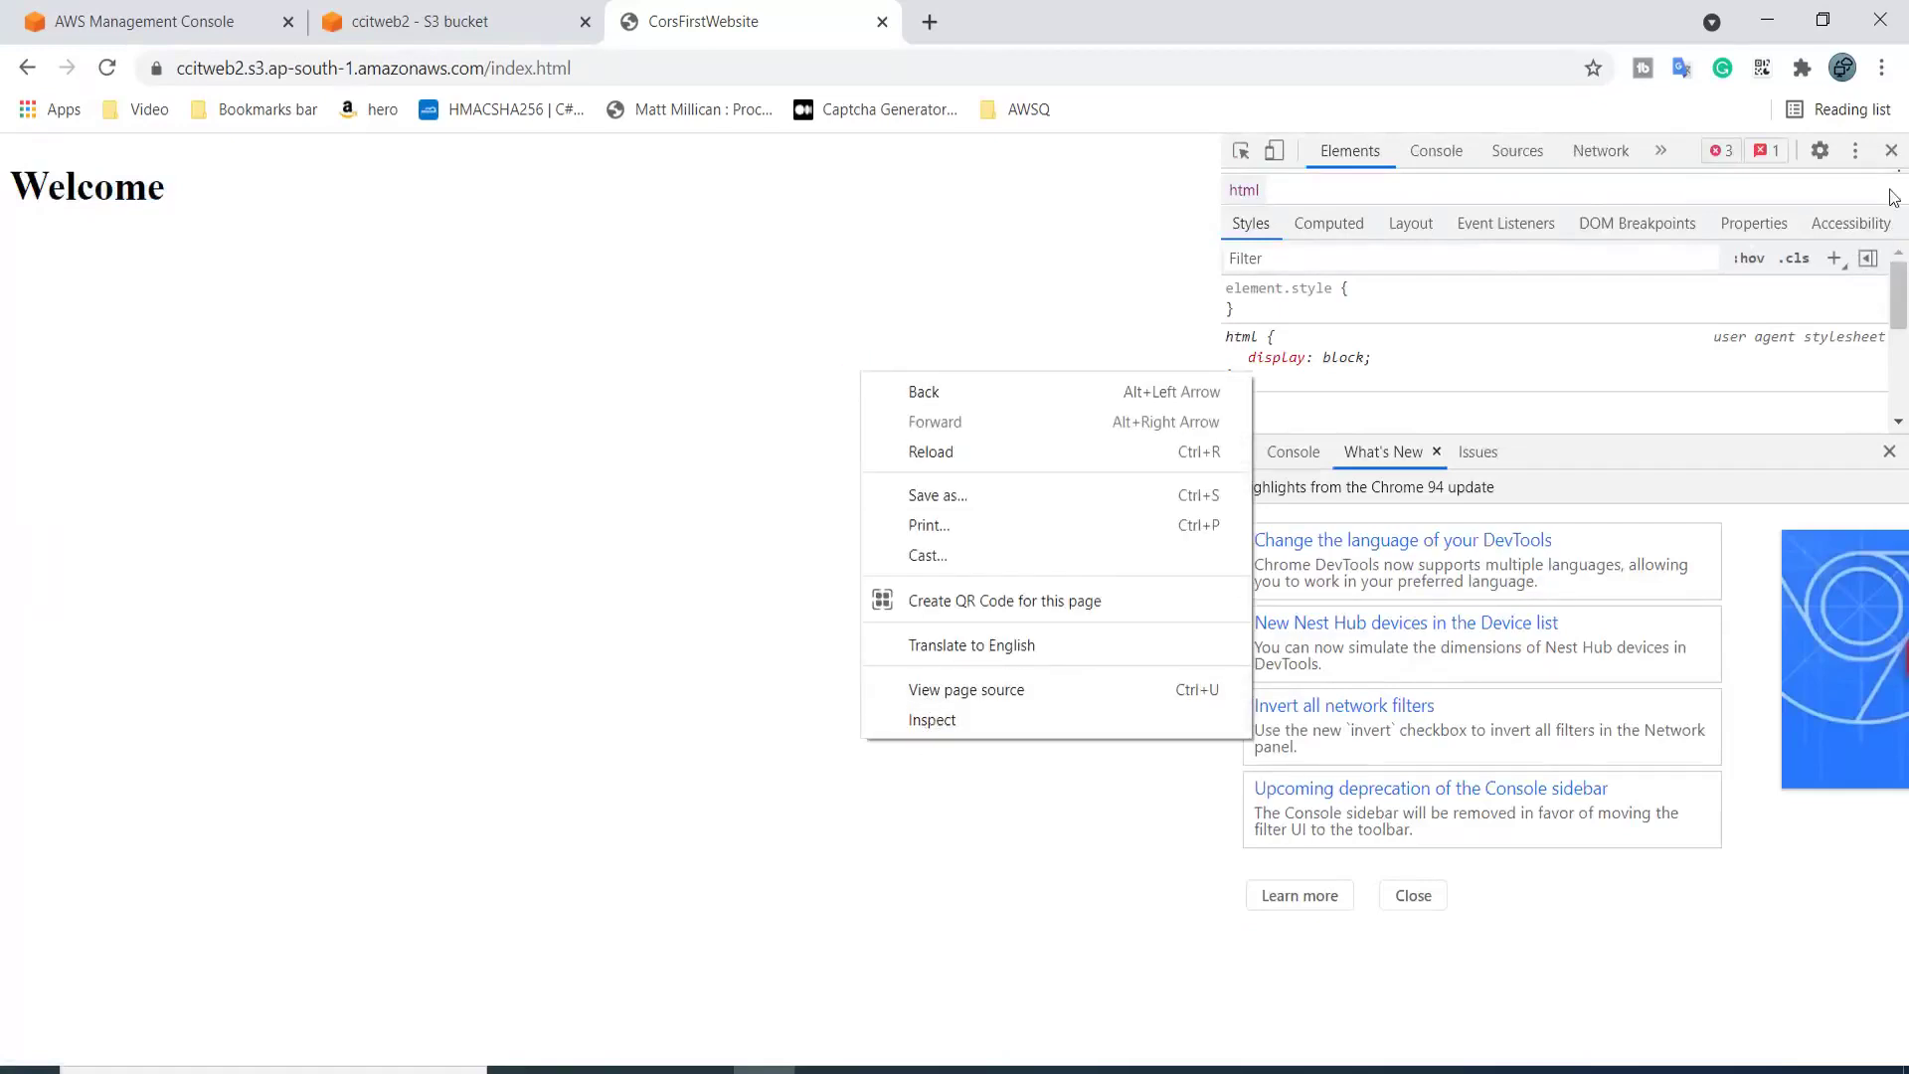
left_click(1720, 162)
left_click(1720, 162)
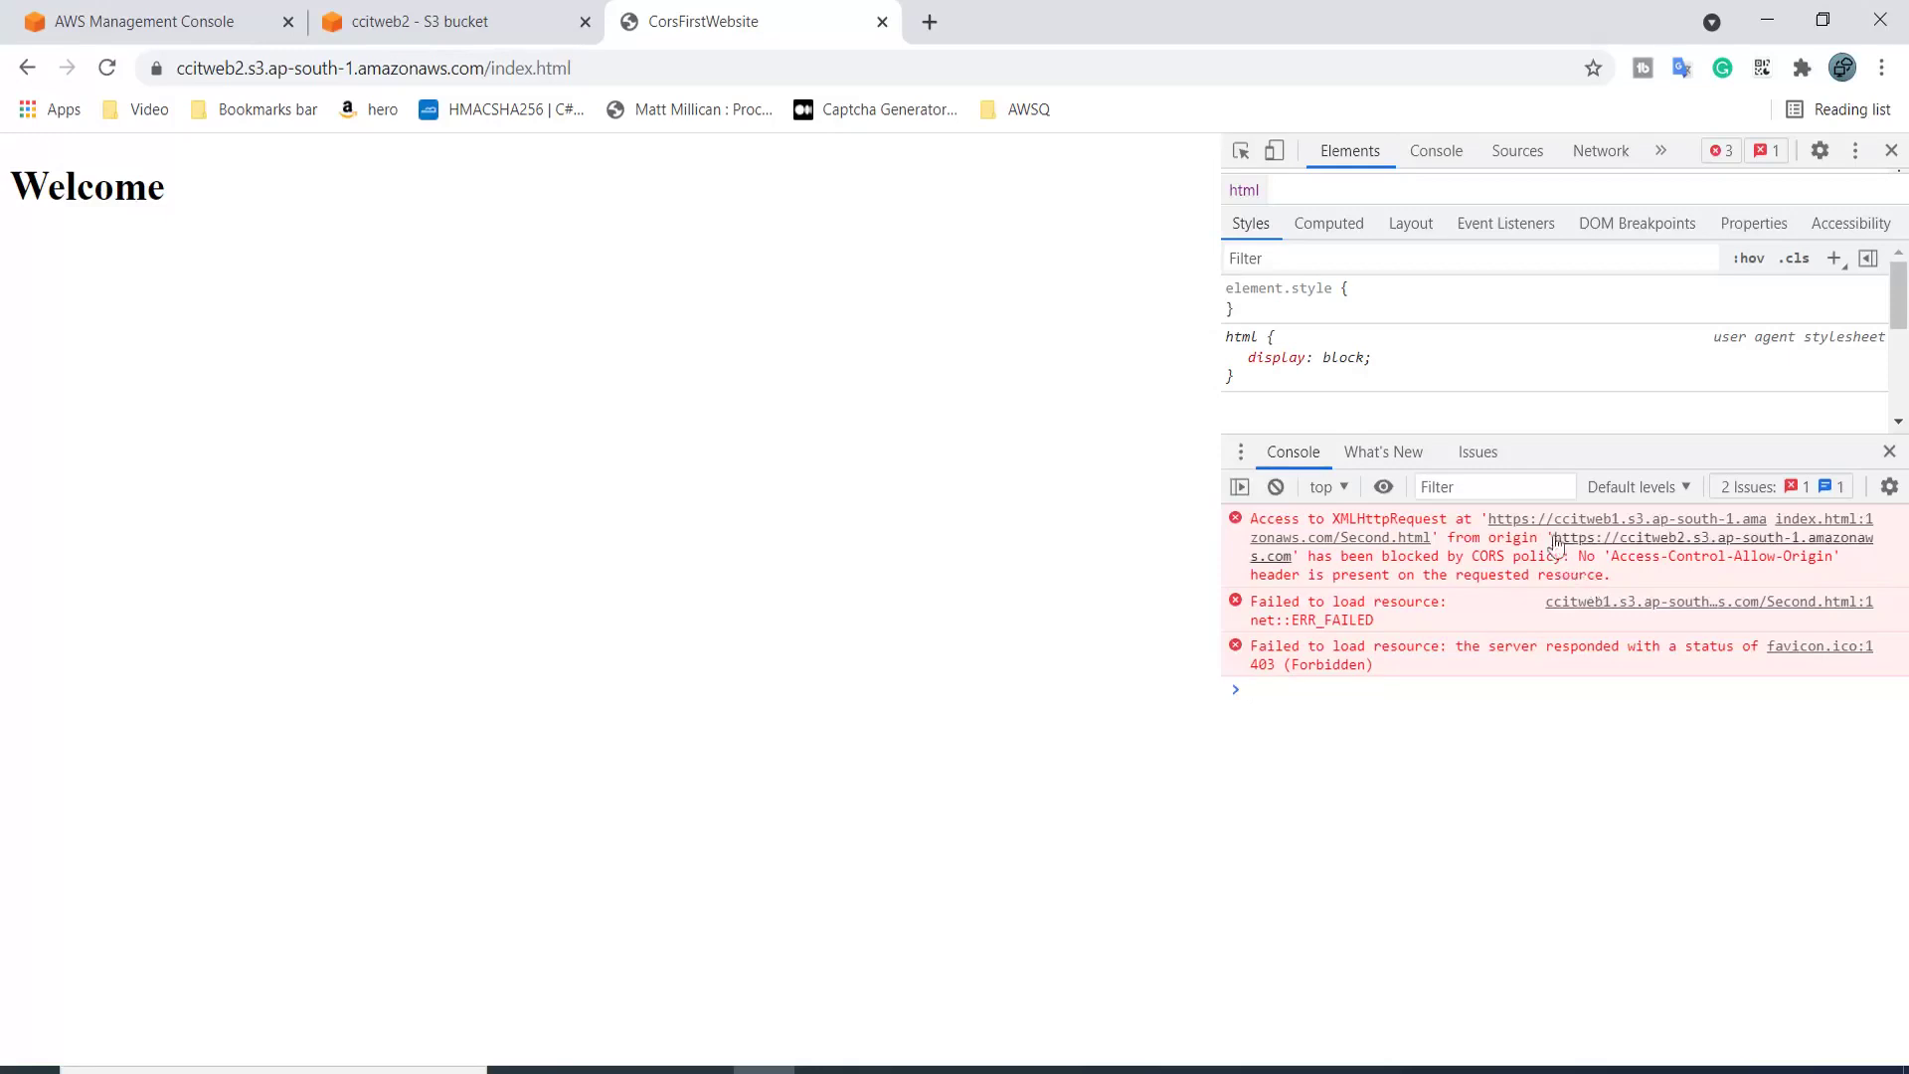
left_click(1278, 557)
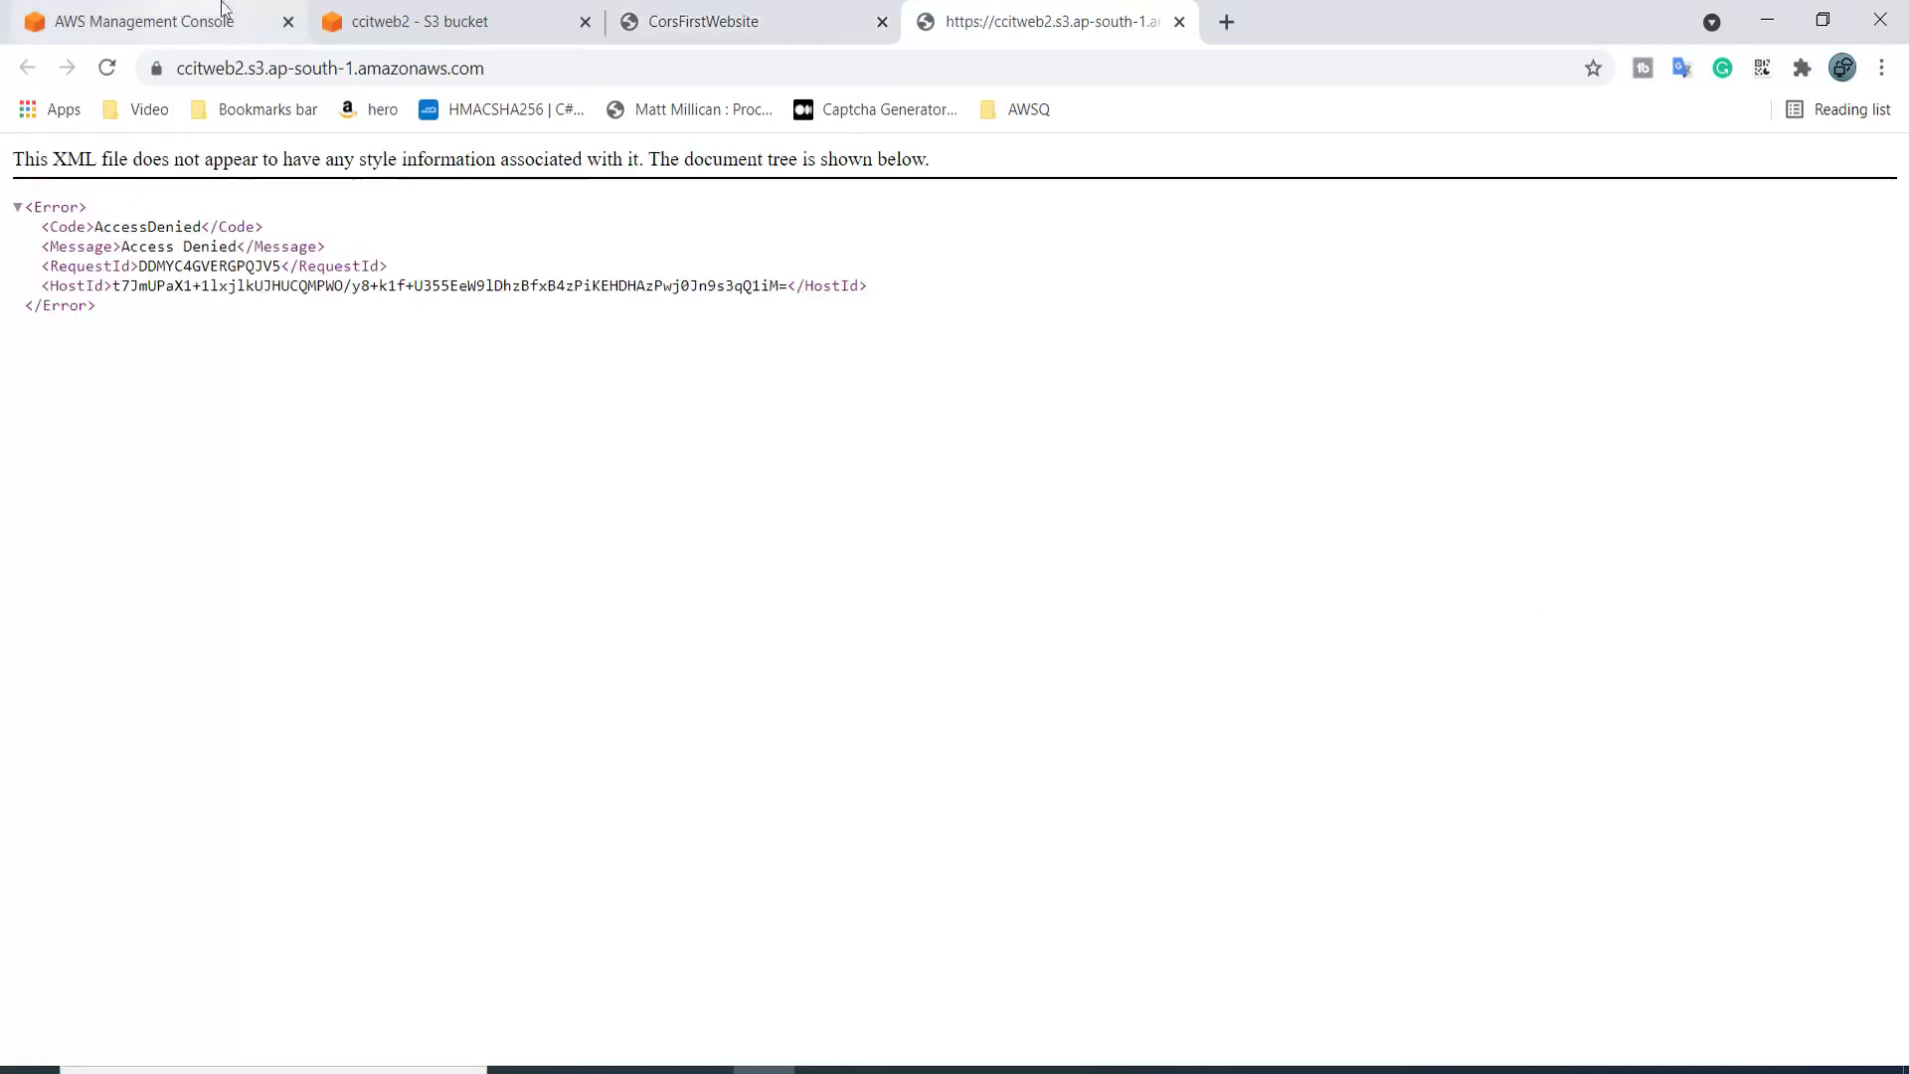
left_click(1179, 22)
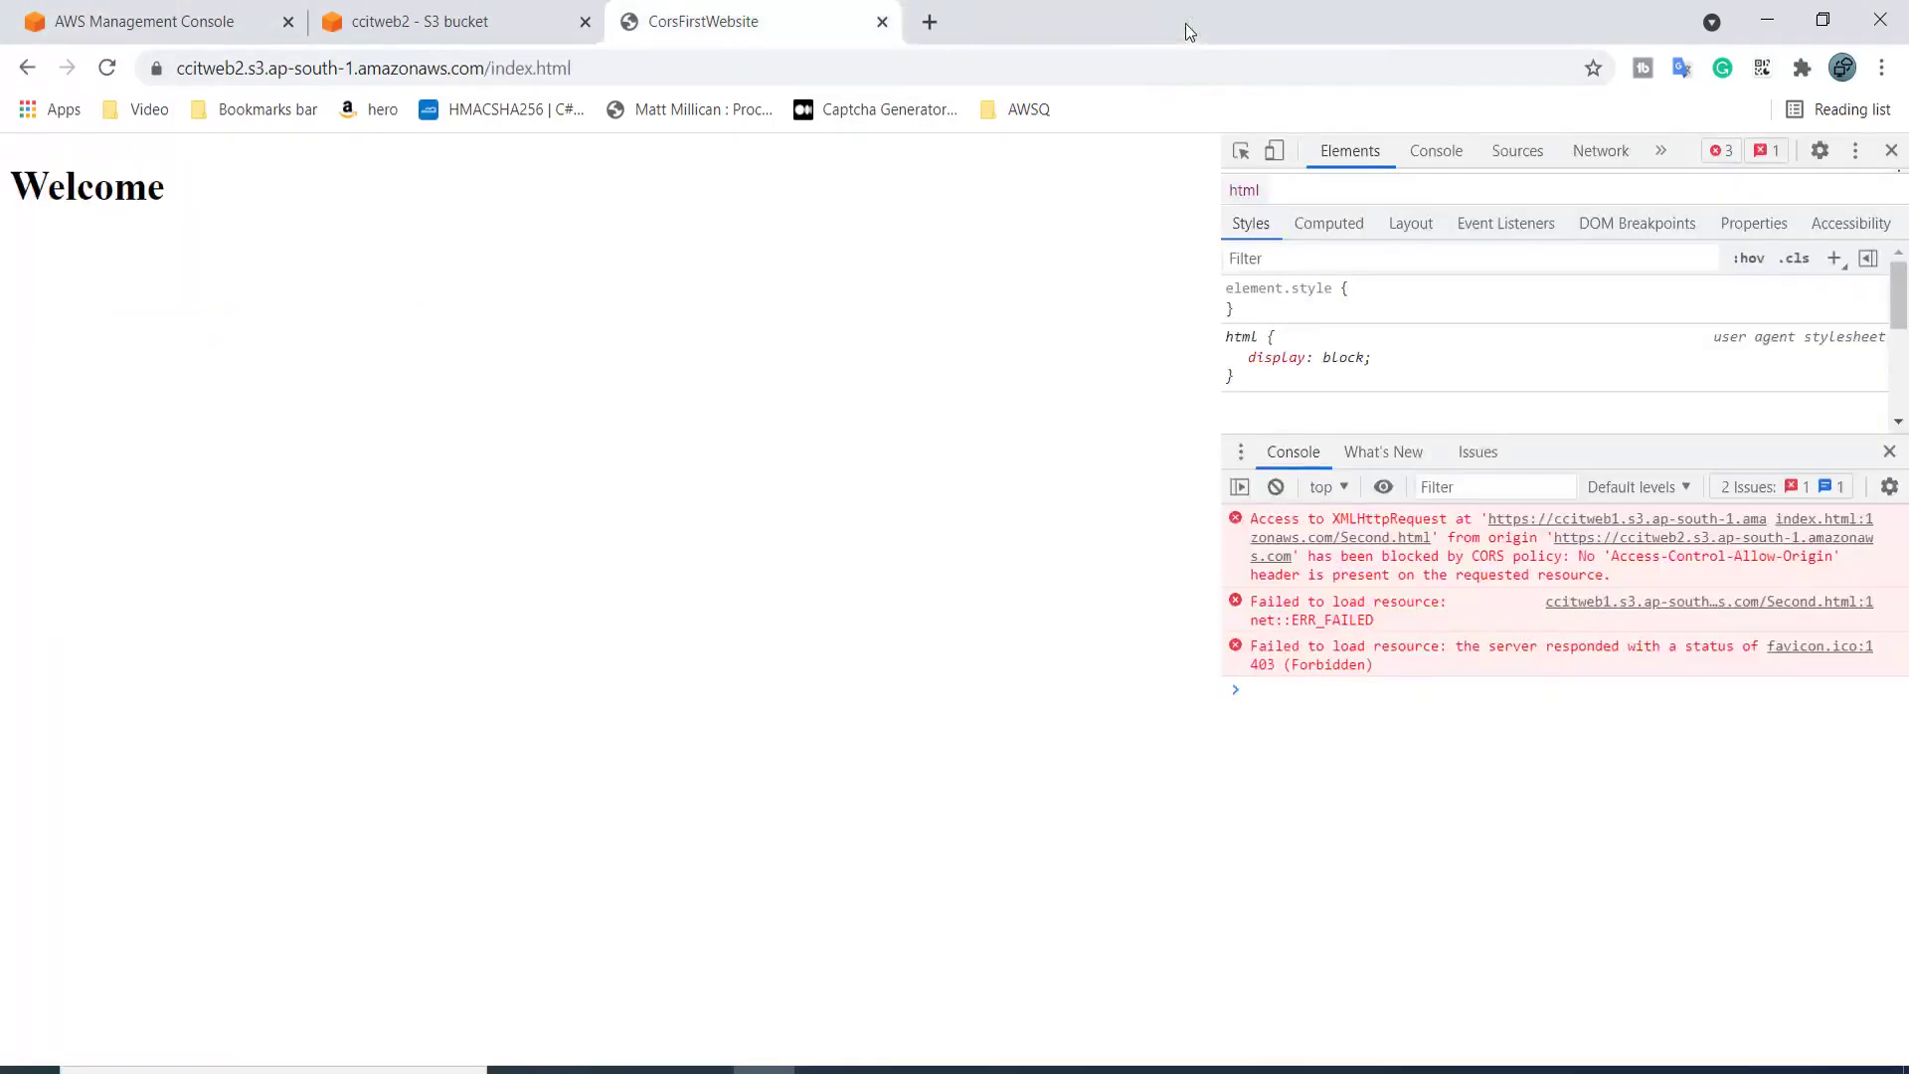
Return to the S3 console and open the ccitweb1 bucket's cross-origin resource sharing (CORS) configuration for editing
left_click(416, 12)
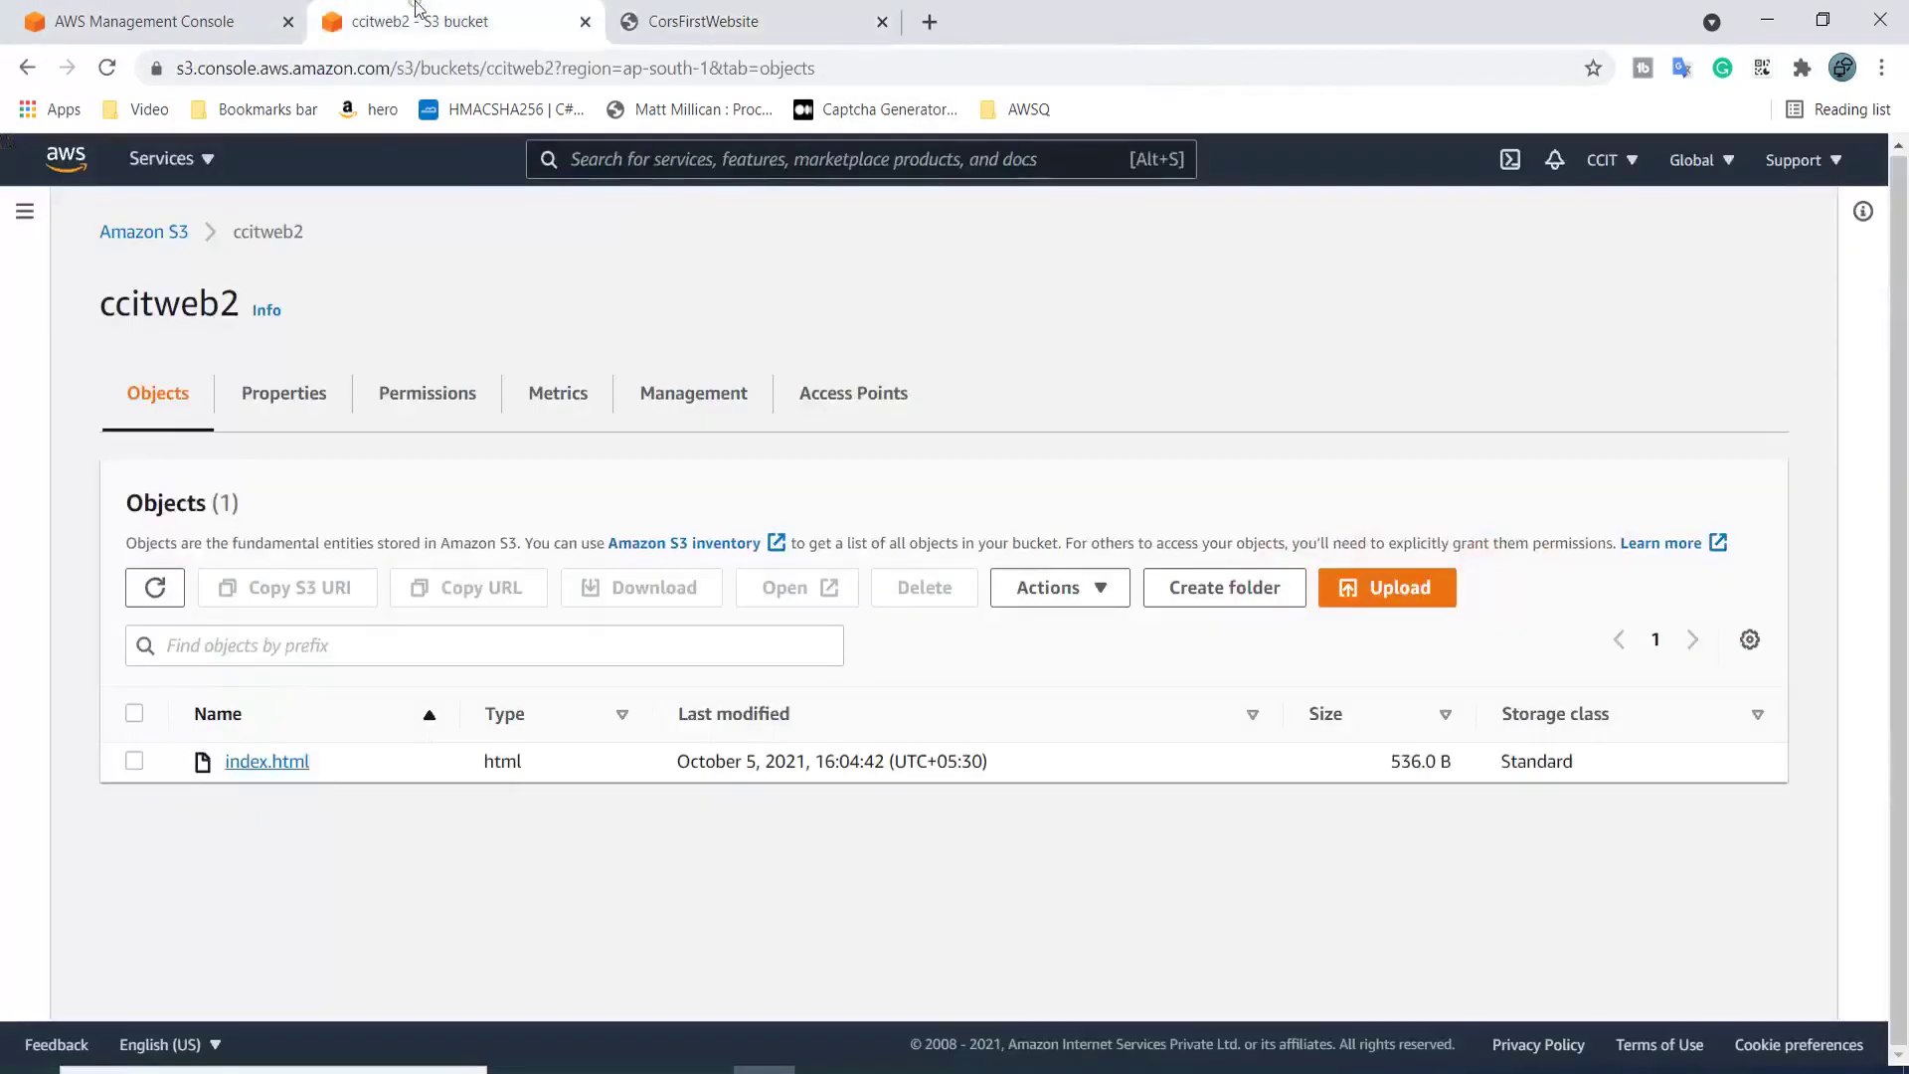
left_click(179, 237)
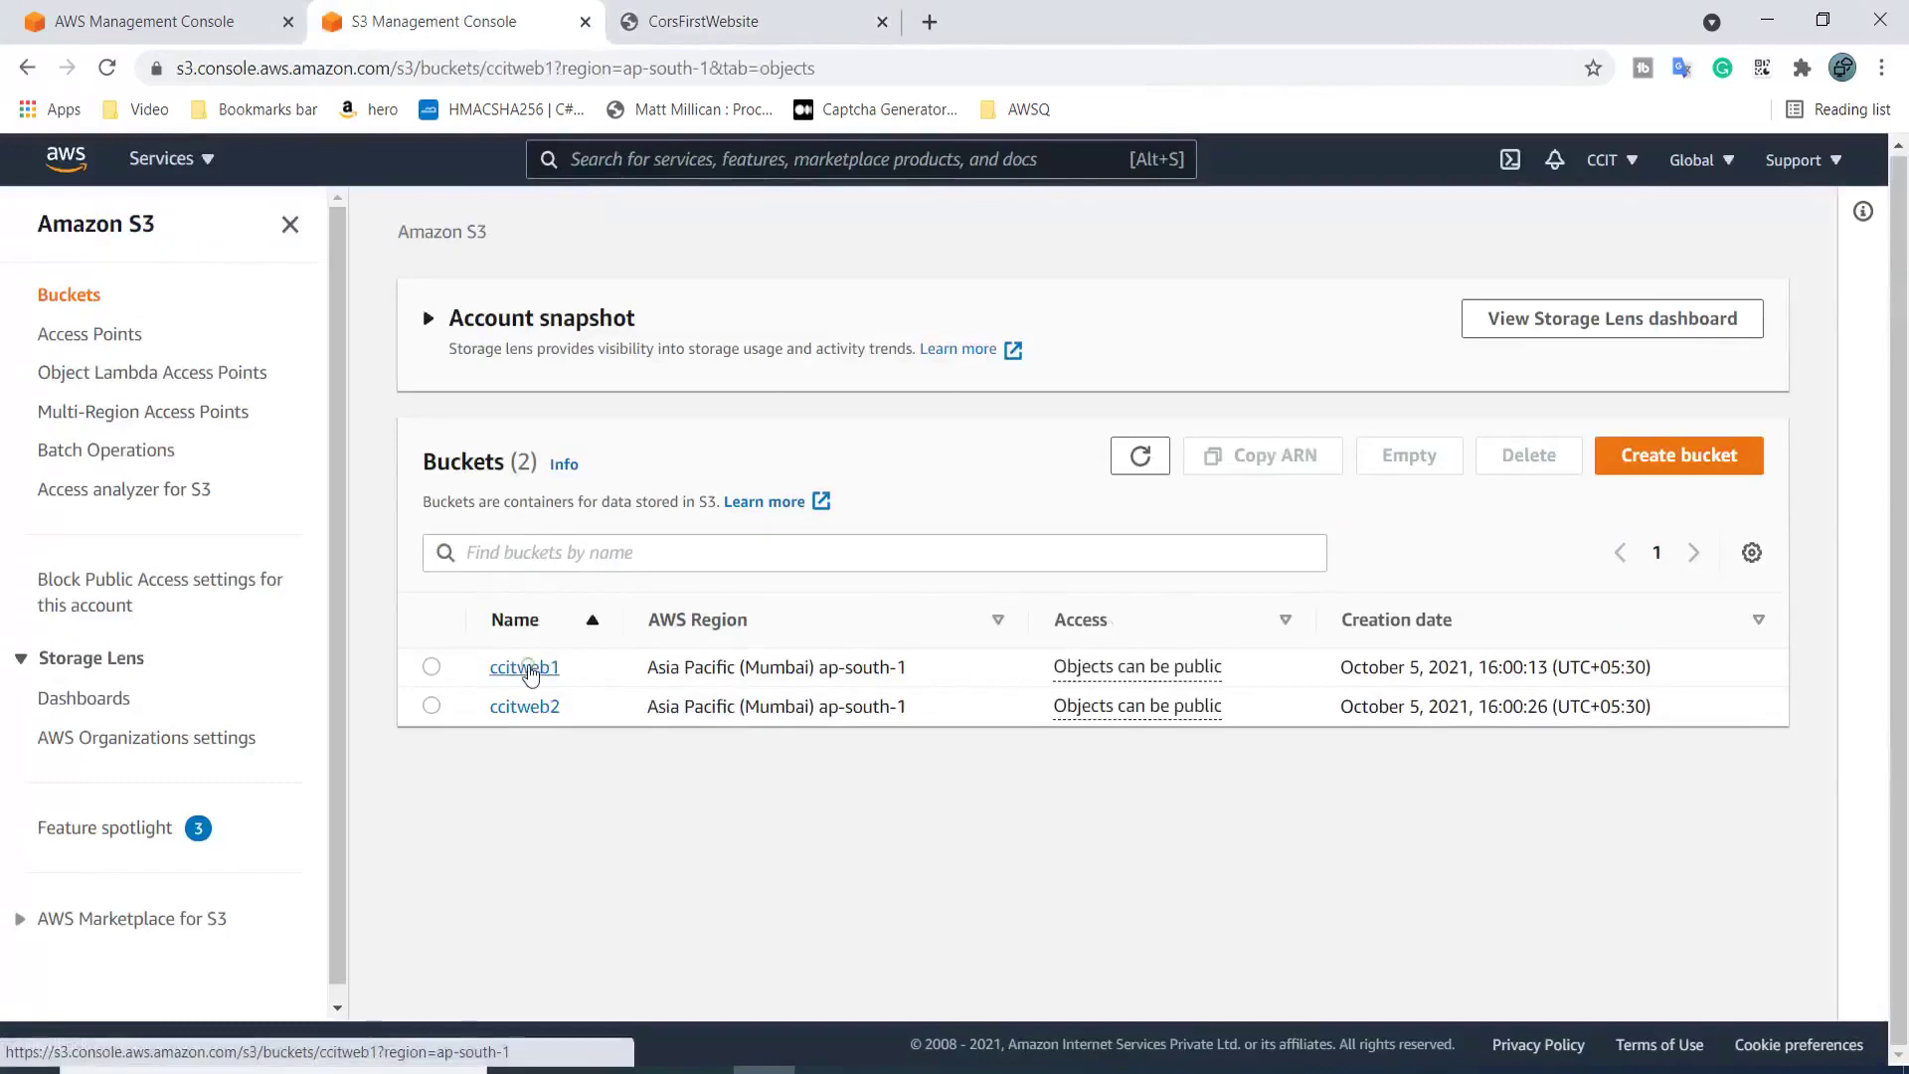
left_click(528, 669)
left_click(725, 402)
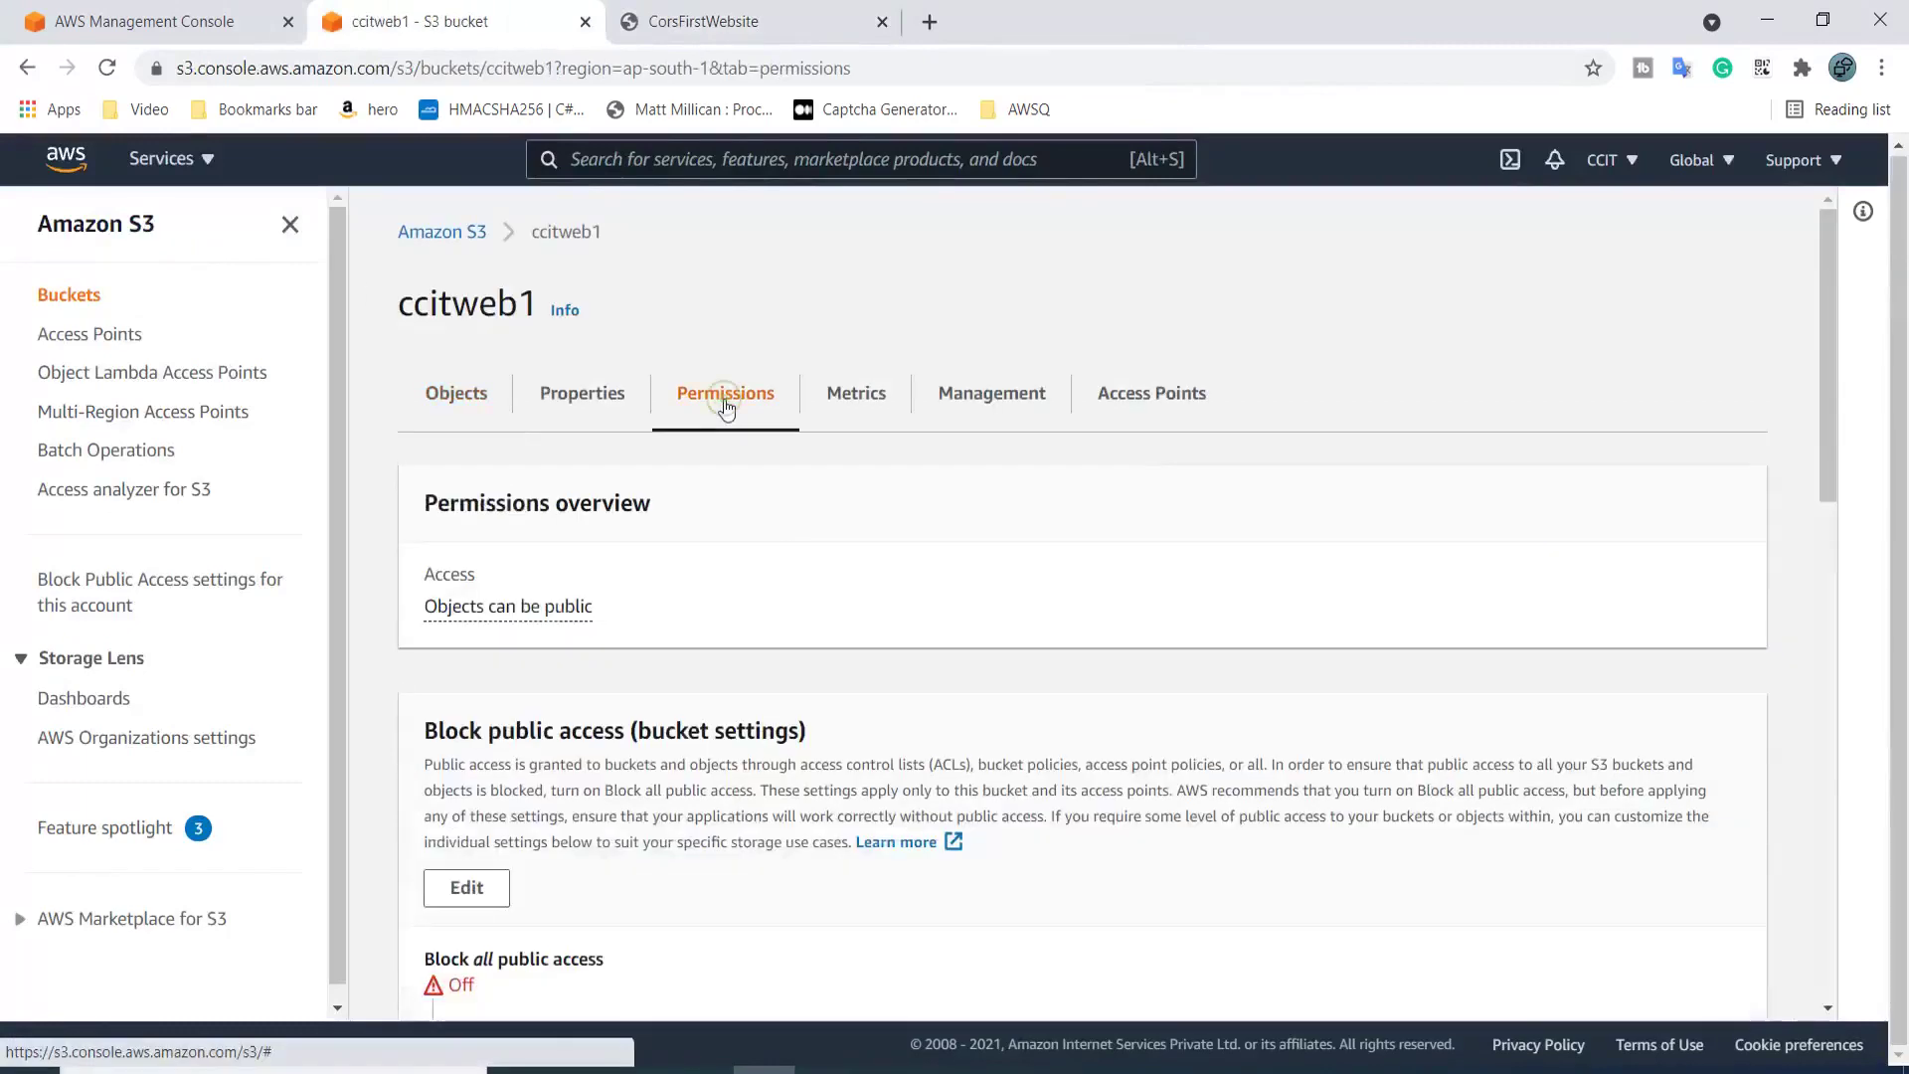
scroll(725, 561, "down", 15)
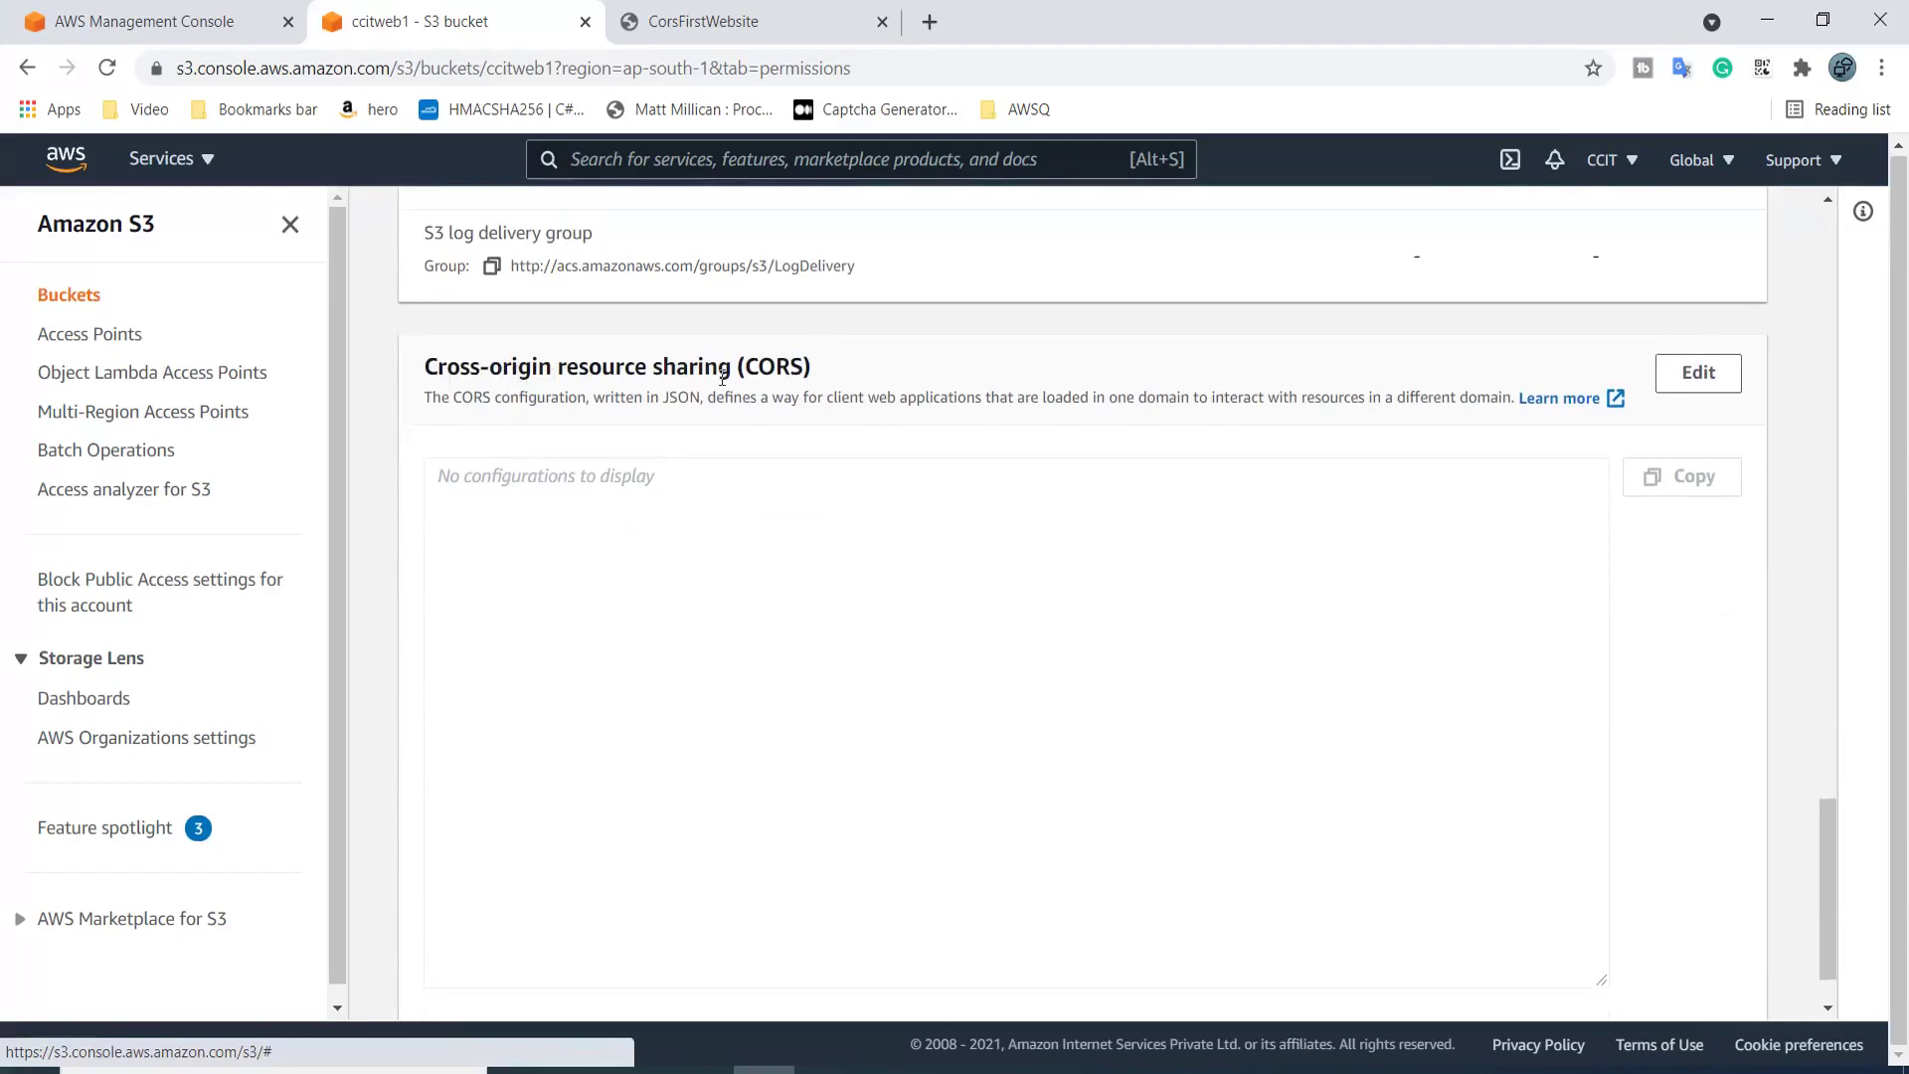
scroll(722, 378, "up", 1)
scroll(722, 378, "down", 2)
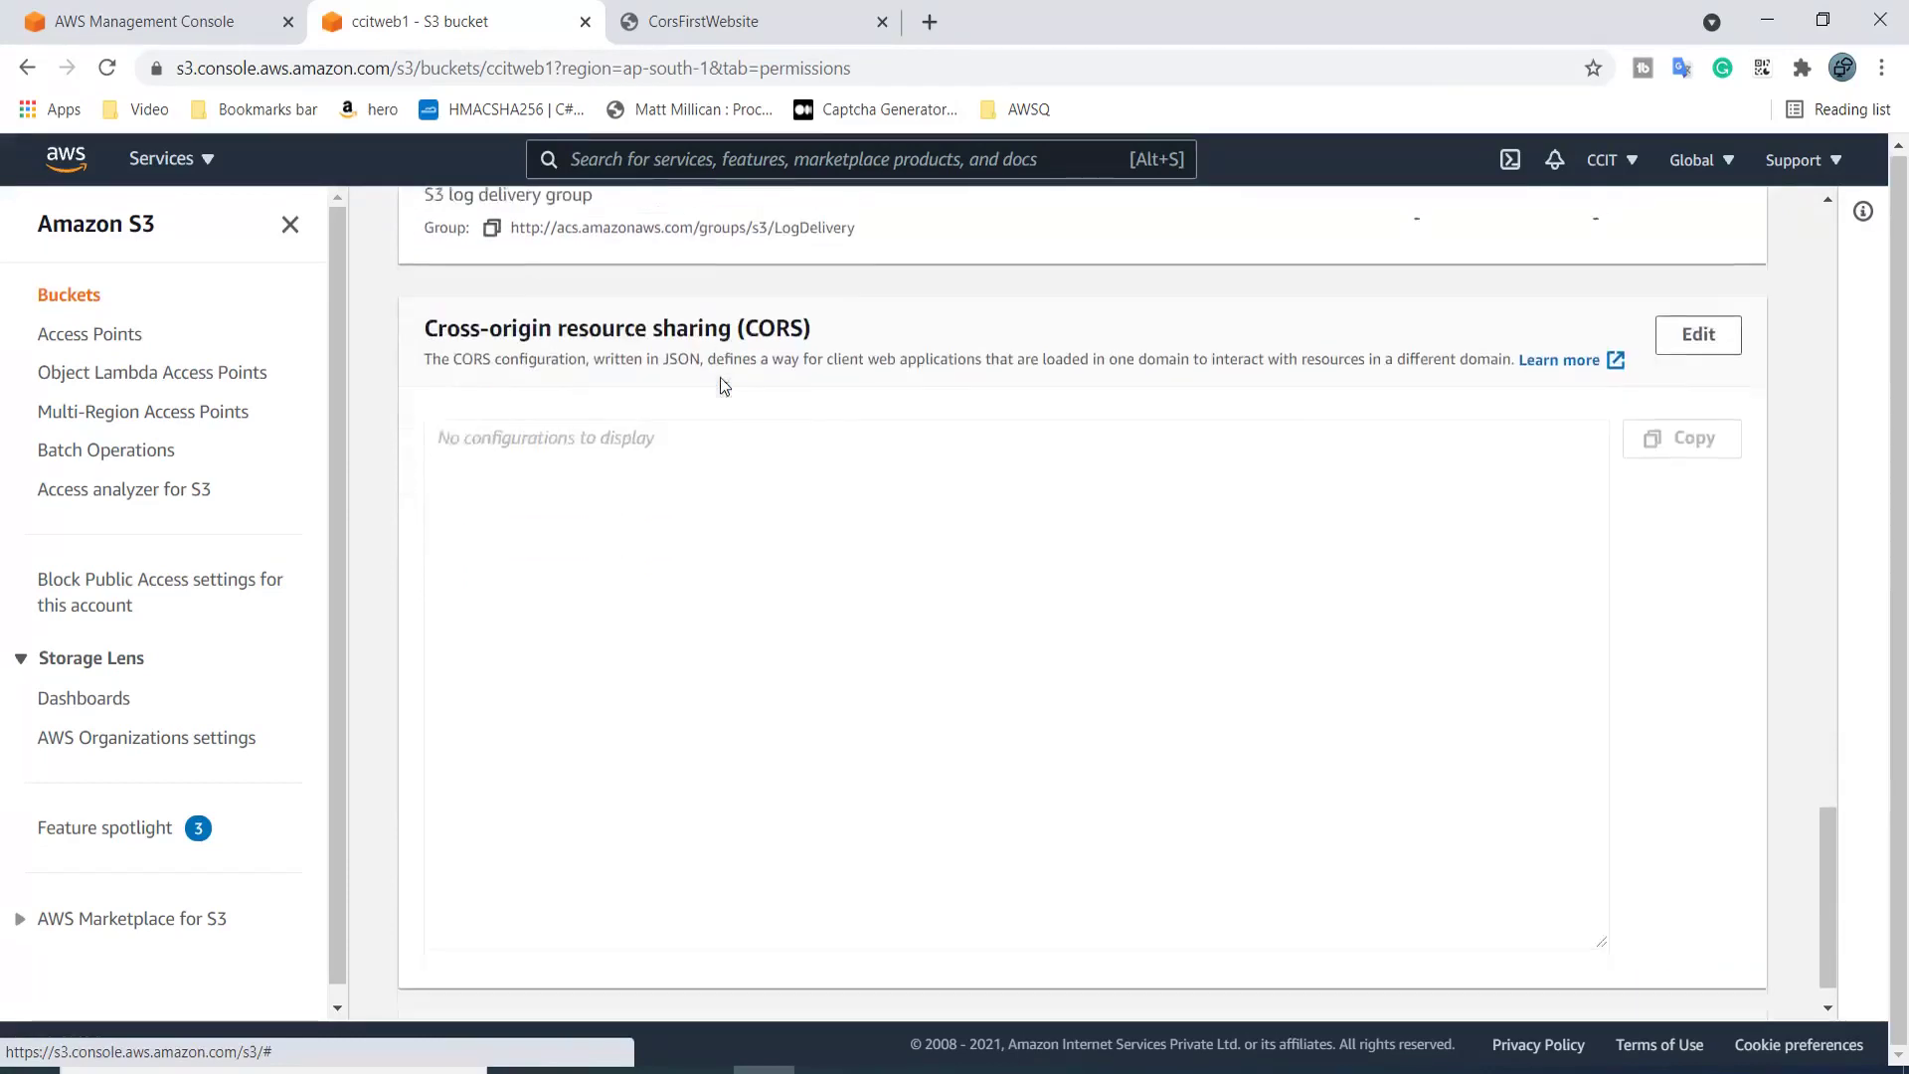
left_click(1694, 287)
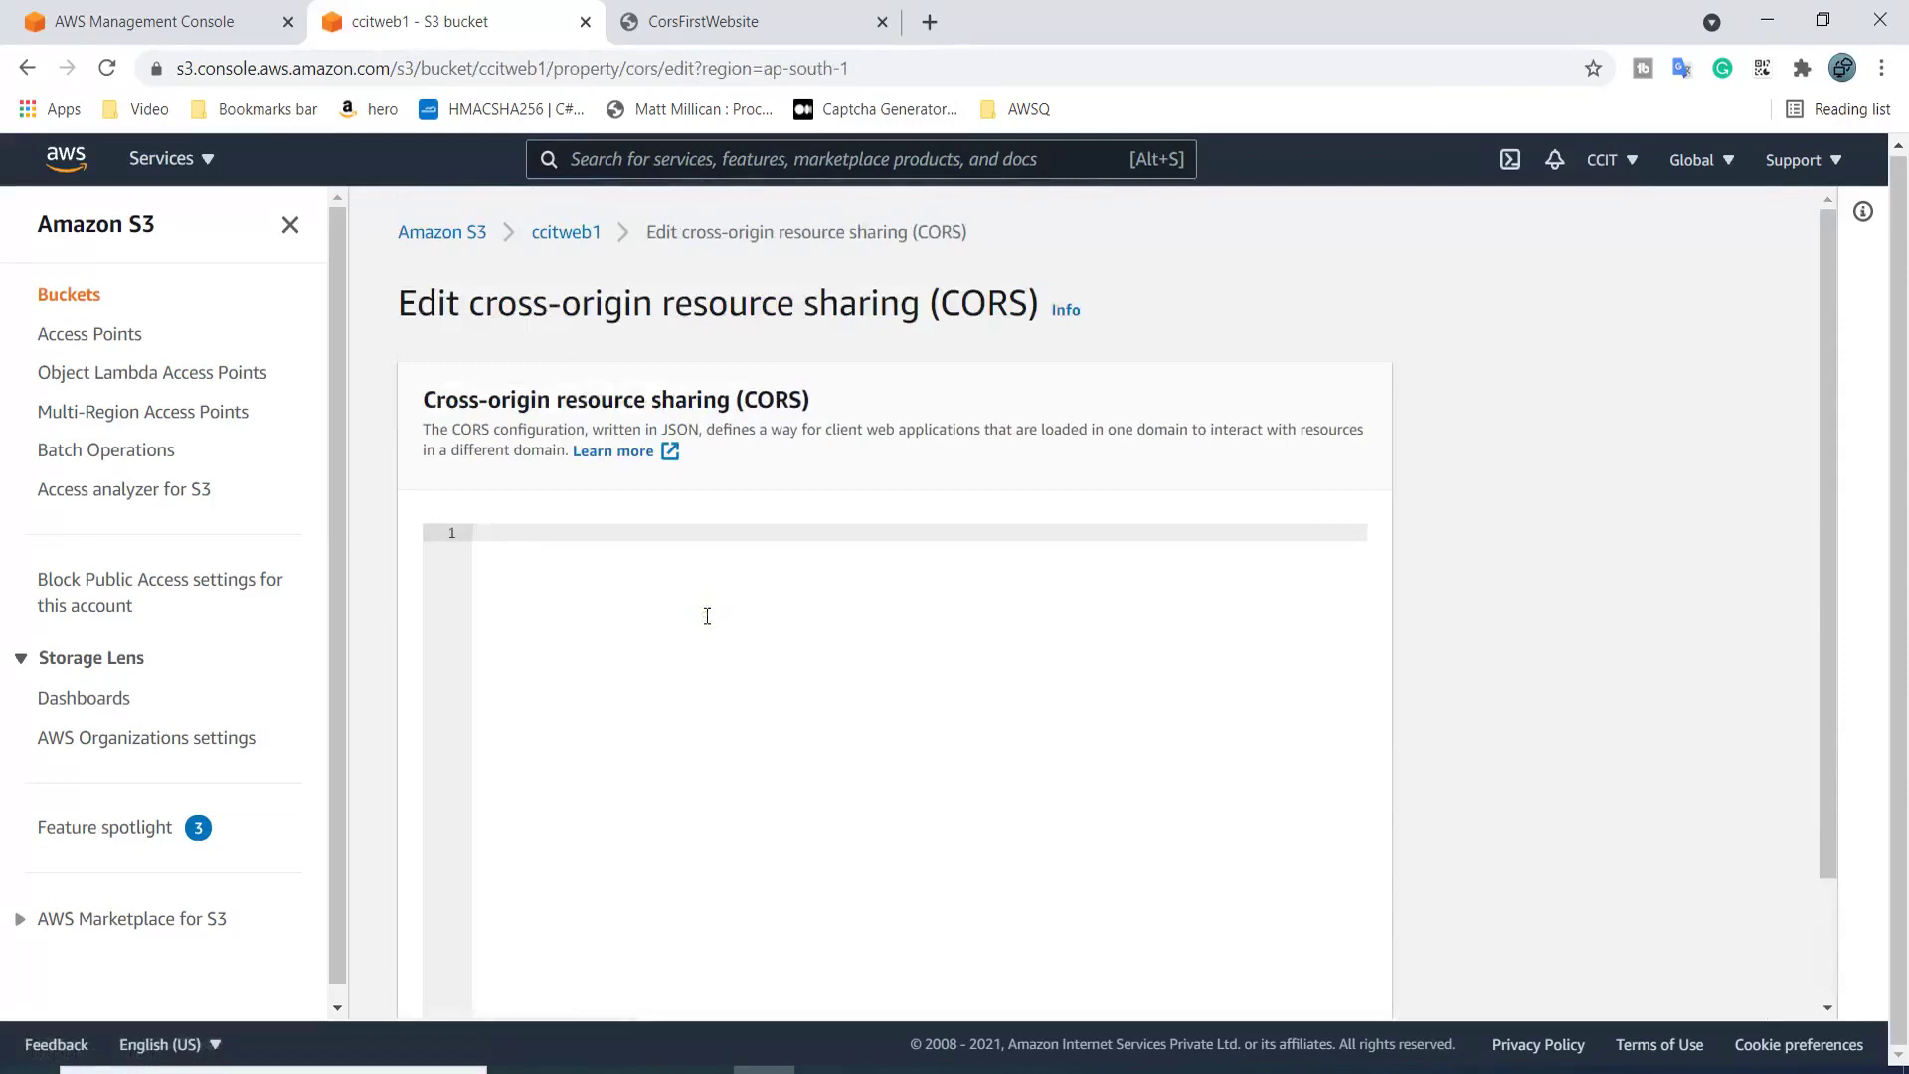
Begin the CORS configuration with a pair of square brackets enclosing blank lines
type("[")
key("Return")
key("Return")
key("Up")
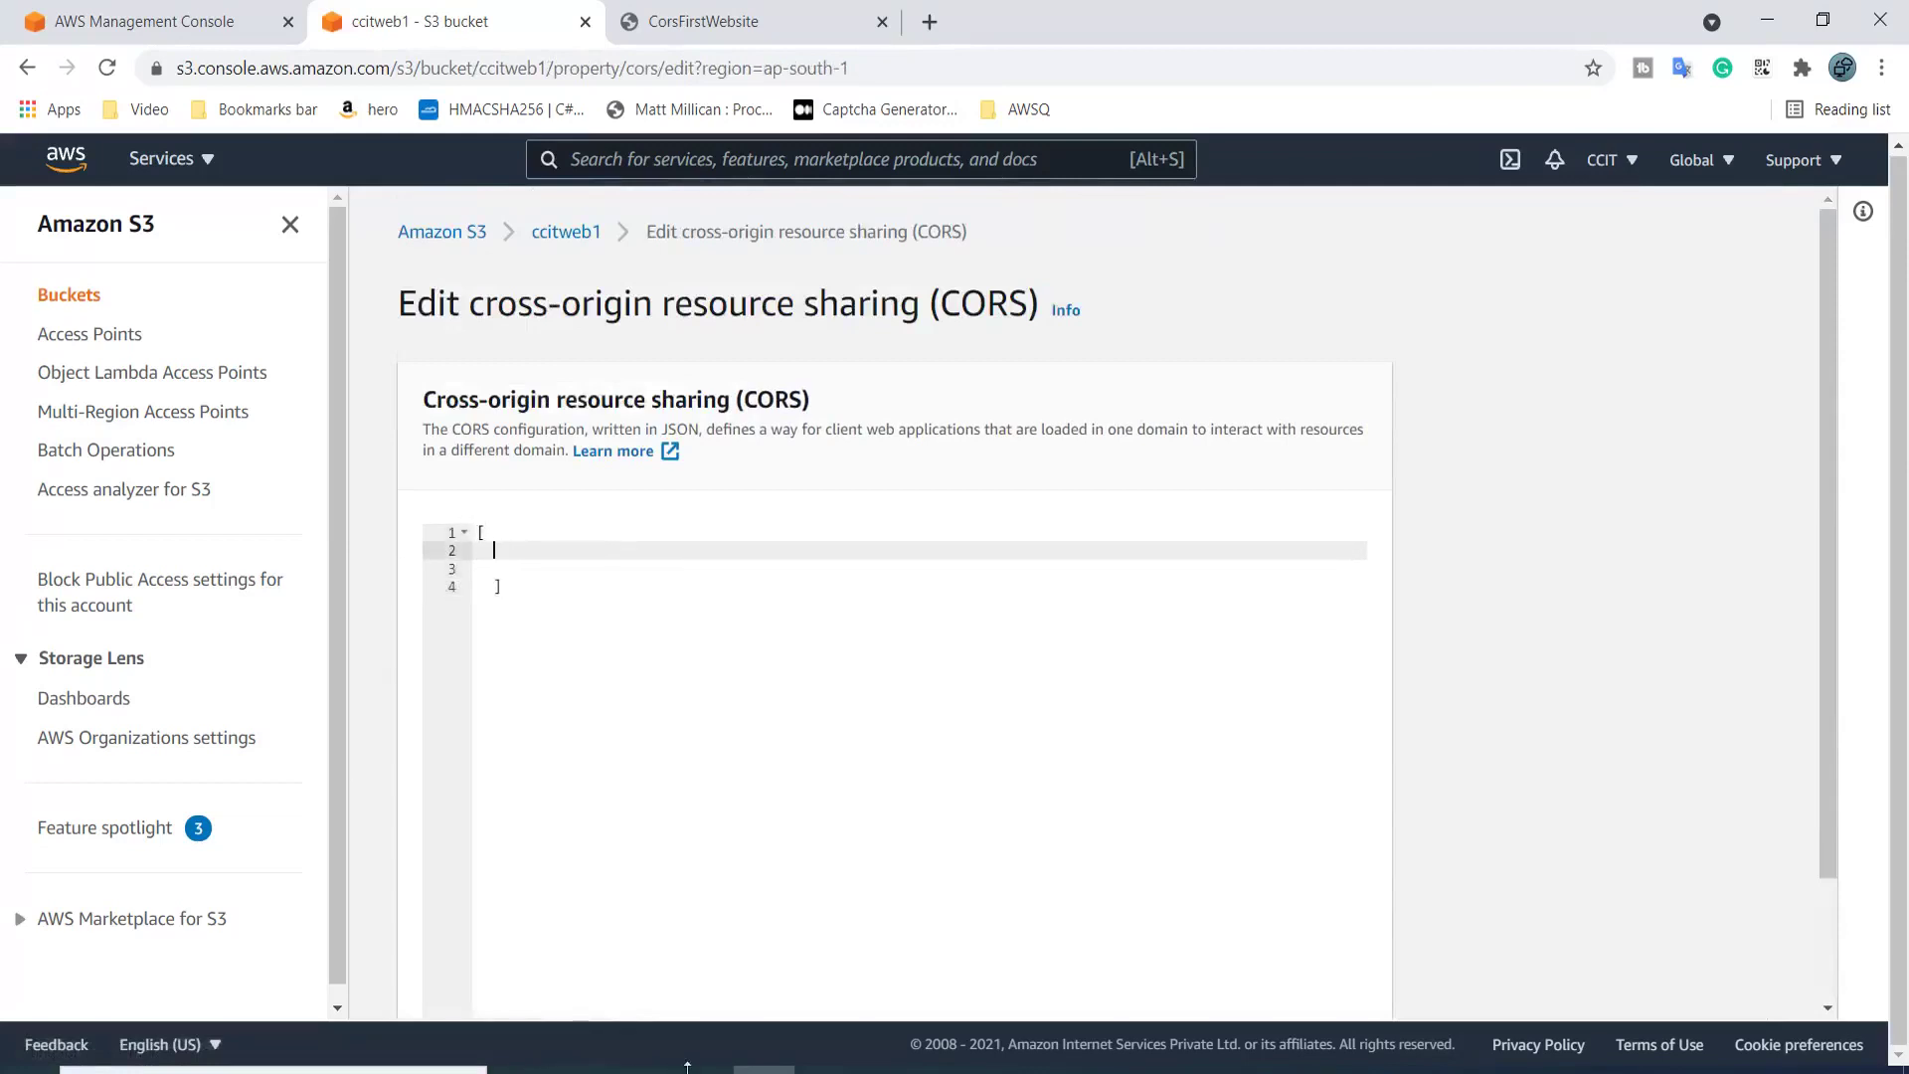
Check the sample CORS configuration in Notepad++ and add a pair of curly braces with blank lines inside the square brackets
key("alt+Tab")
left_click(868, 99)
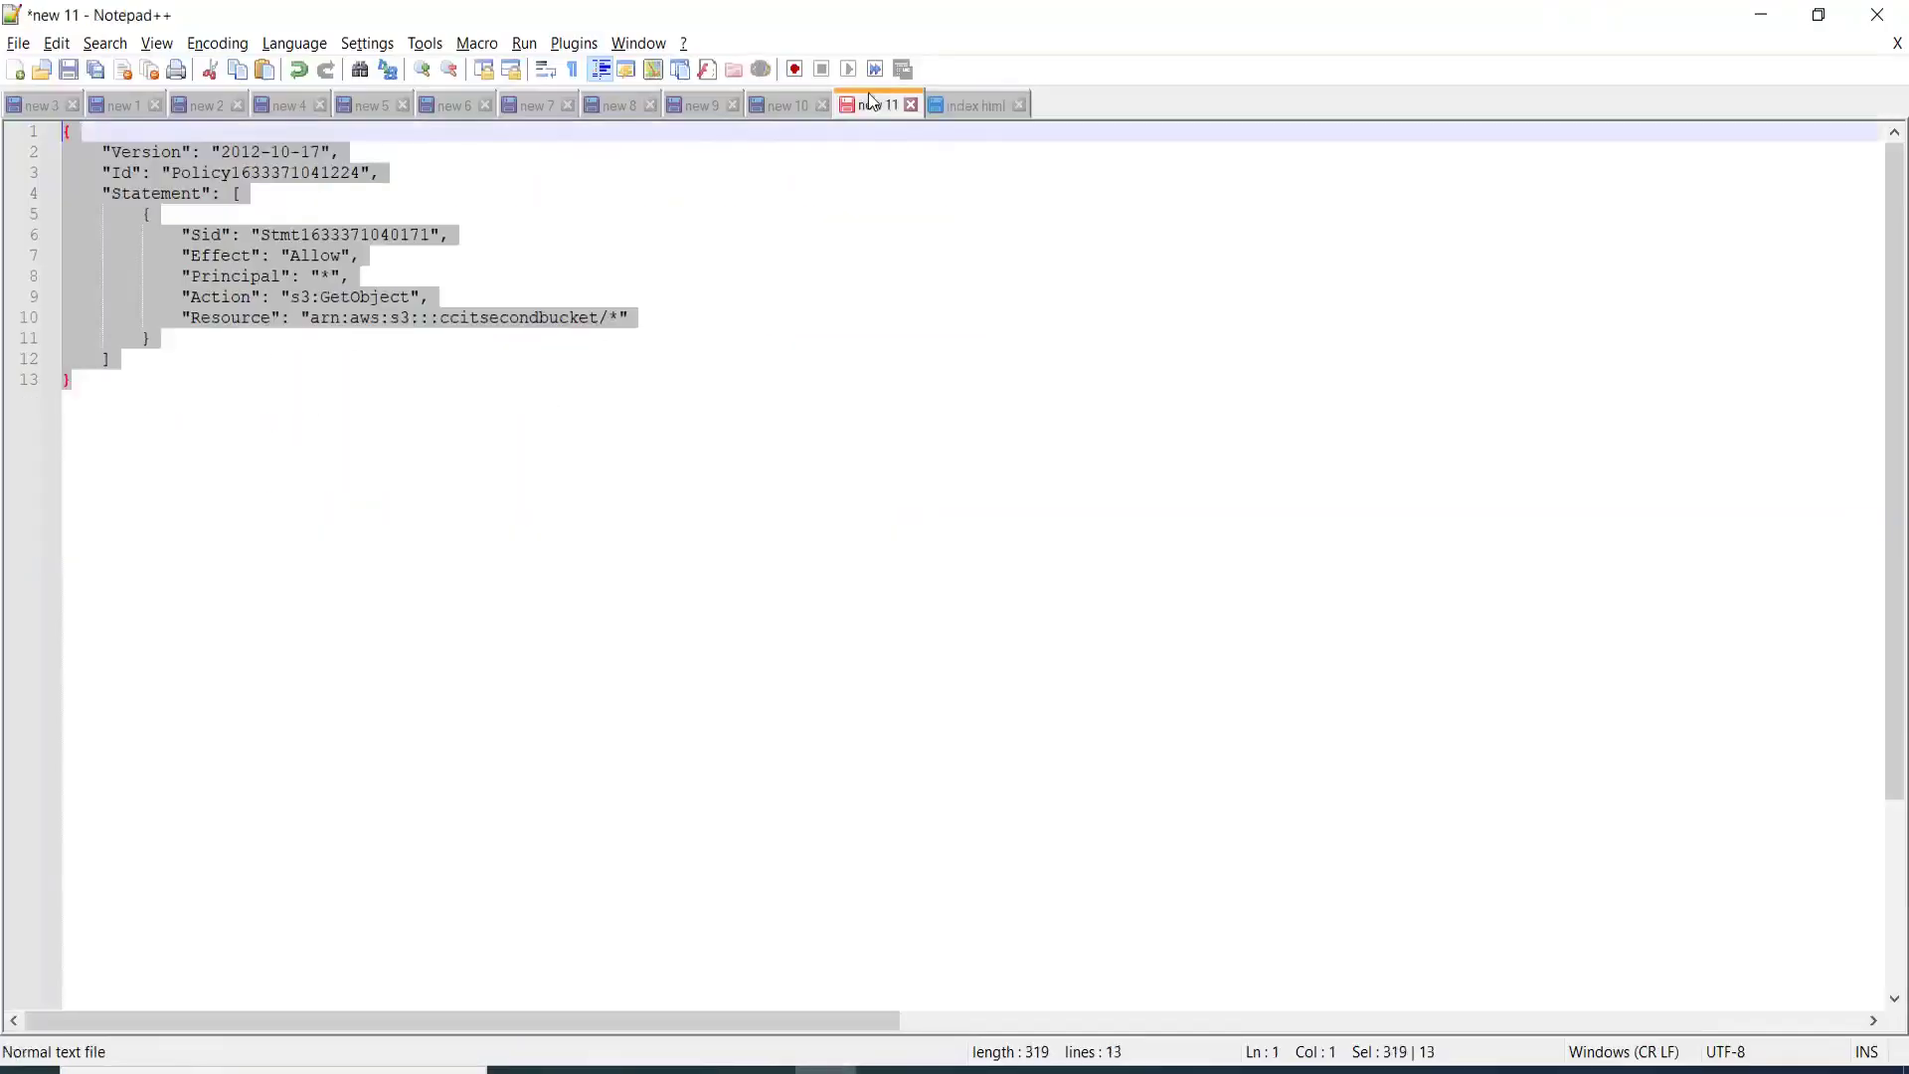
left_click(775, 111)
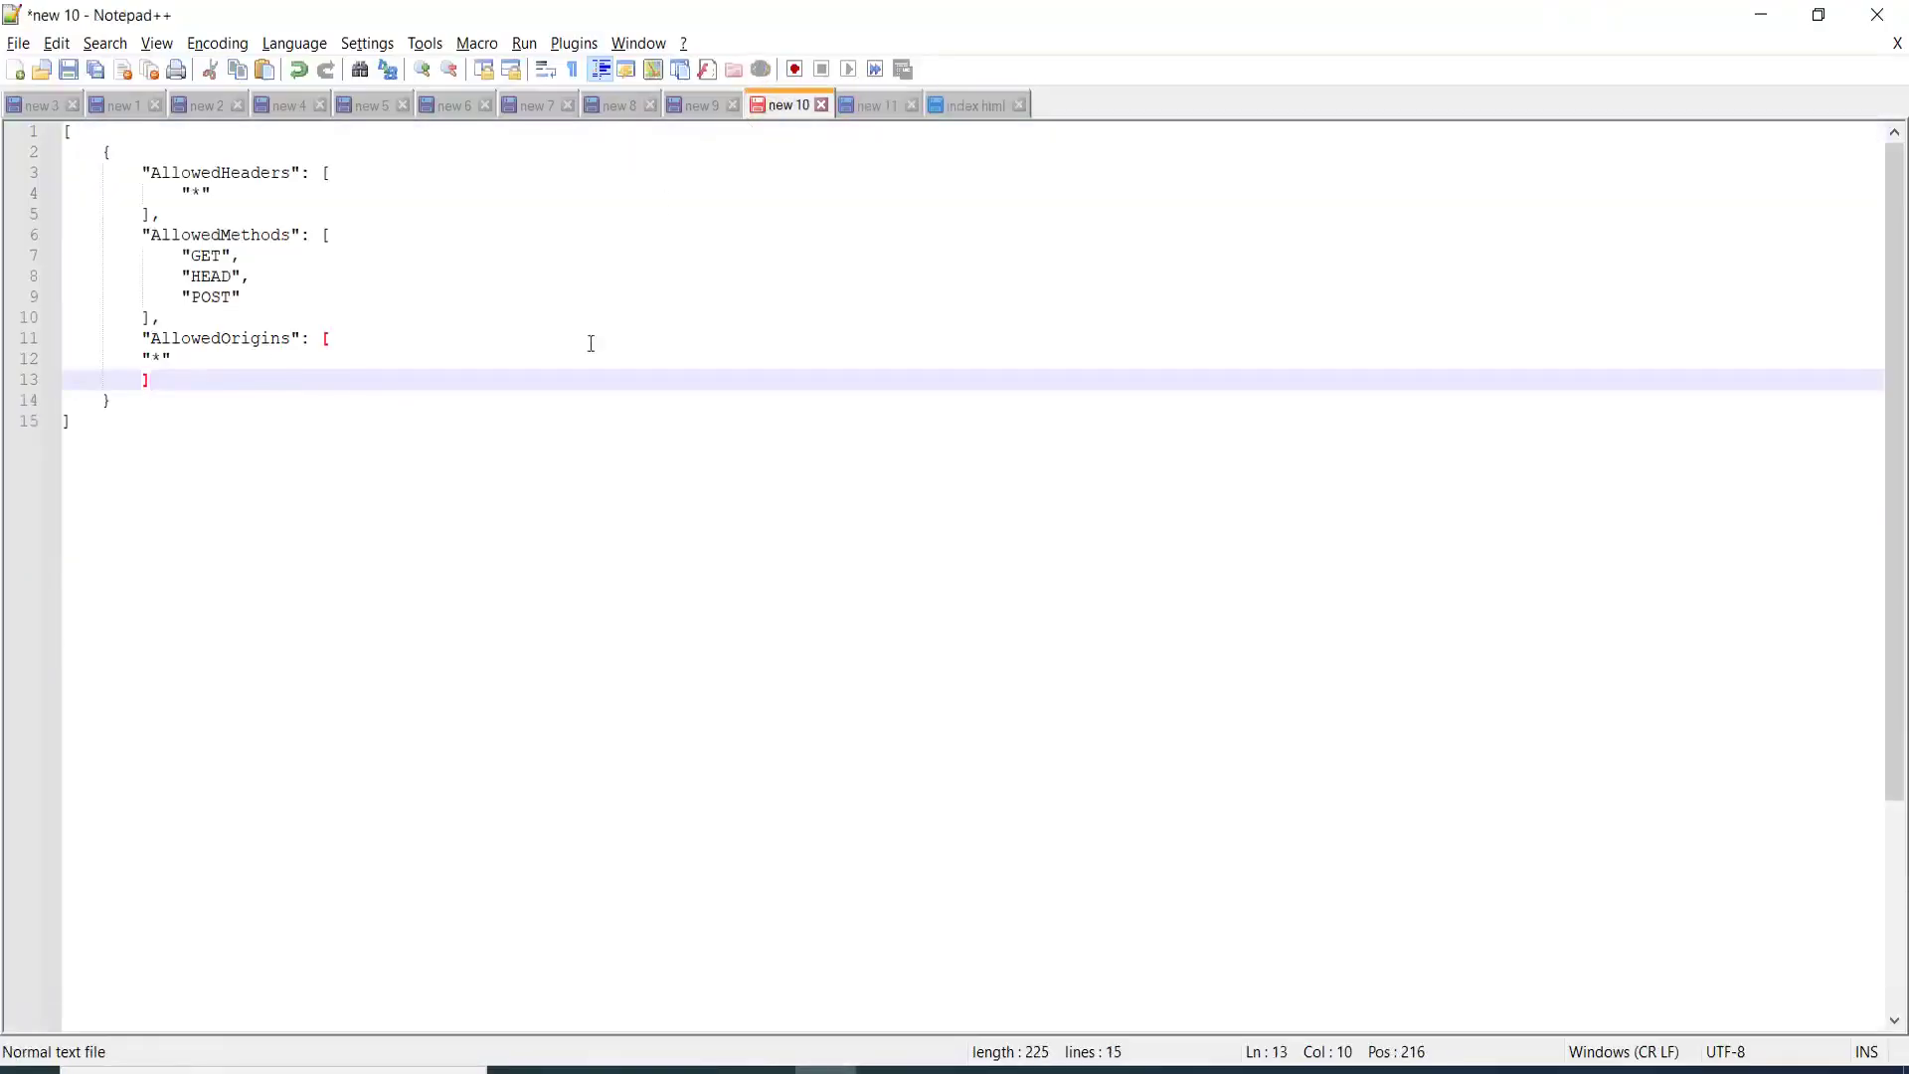
key("alt+Tab")
type("{}")
key("Return")
key("Return")
key("Return")
key("Up")
key("Up")
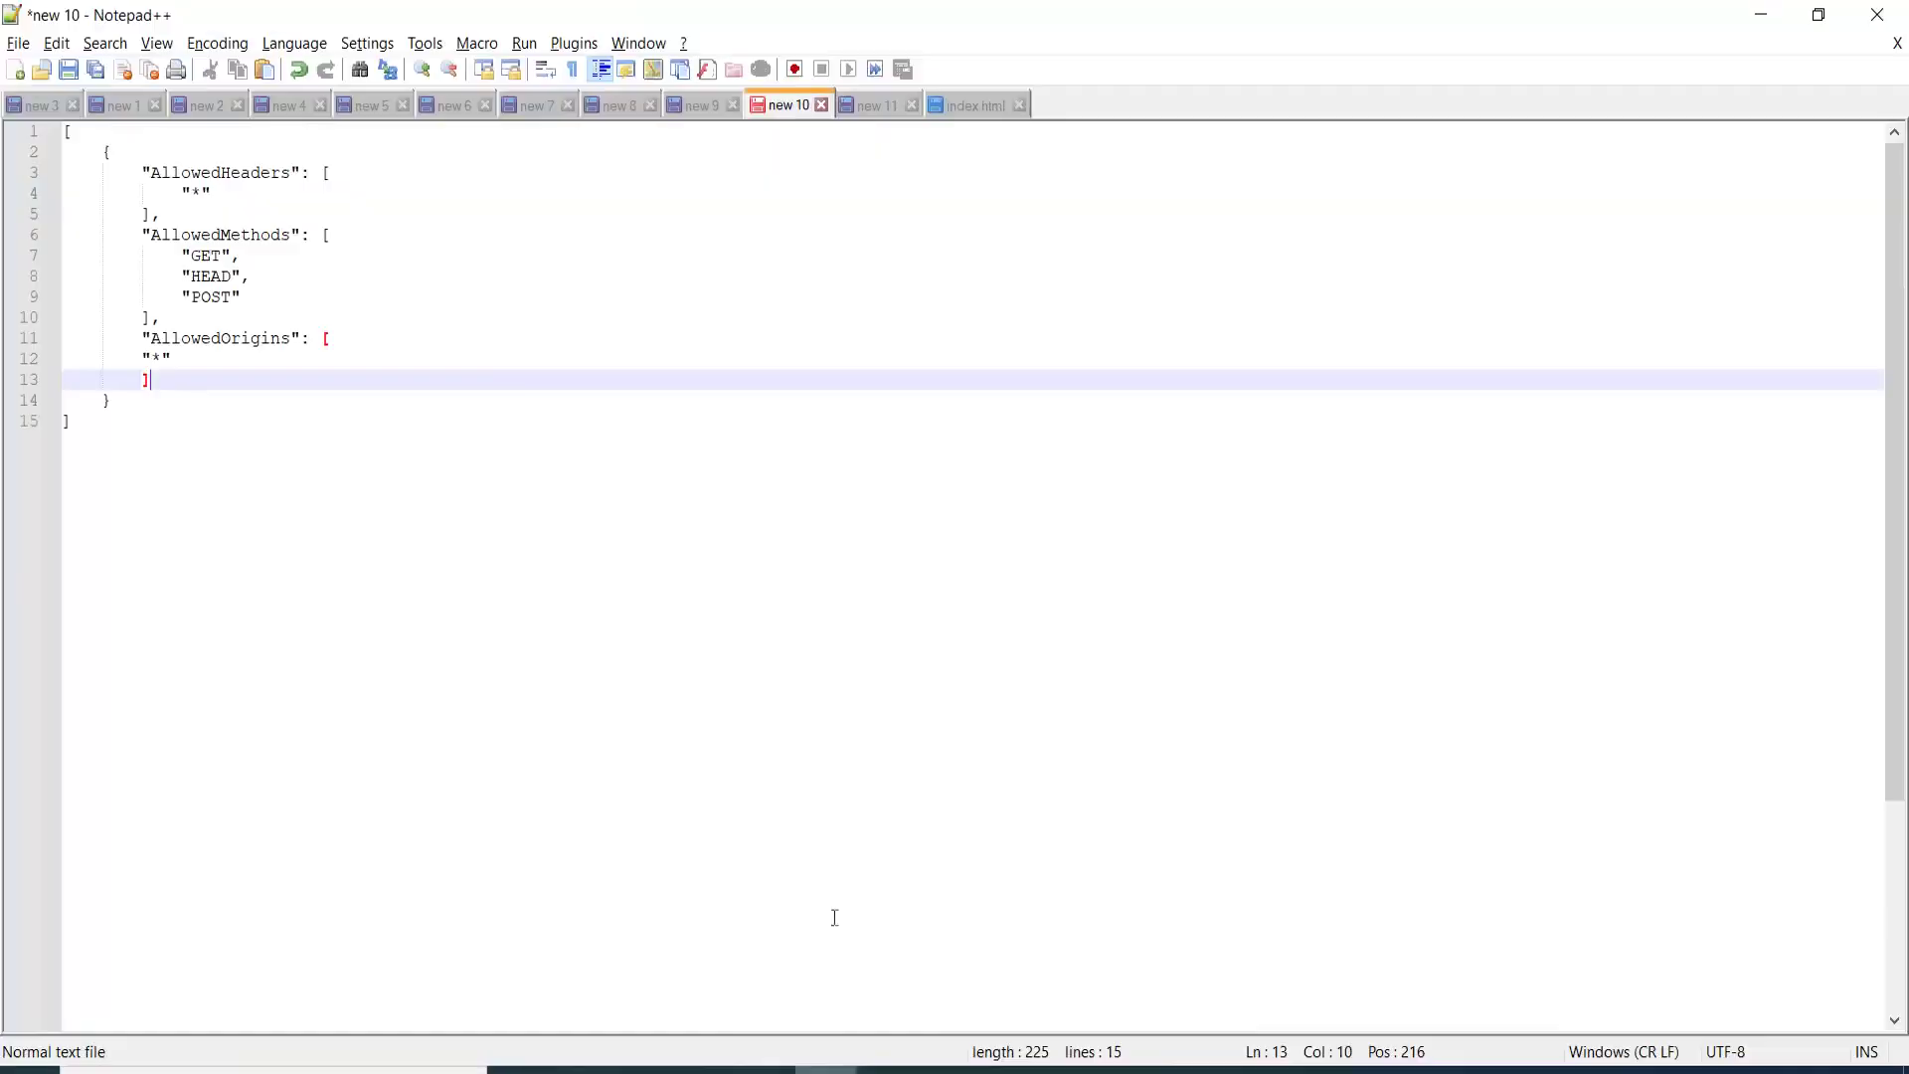
Copy the AllowedHeaders, AllowedMethods and AllowedOrigins blocks from the Notepad++ sample into the curly braces of the CORS configuration
left_click(825, 1069)
double_click(203, 174)
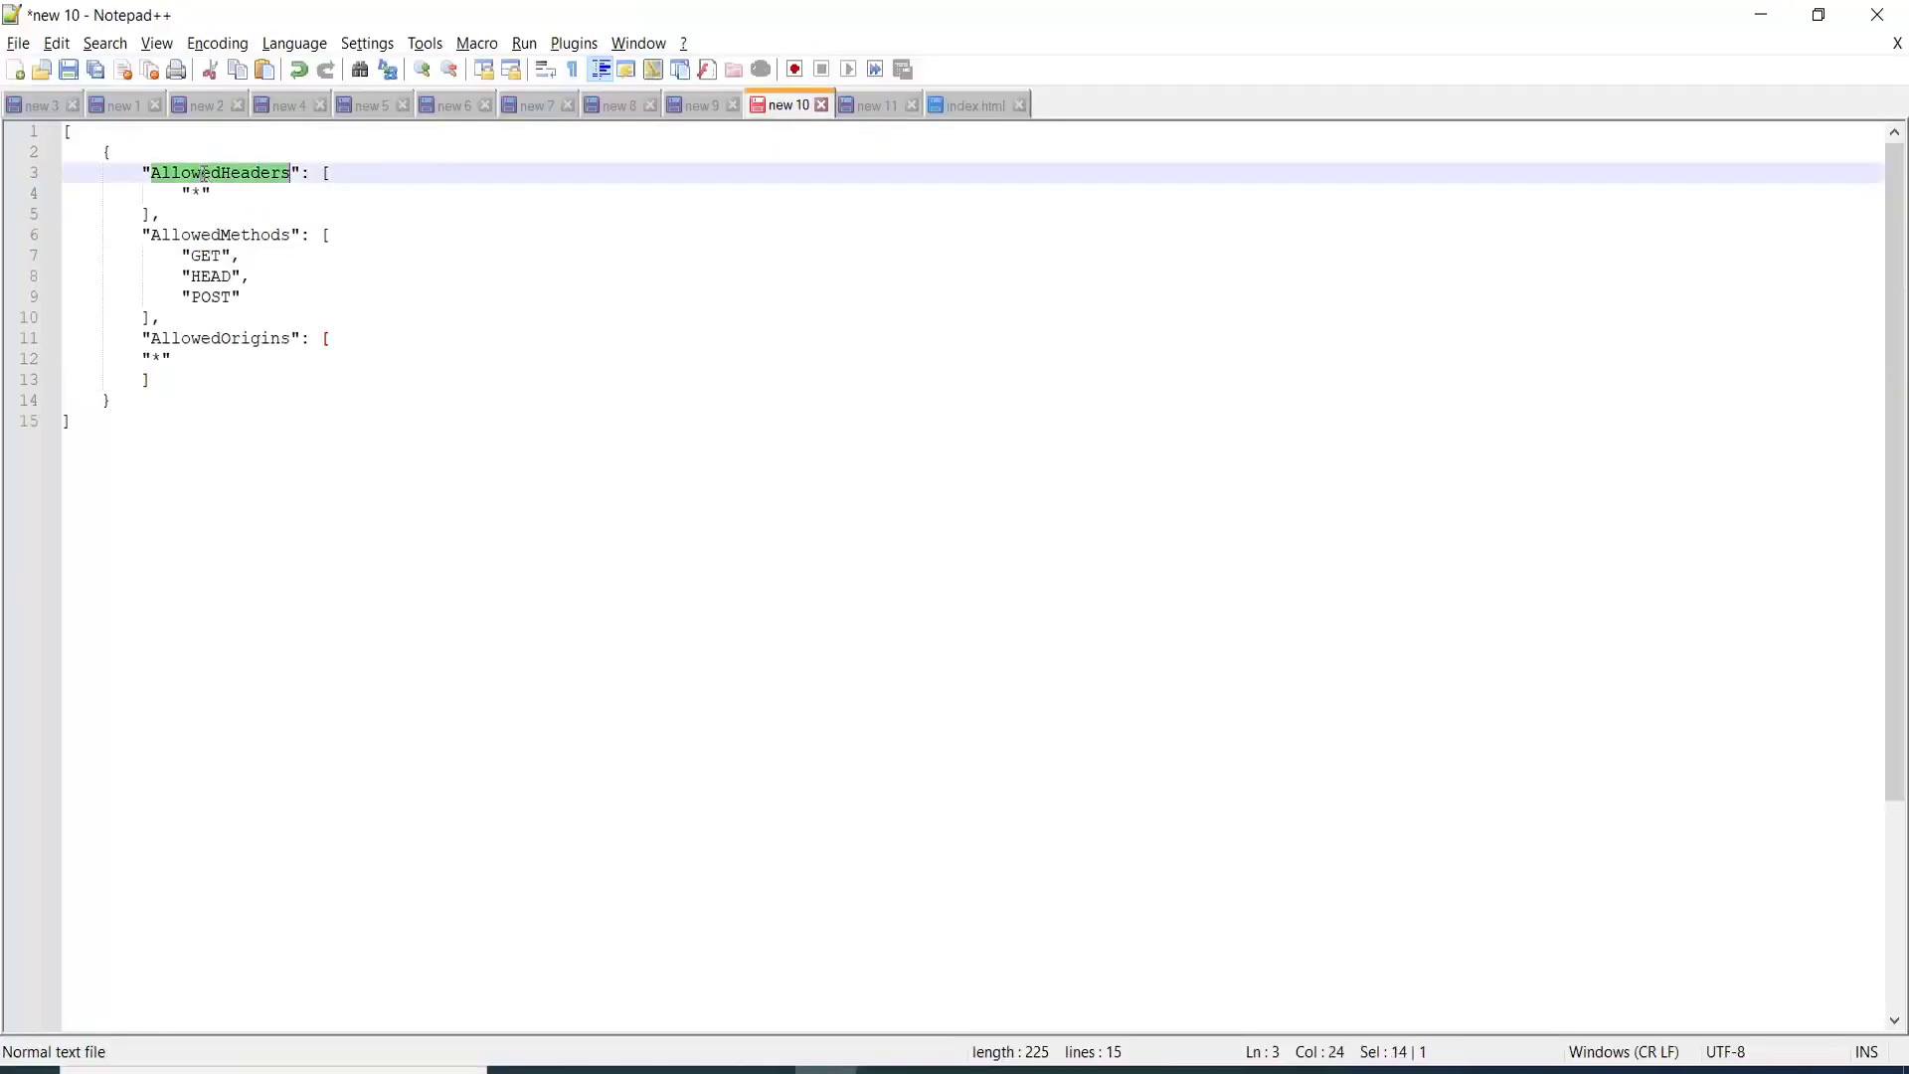
double_click(209, 237)
double_click(204, 340)
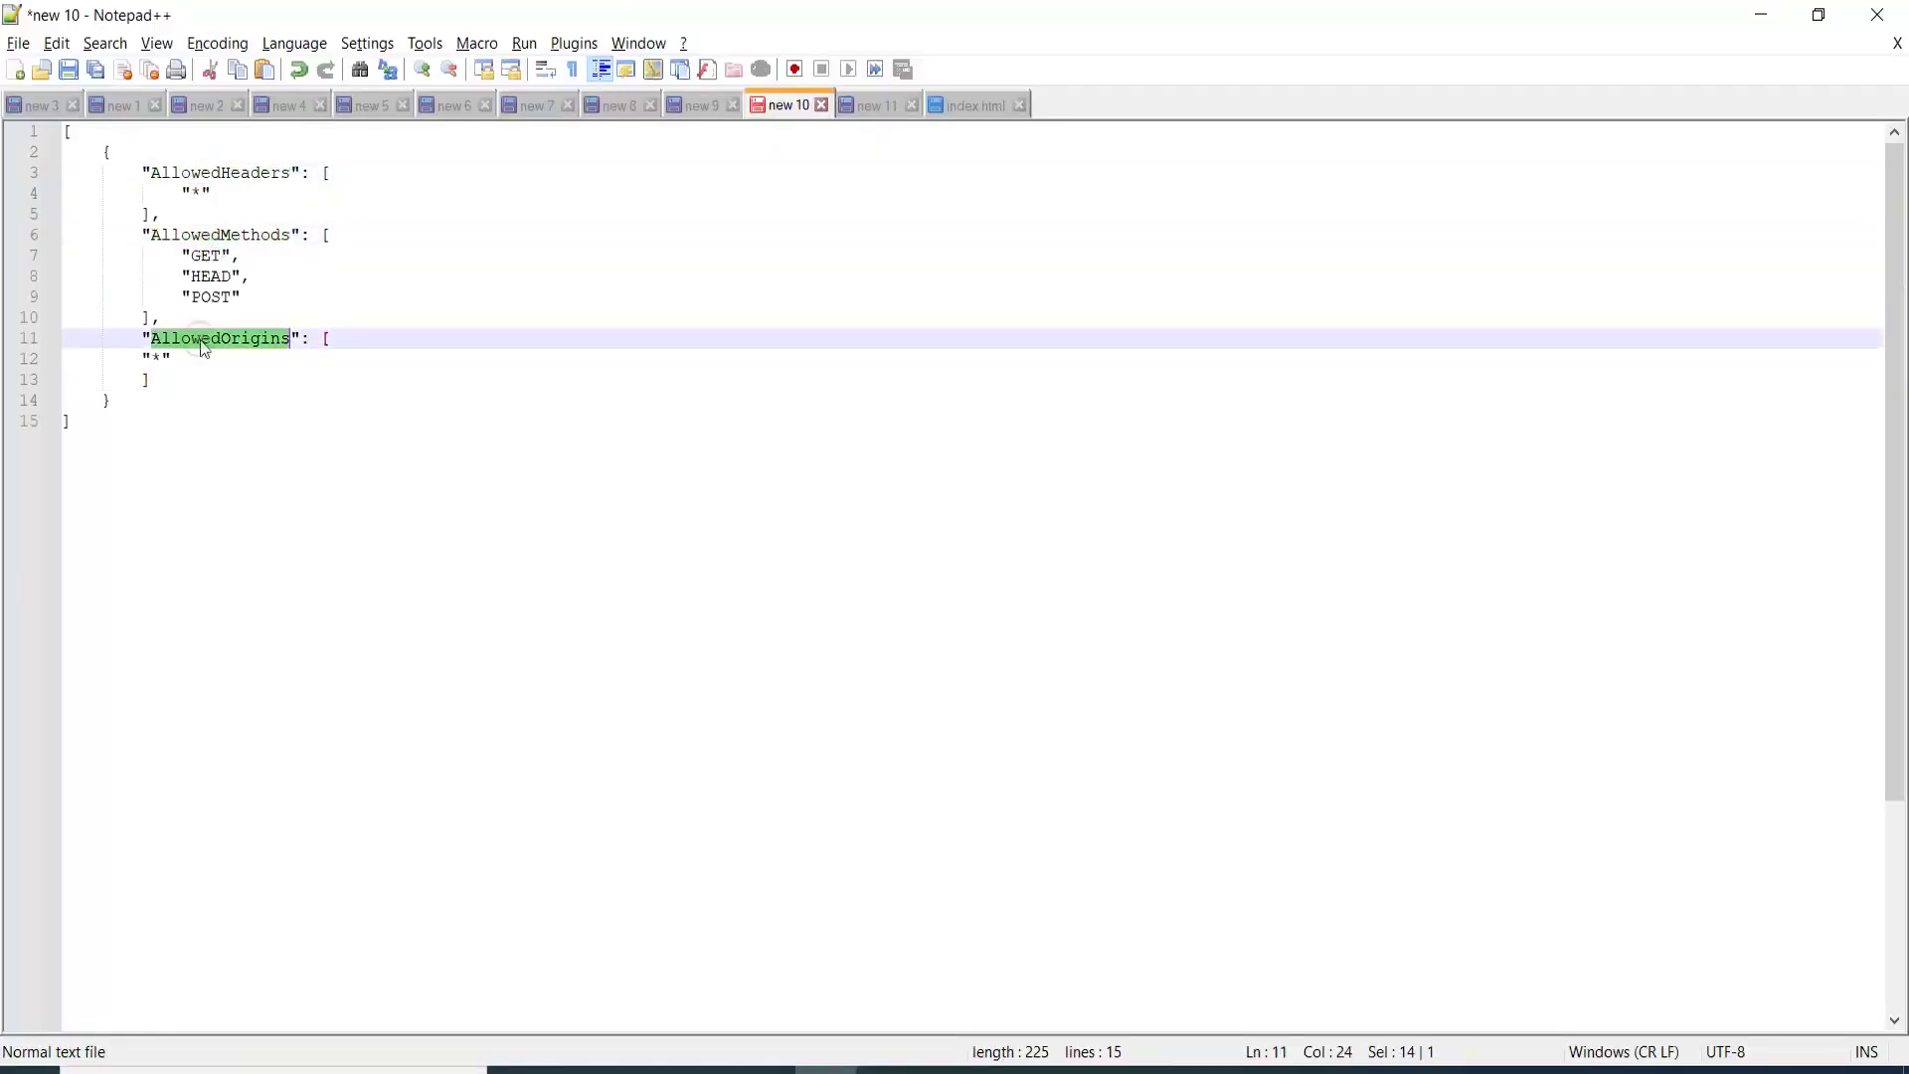
left_click_drag(146, 176, 225, 379)
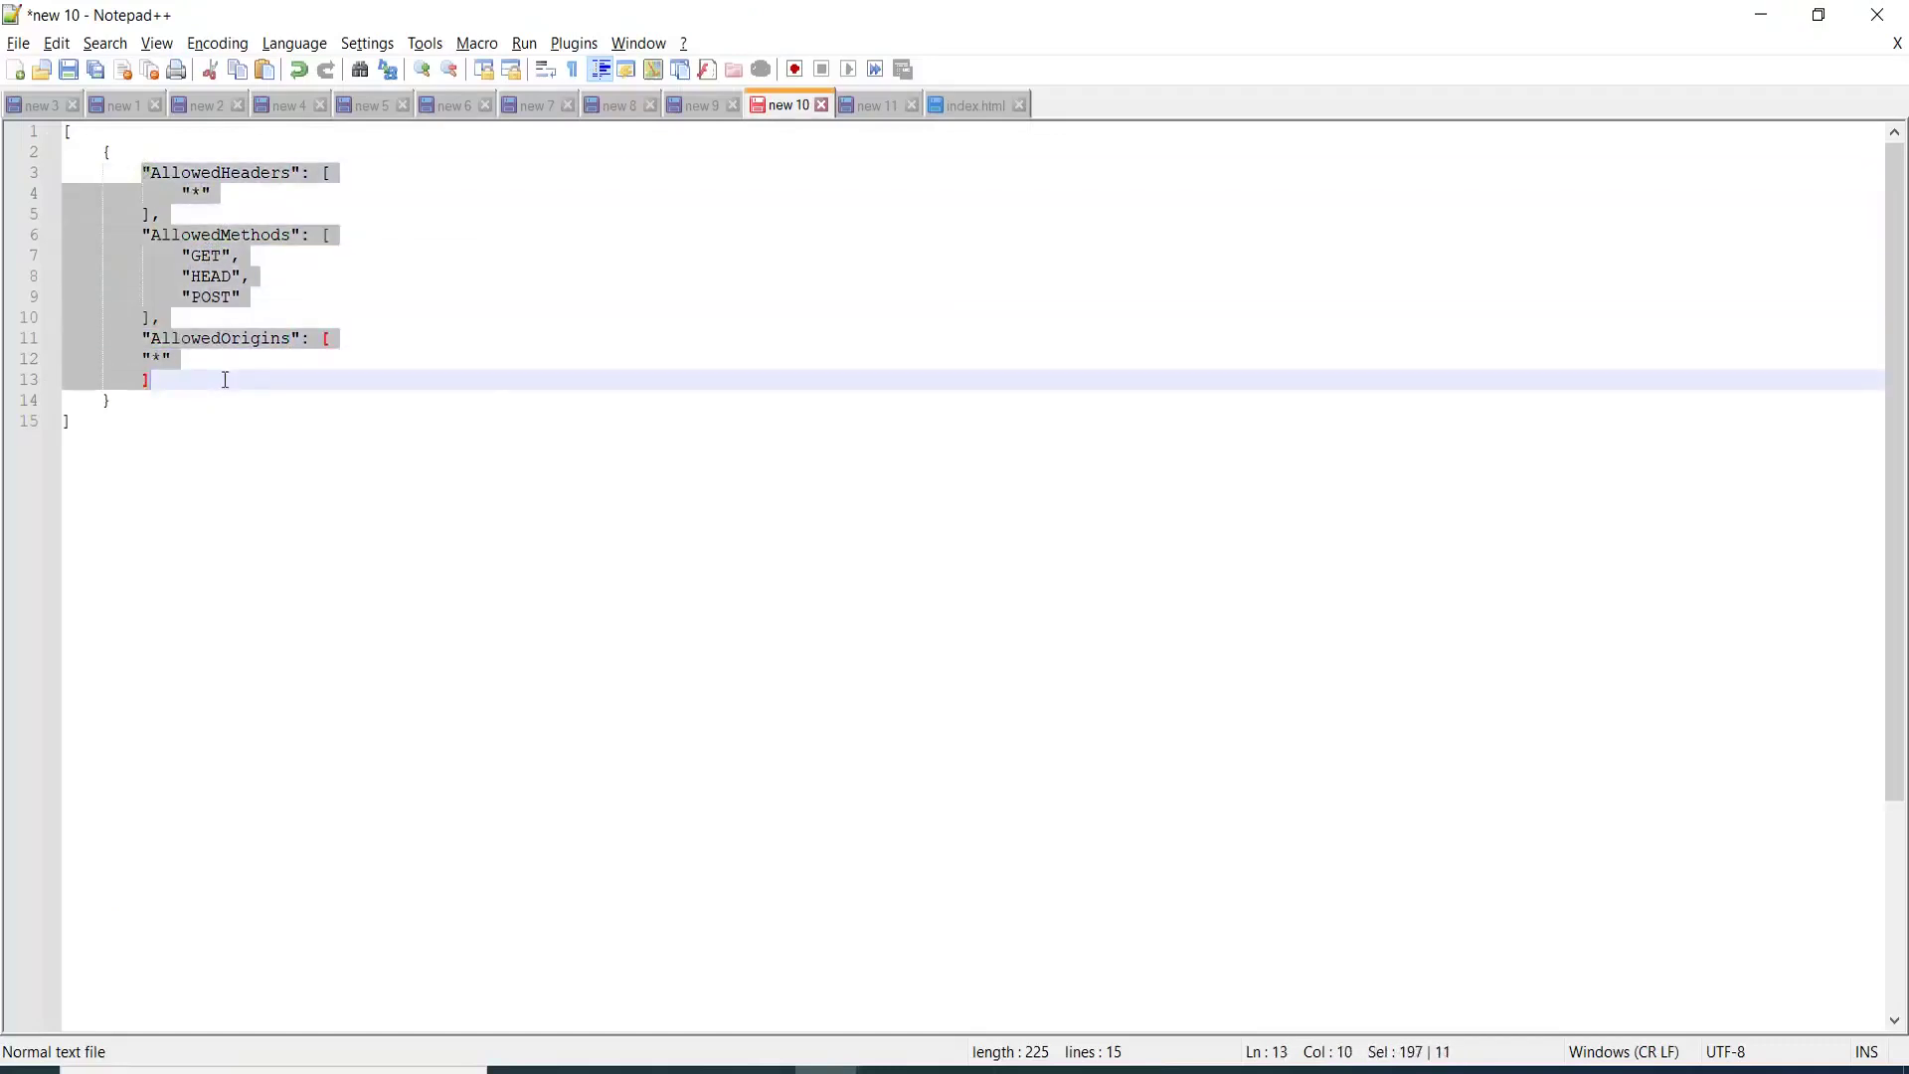
key("ctrl+c")
key("alt+Tab")
key("ctrl+v")
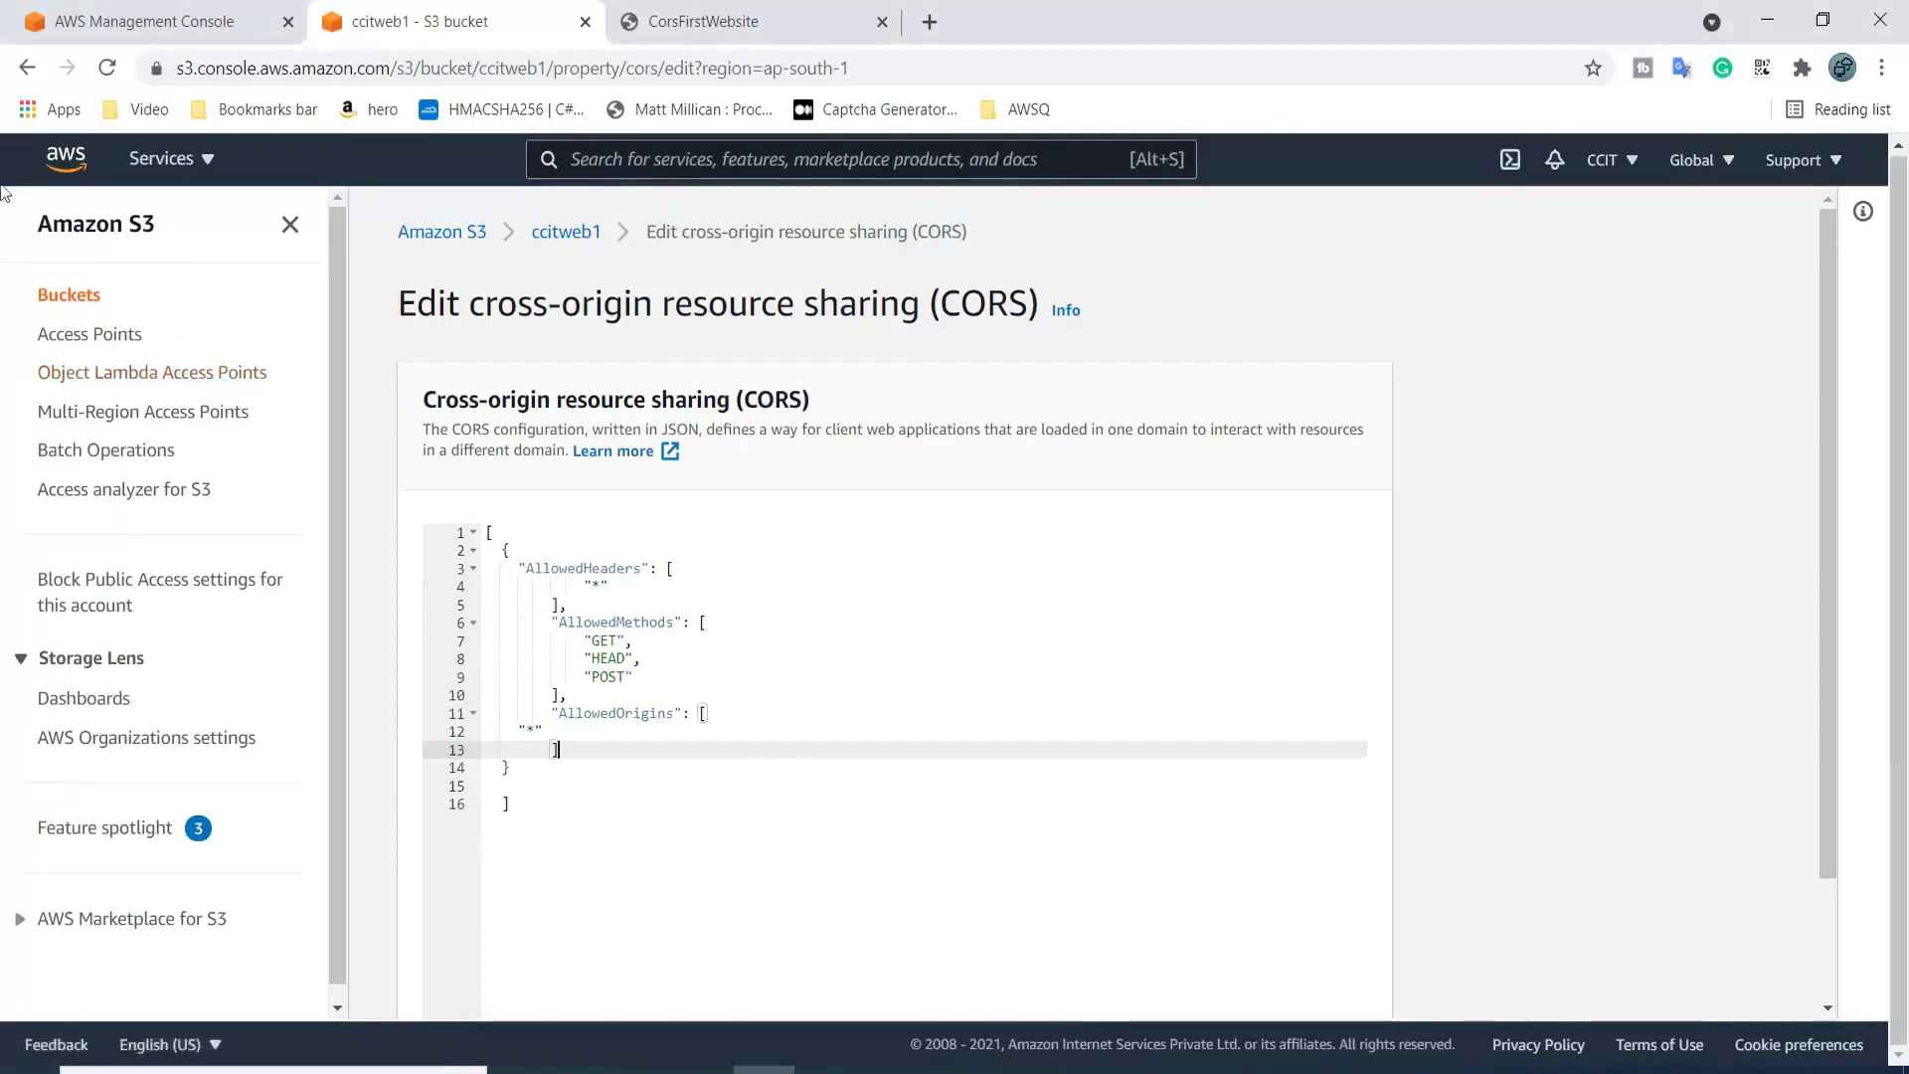
left_click(704, 714)
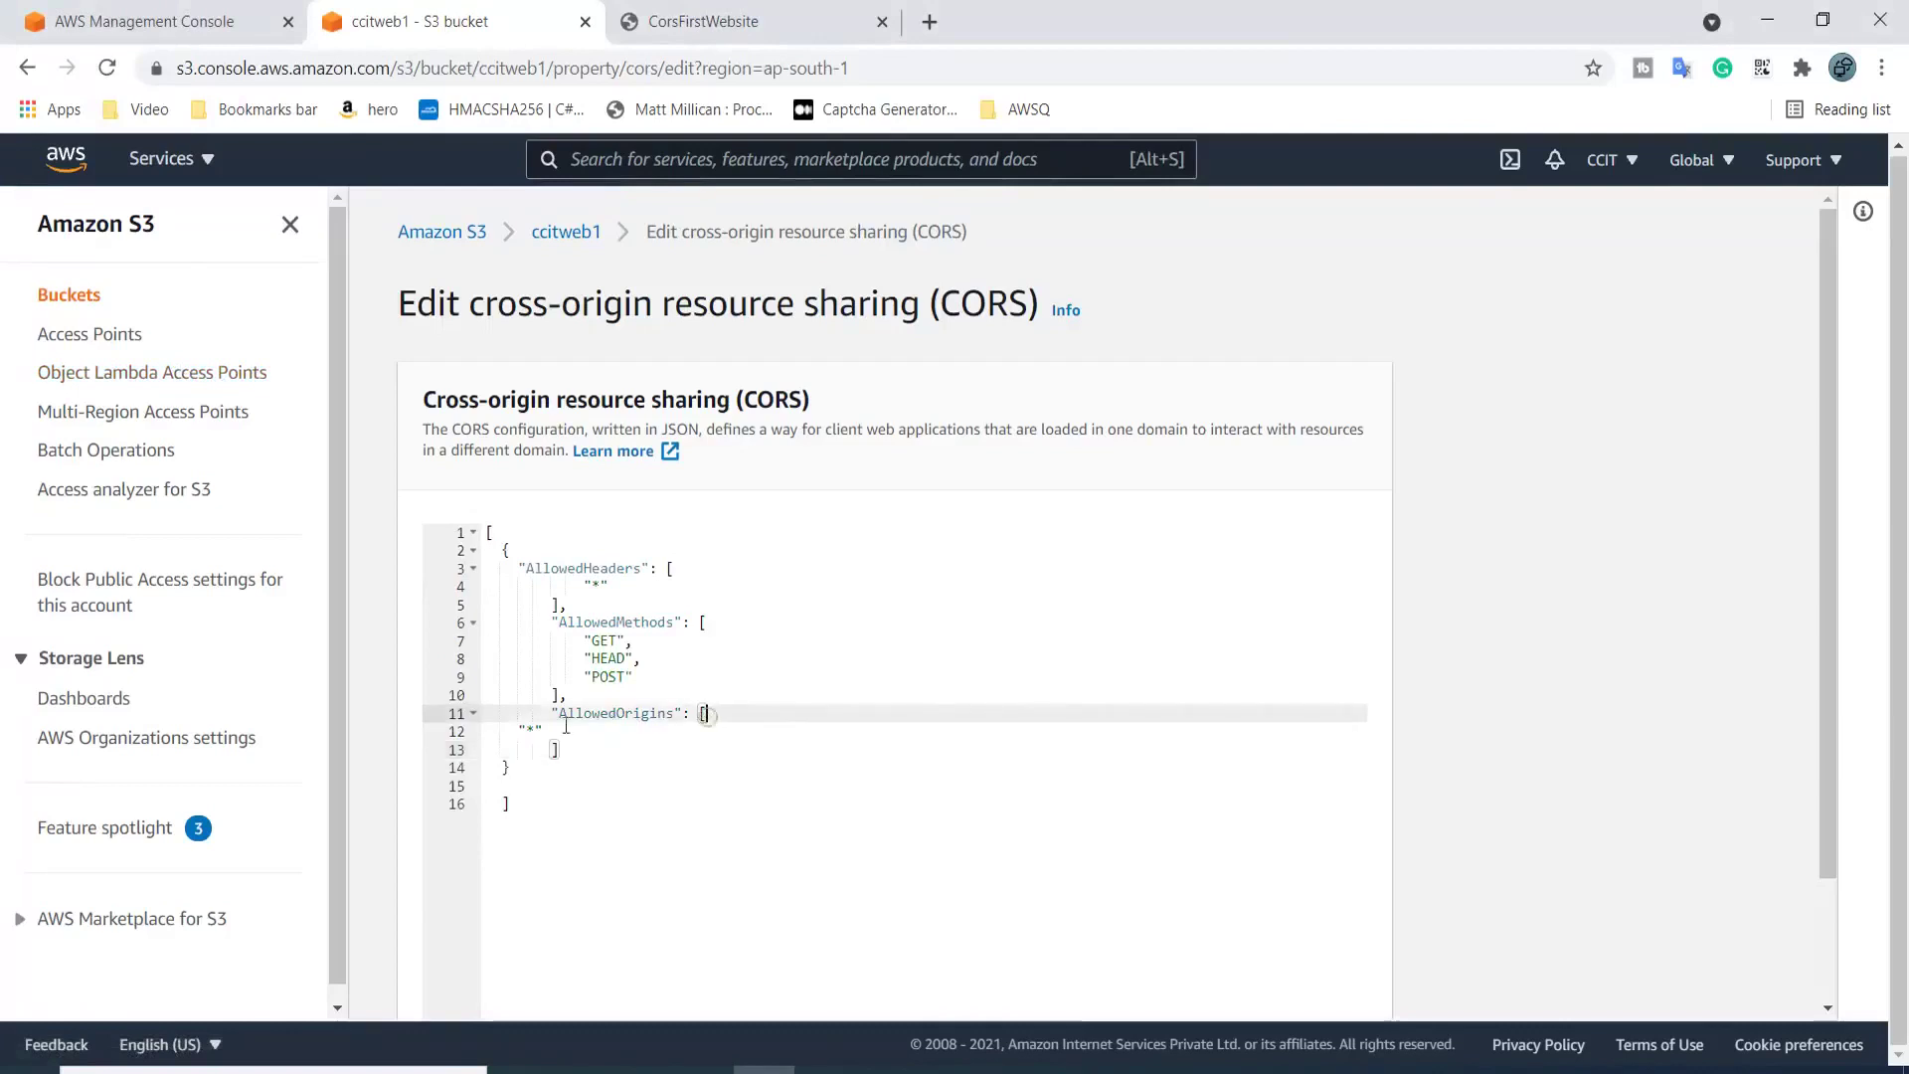
left_click(535, 730)
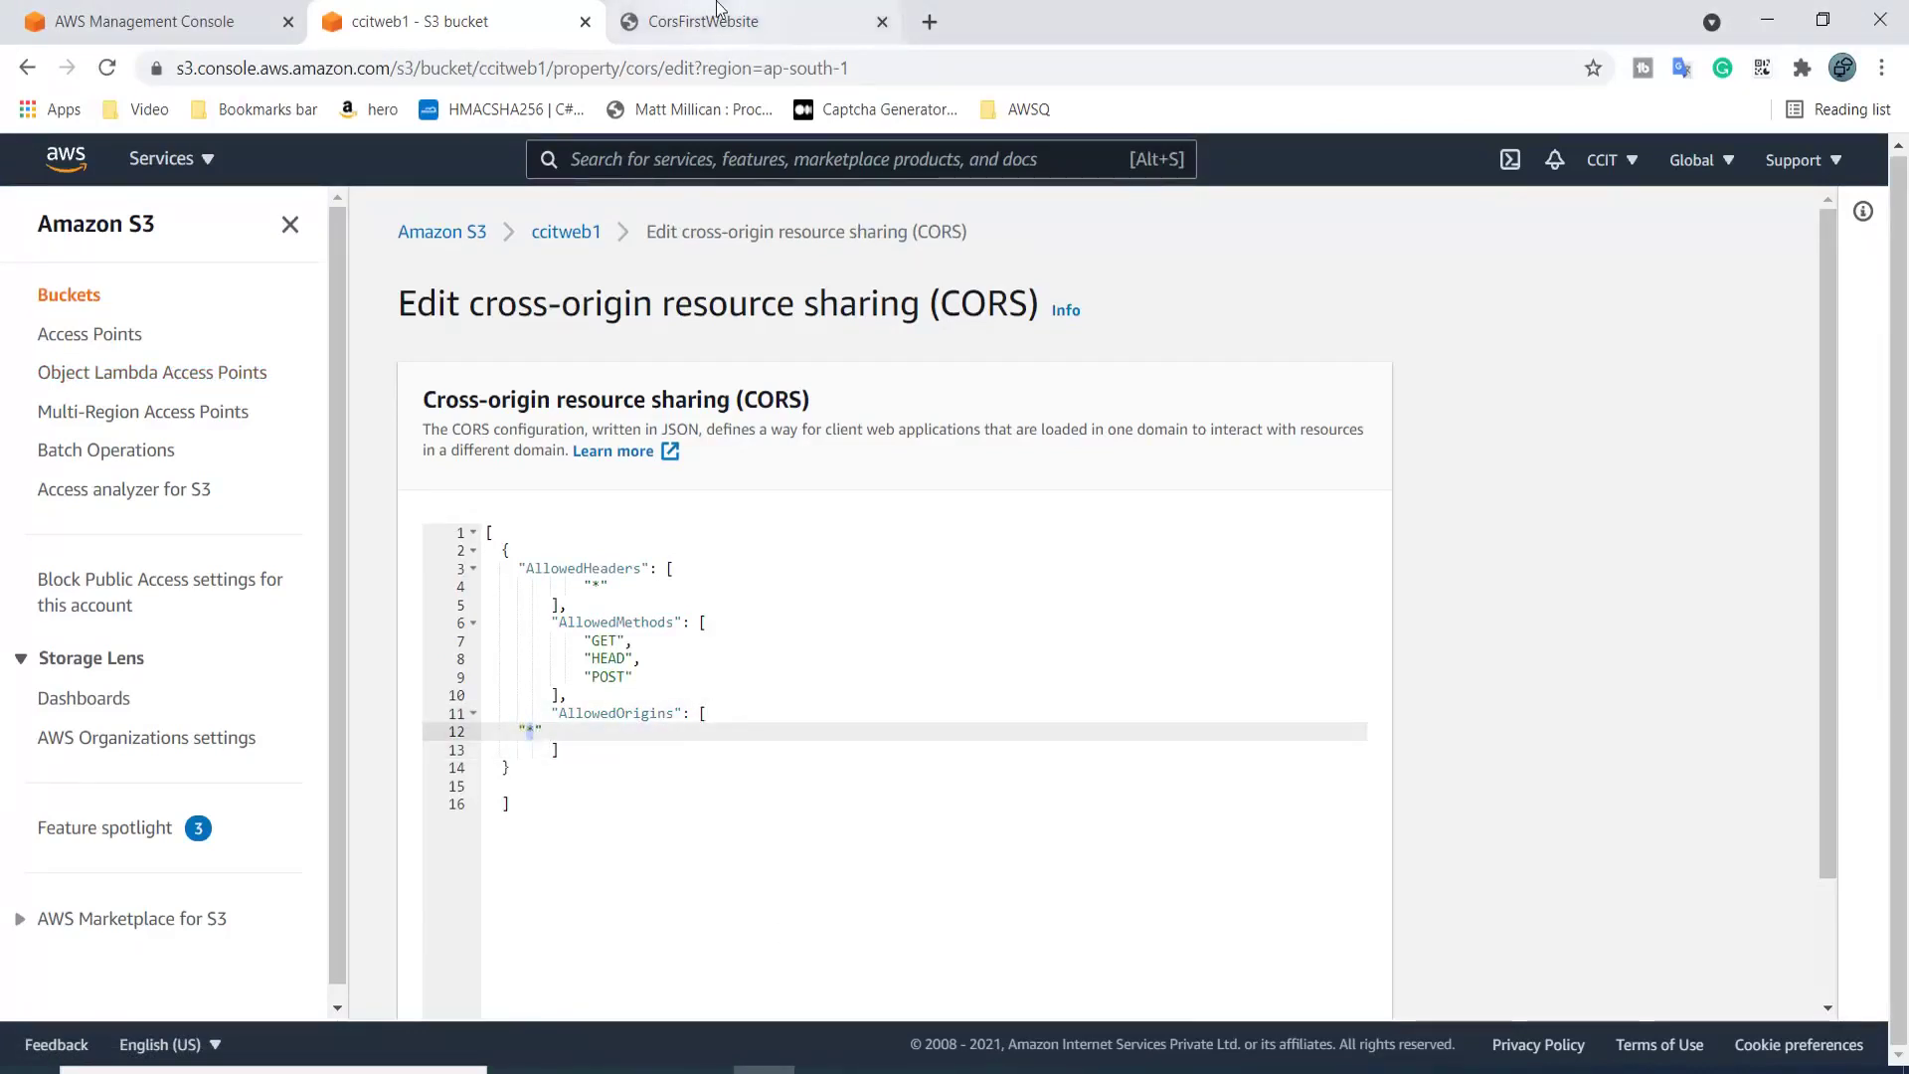
left_click(700, 22)
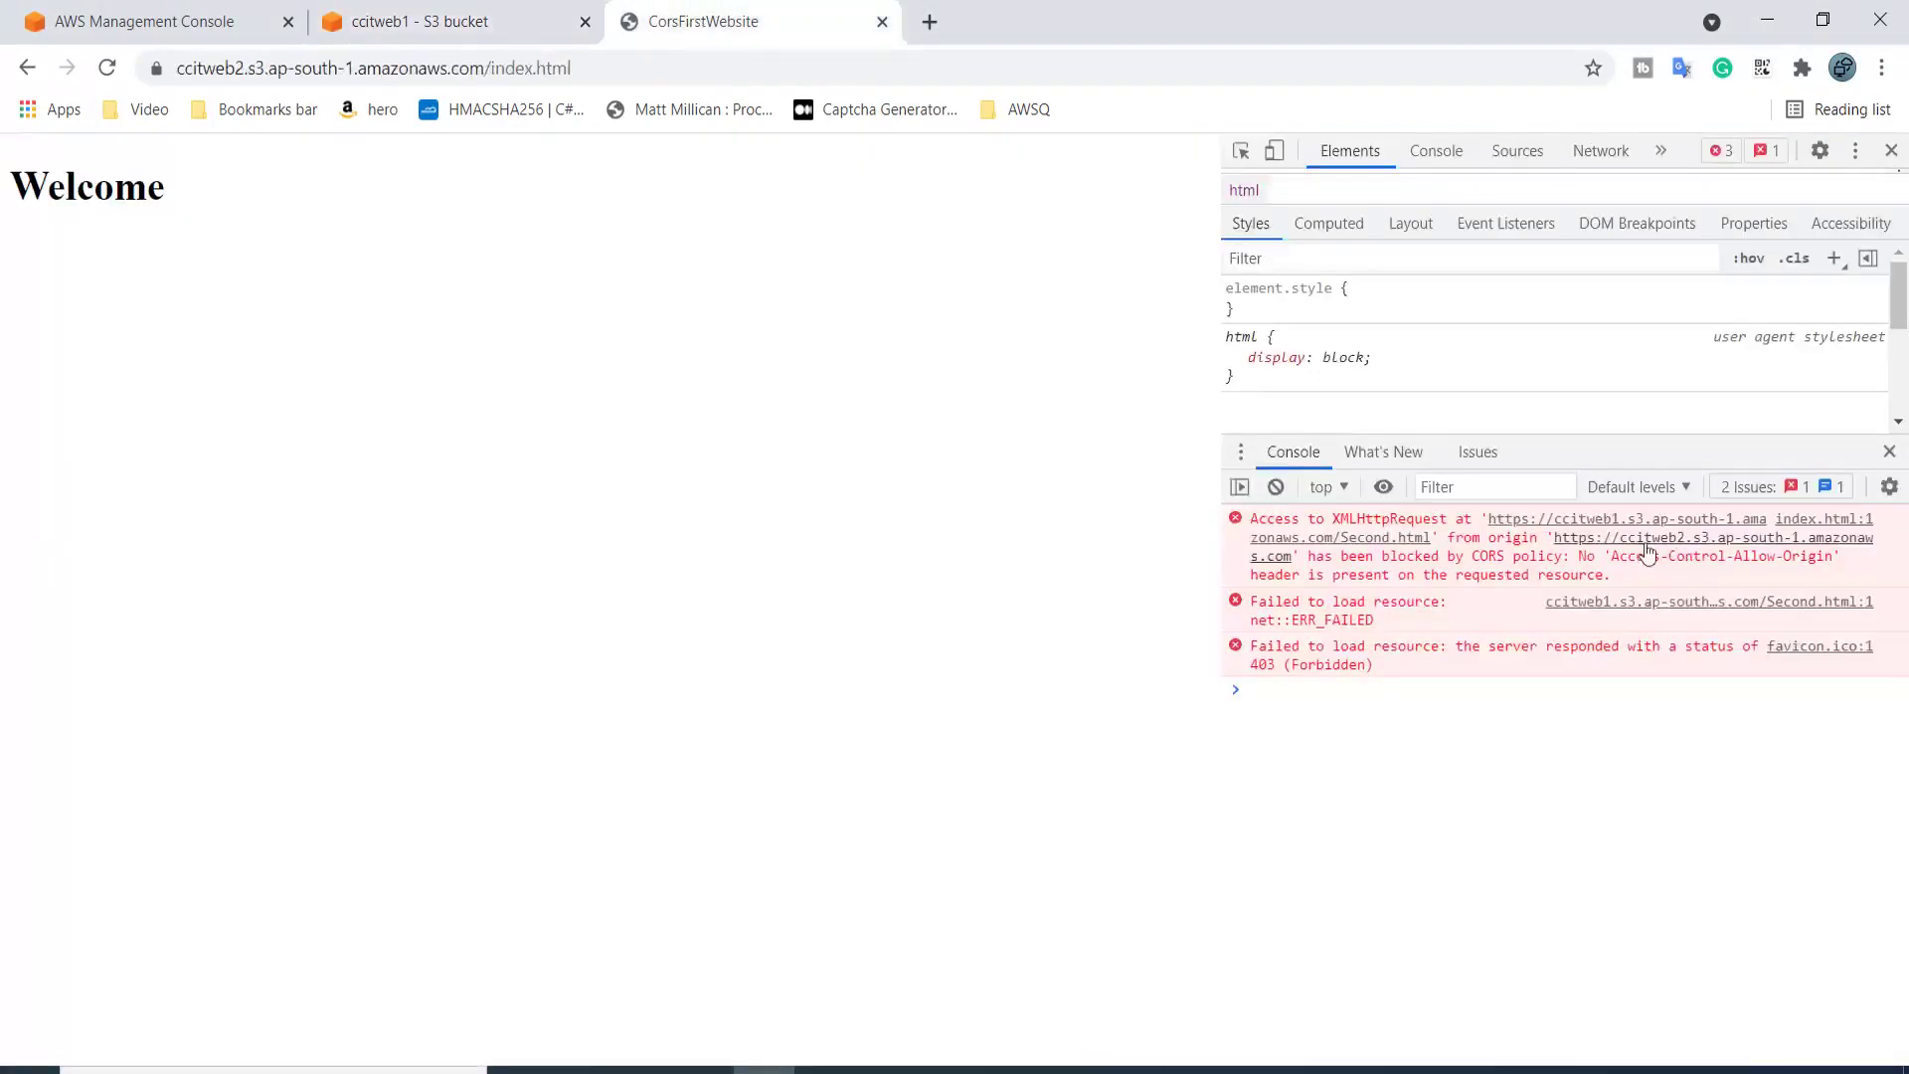
left_click(1551, 538)
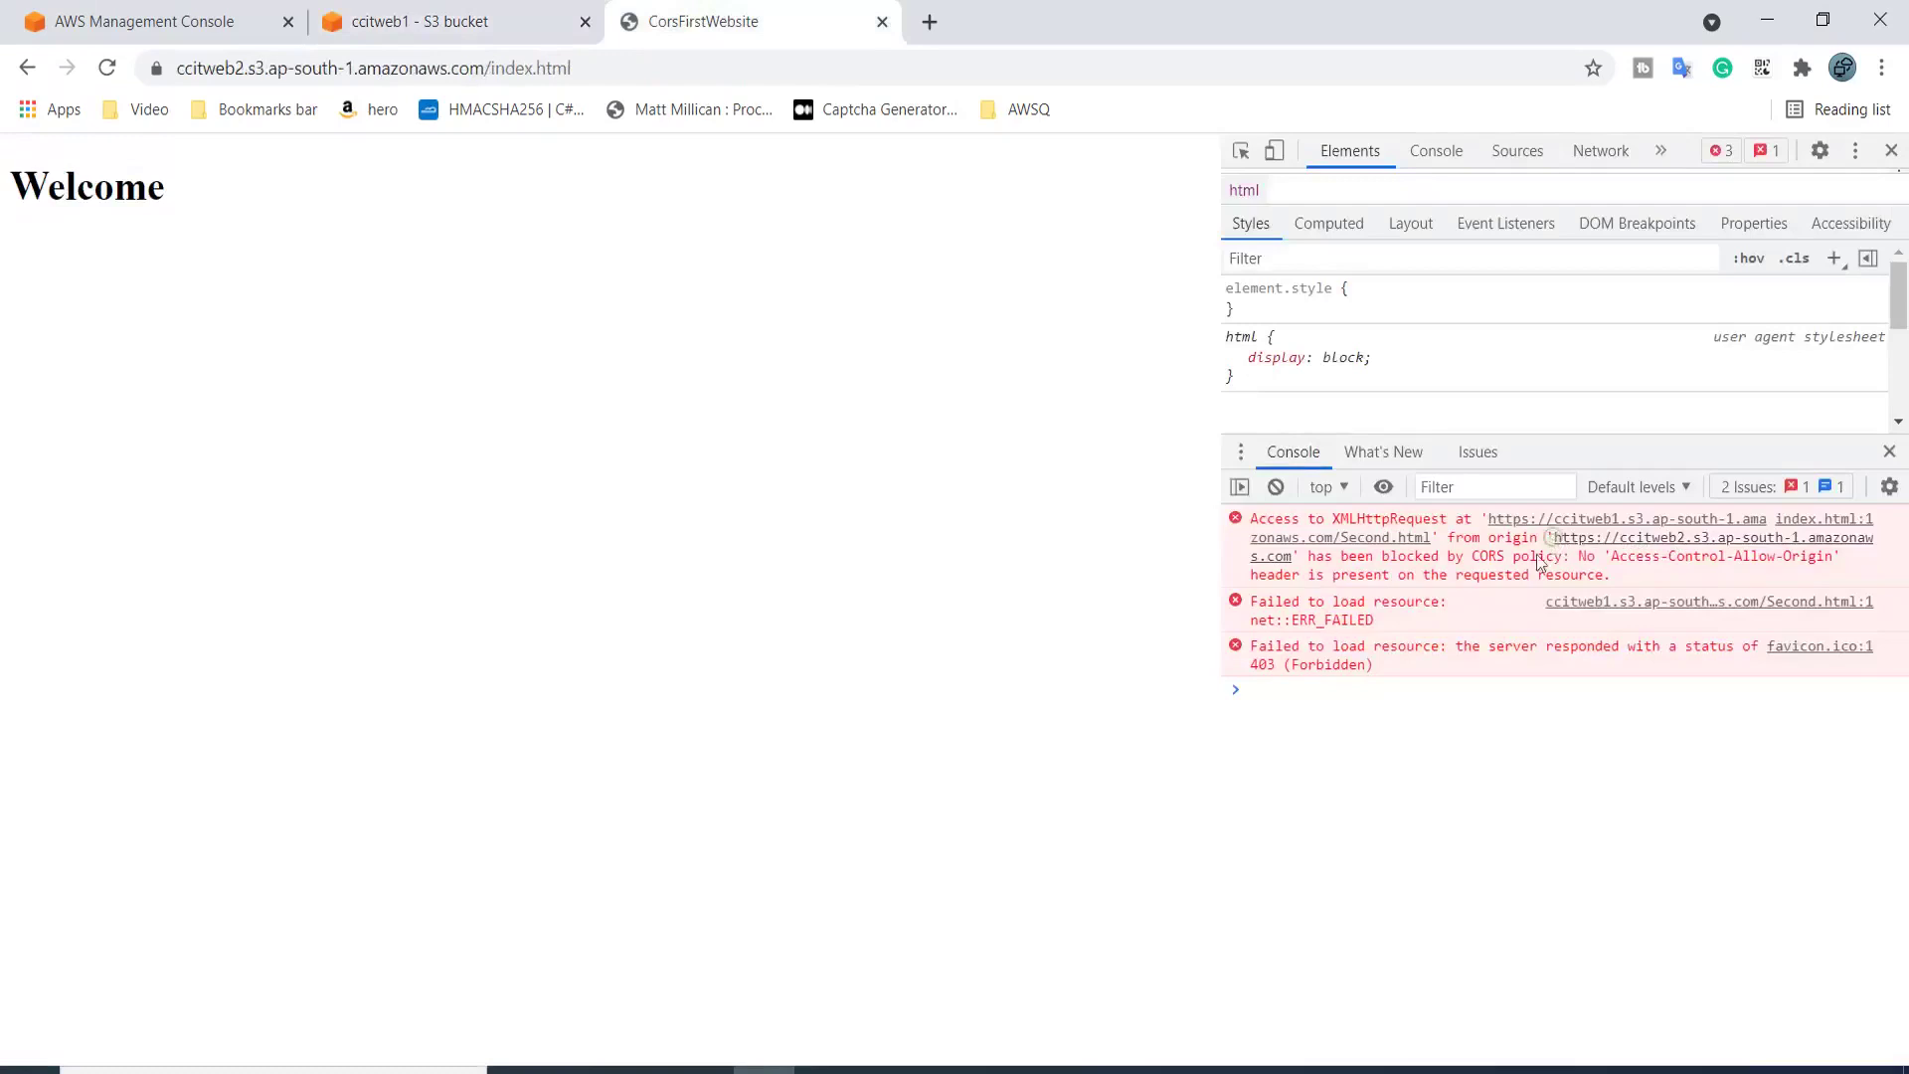
left_click(1277, 557)
left_click(611, 80)
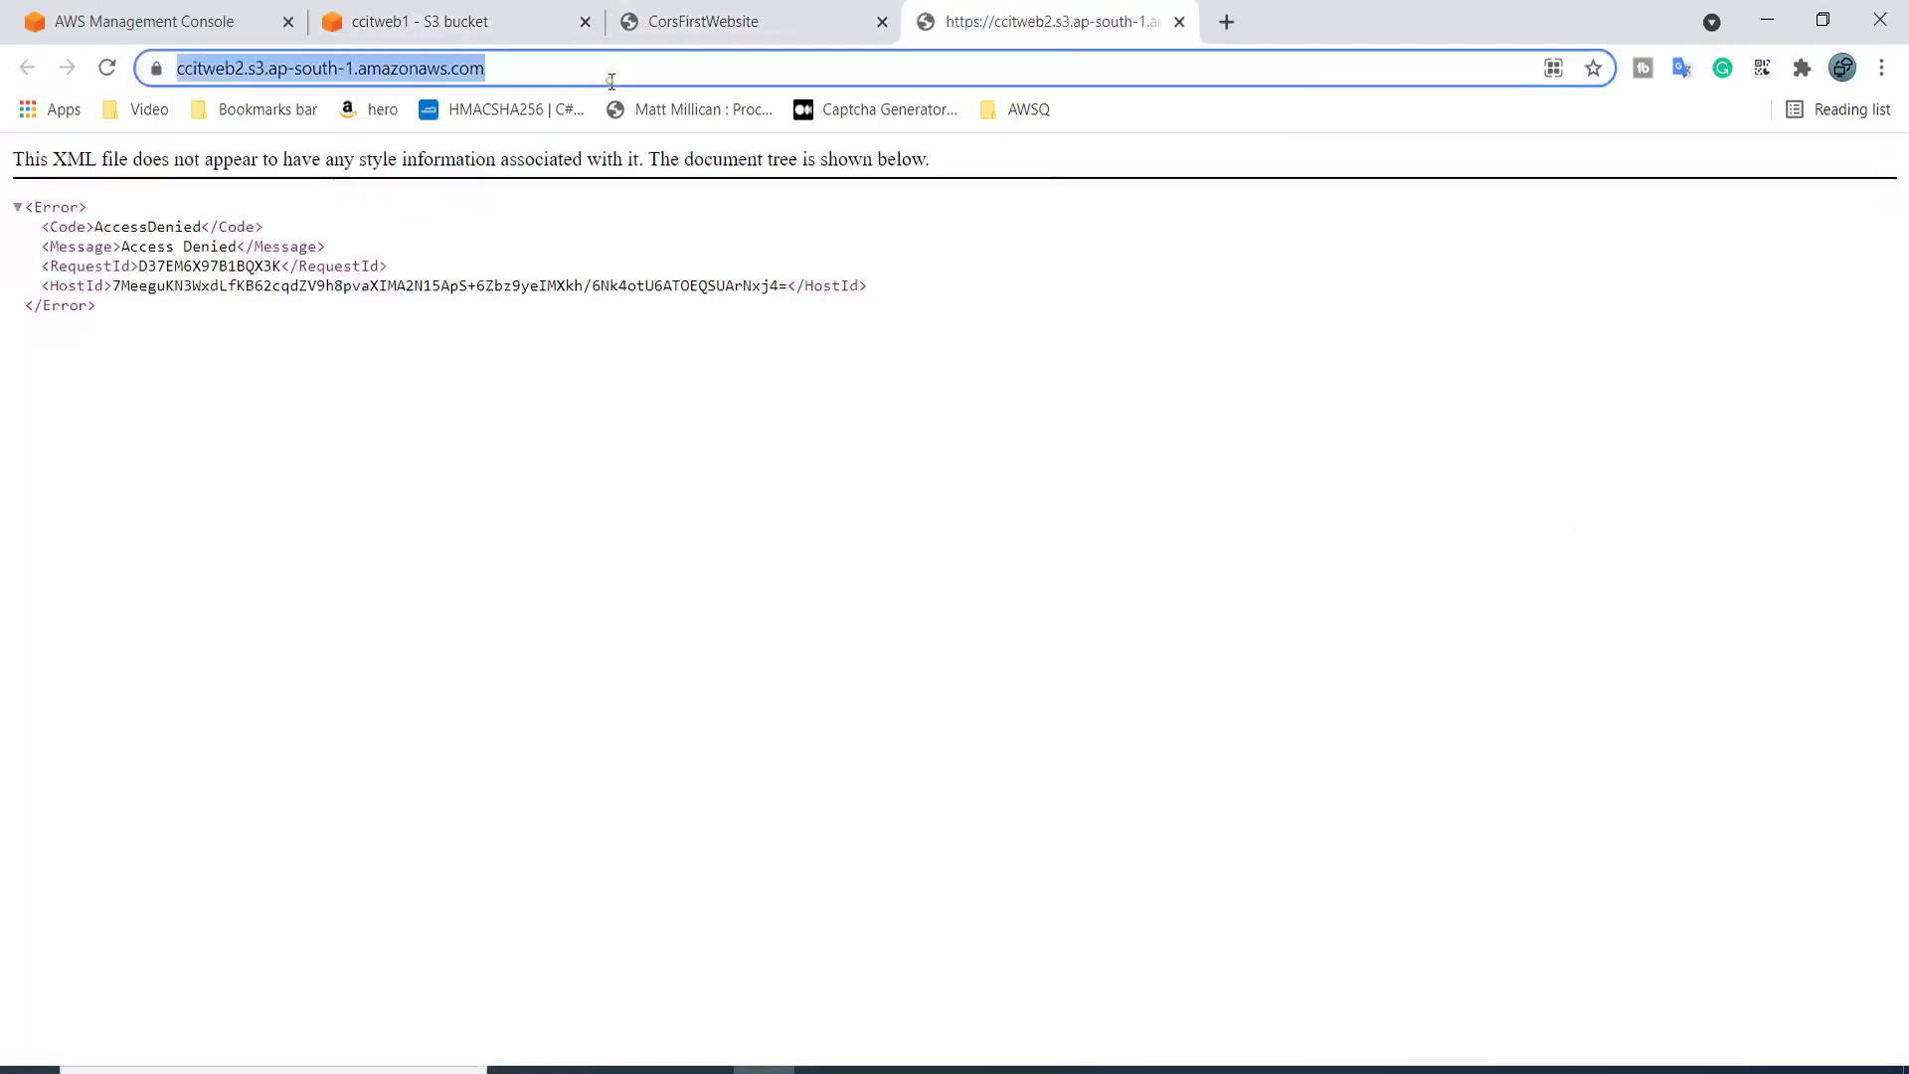
left_click(1179, 20)
left_click(494, 12)
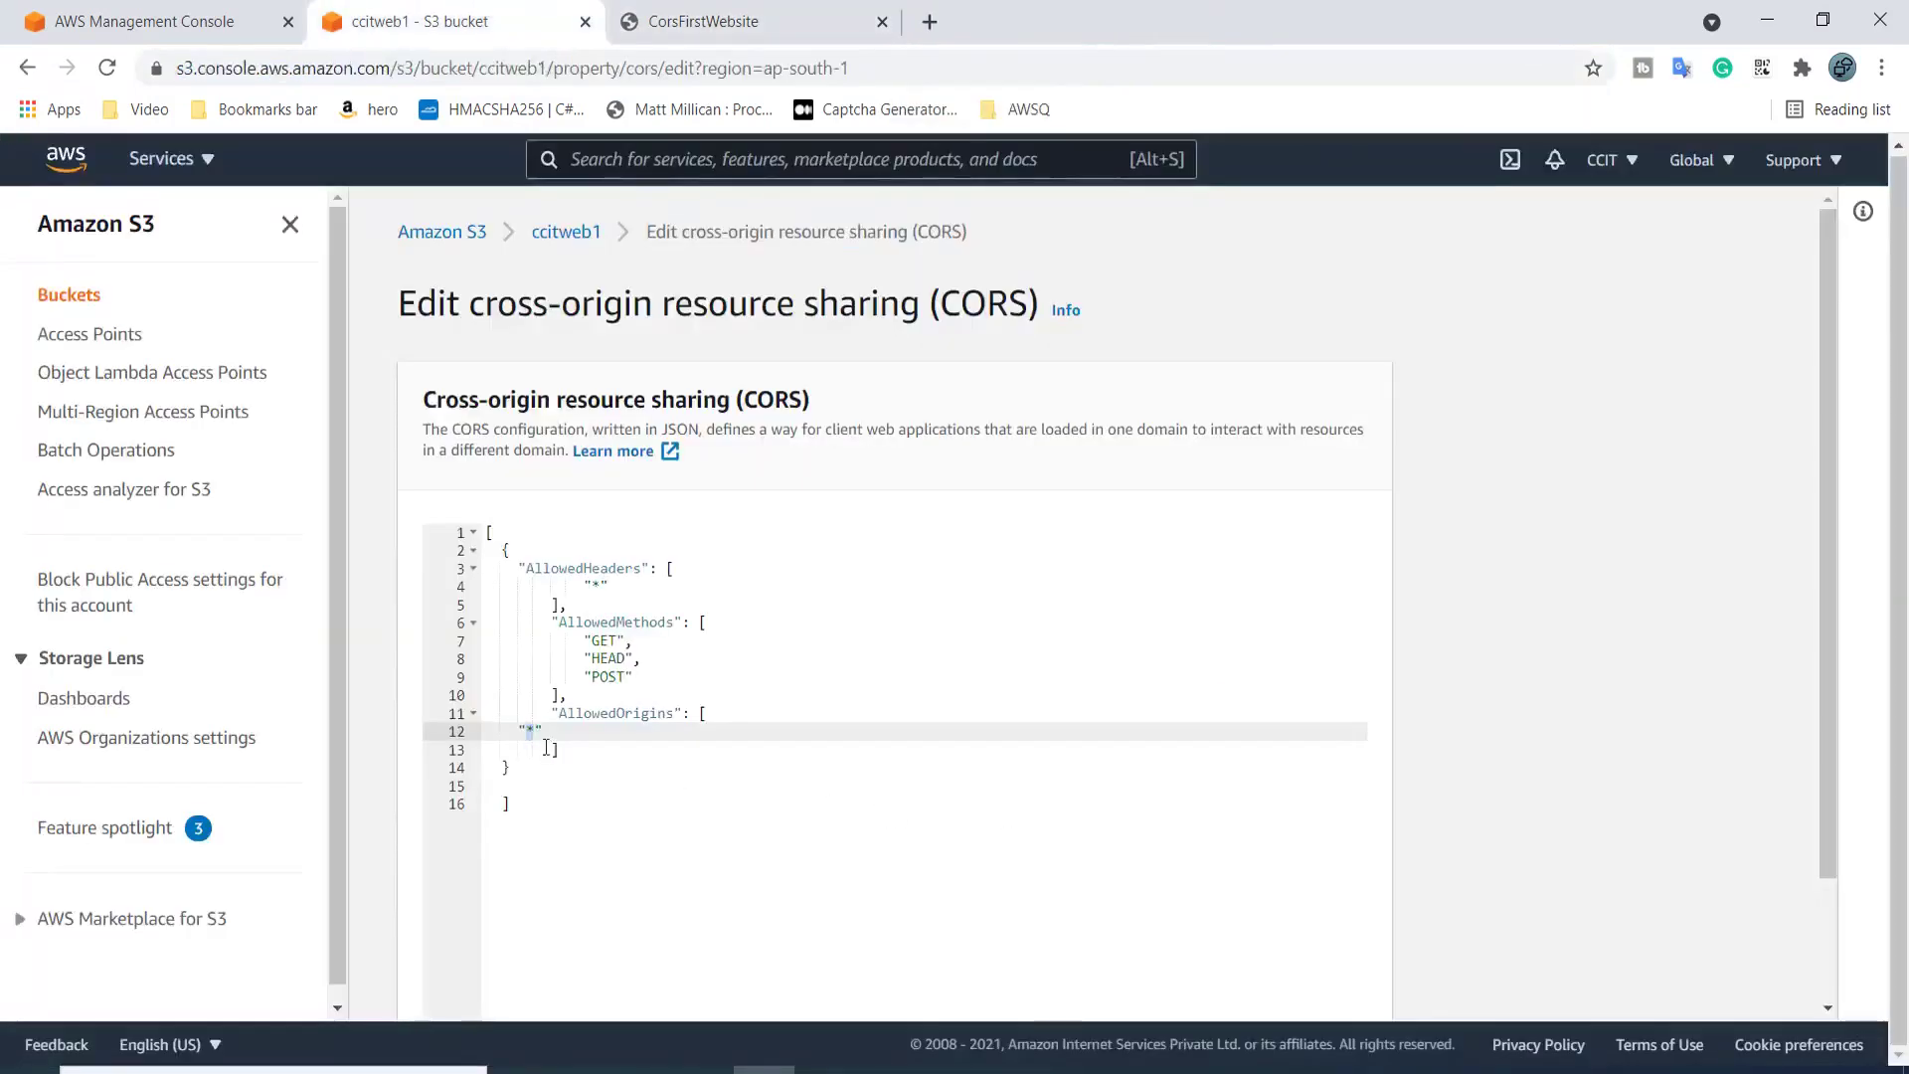
key("ctrl+v")
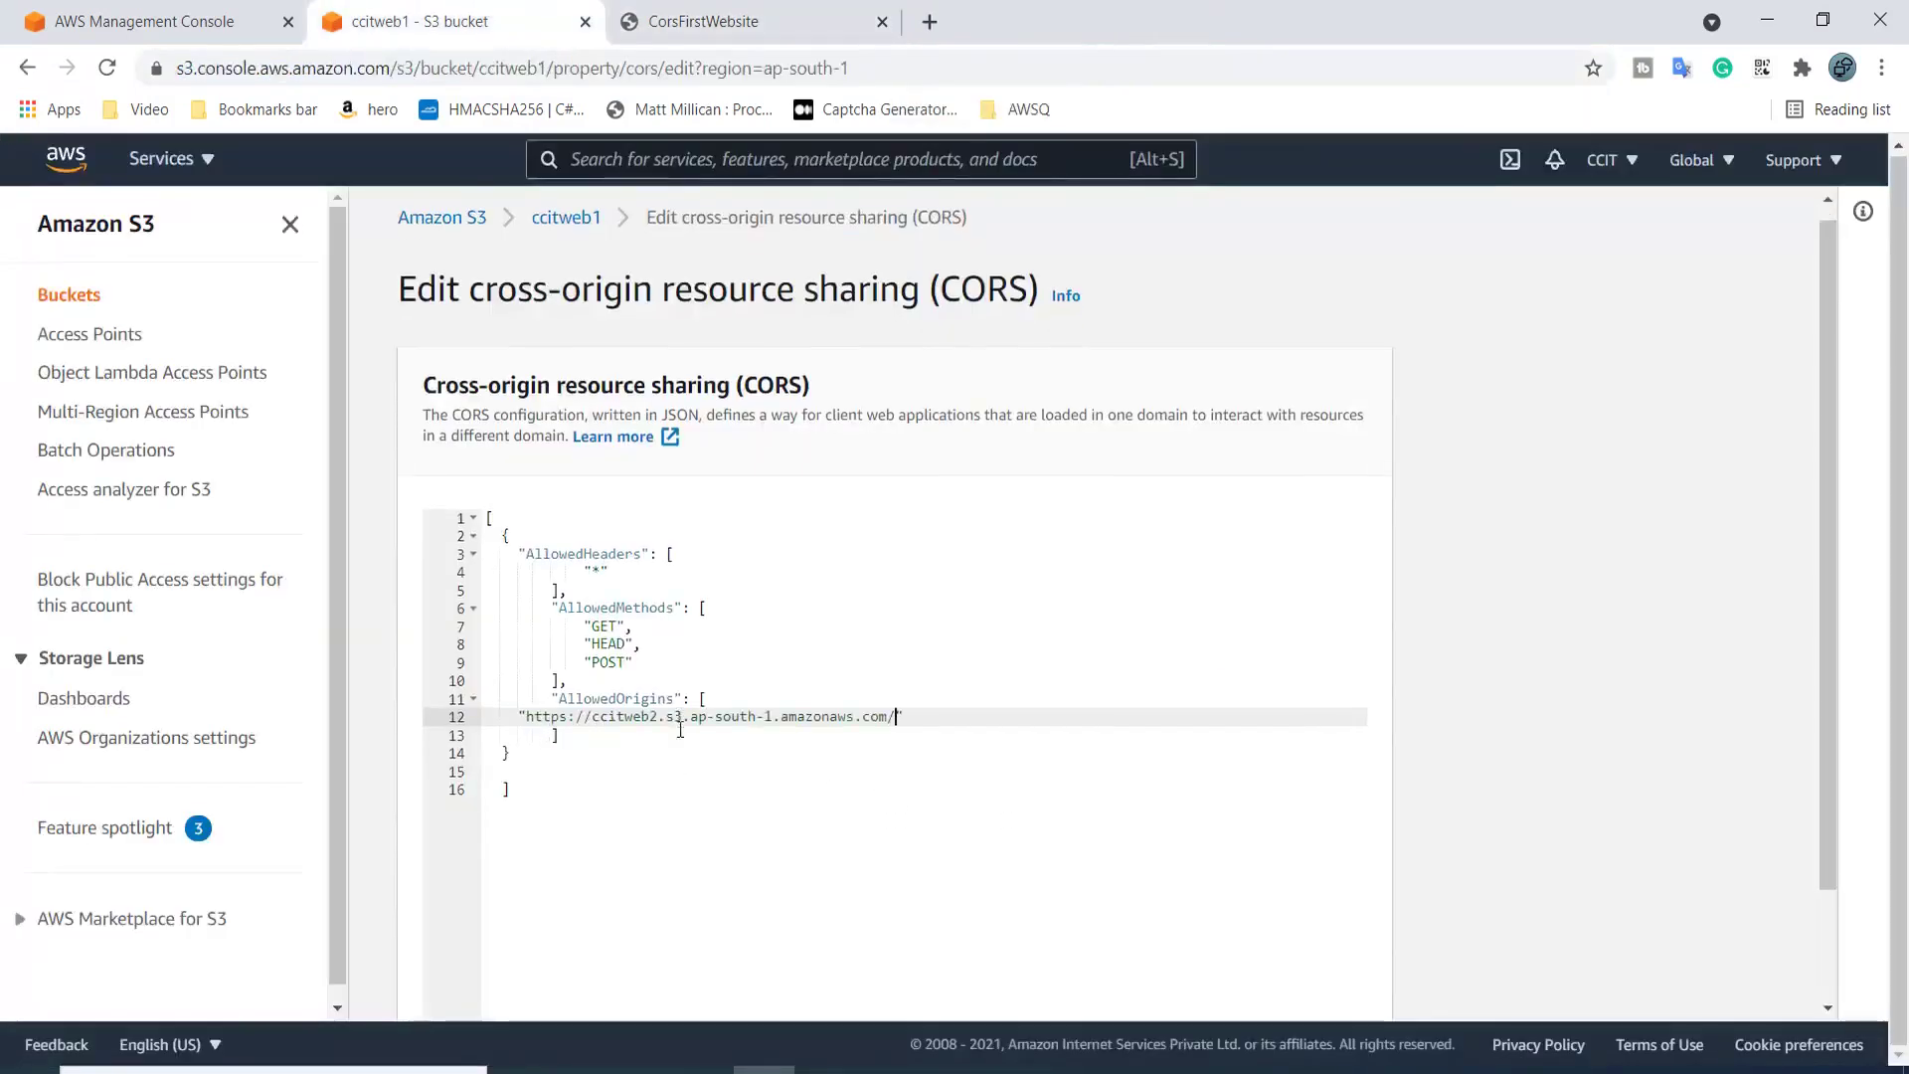
scroll(895, 846, "down", 3)
left_click(1319, 985)
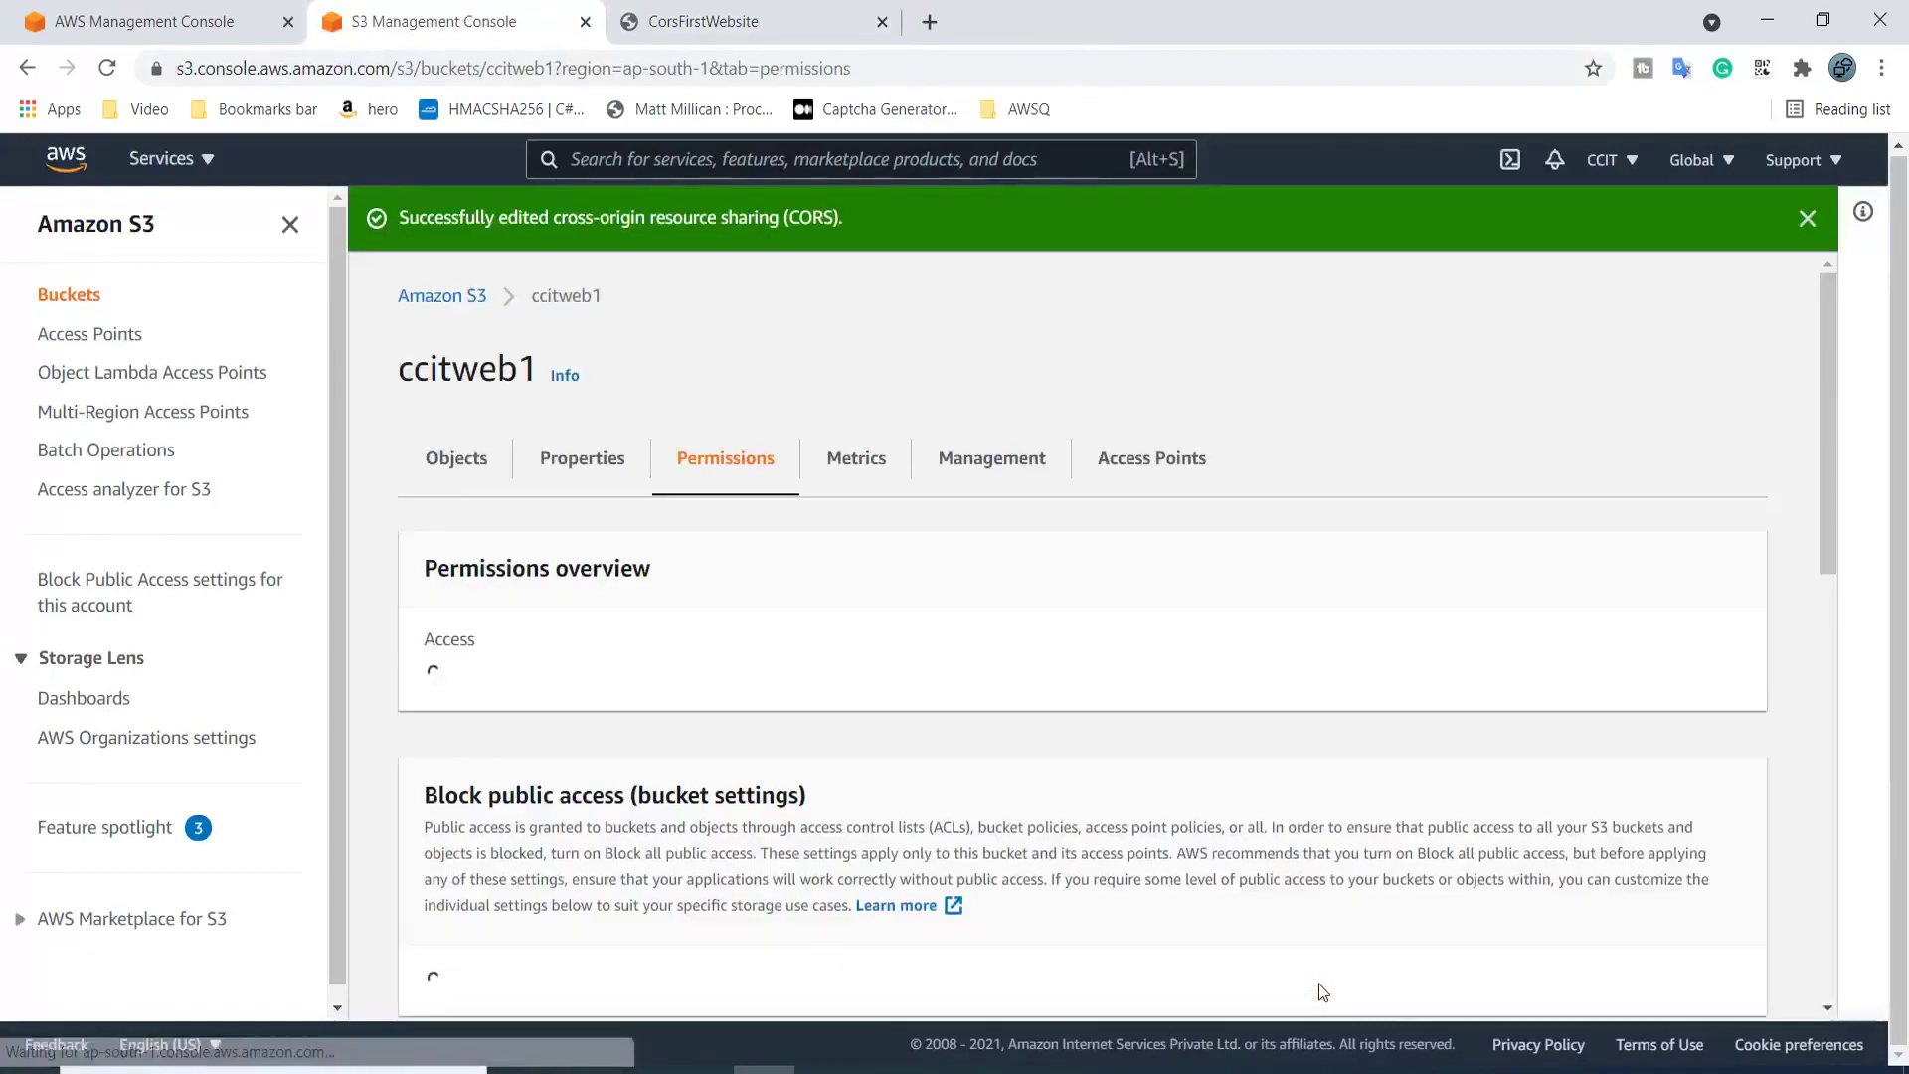
Reload ccitweb2's index.html to test the saved configuration, and close the developer tools and the page
left_click(741, 22)
left_click(107, 72)
left_click(107, 79)
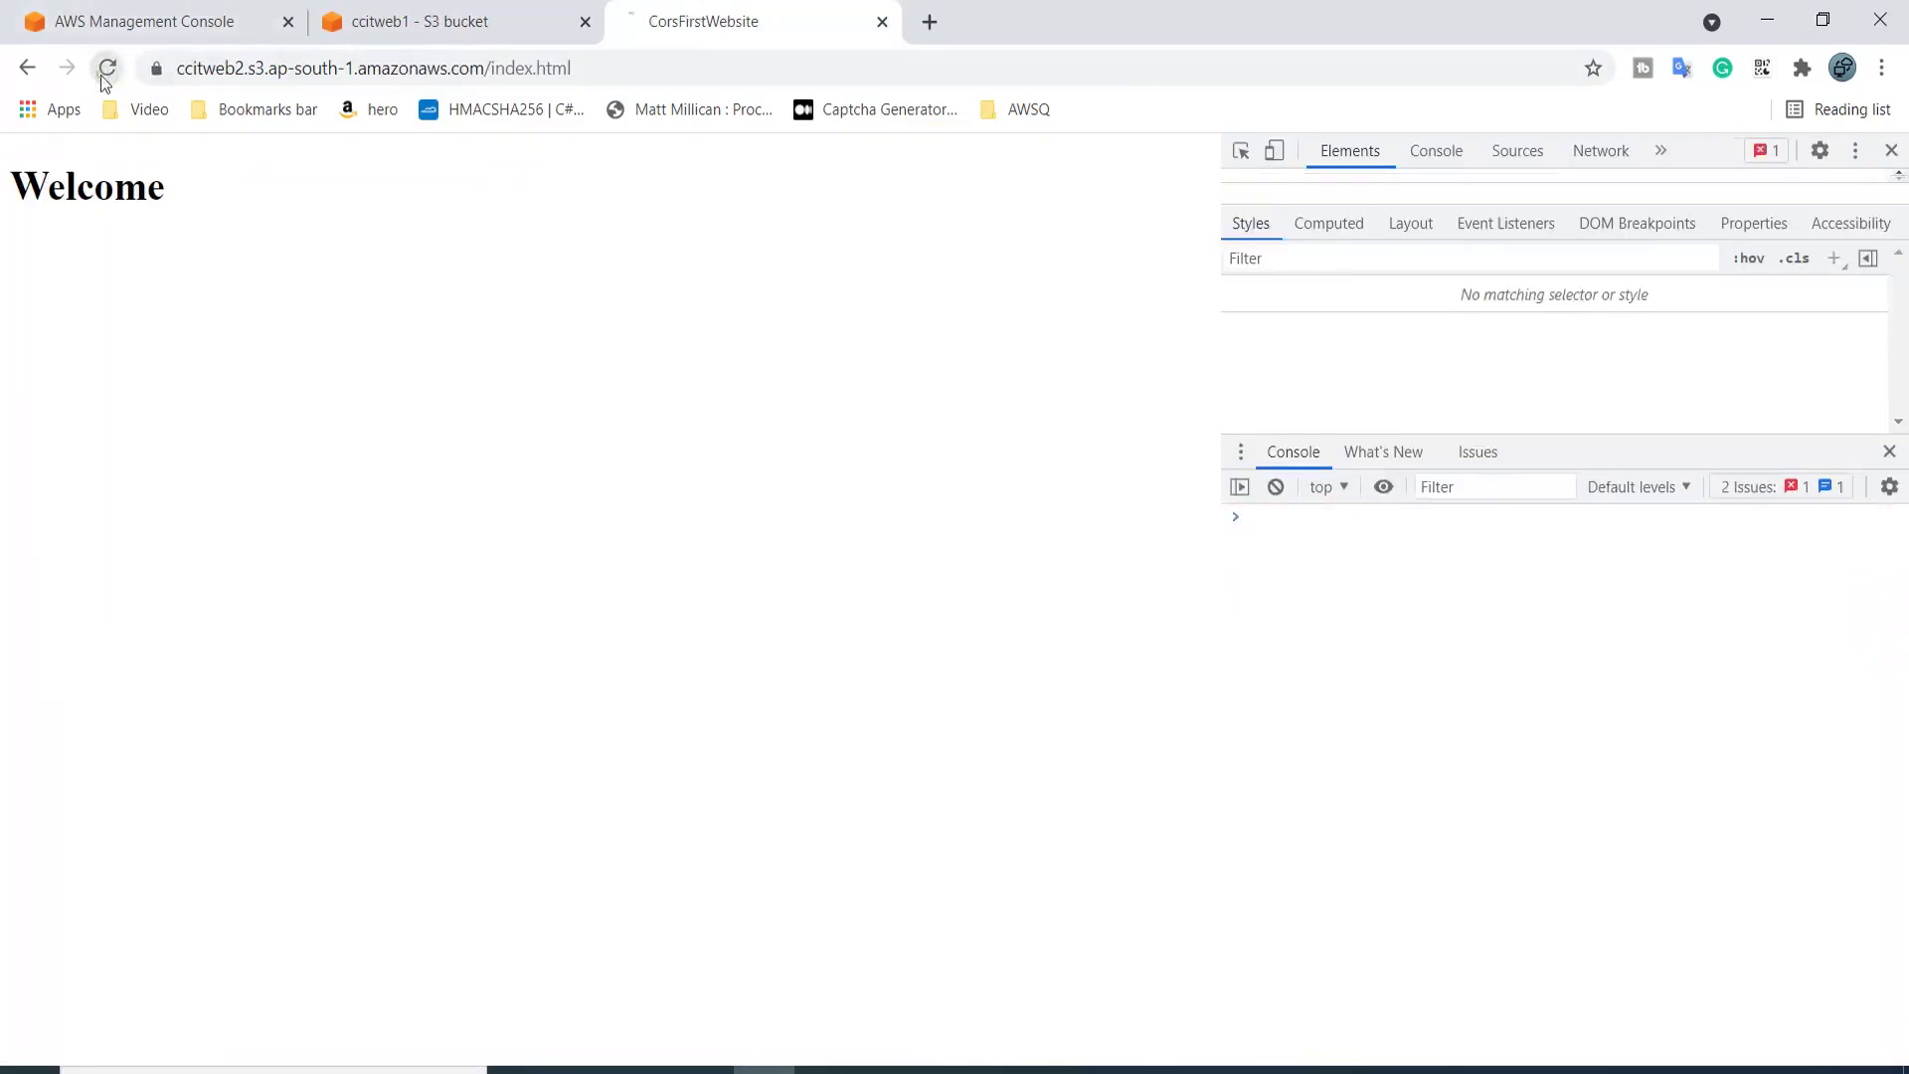
left_click(1891, 150)
left_click(882, 22)
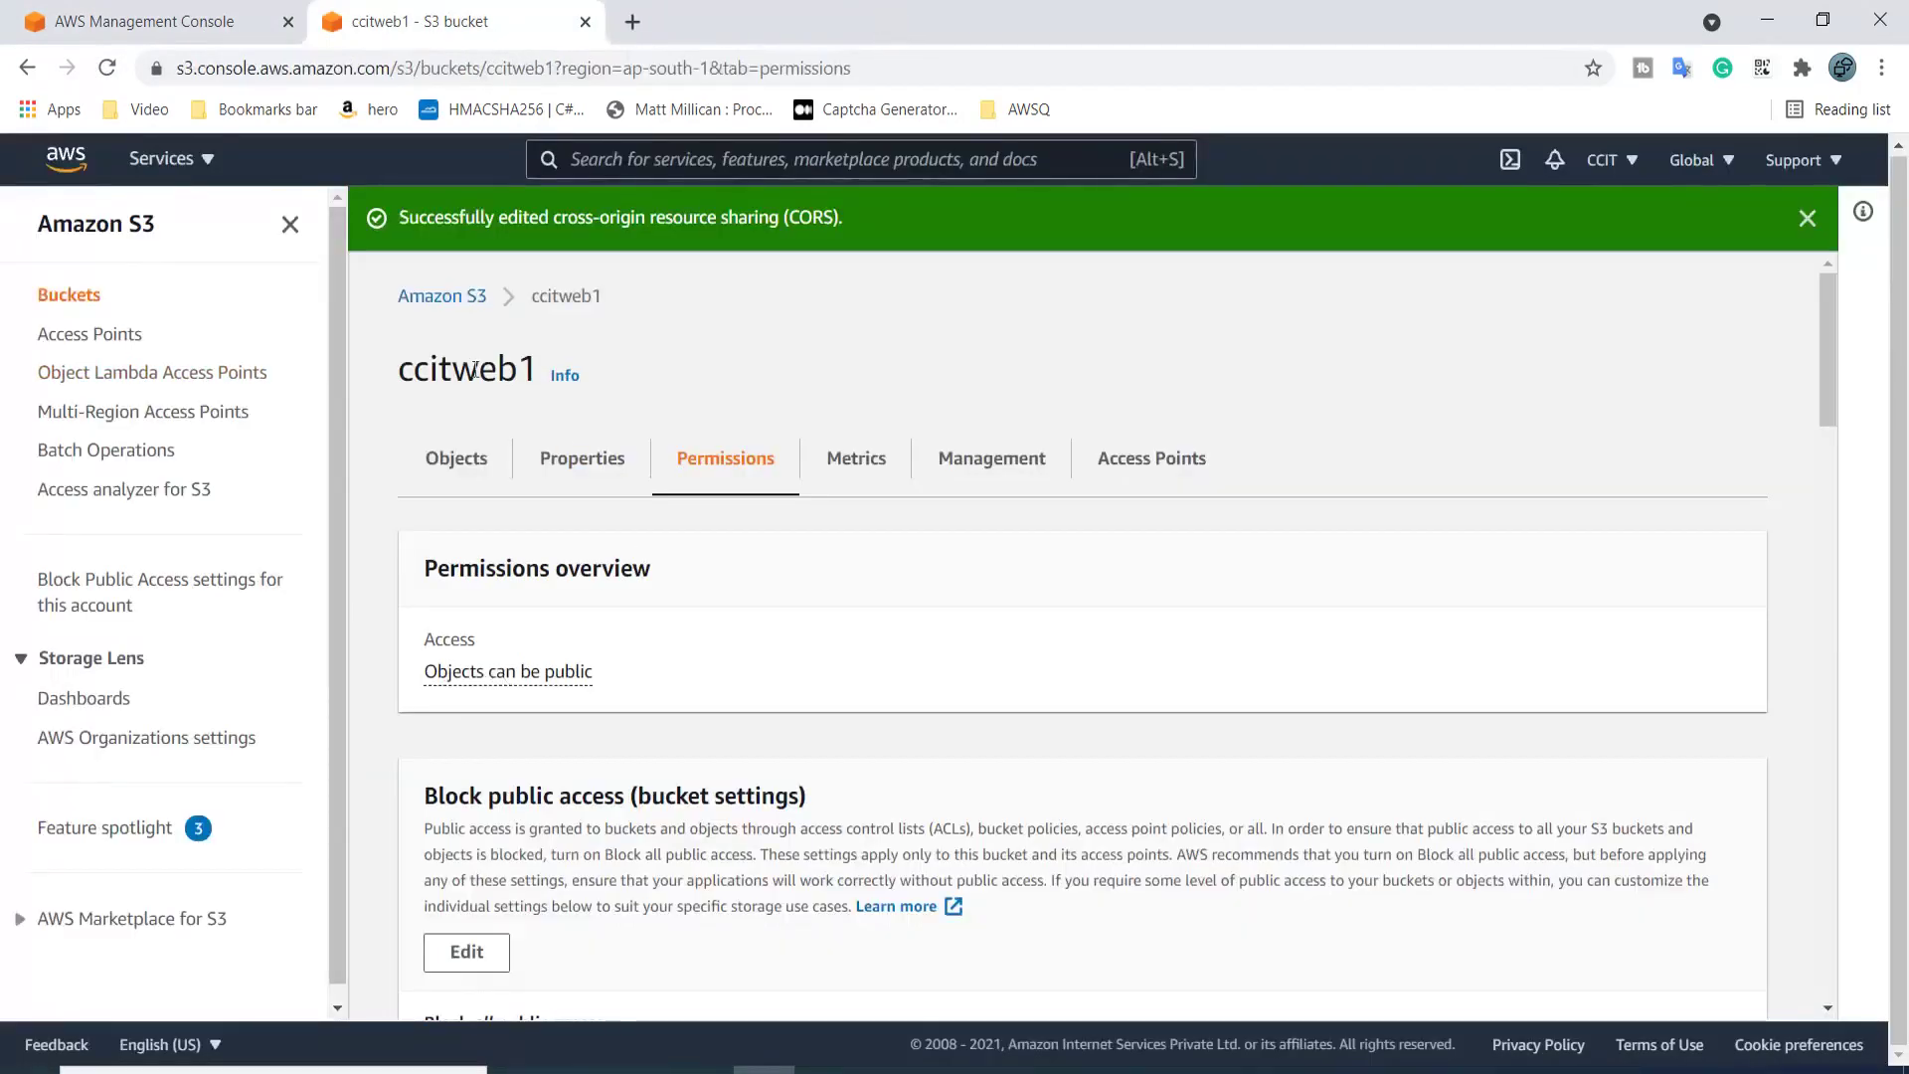
Open the S3 bucket list separately and load index.html from the ccitweb2 bucket by its object URL
left_click(441, 297, "ctrl")
left_click(686, 42)
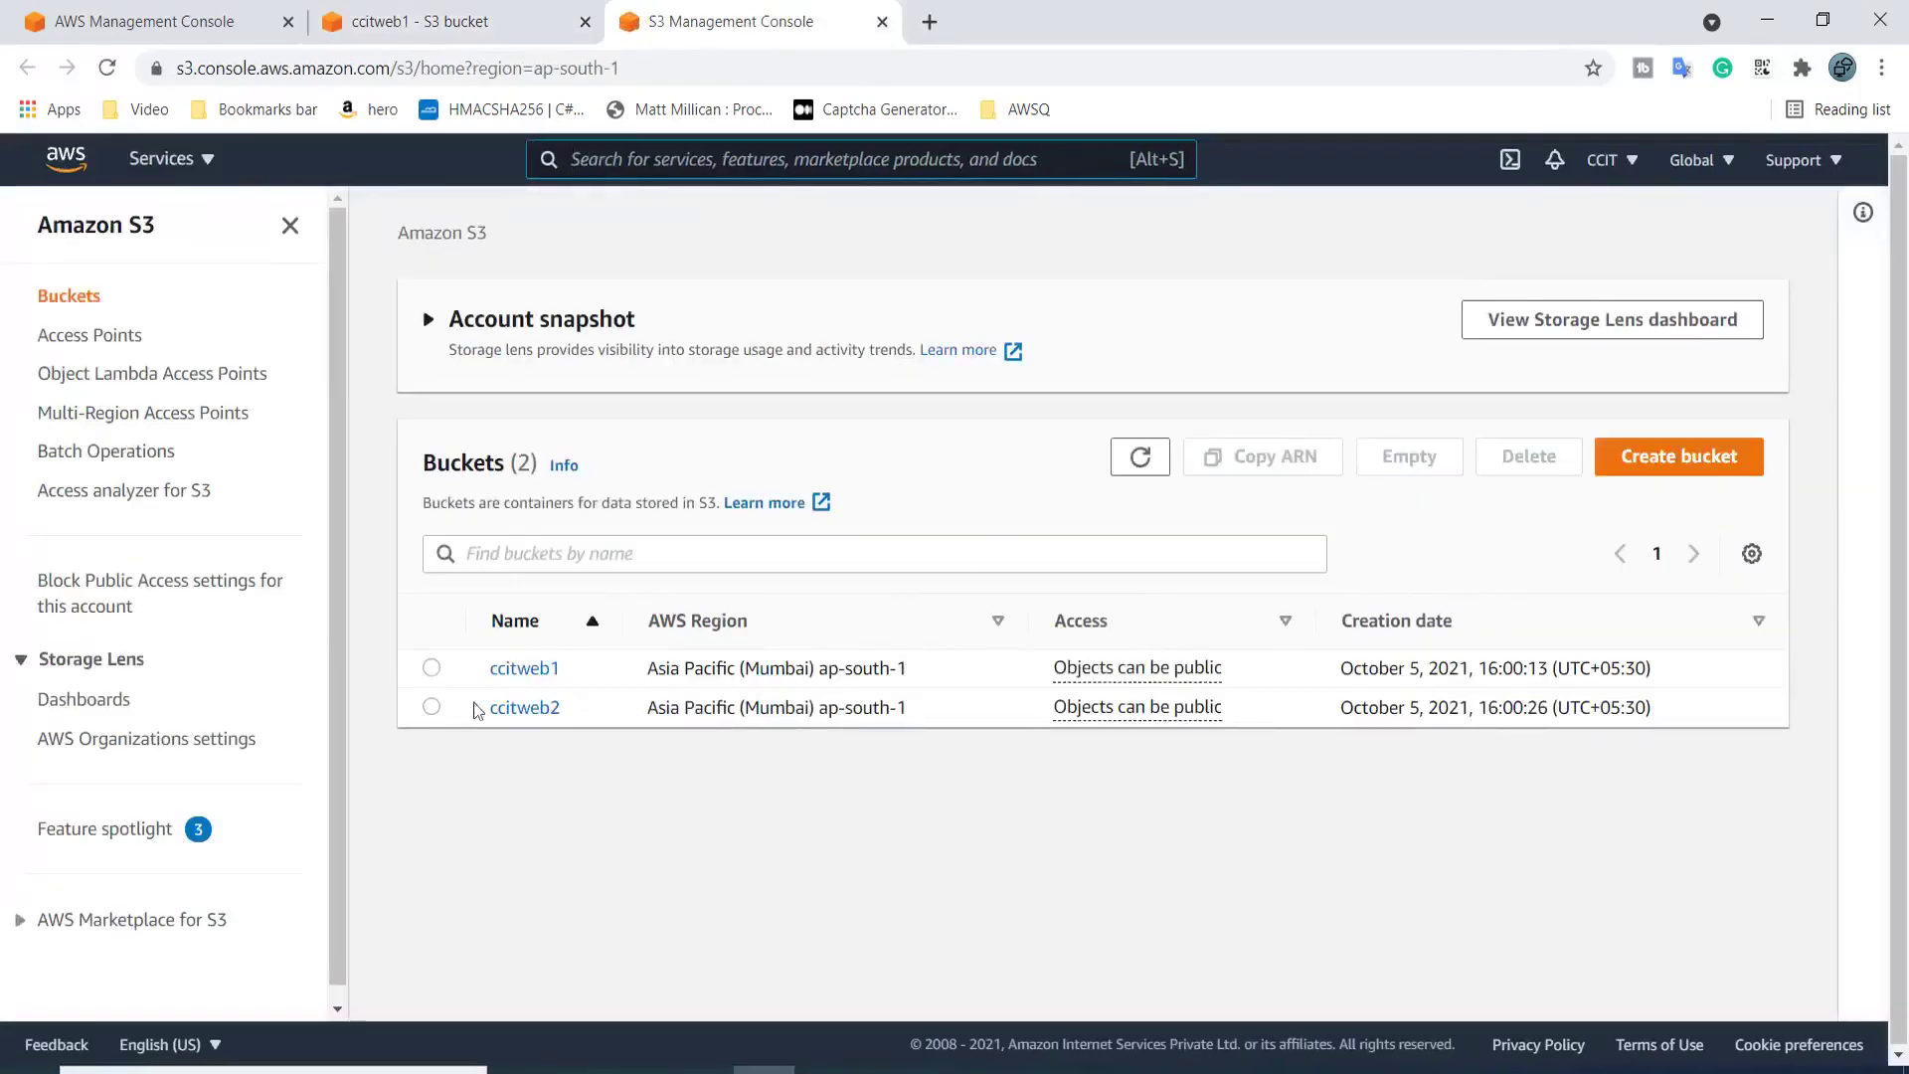
left_click(525, 712, "ctrl")
middle_click(950, 12)
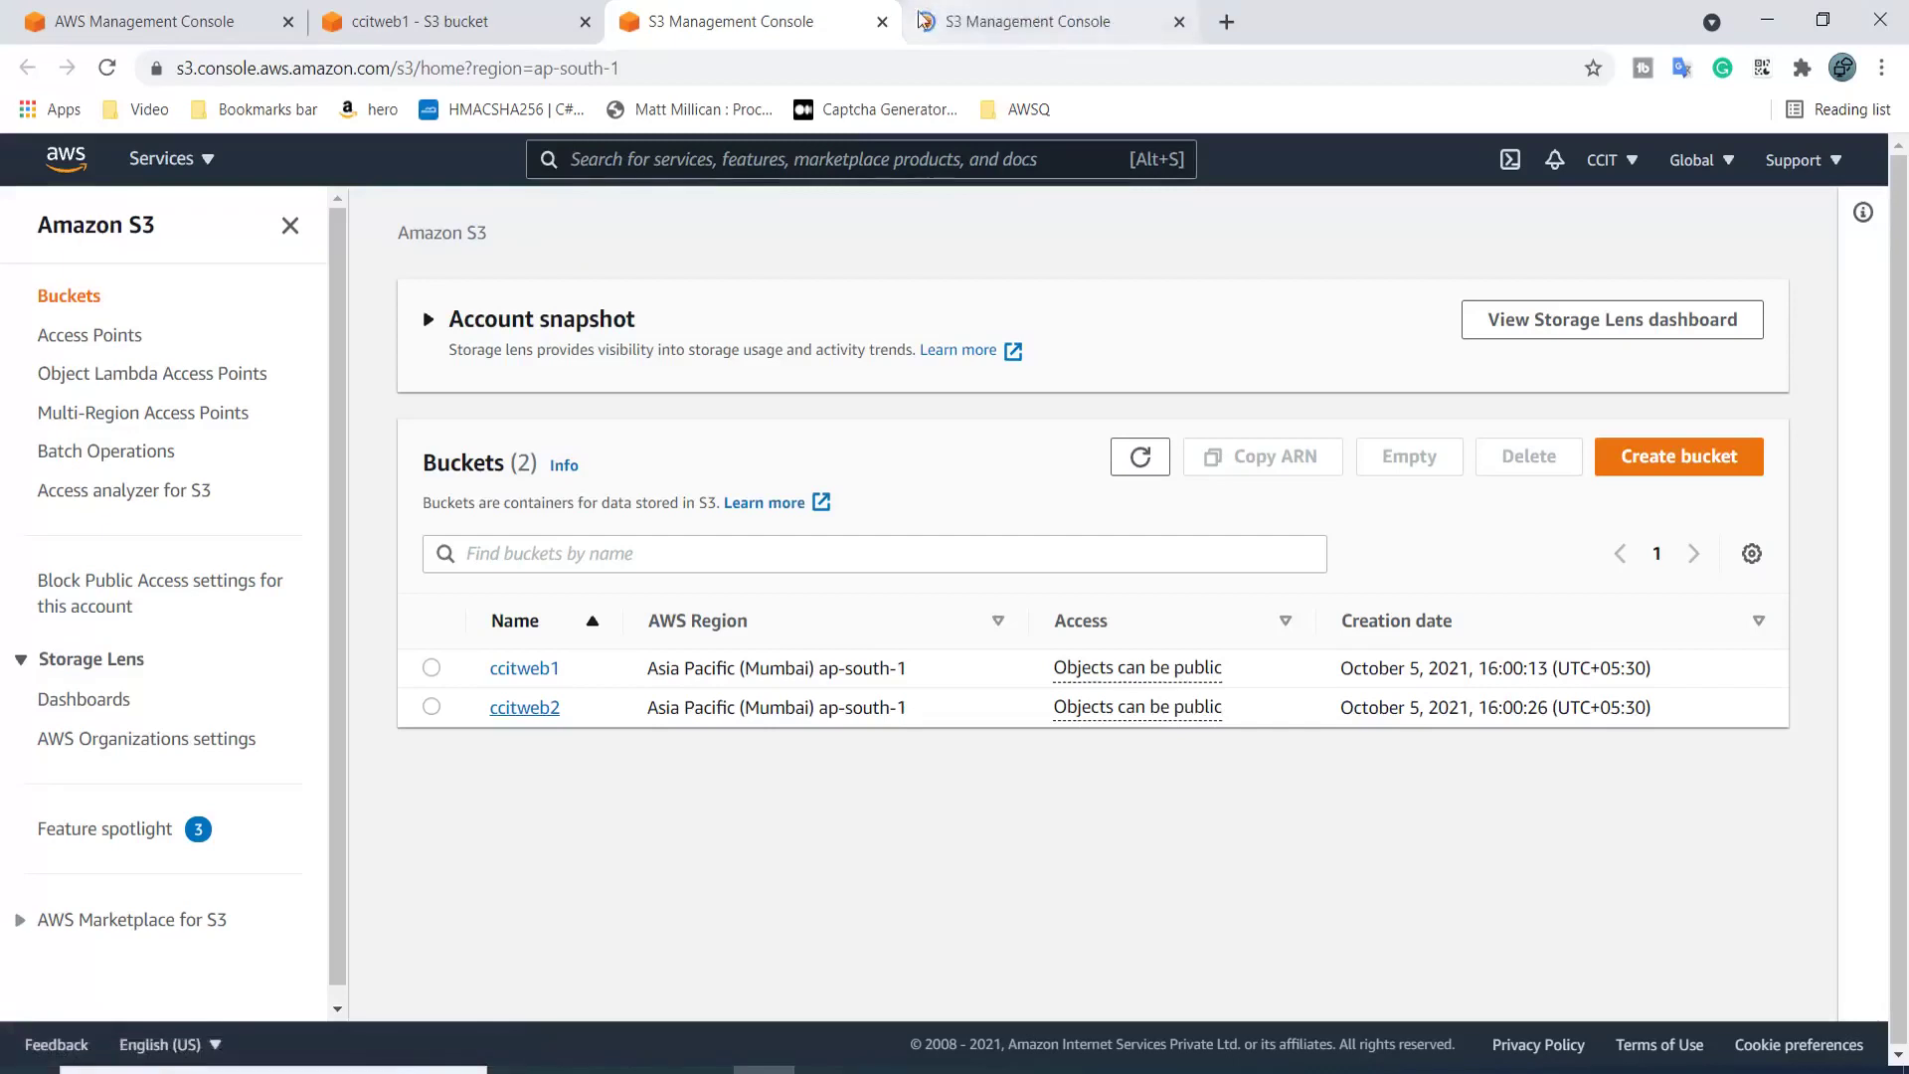
left_click(525, 707)
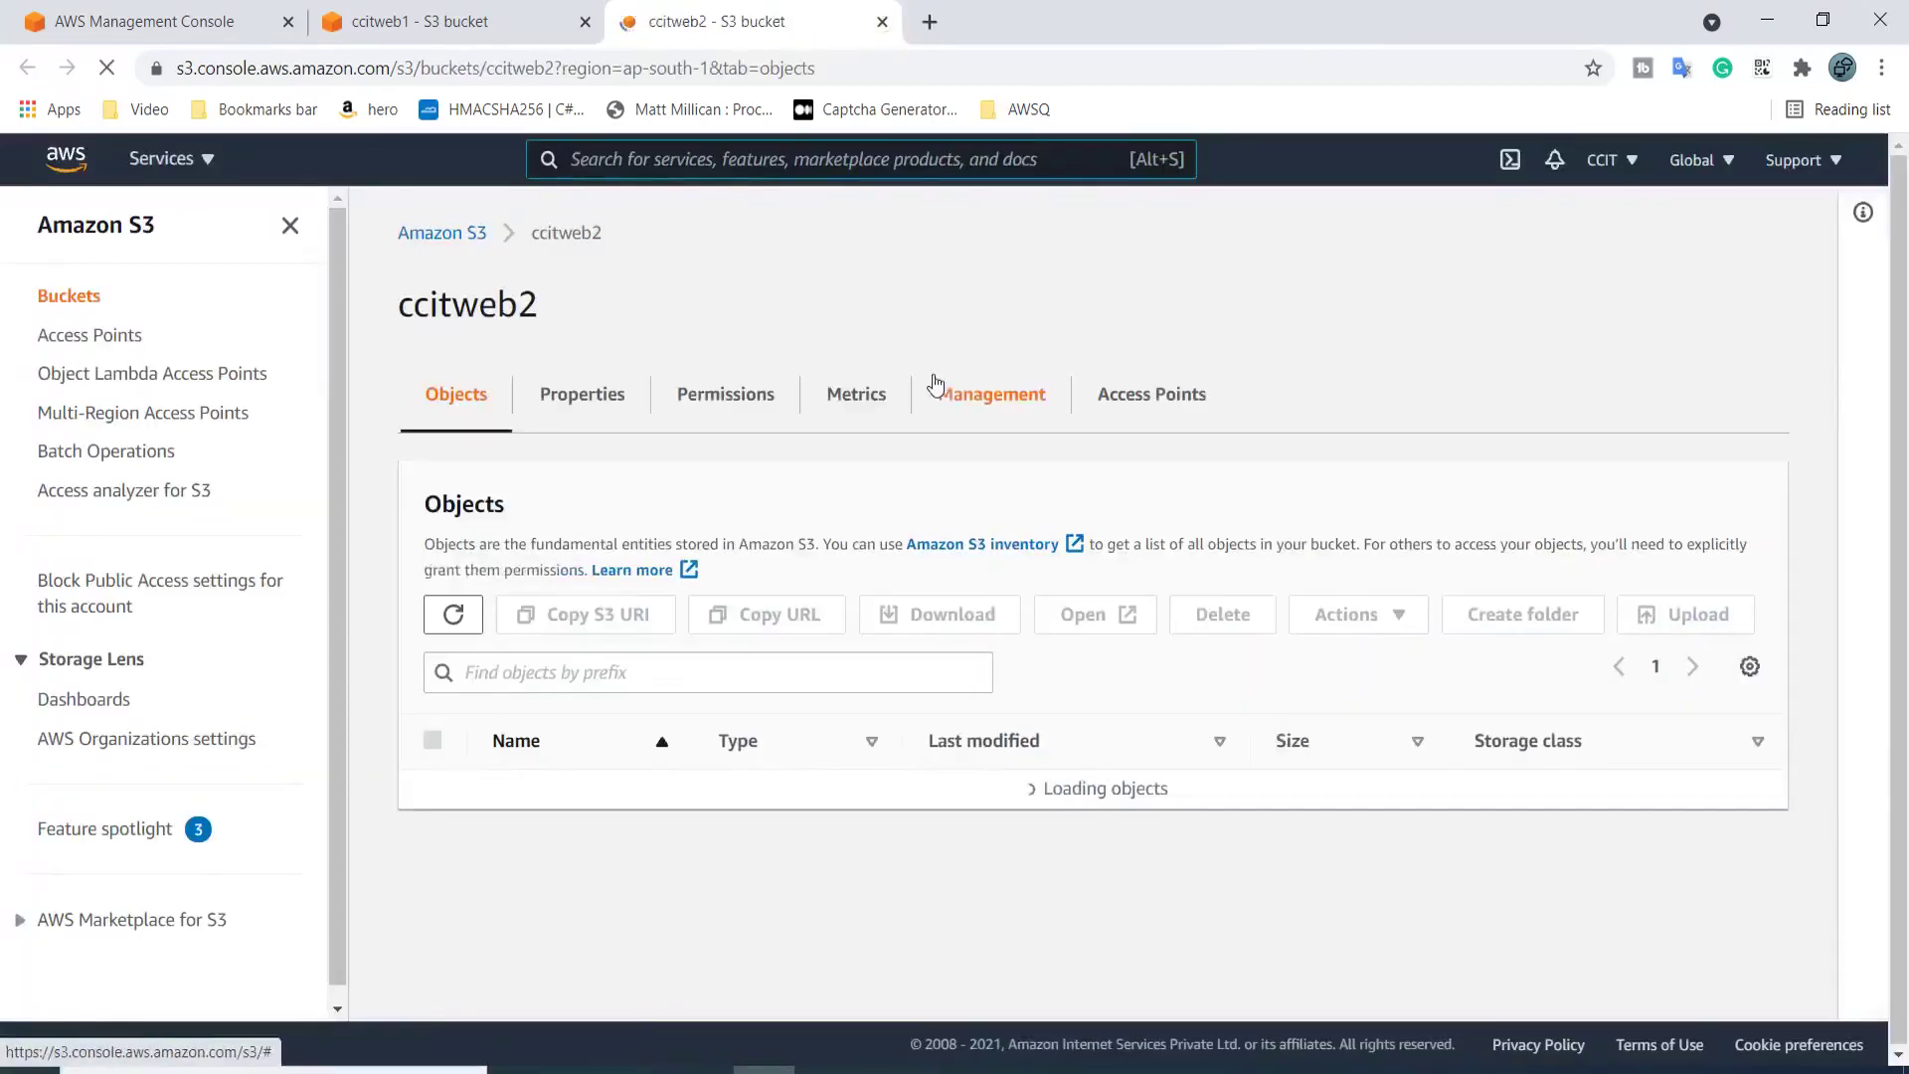
left_click(563, 787)
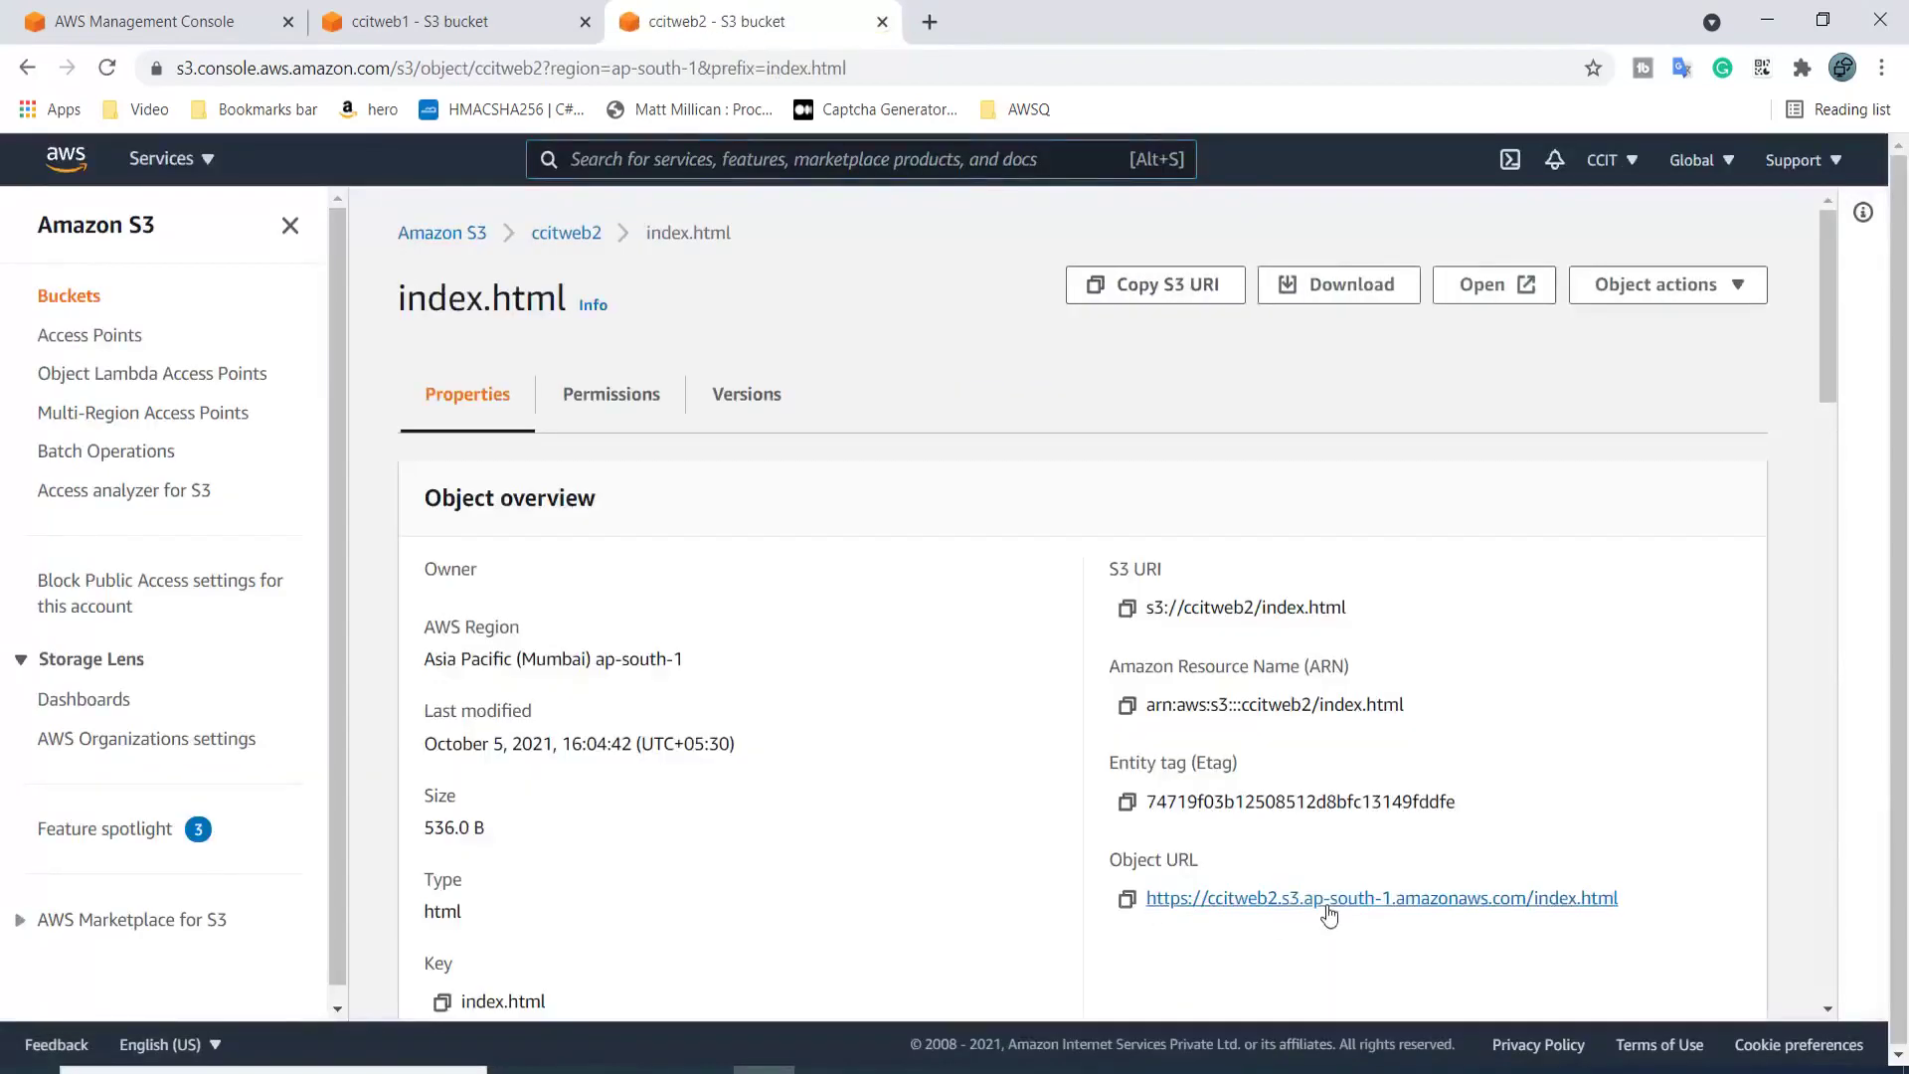
left_click(1205, 902, "ctrl")
left_click(1034, 8)
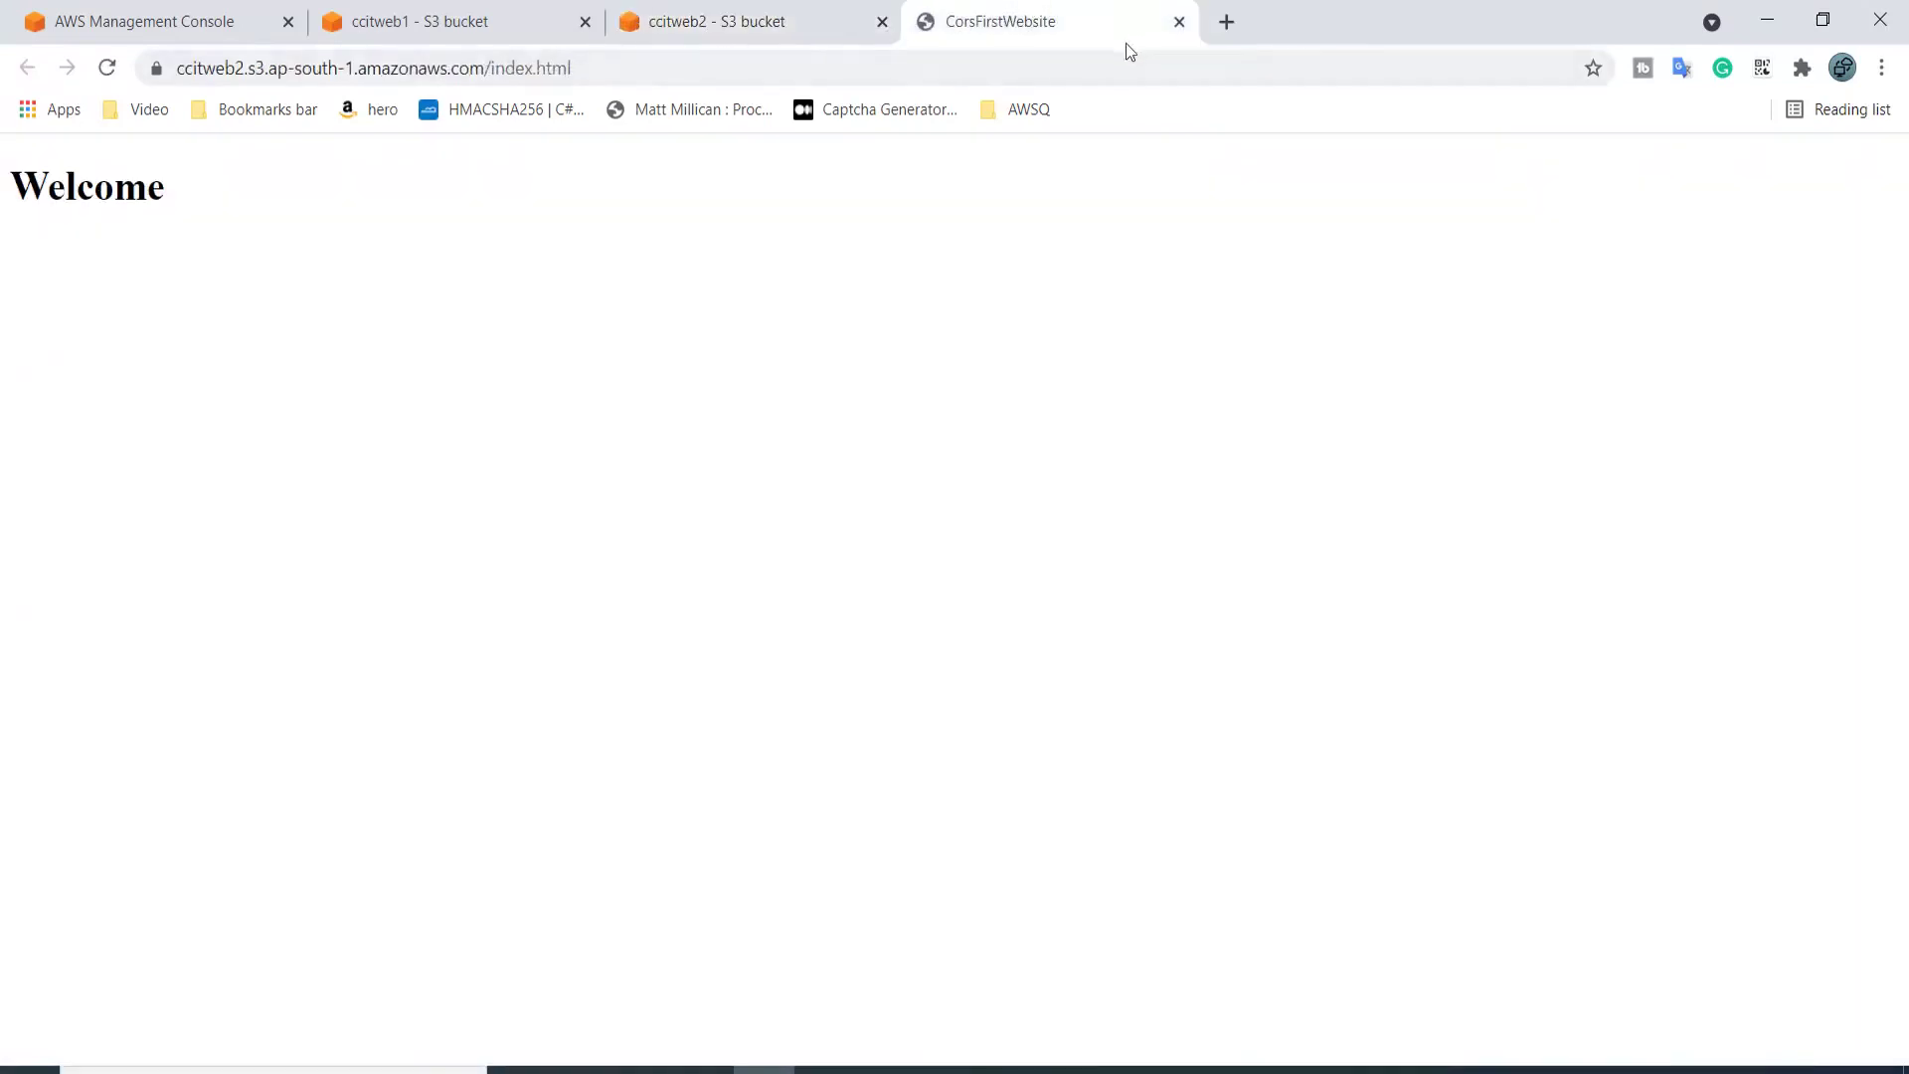
Compare the index.html page's full address with the allowed origin in ccitweb1's saved CORS configuration
left_click(700, 71)
left_click(623, 74)
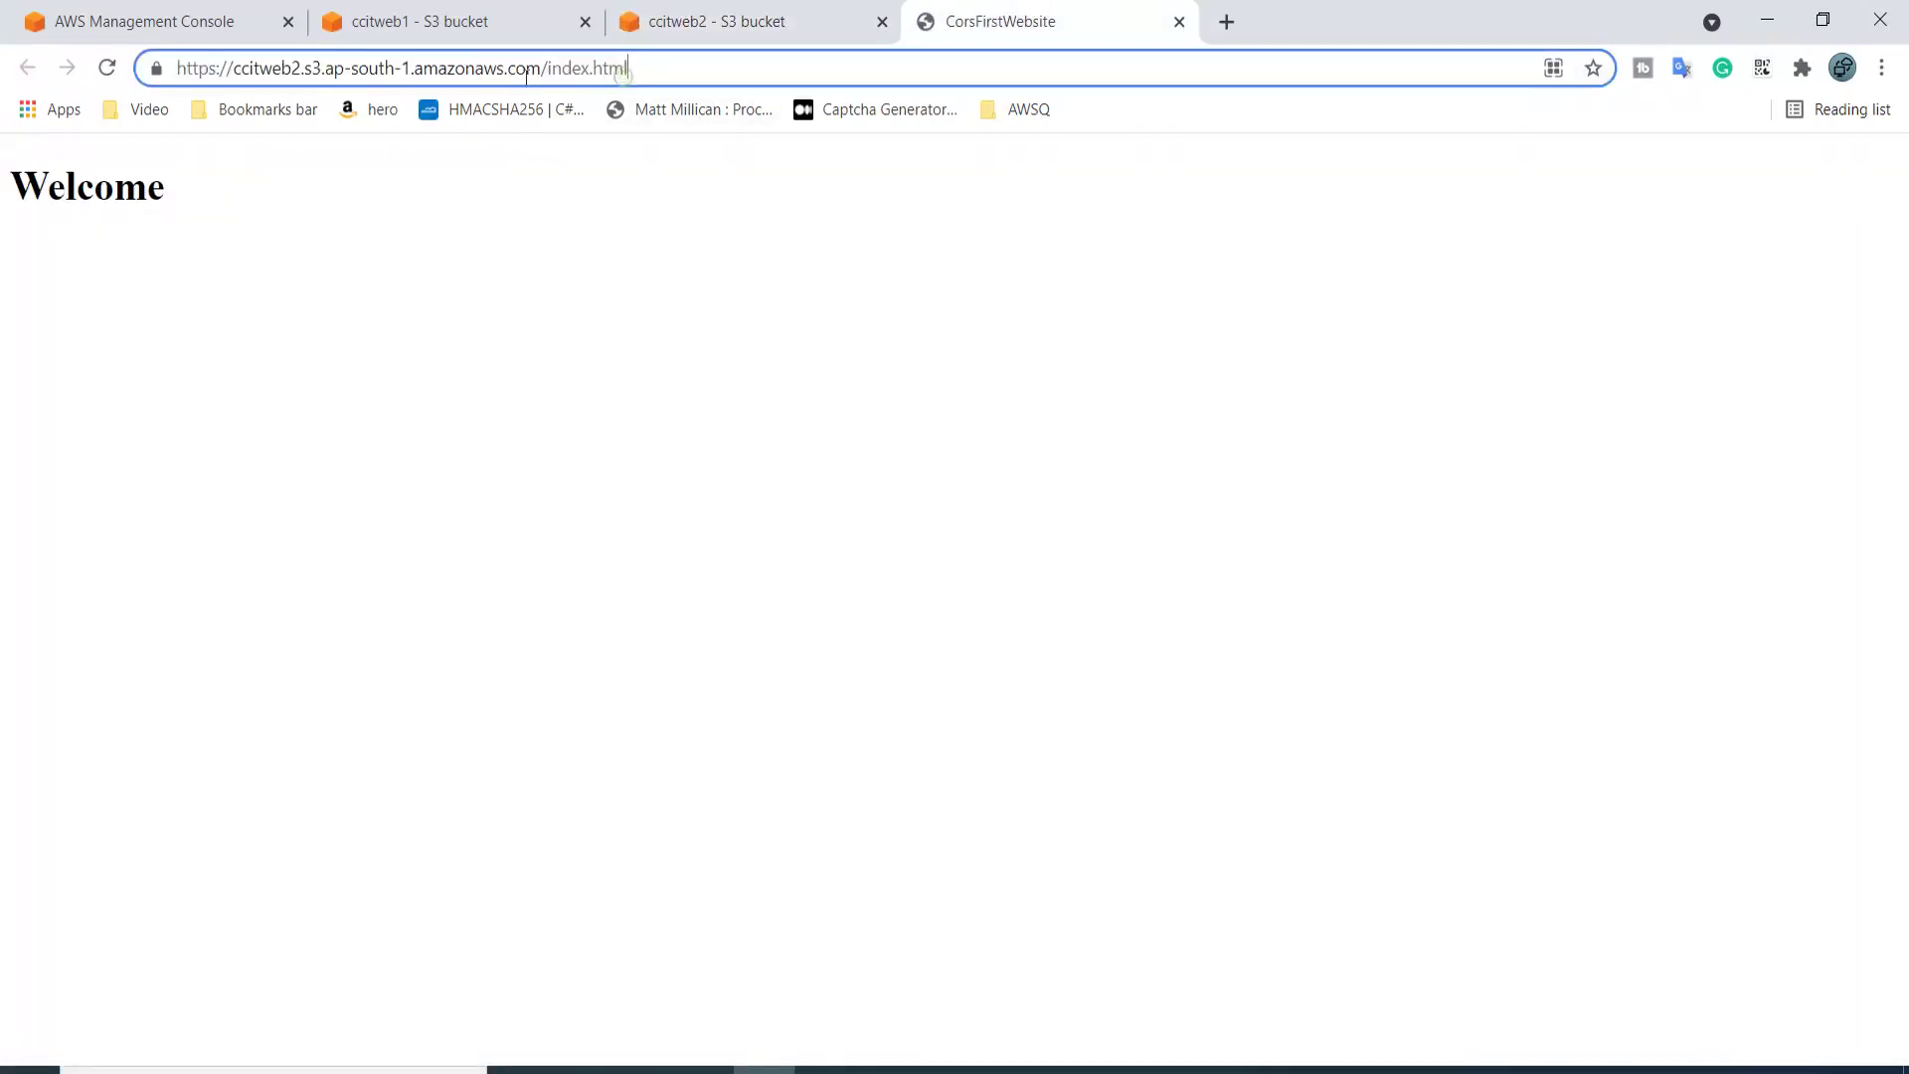
left_click_drag(551, 71, 409, 71)
left_click(461, 20)
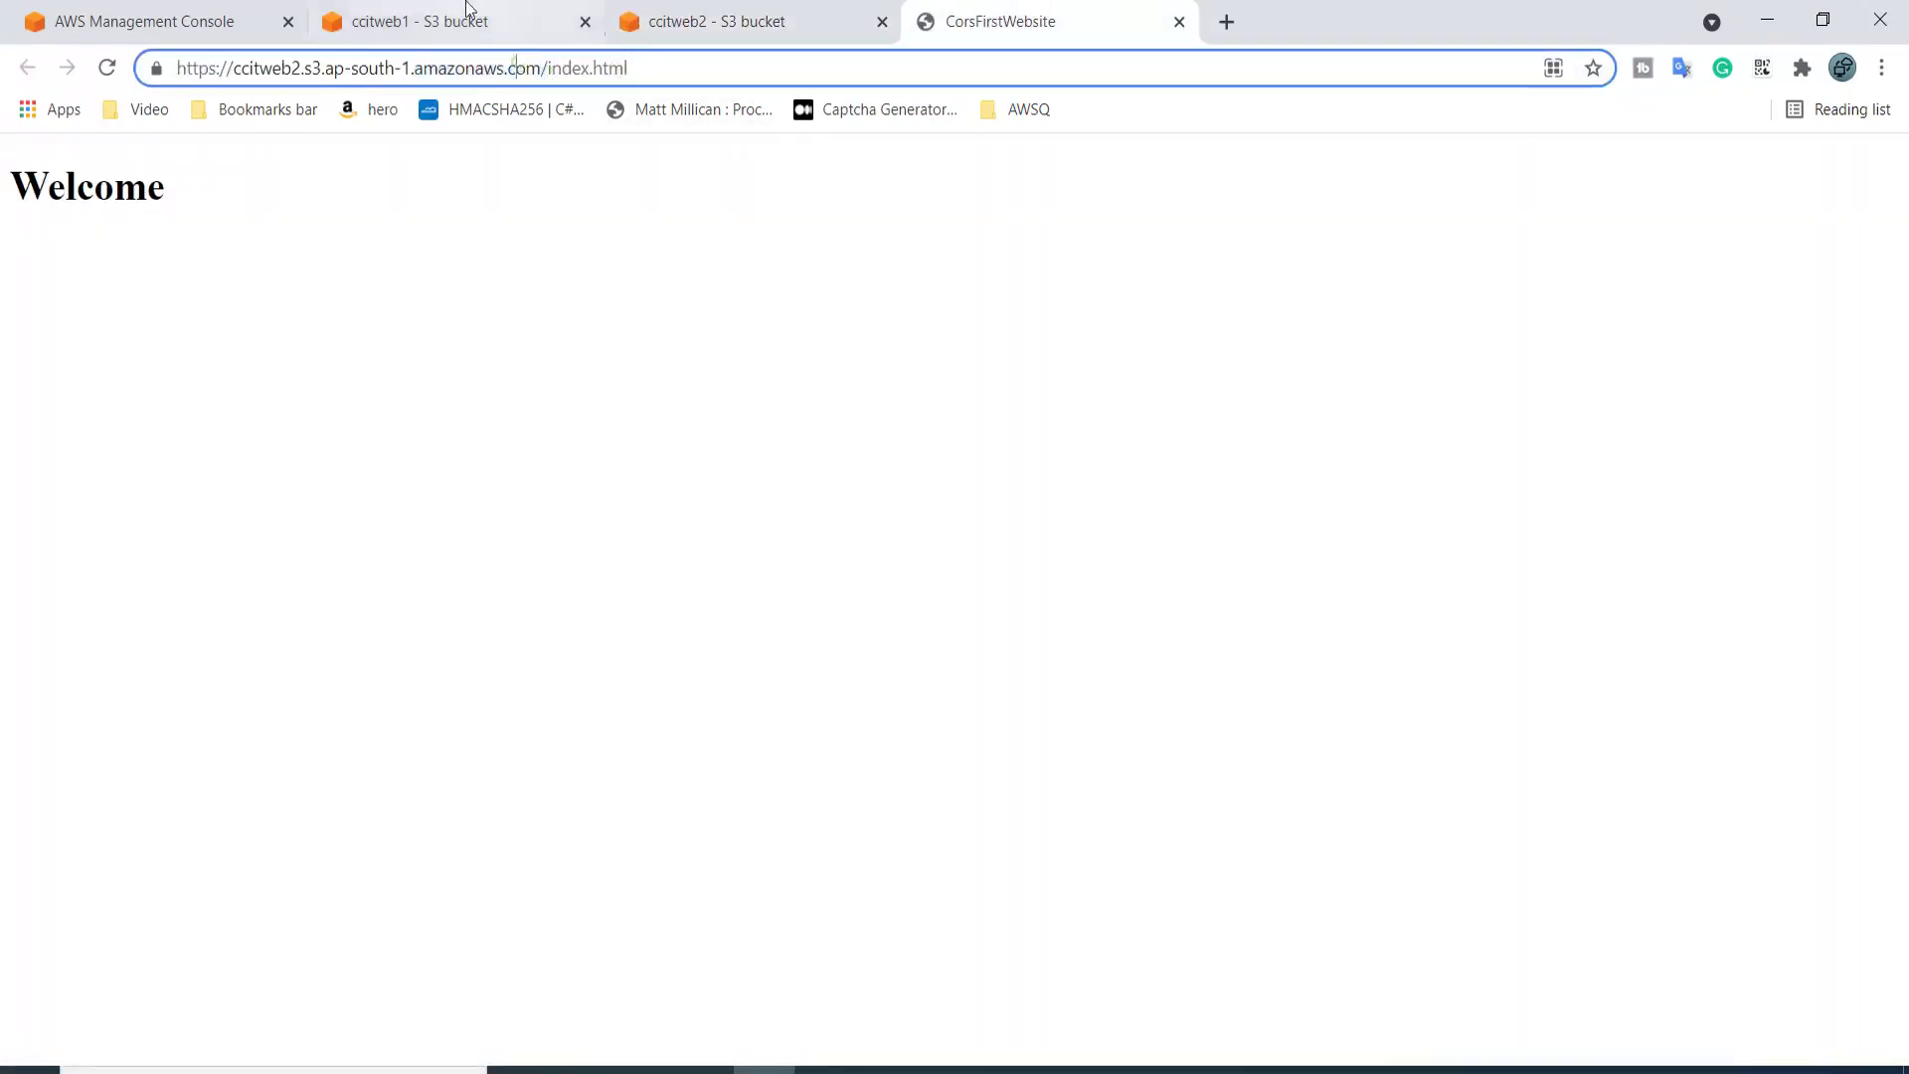
scroll(711, 549, "down", 15)
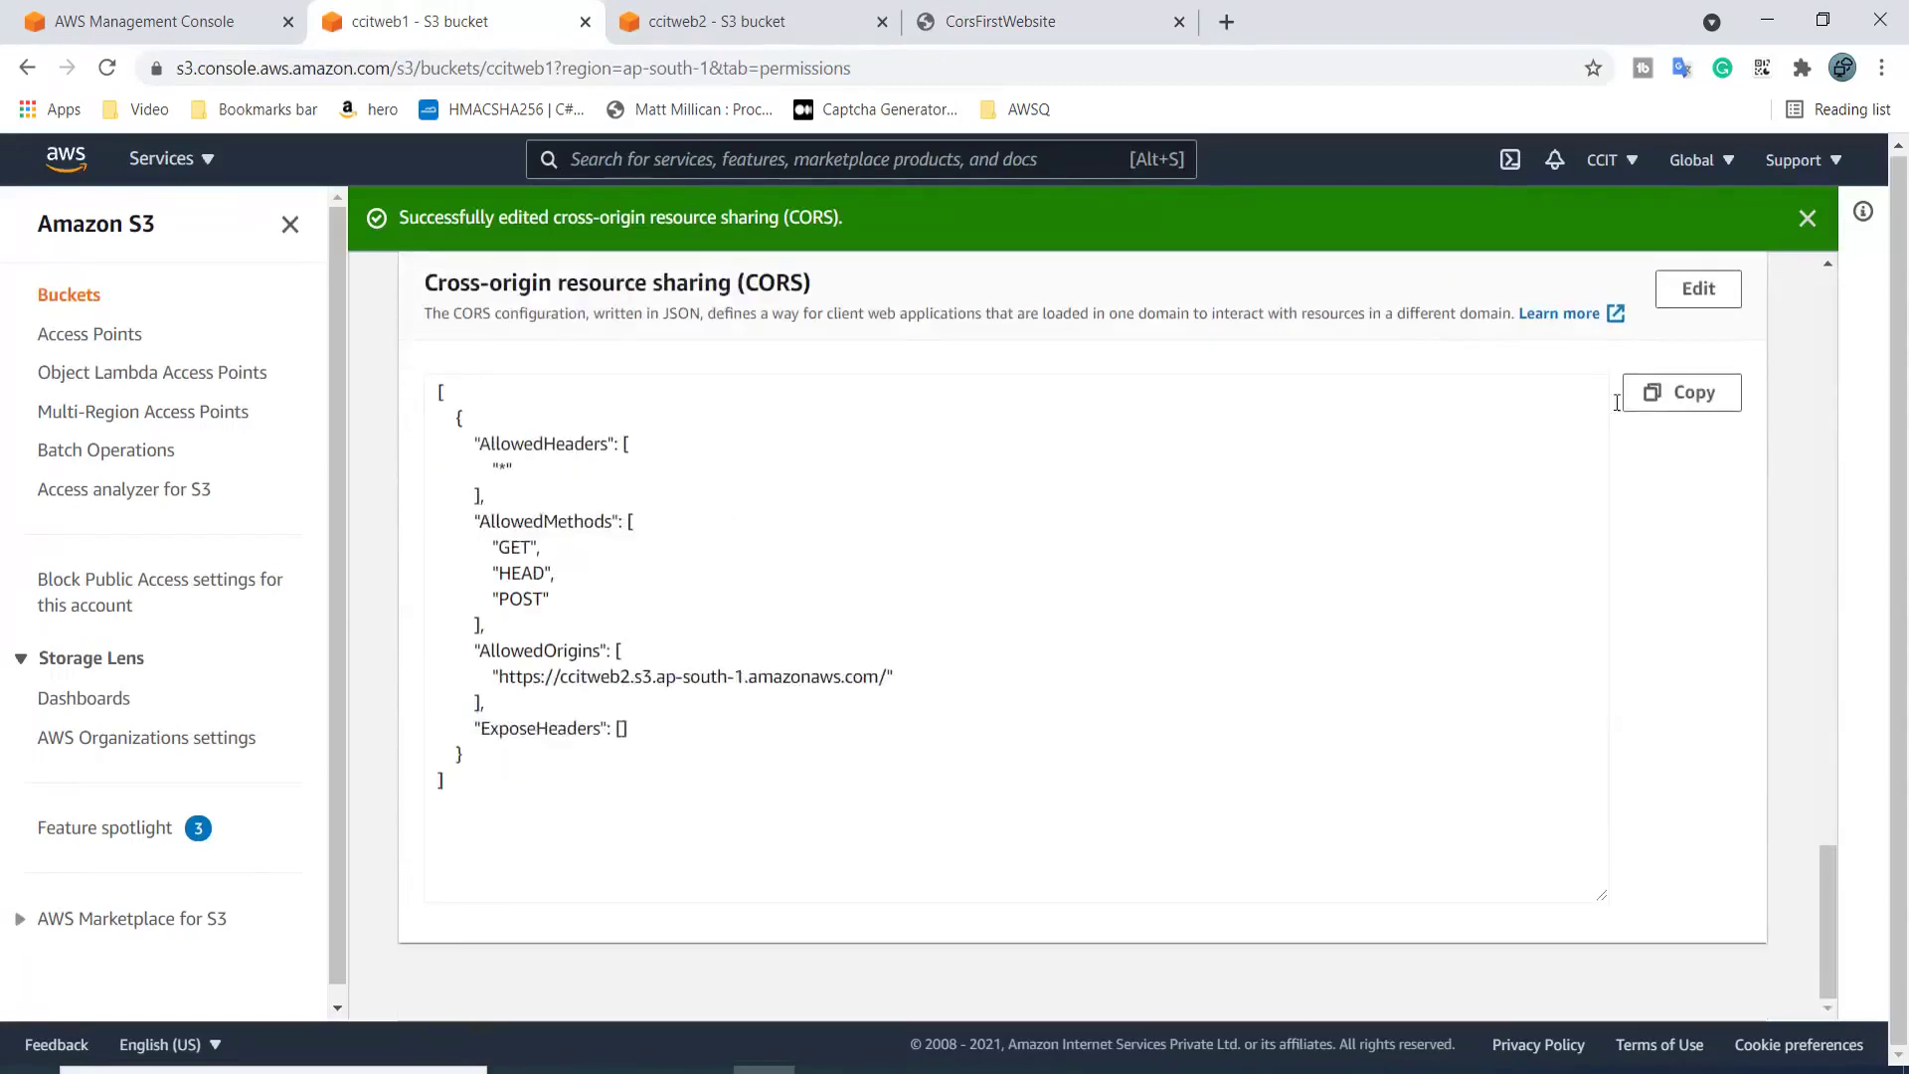
left_click(1699, 289)
left_click_drag(594, 734, 947, 734)
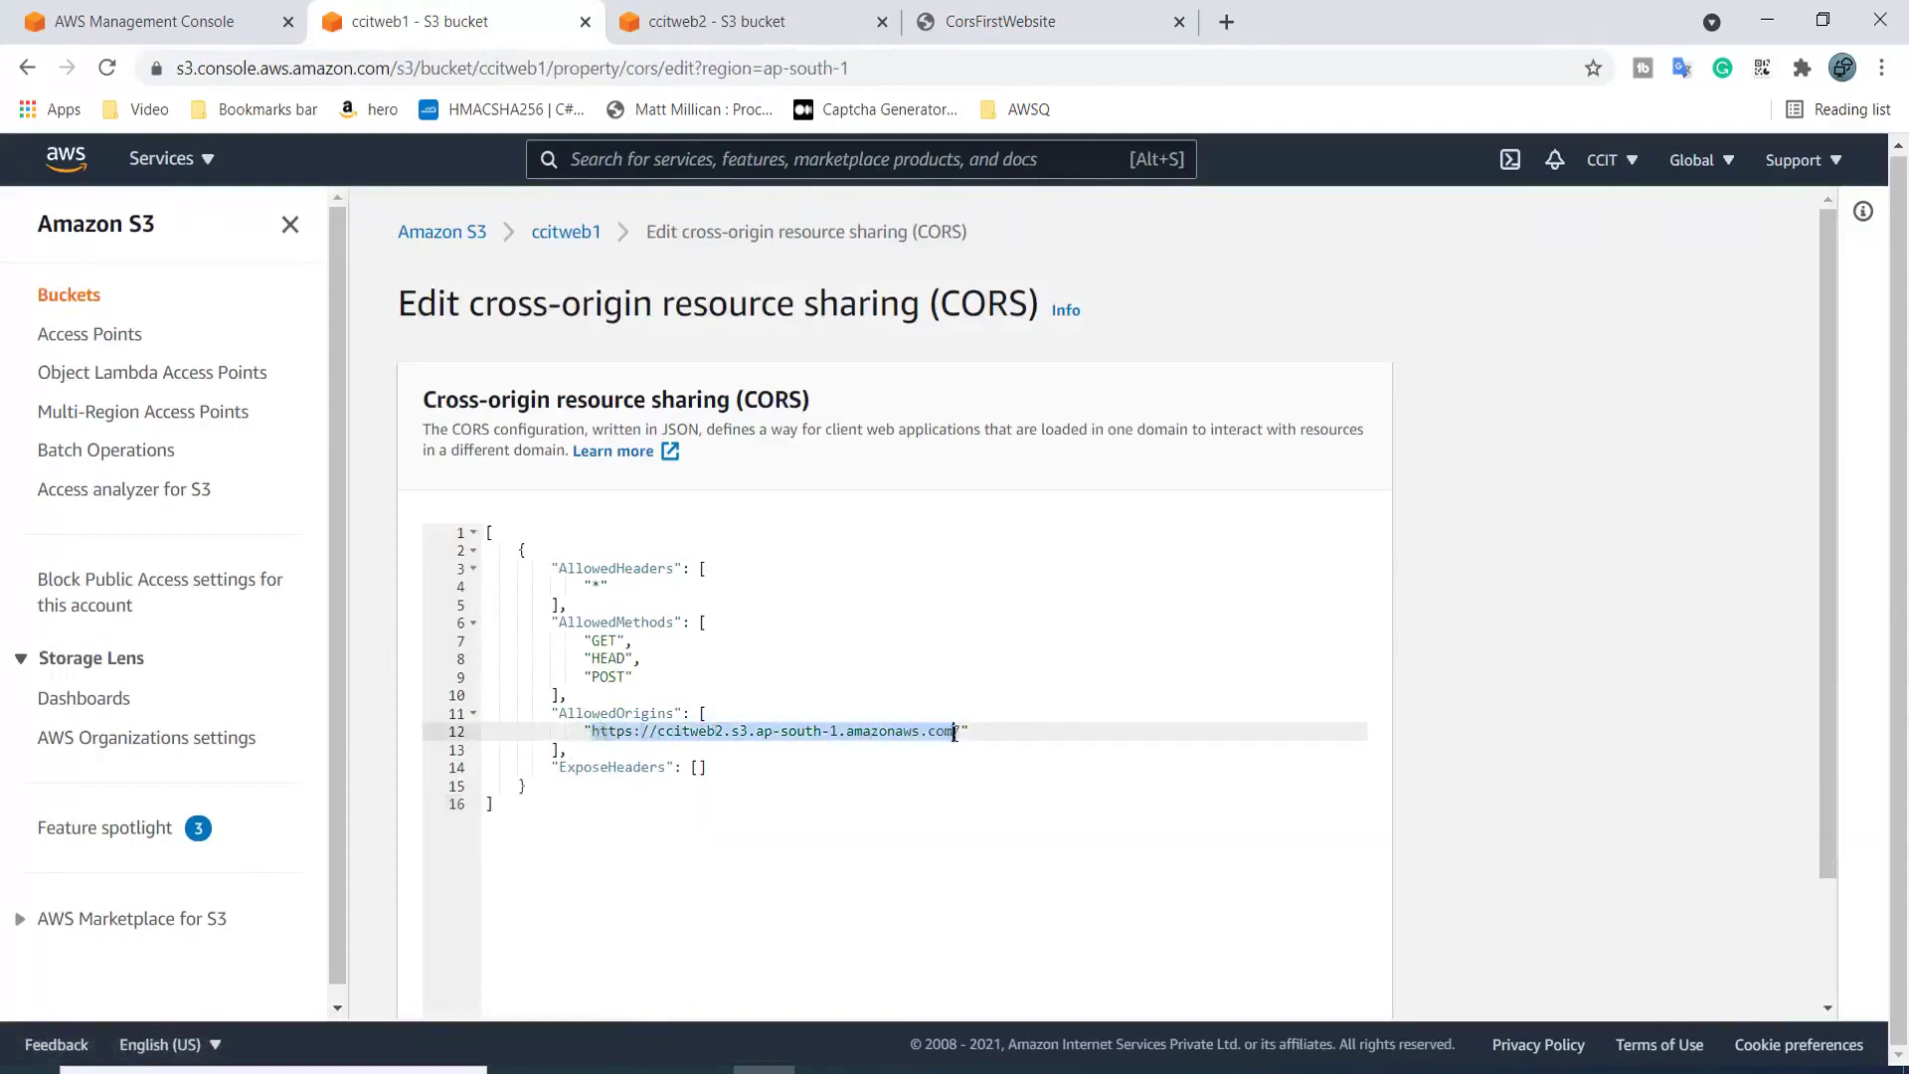
key("Up")
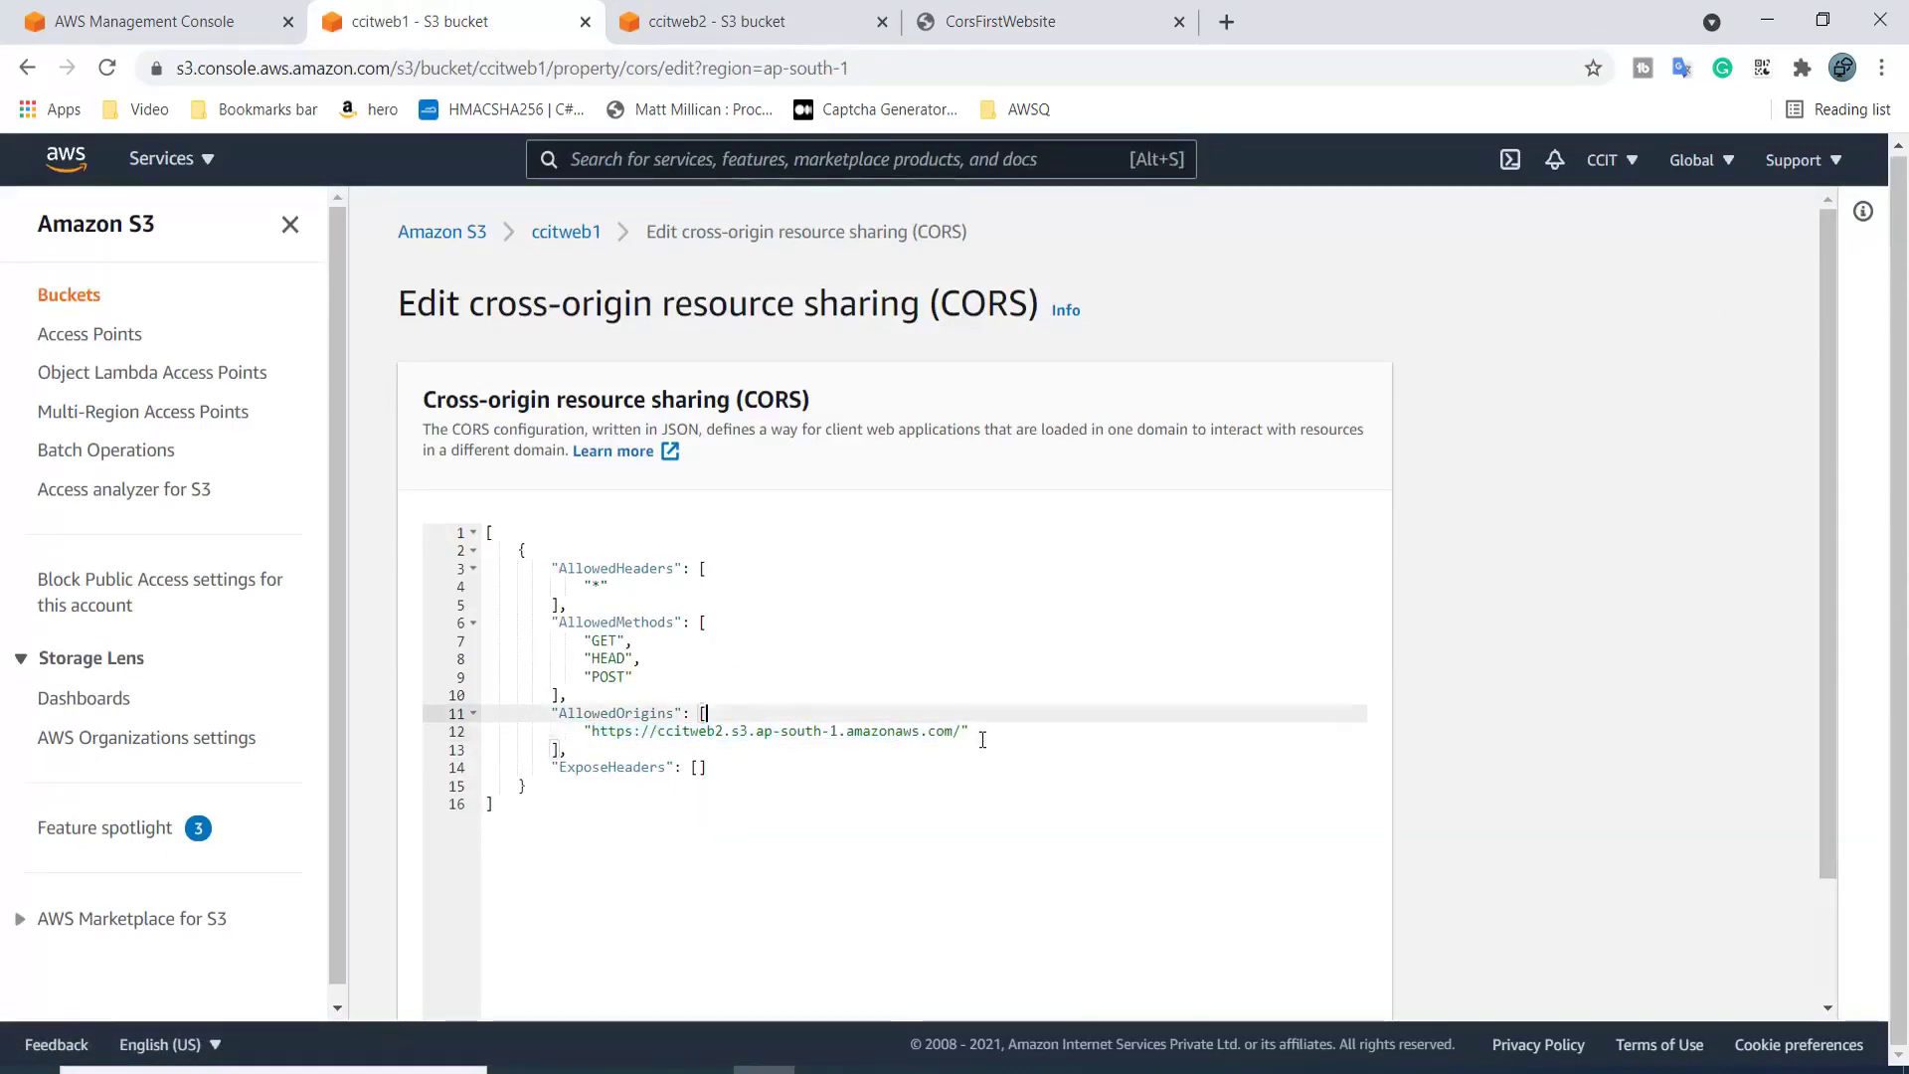
key("Return")
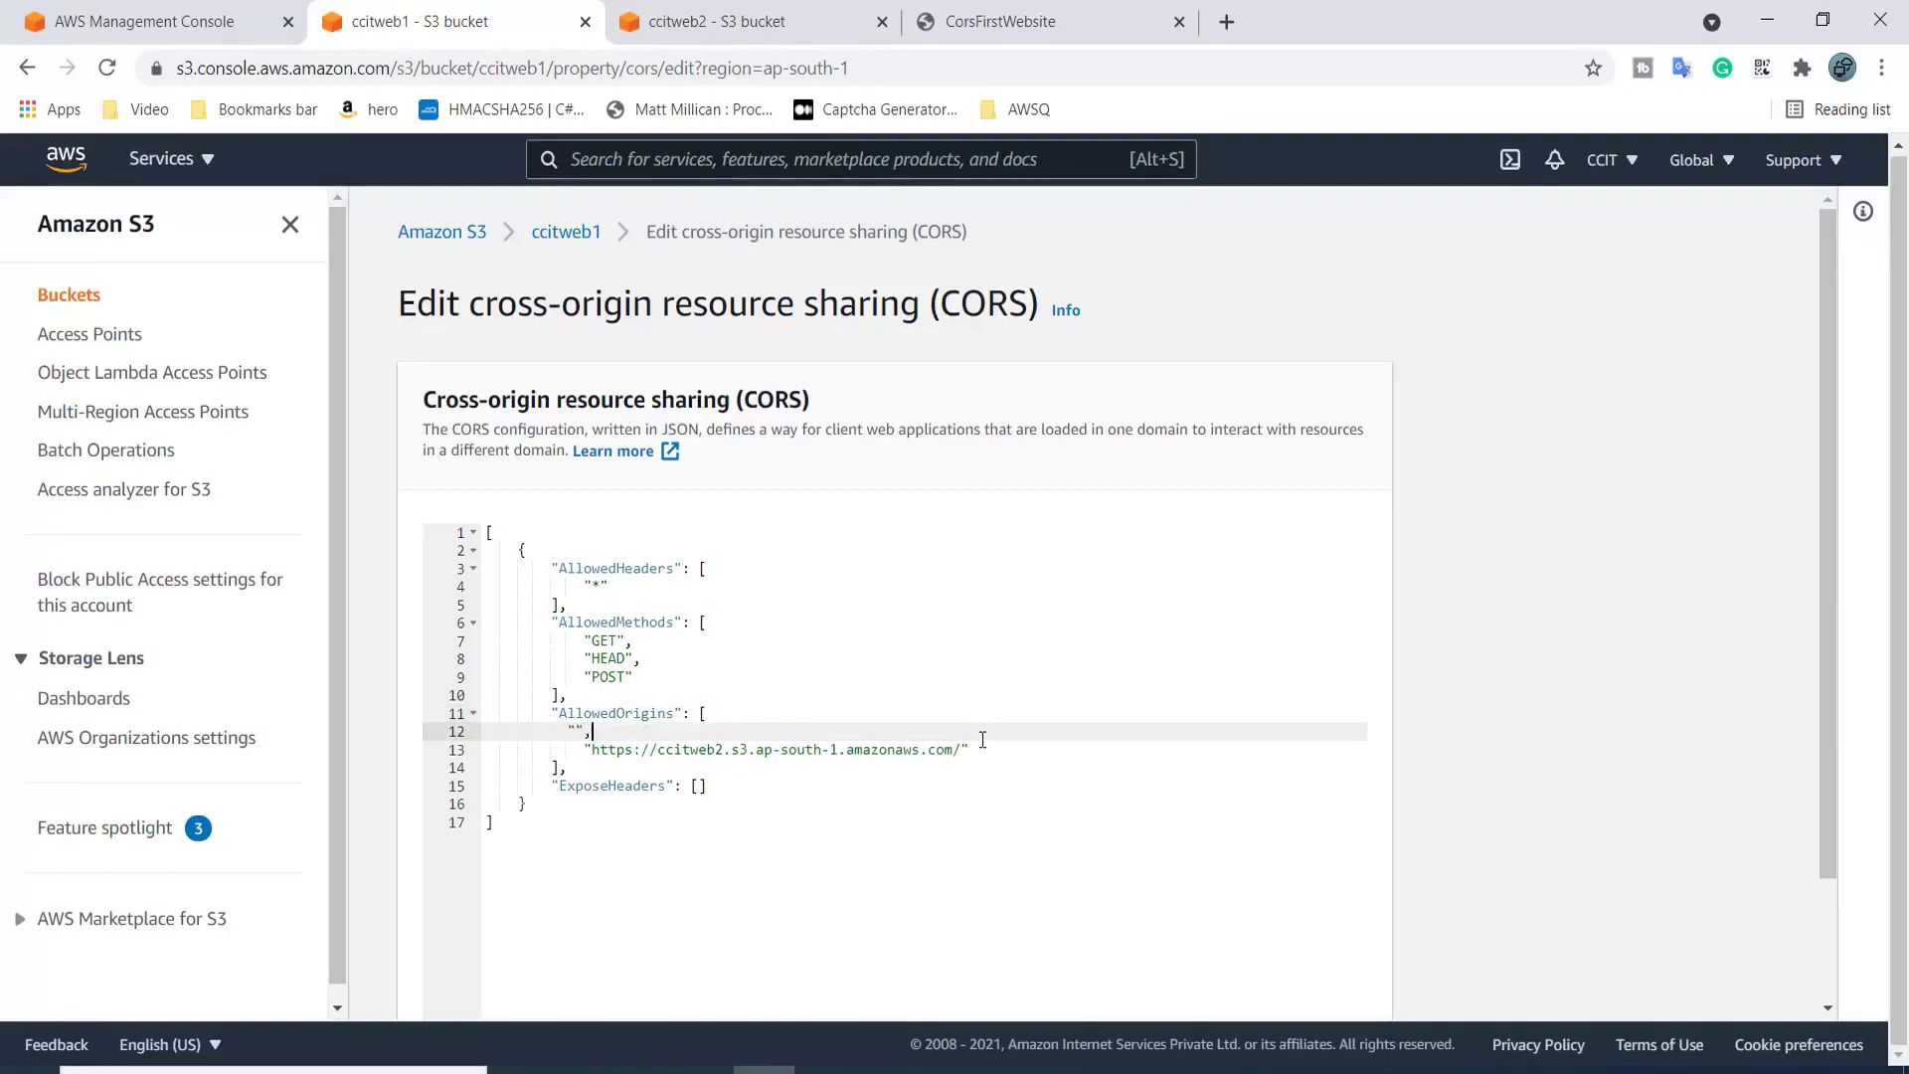
type("\"")
type("https://ccitweb2.s3.ap-south-1.amazonaws.com")
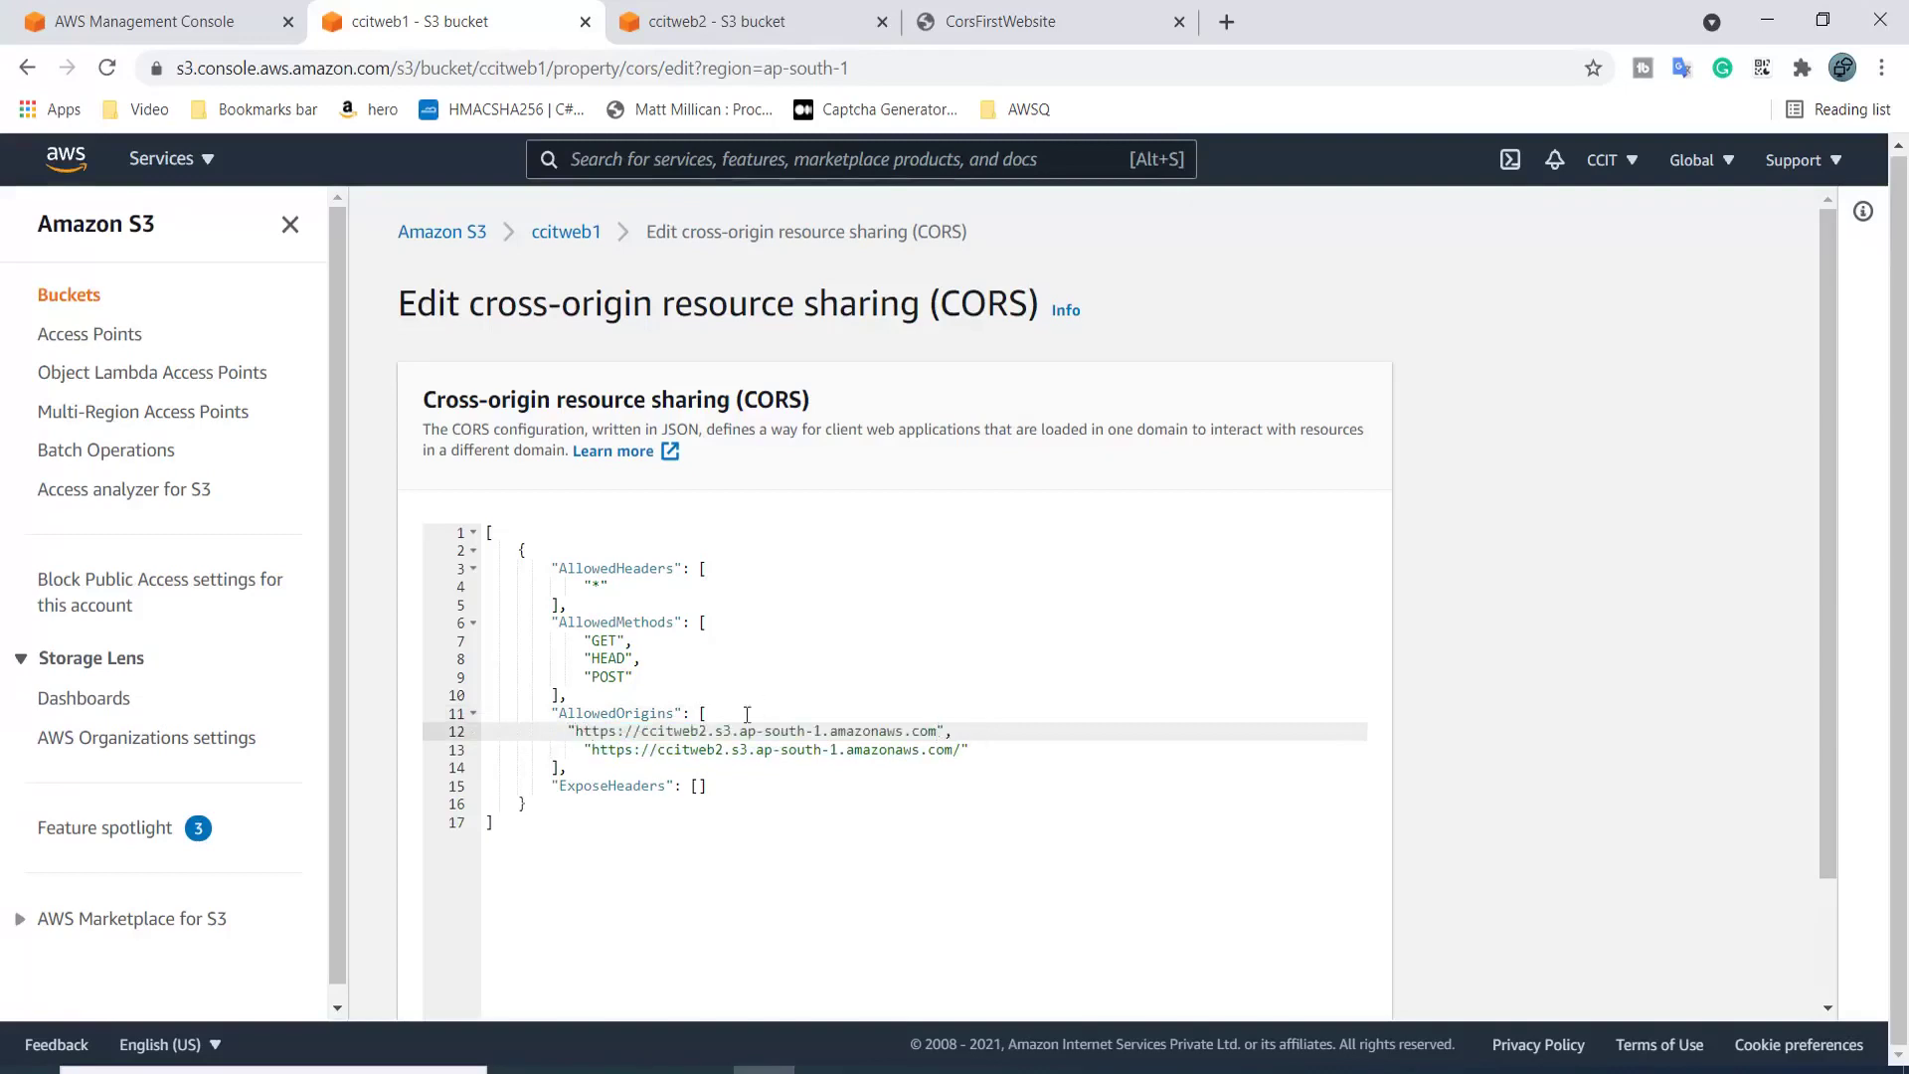
scroll(1094, 846, "down", 2)
left_click(1263, 977)
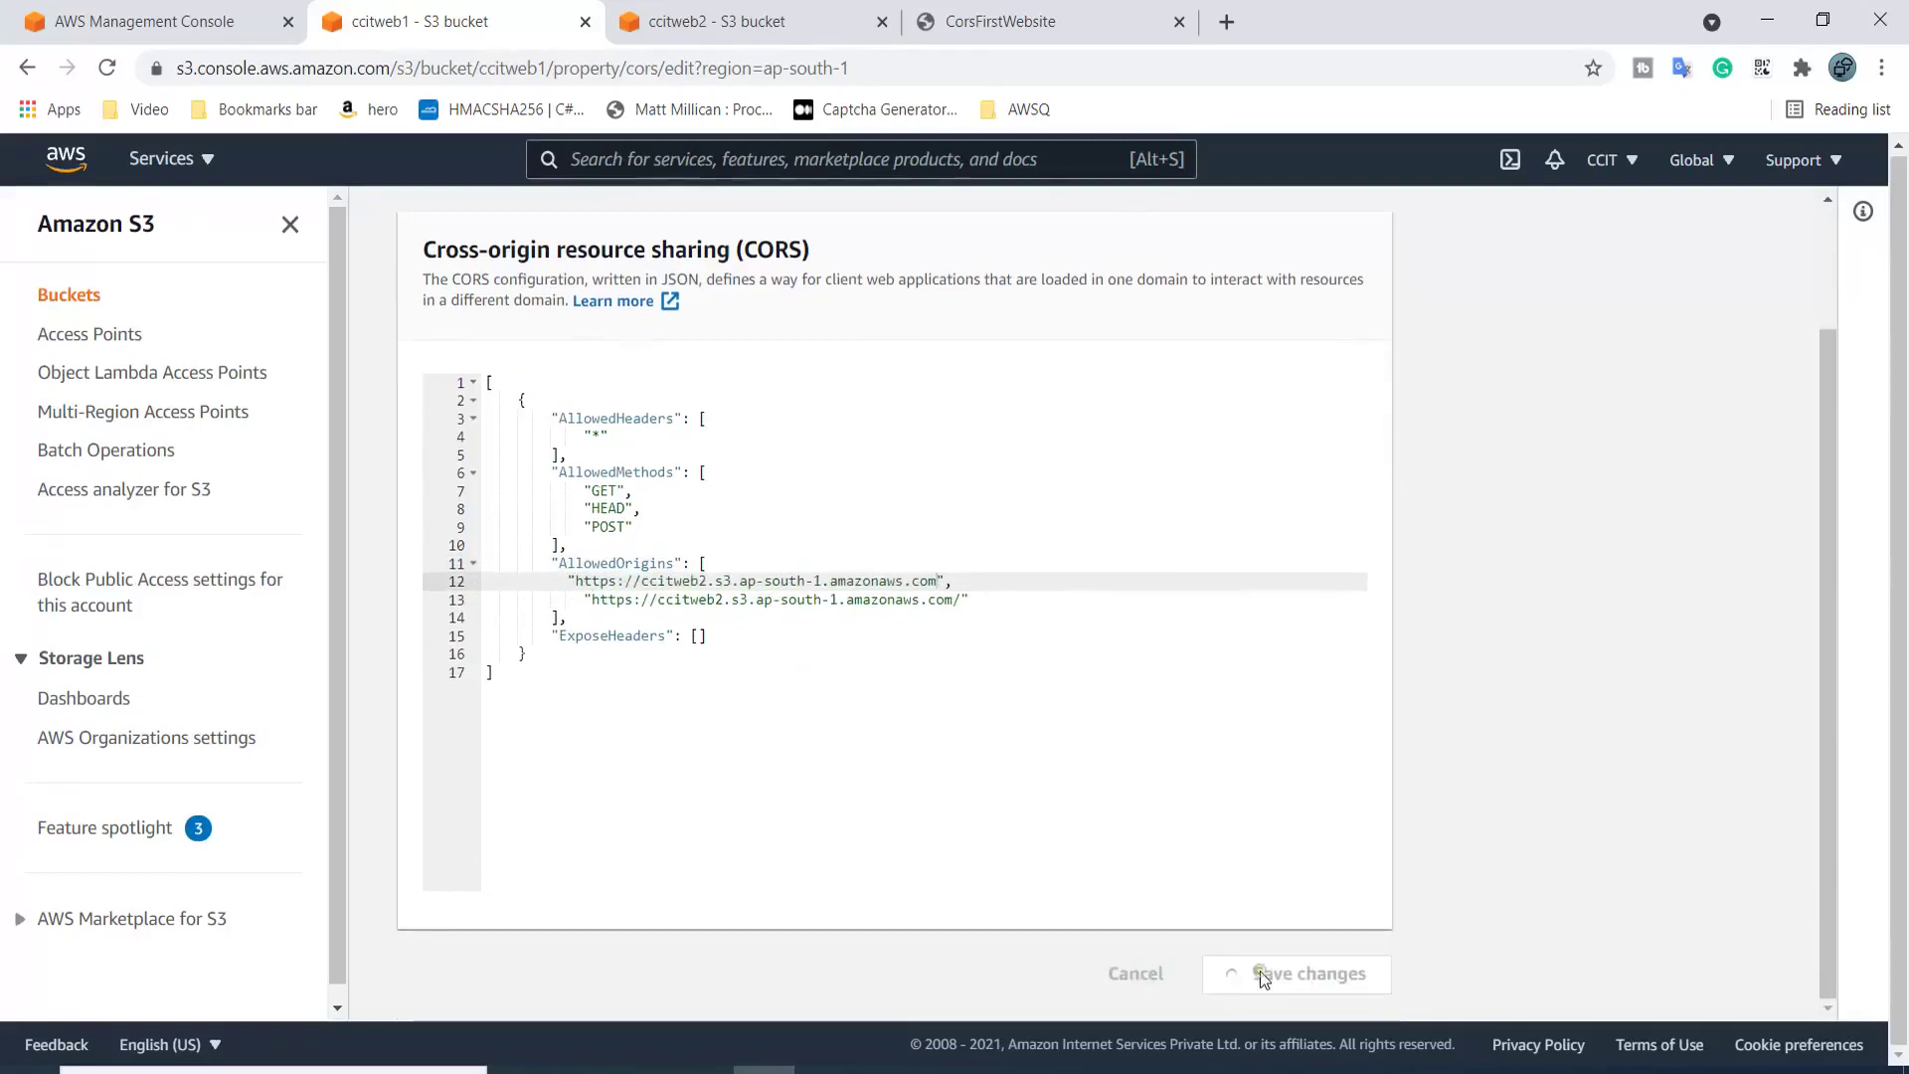
Reload ccitweb2's index.html and check the text below the Welcome heading
left_click(1044, 21)
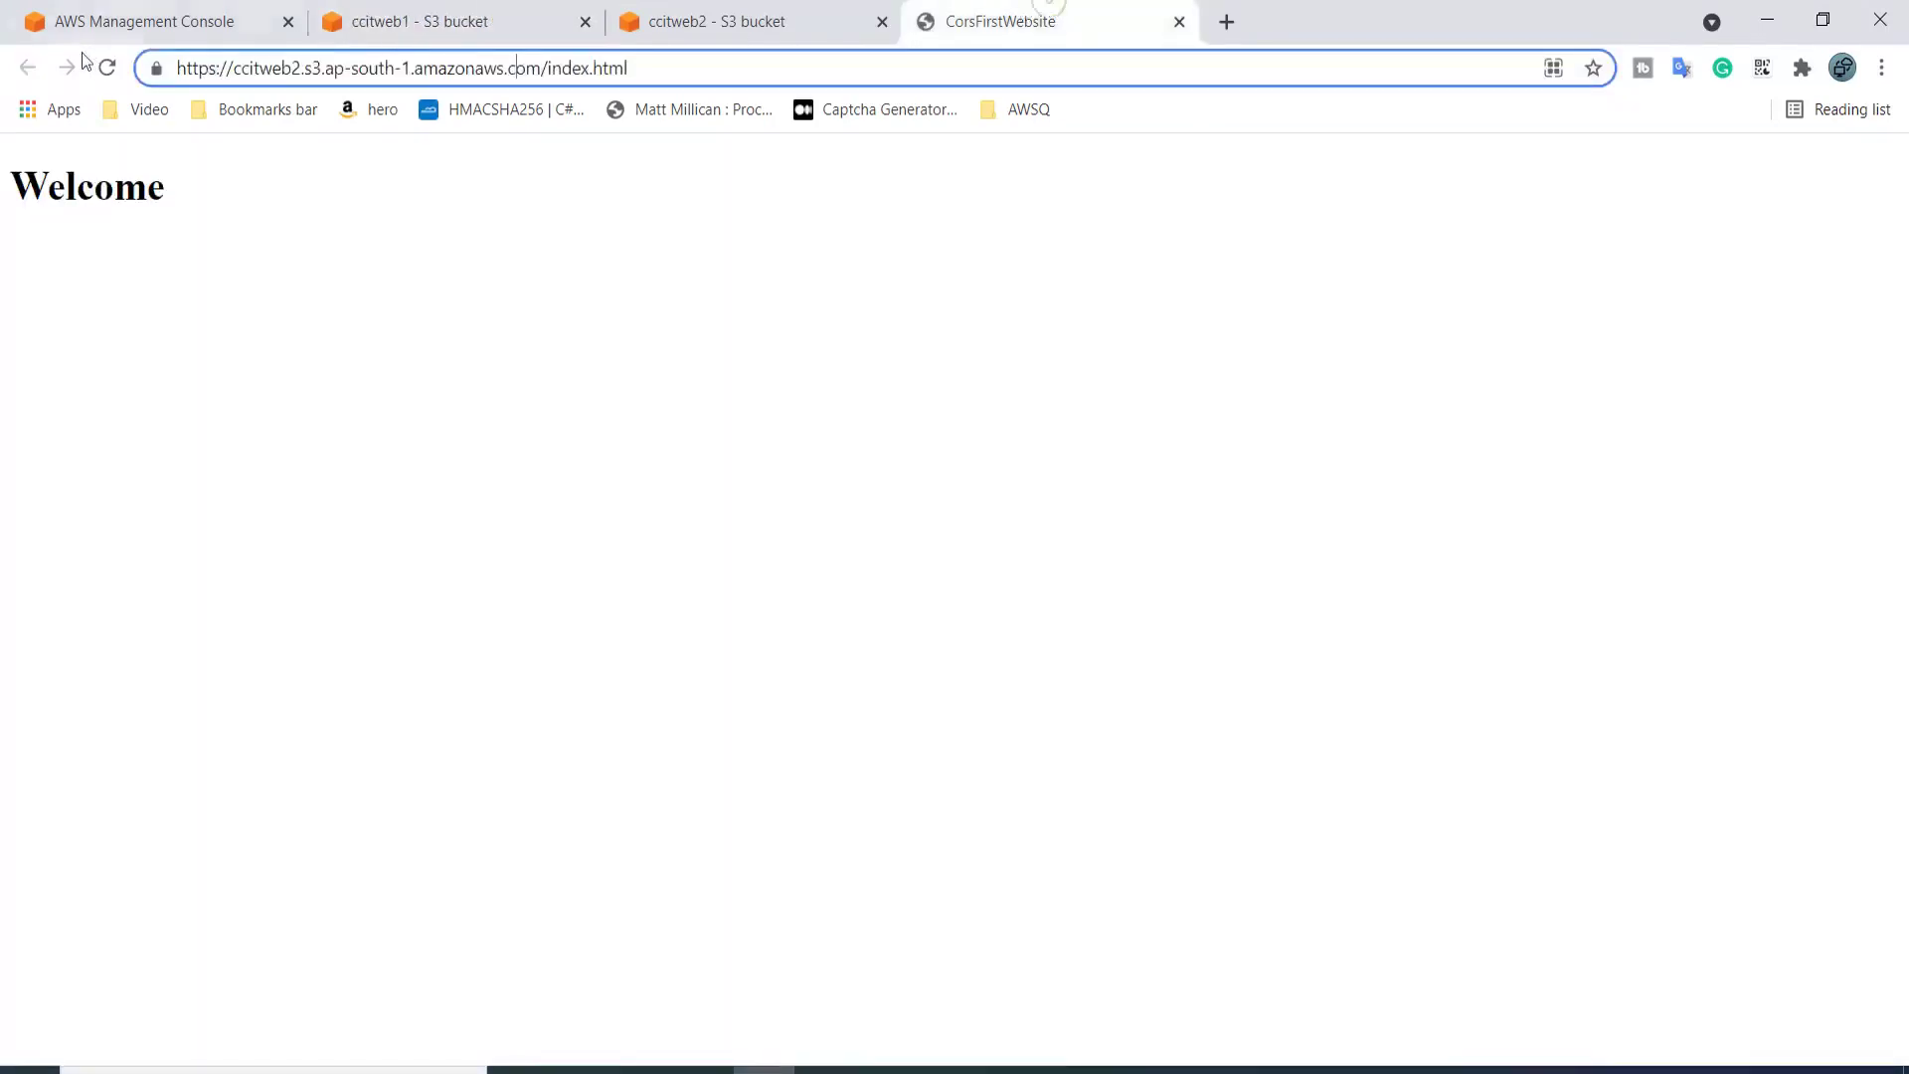
left_click(107, 68)
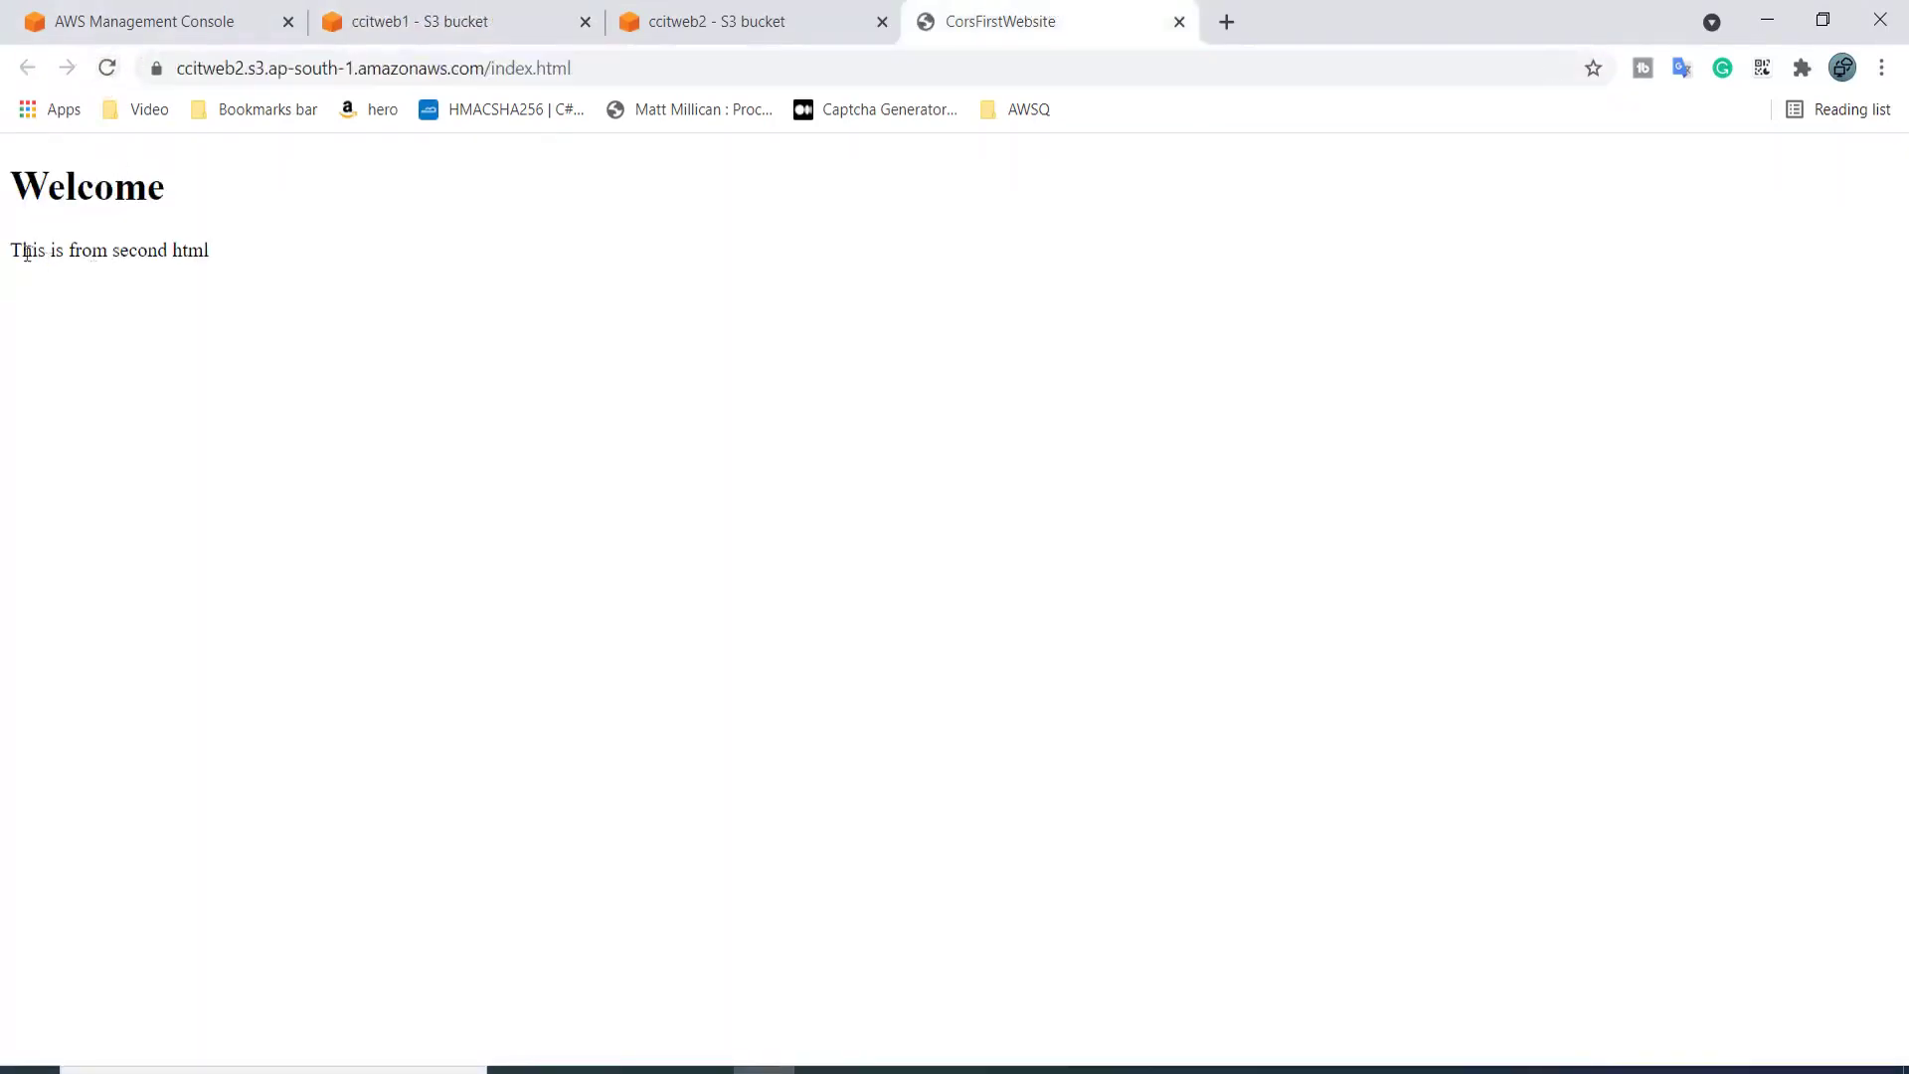
left_click_drag(12, 250, 234, 253)
Review ccitweb1's saved CORS configuration and return to the loaded index.html page
left_click(418, 21)
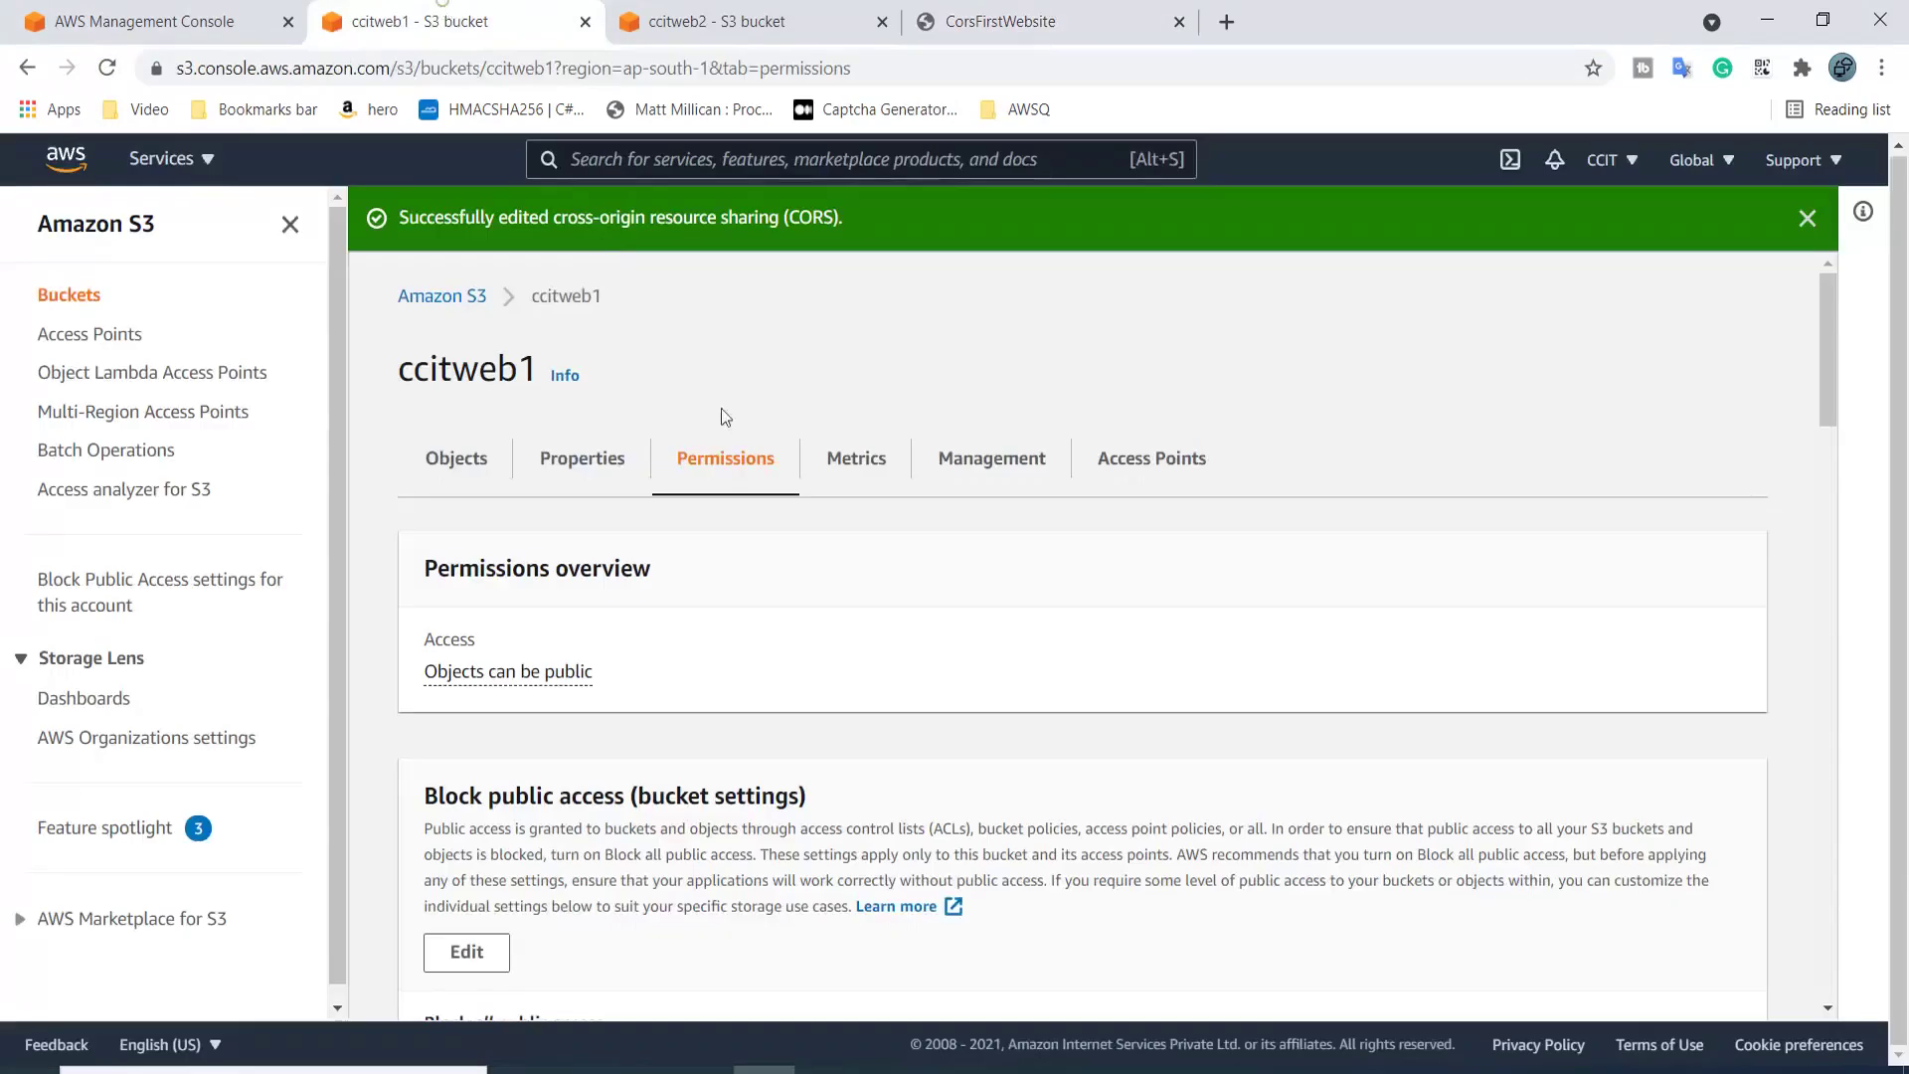
left_click(664, 20)
left_click(452, 21)
scroll(697, 559, "down", 10)
scroll(697, 559, "down", 10)
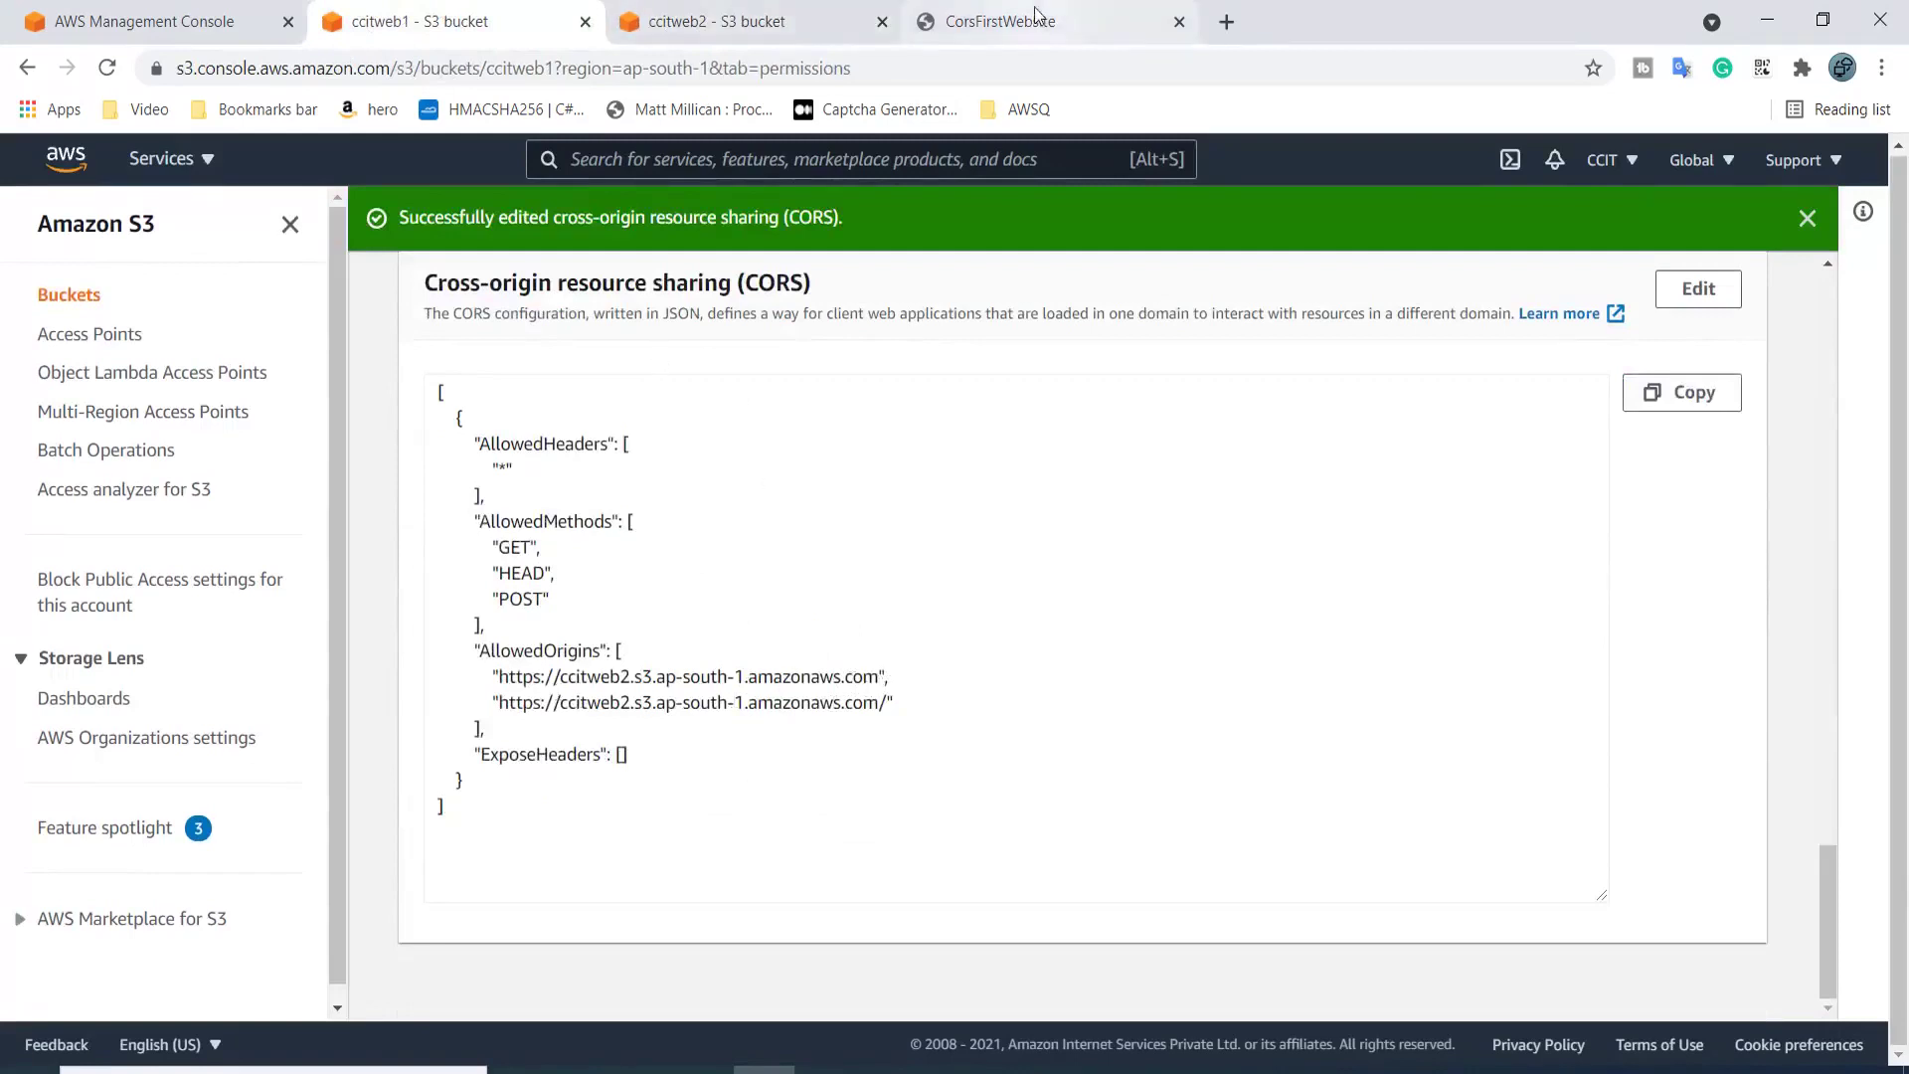
left_click(999, 21)
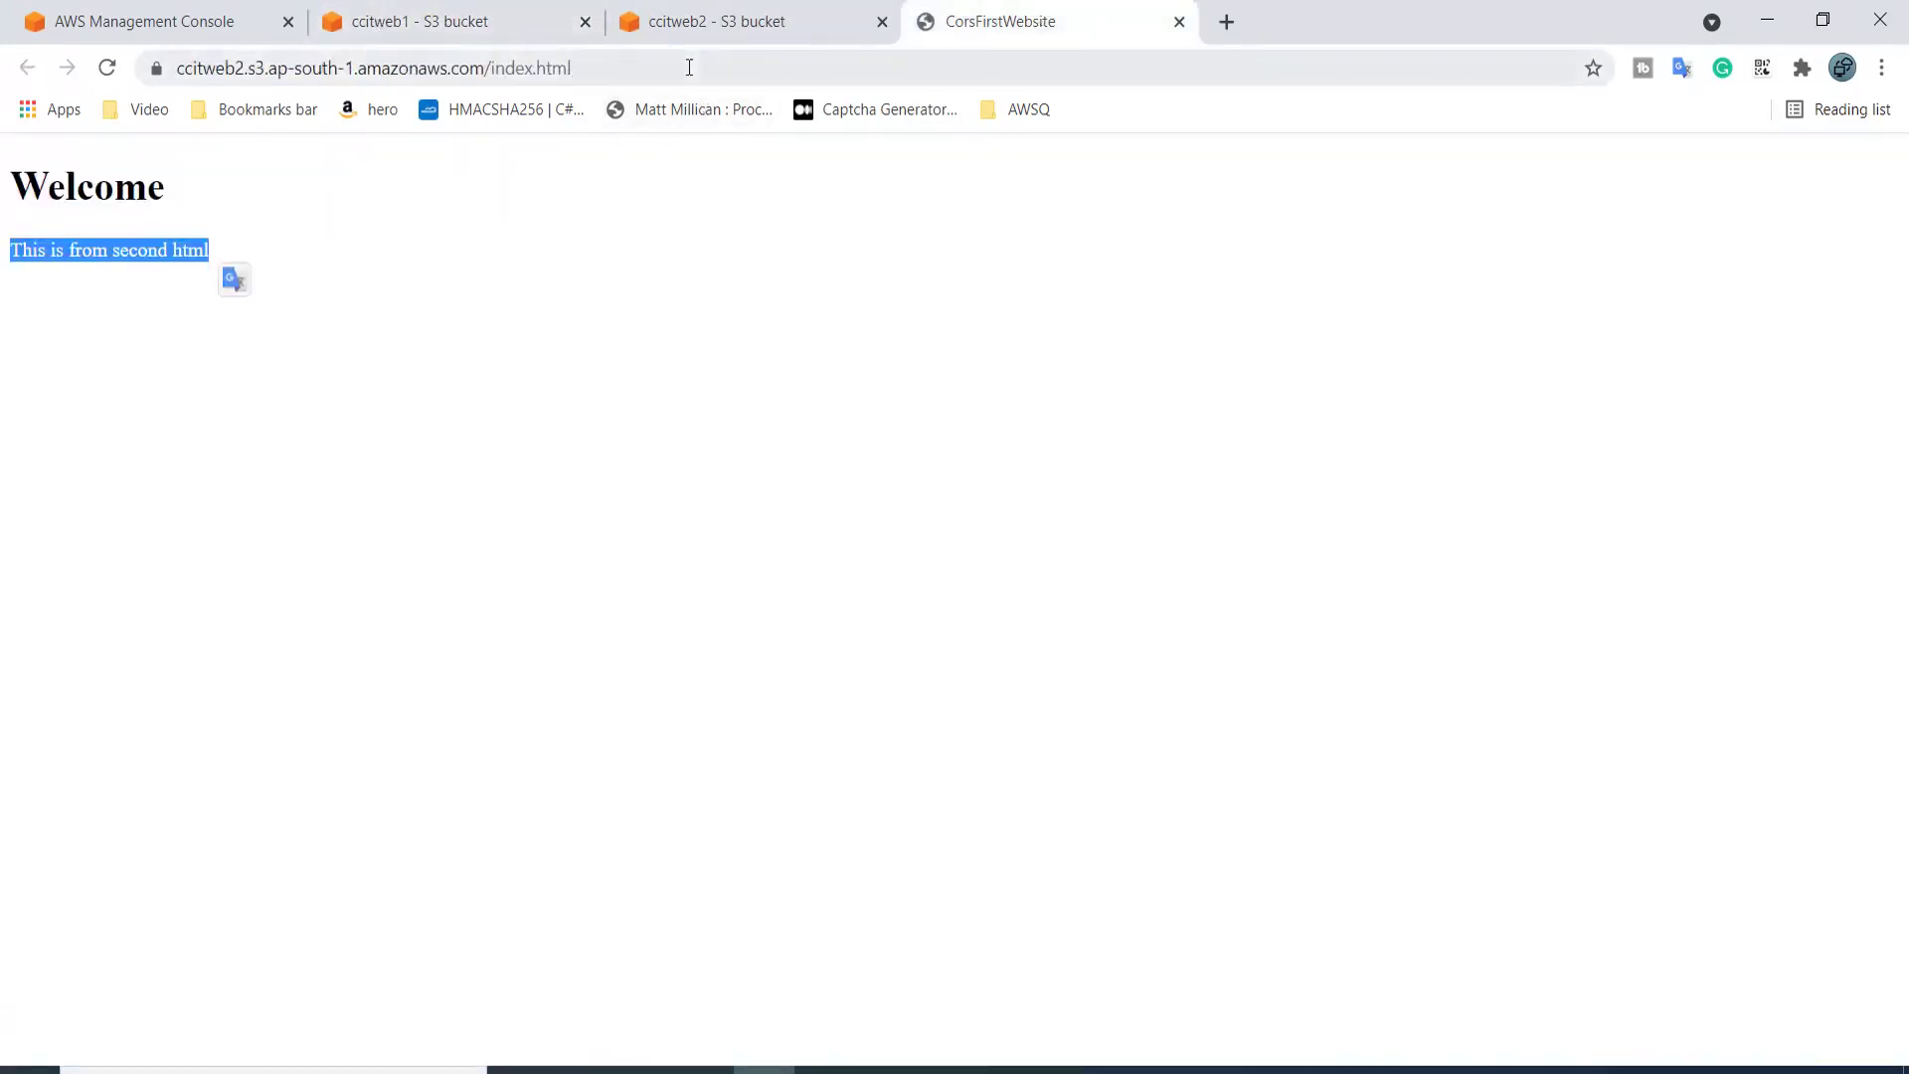
Close the loaded index.html page and reopen it from the object URL in ccitweb2's index.html details
left_click_drag(185, 68, 237, 64)
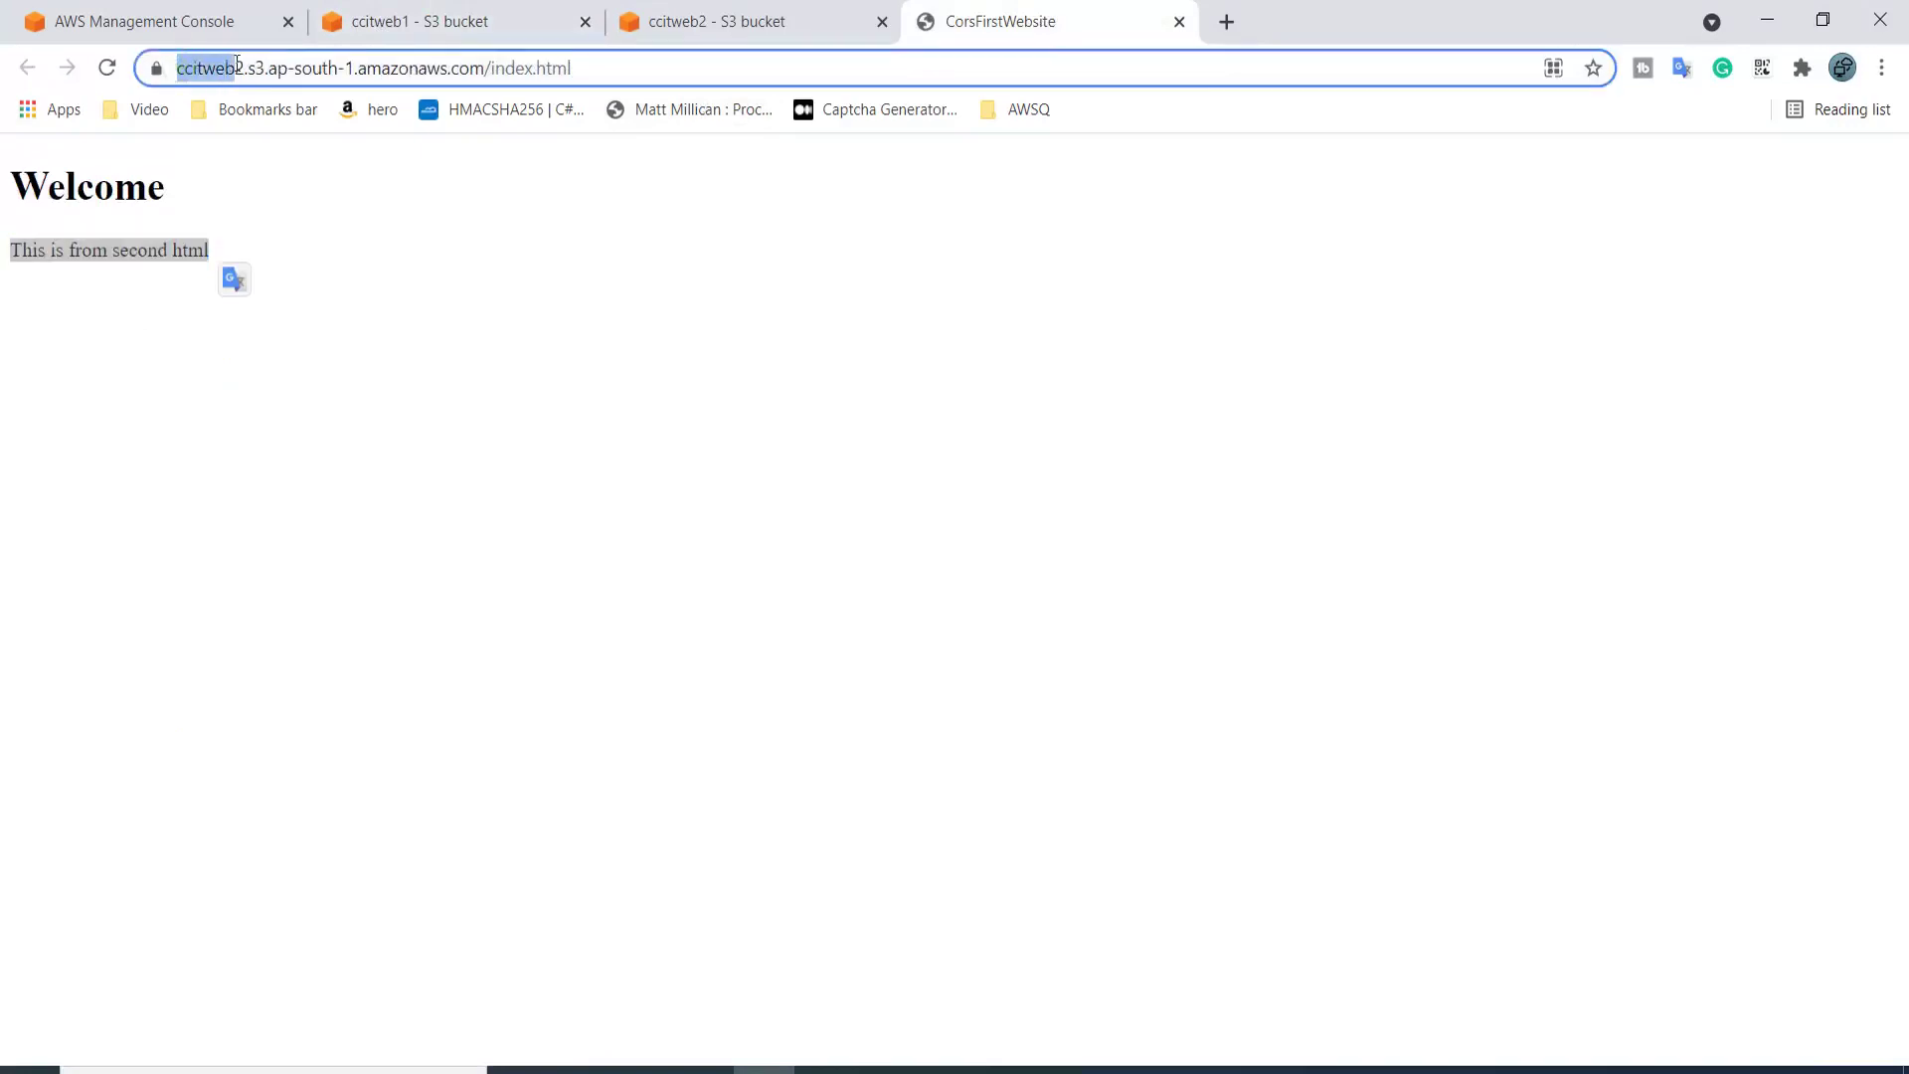
left_click(1183, 24)
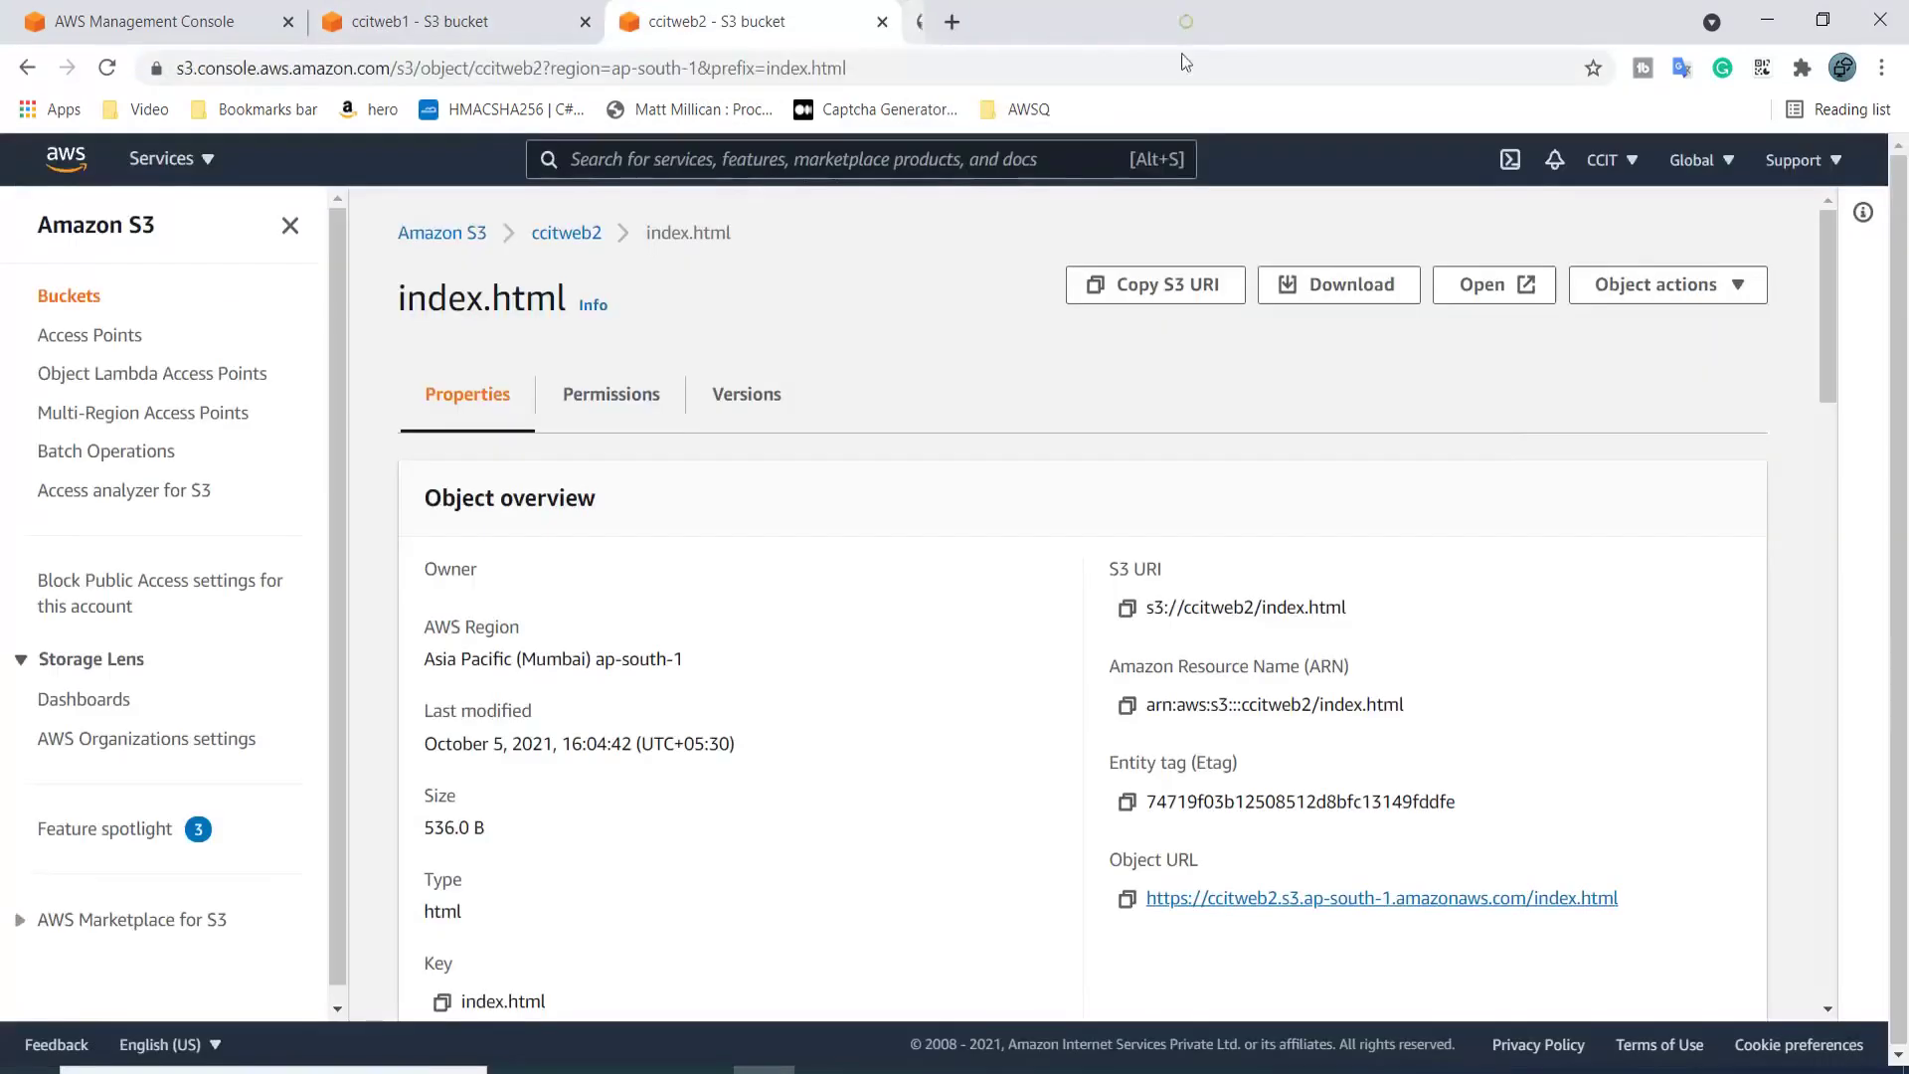
left_click(1305, 900)
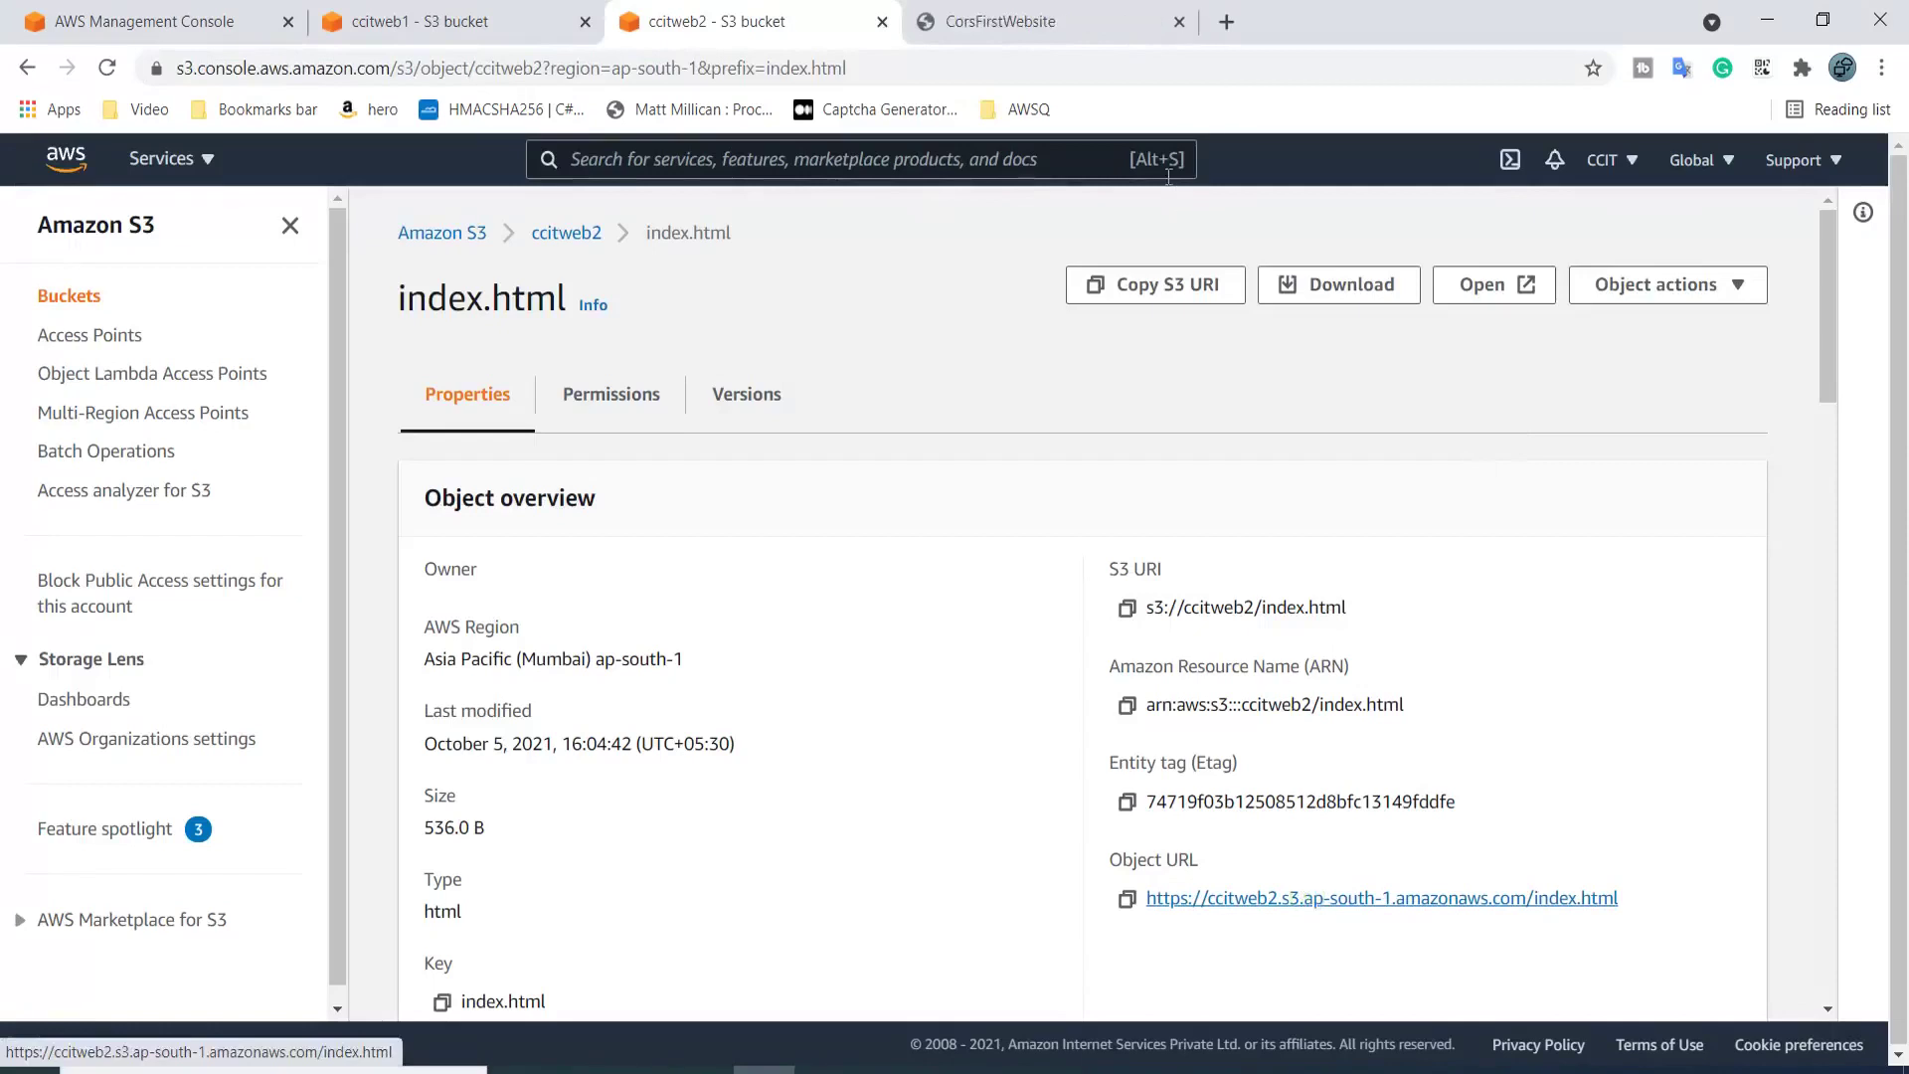
left_click(974, 27)
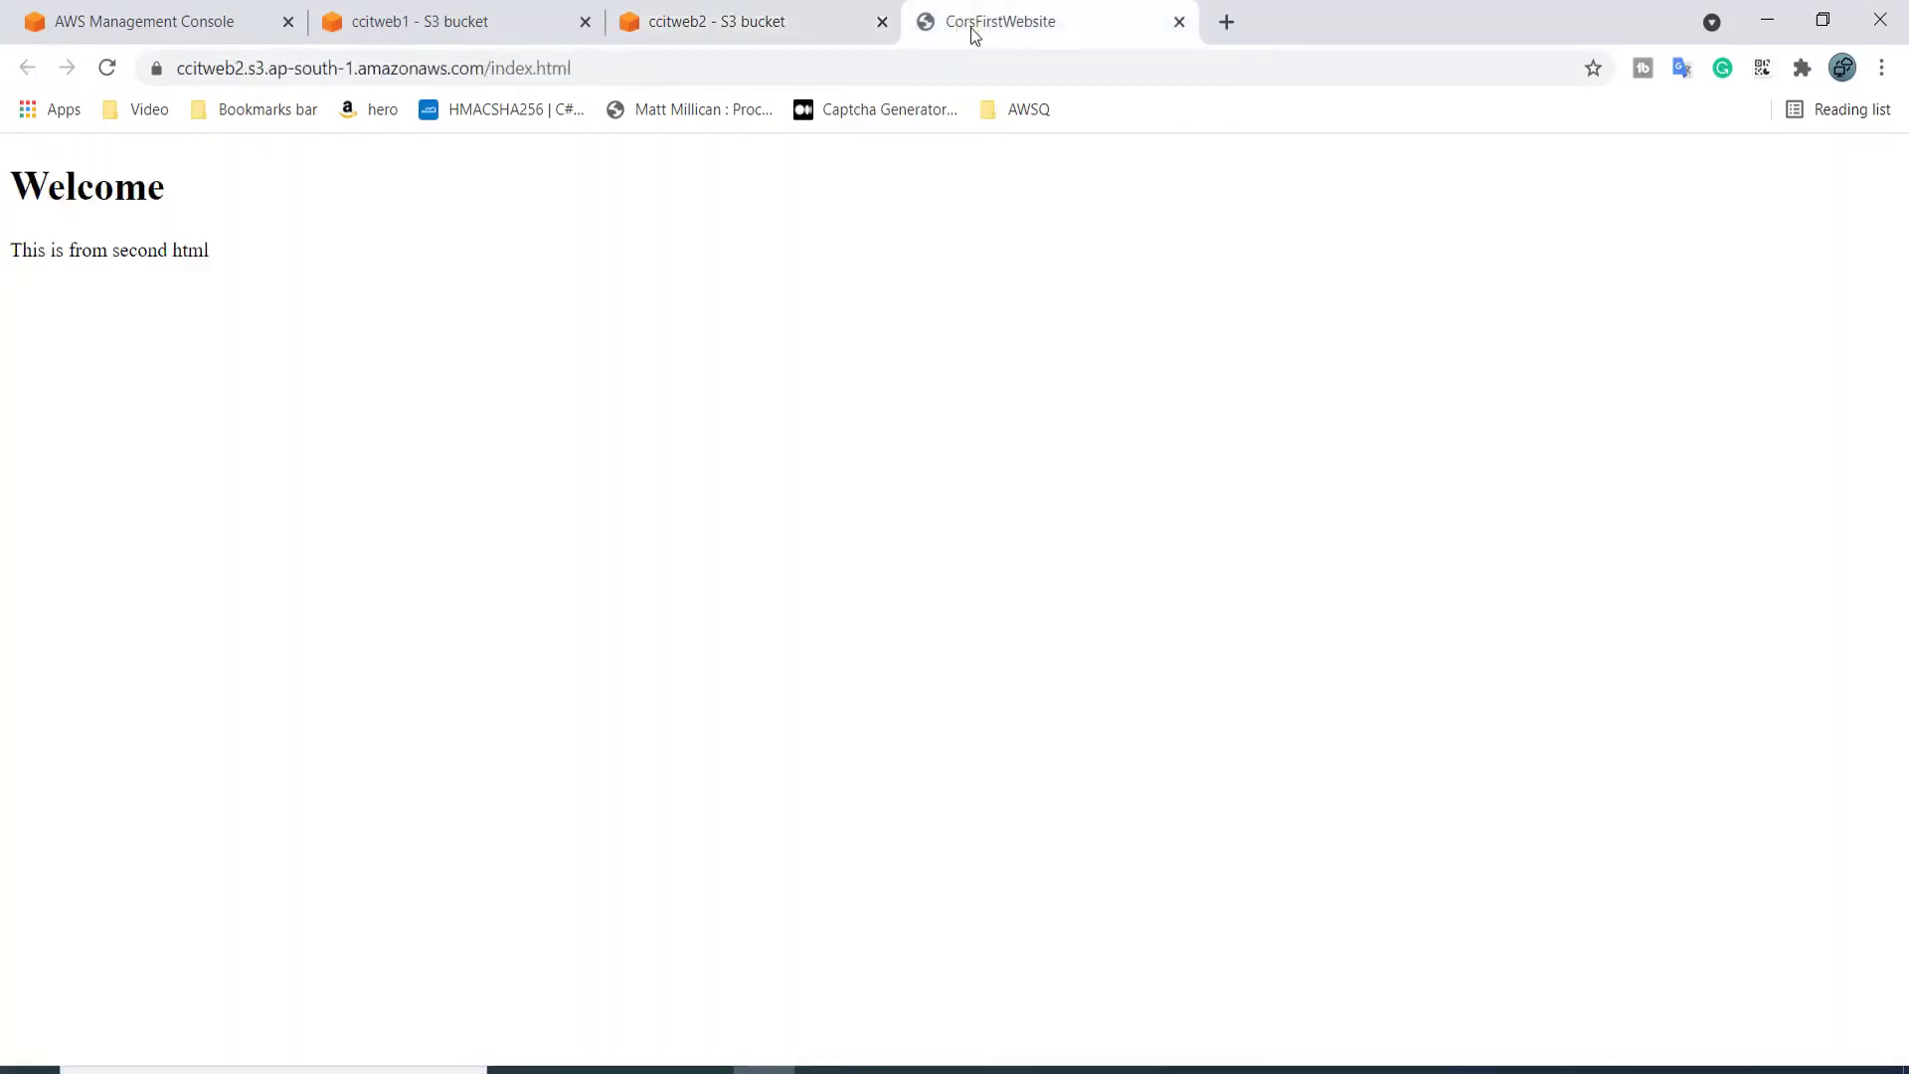
Check the allowed origins in ccitweb1's CORS configuration and dismiss the success notification
left_click(368, 20)
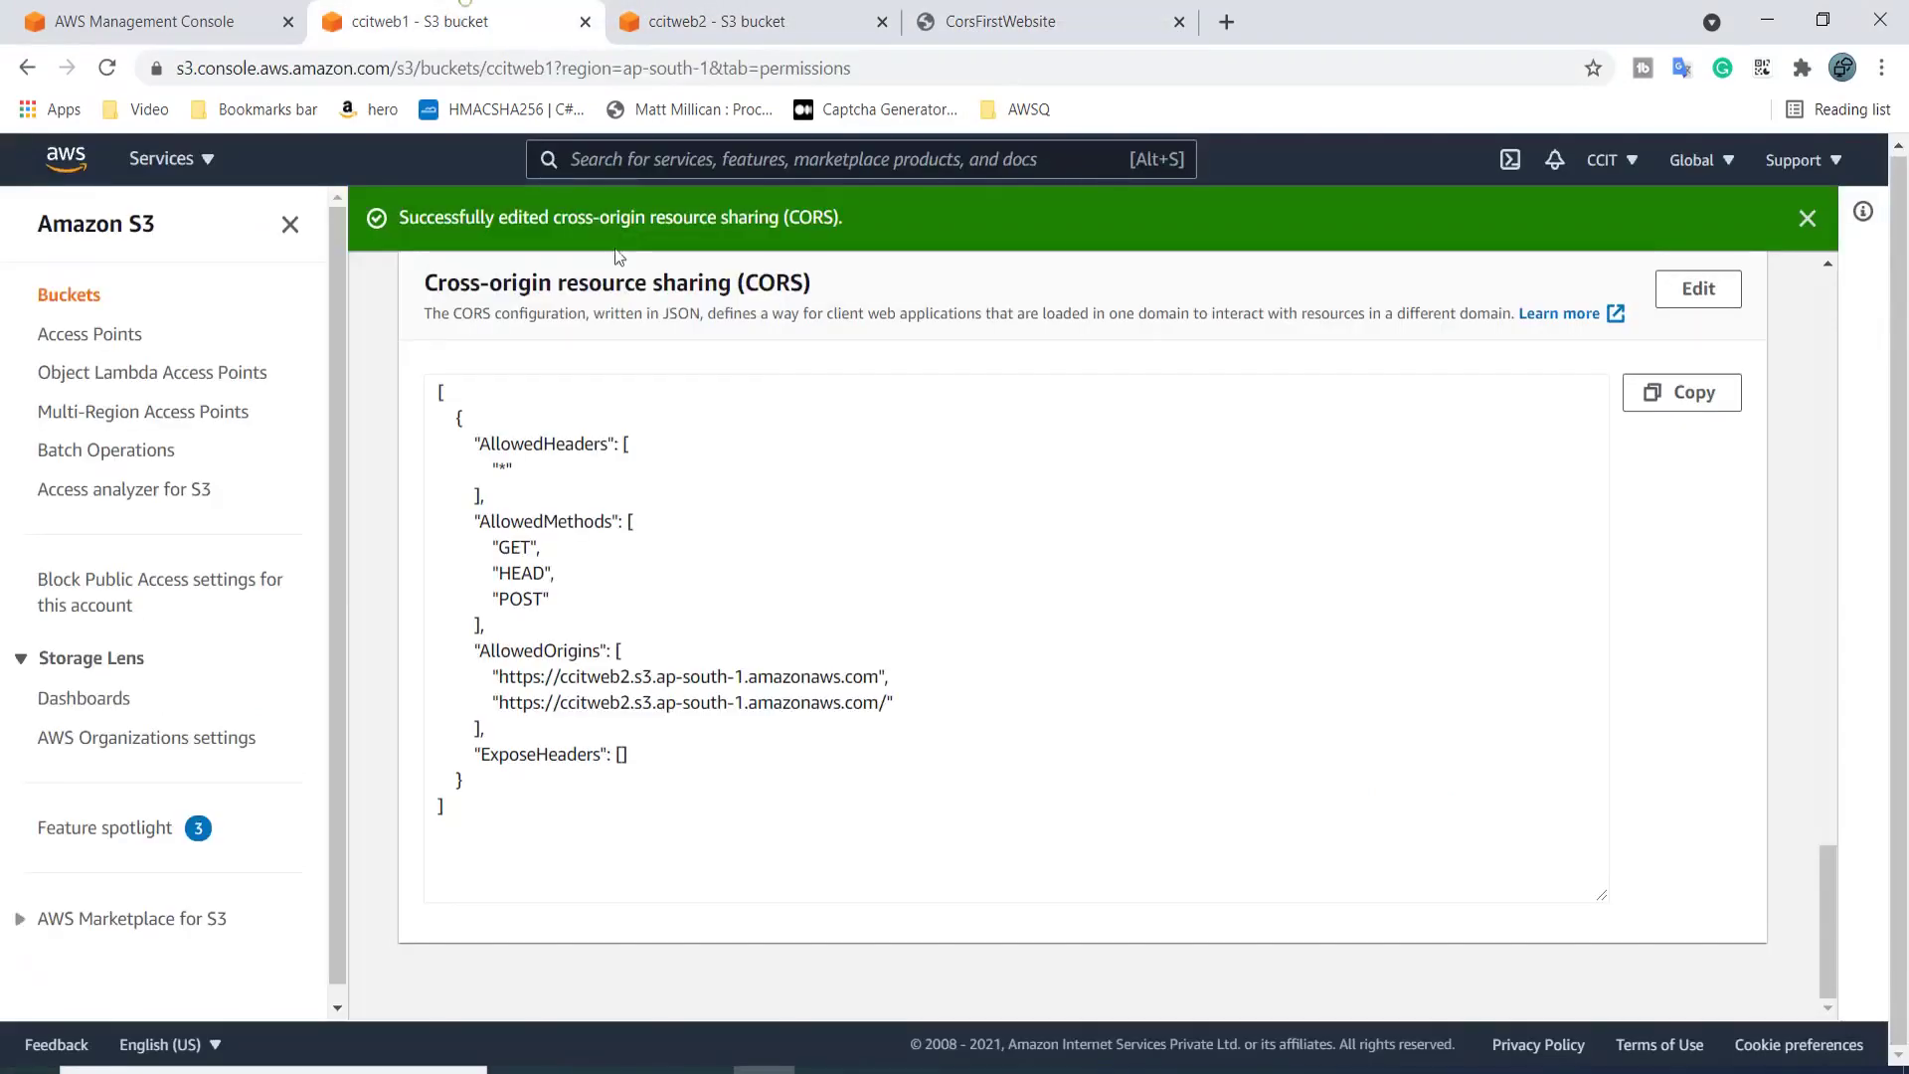
left_click(1805, 219)
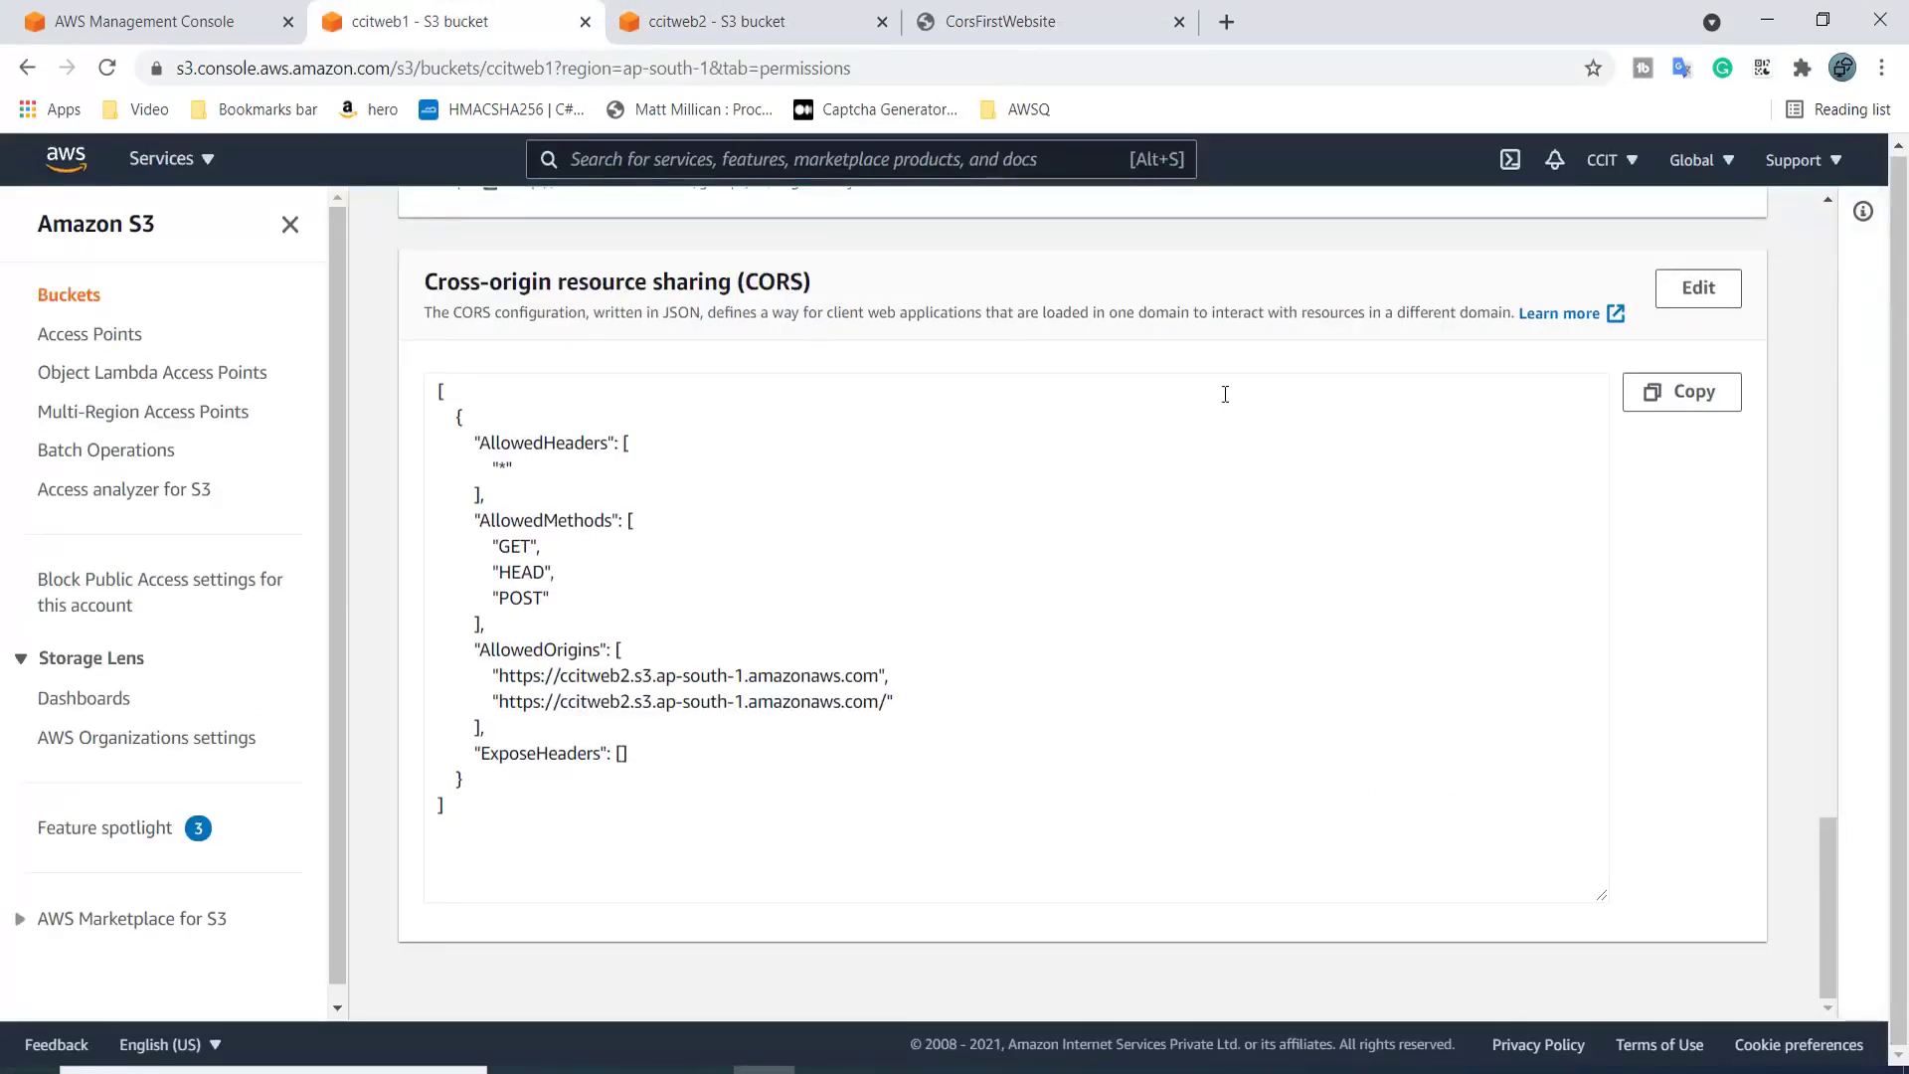
scroll(1225, 394, "up", 10)
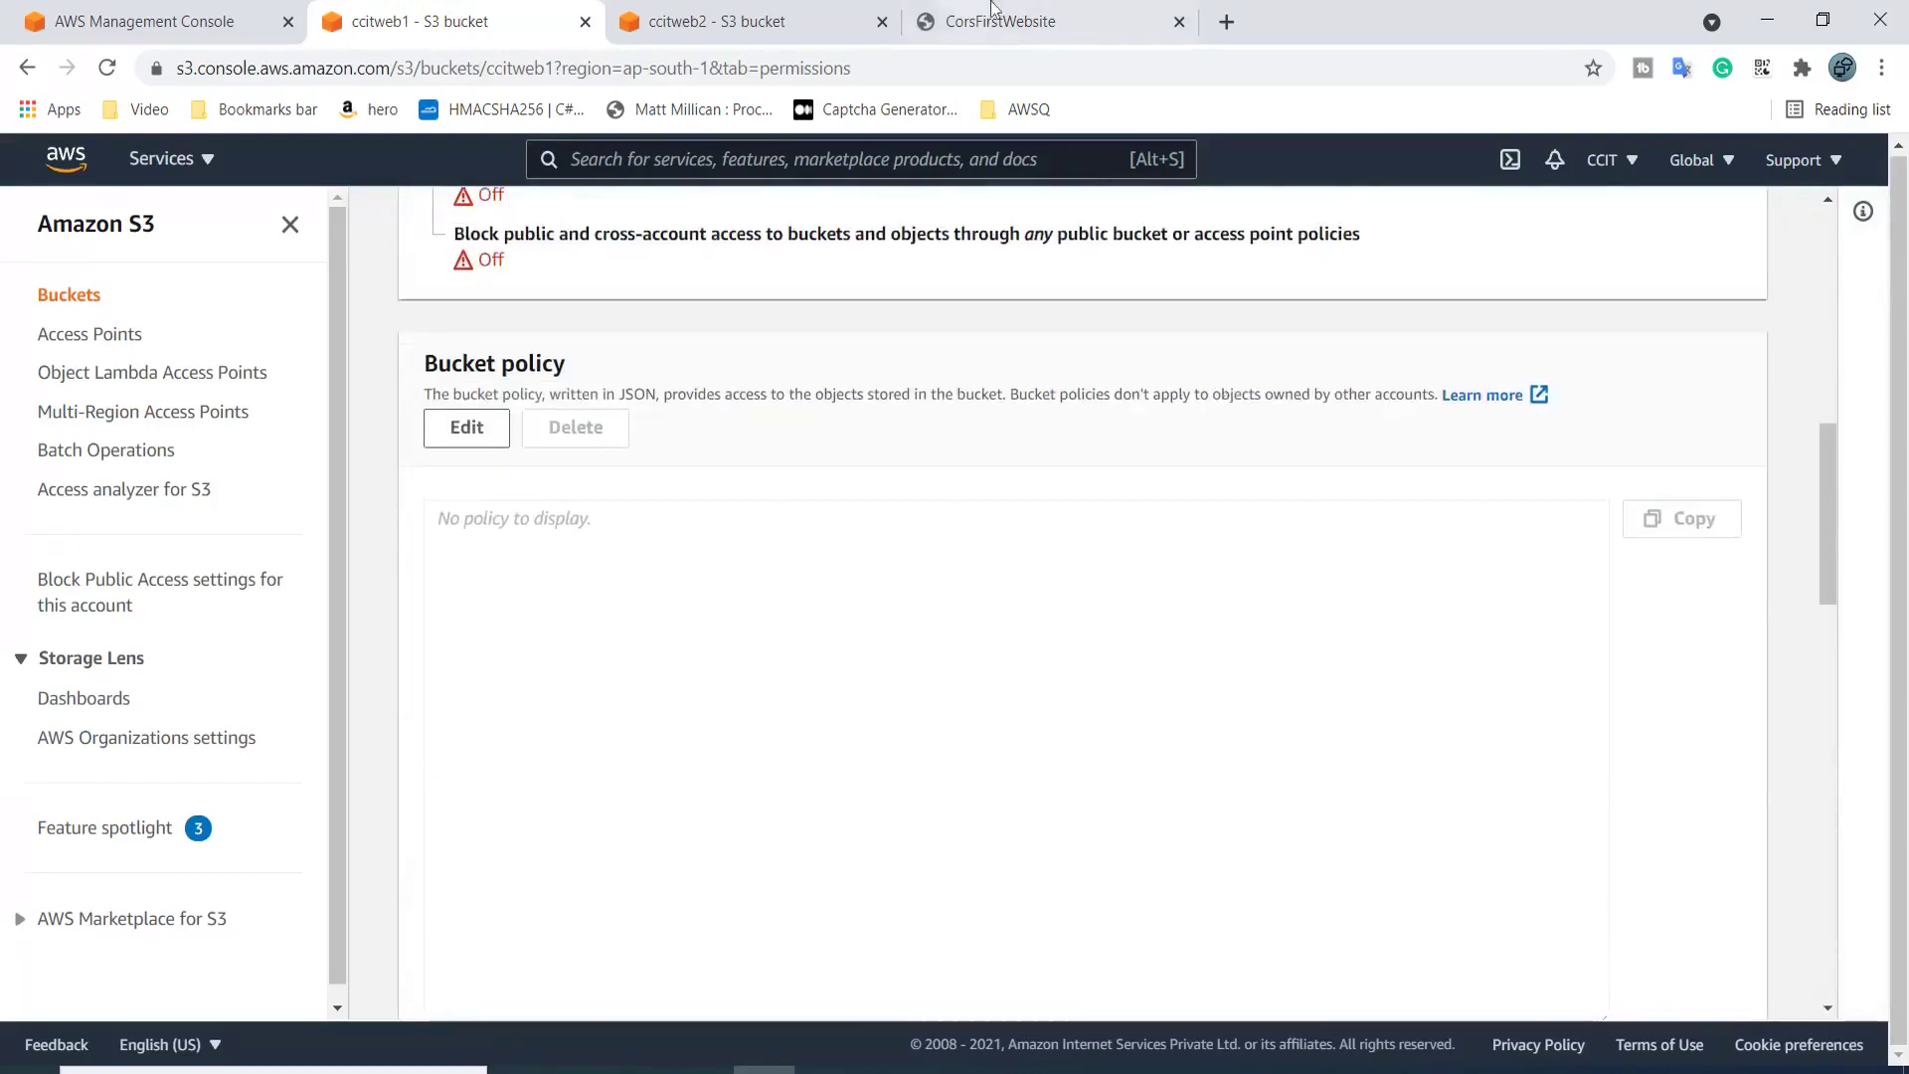
Inspect ccitweb2's index.html page with the developer tools and show its console errors
left_click(989, 20)
right_click(1001, 251)
left_click(1083, 602)
right_click(1076, 404)
left_click(1133, 751)
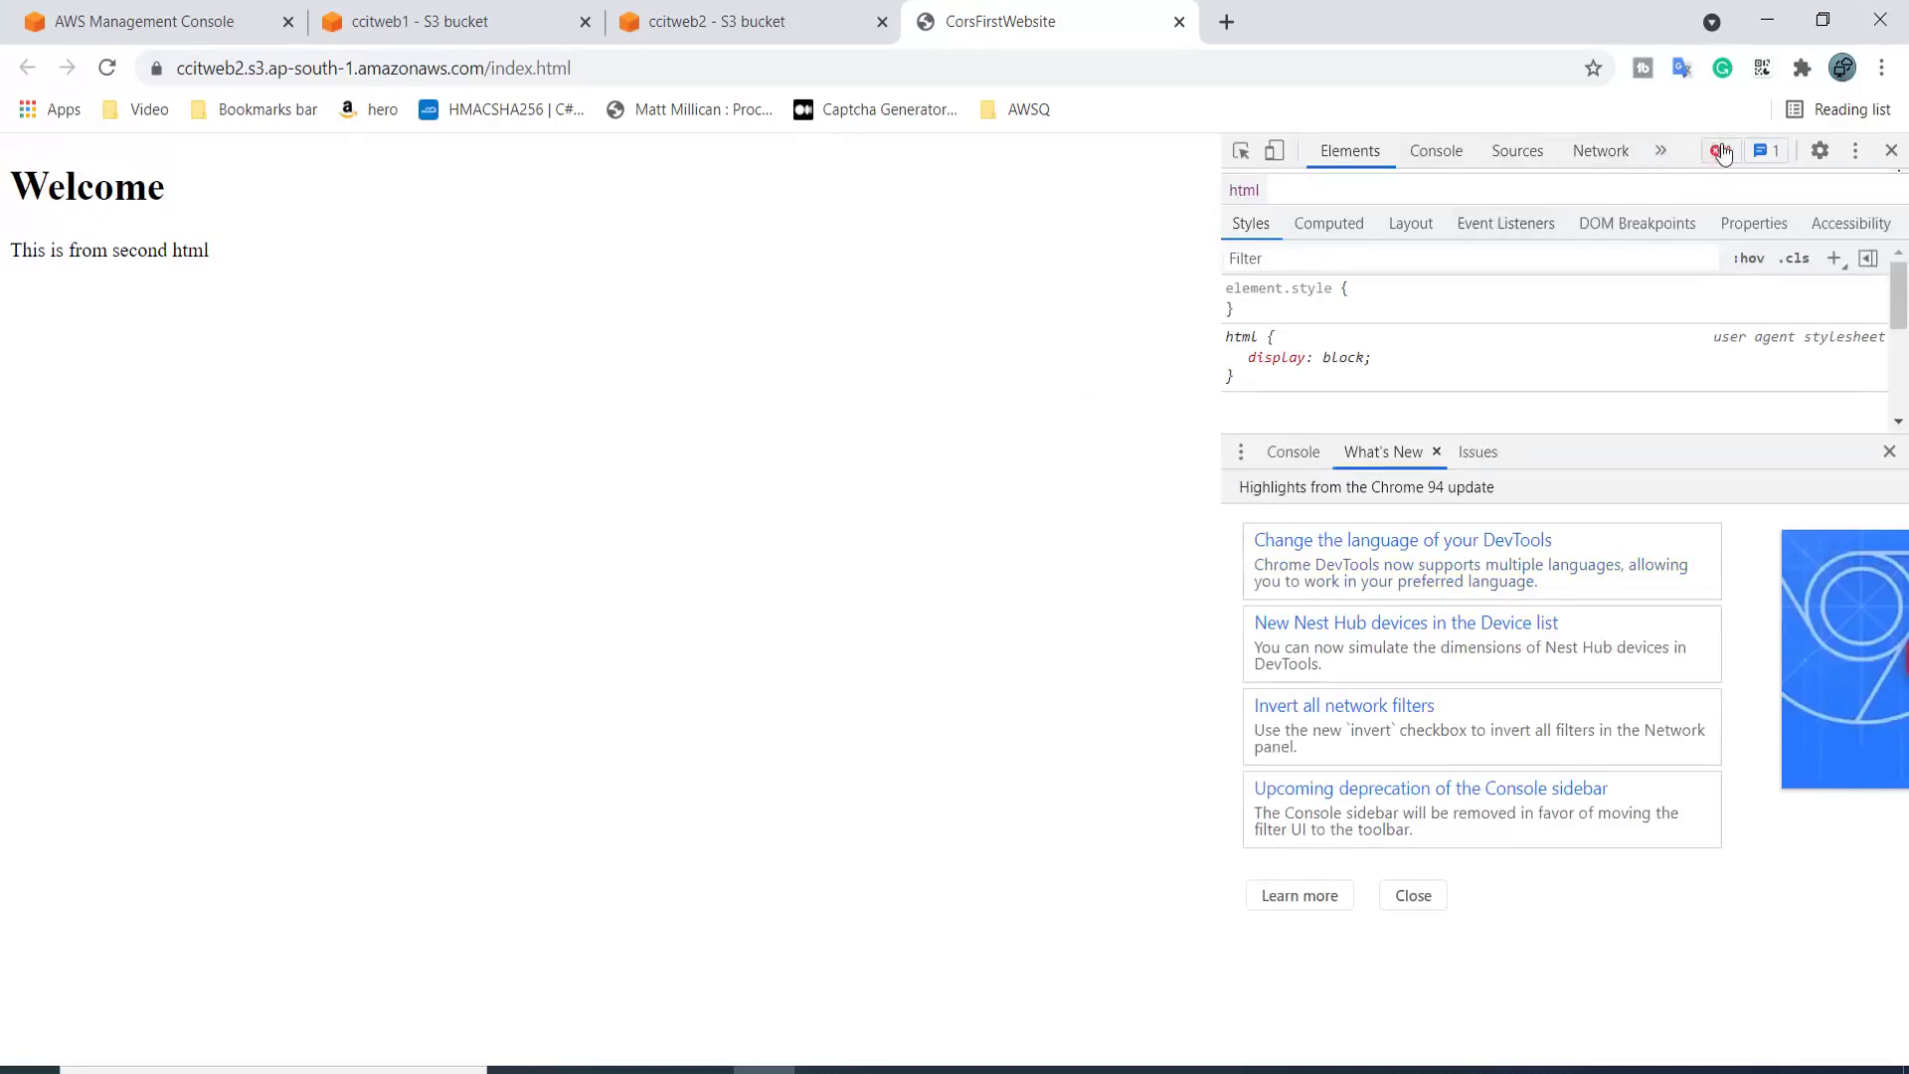
left_click(1722, 152)
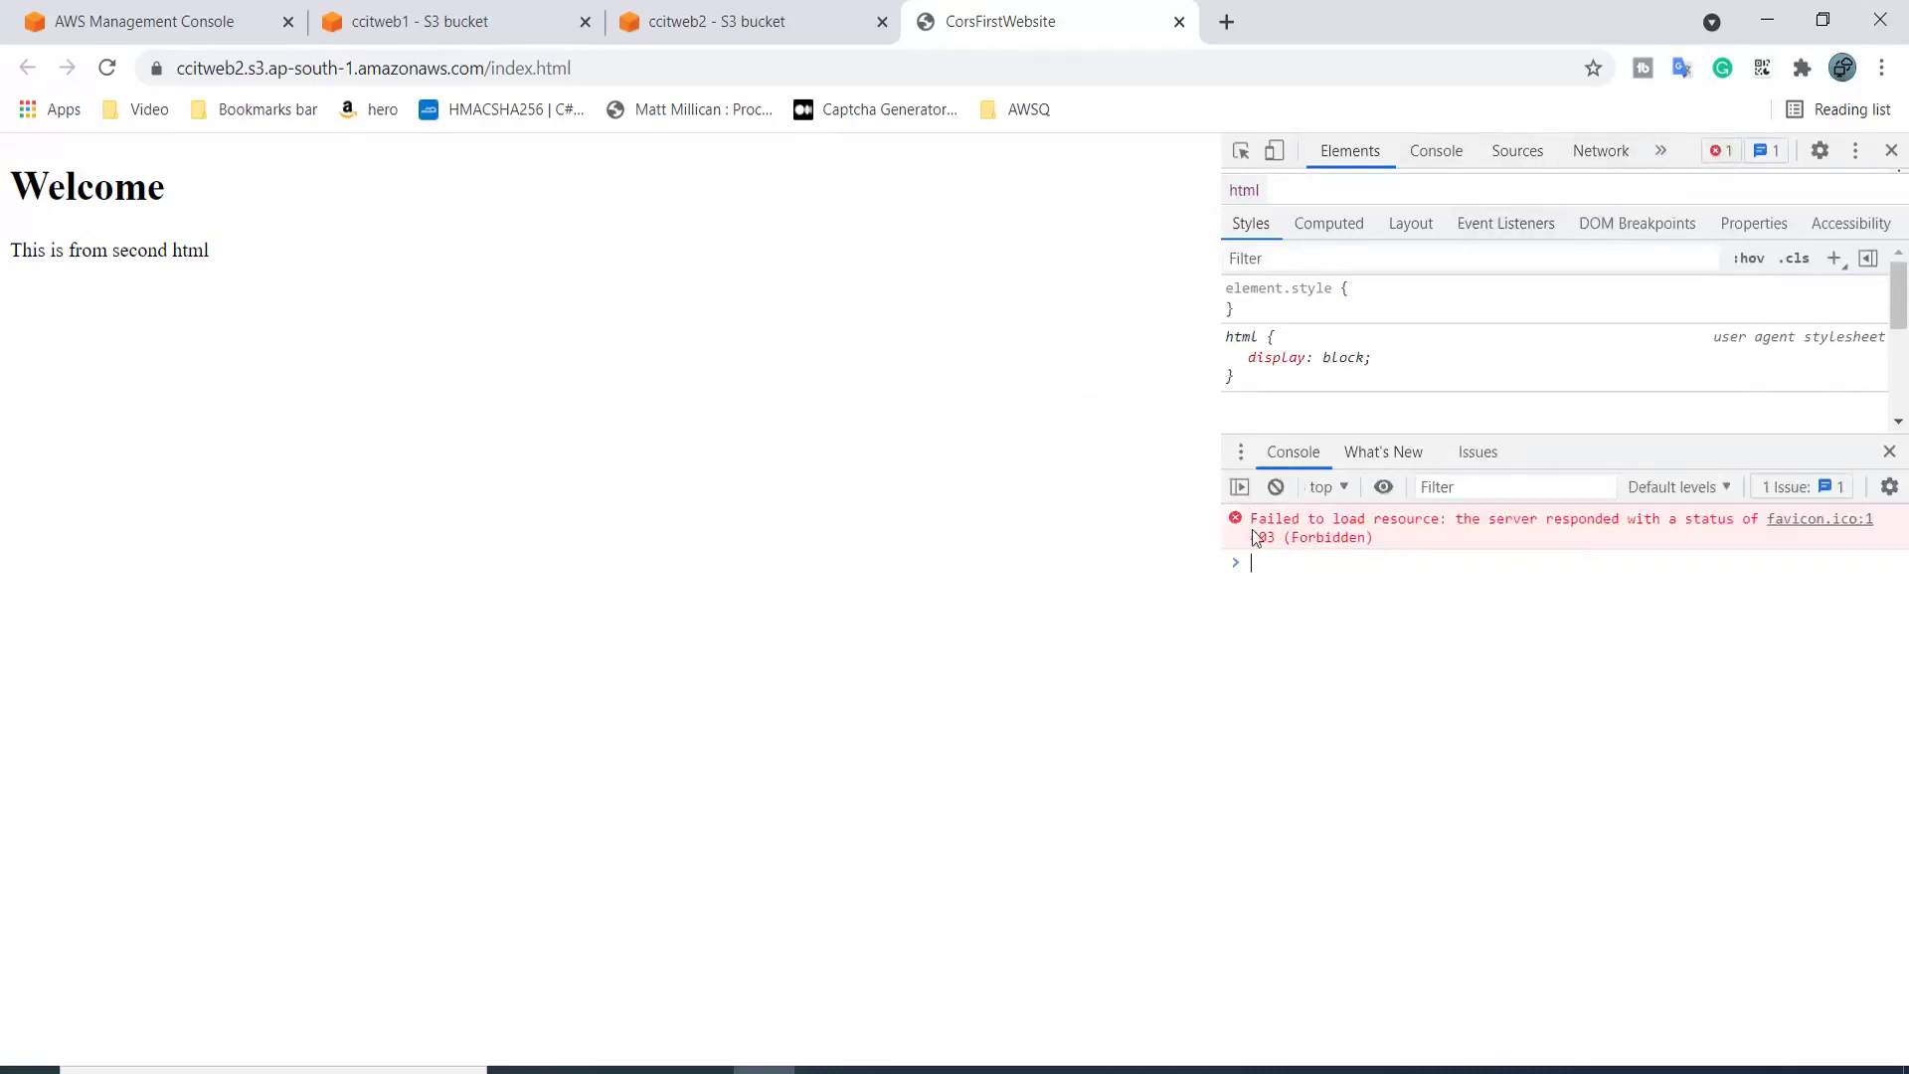